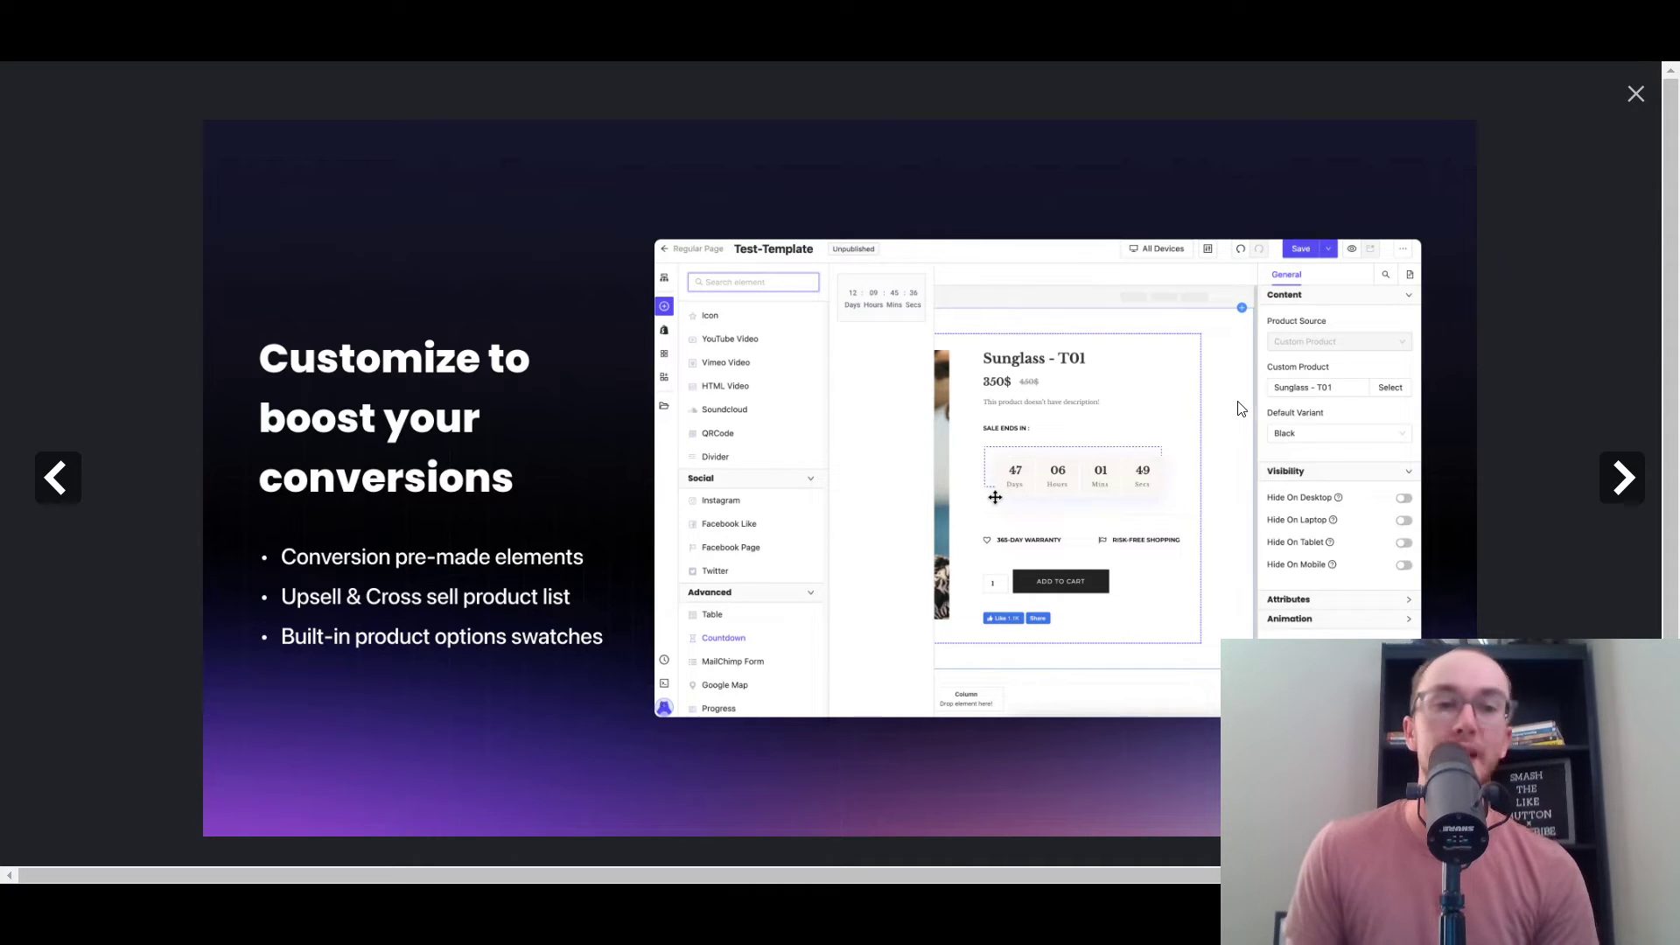
Step: Look through the feature images in the PageFly listing's gallery, from conversion elements to responsive mobile designs, and close the gallery
click(1610, 502)
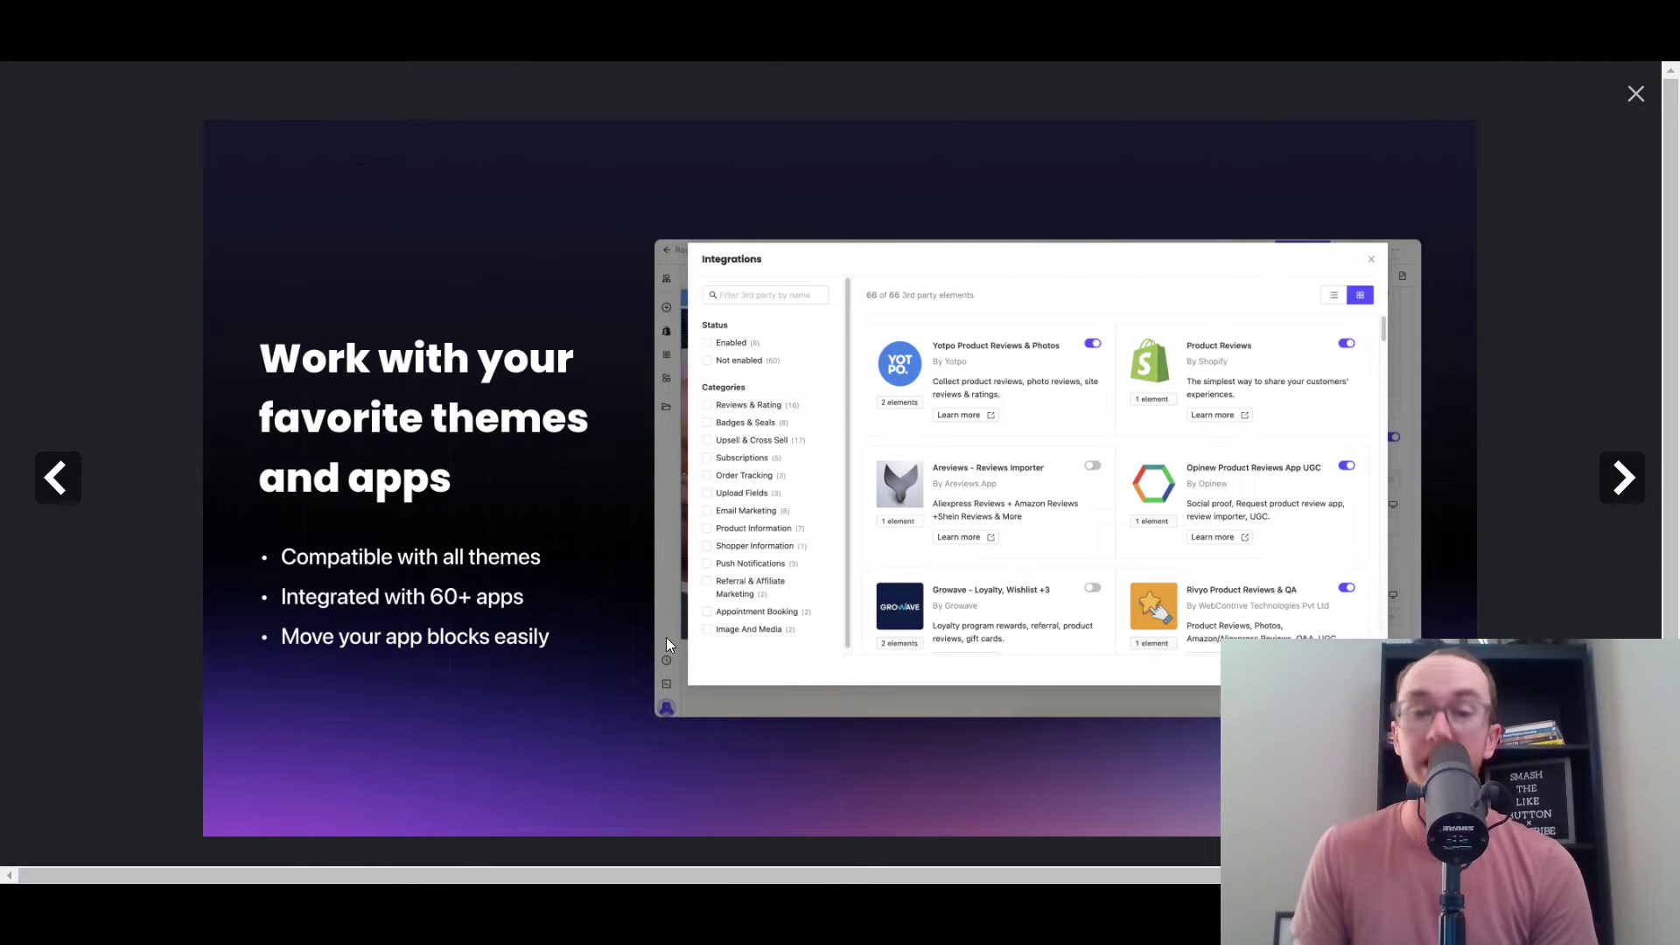
click(1623, 500)
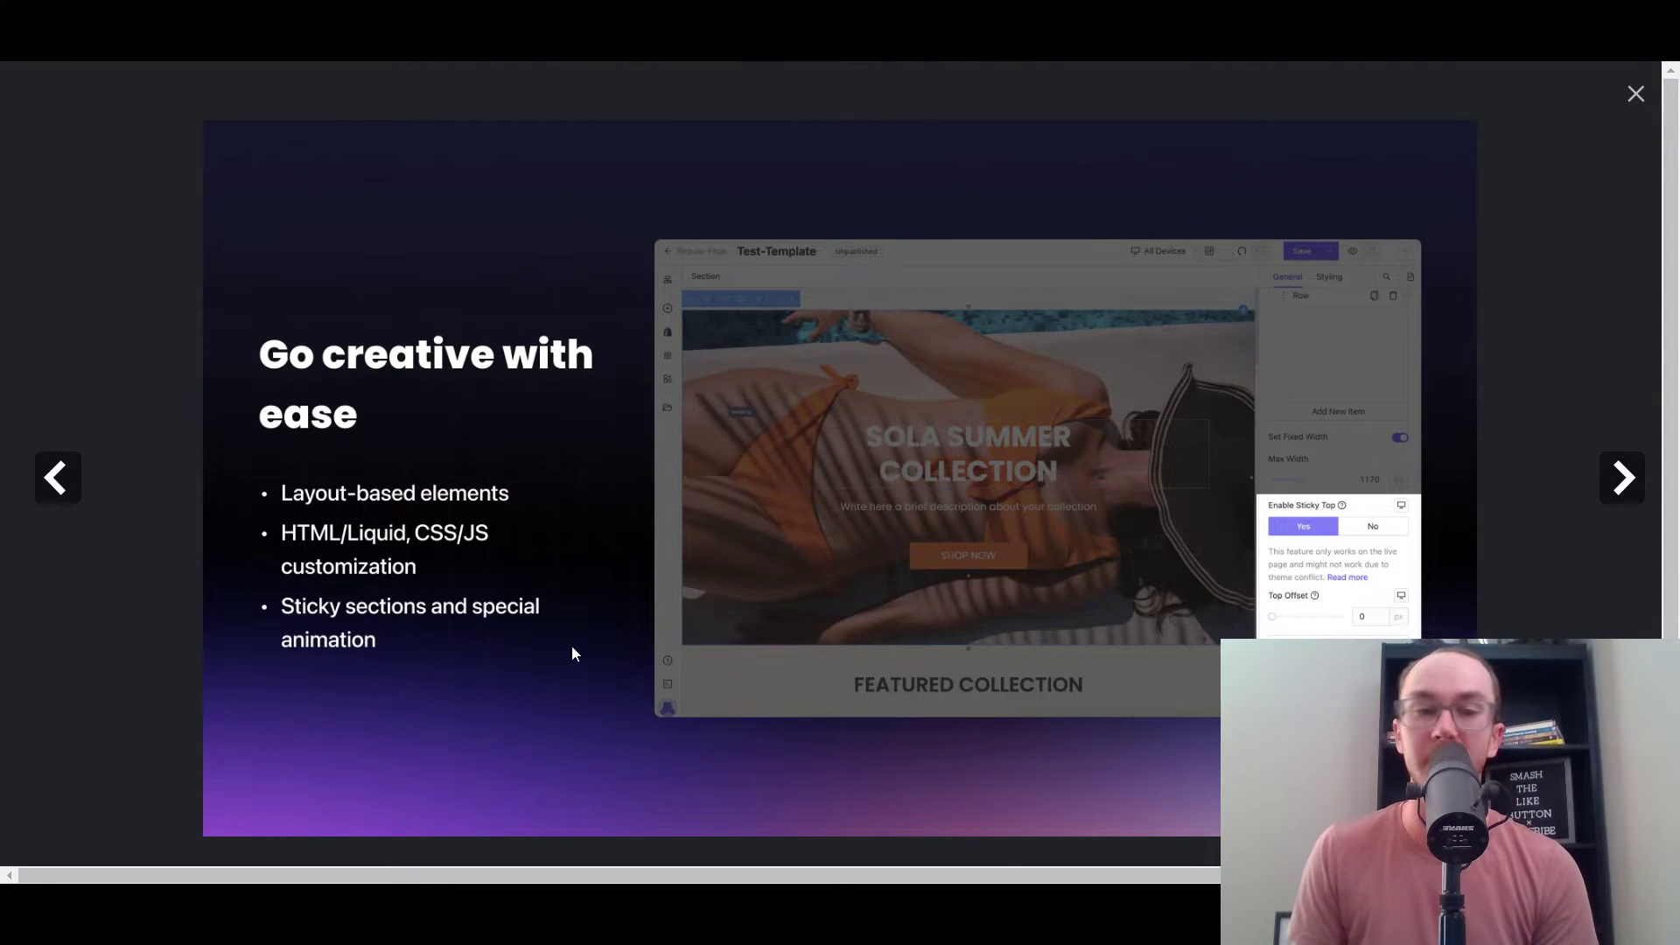
click(1623, 480)
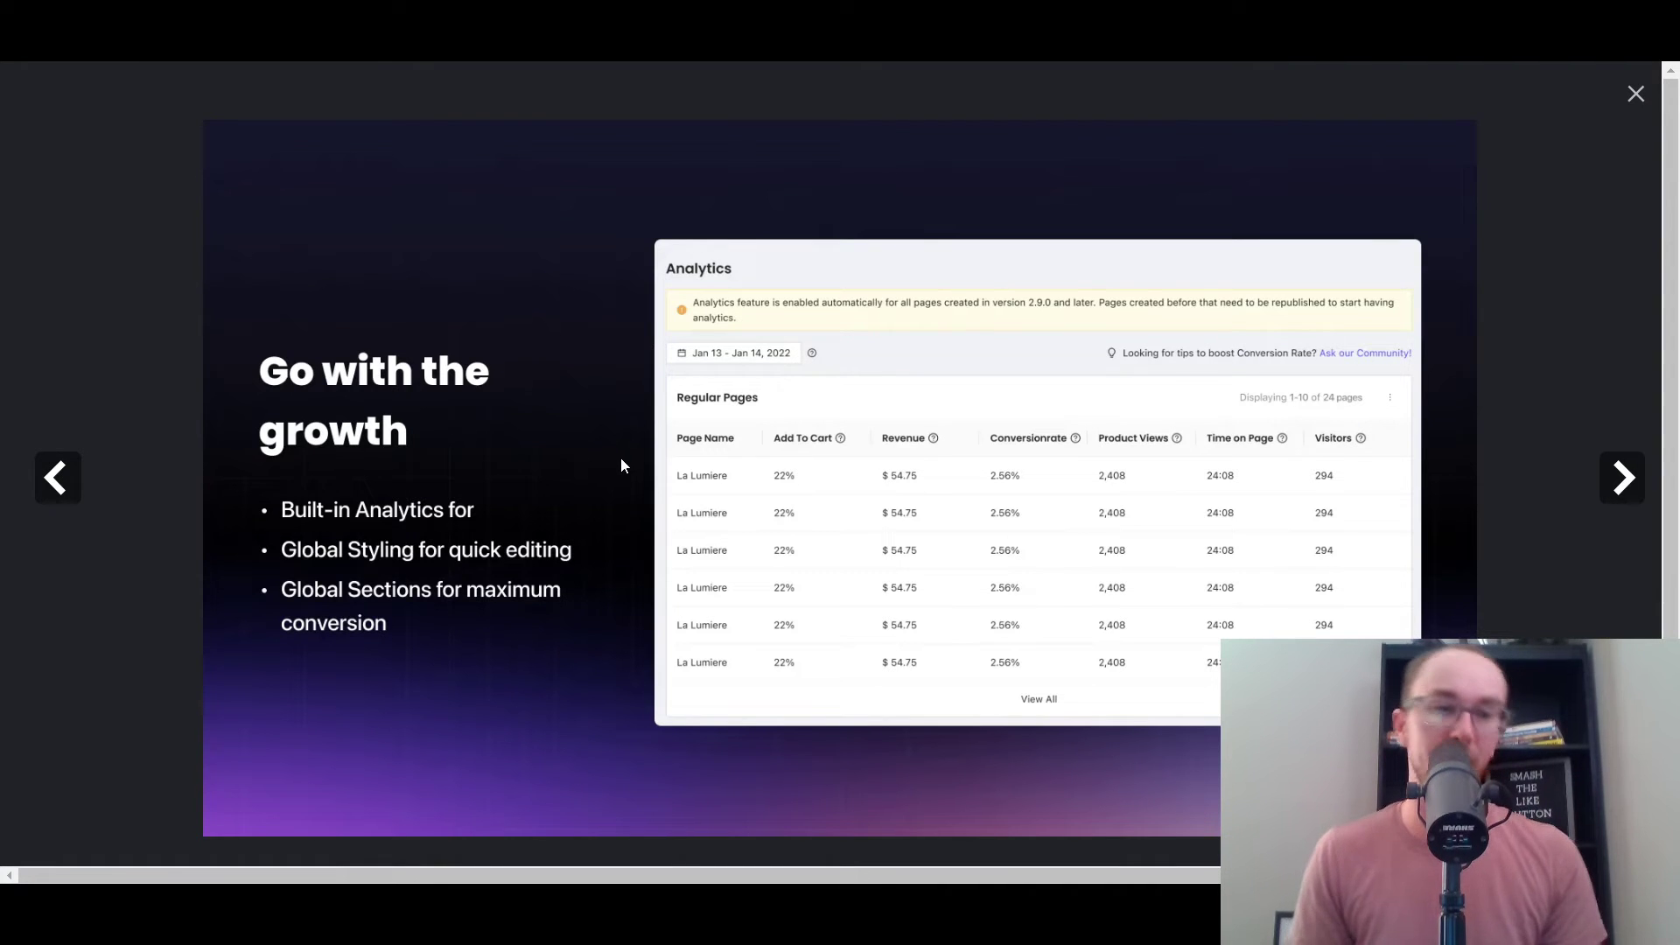
click(1619, 477)
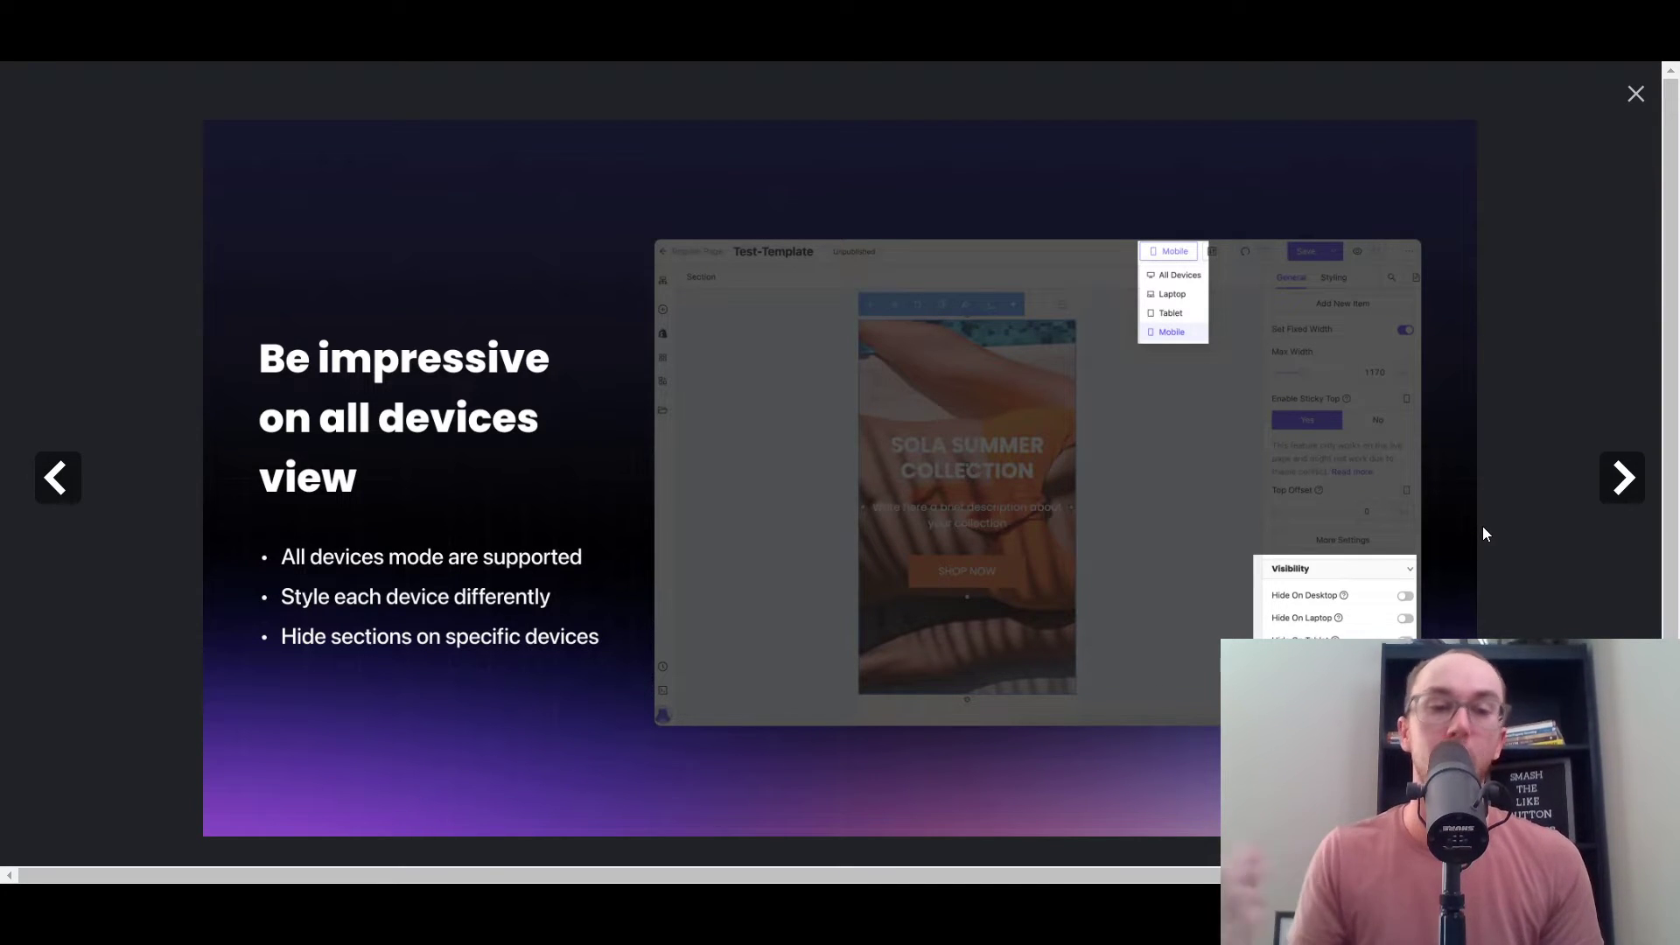
click(1621, 484)
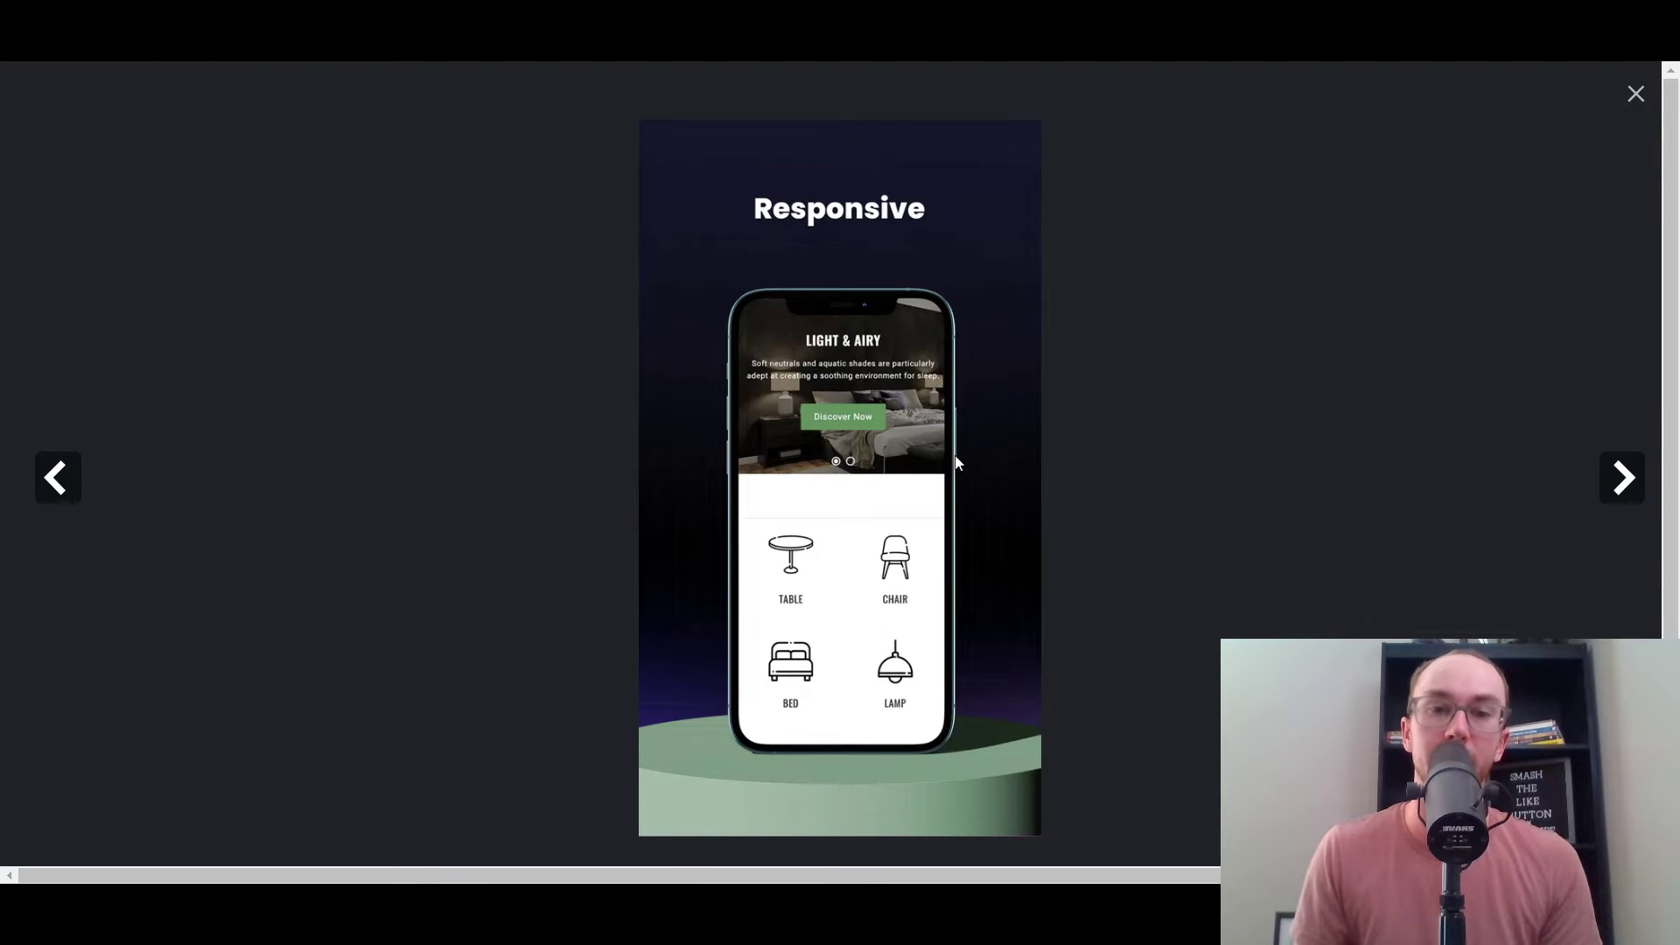
click(1636, 486)
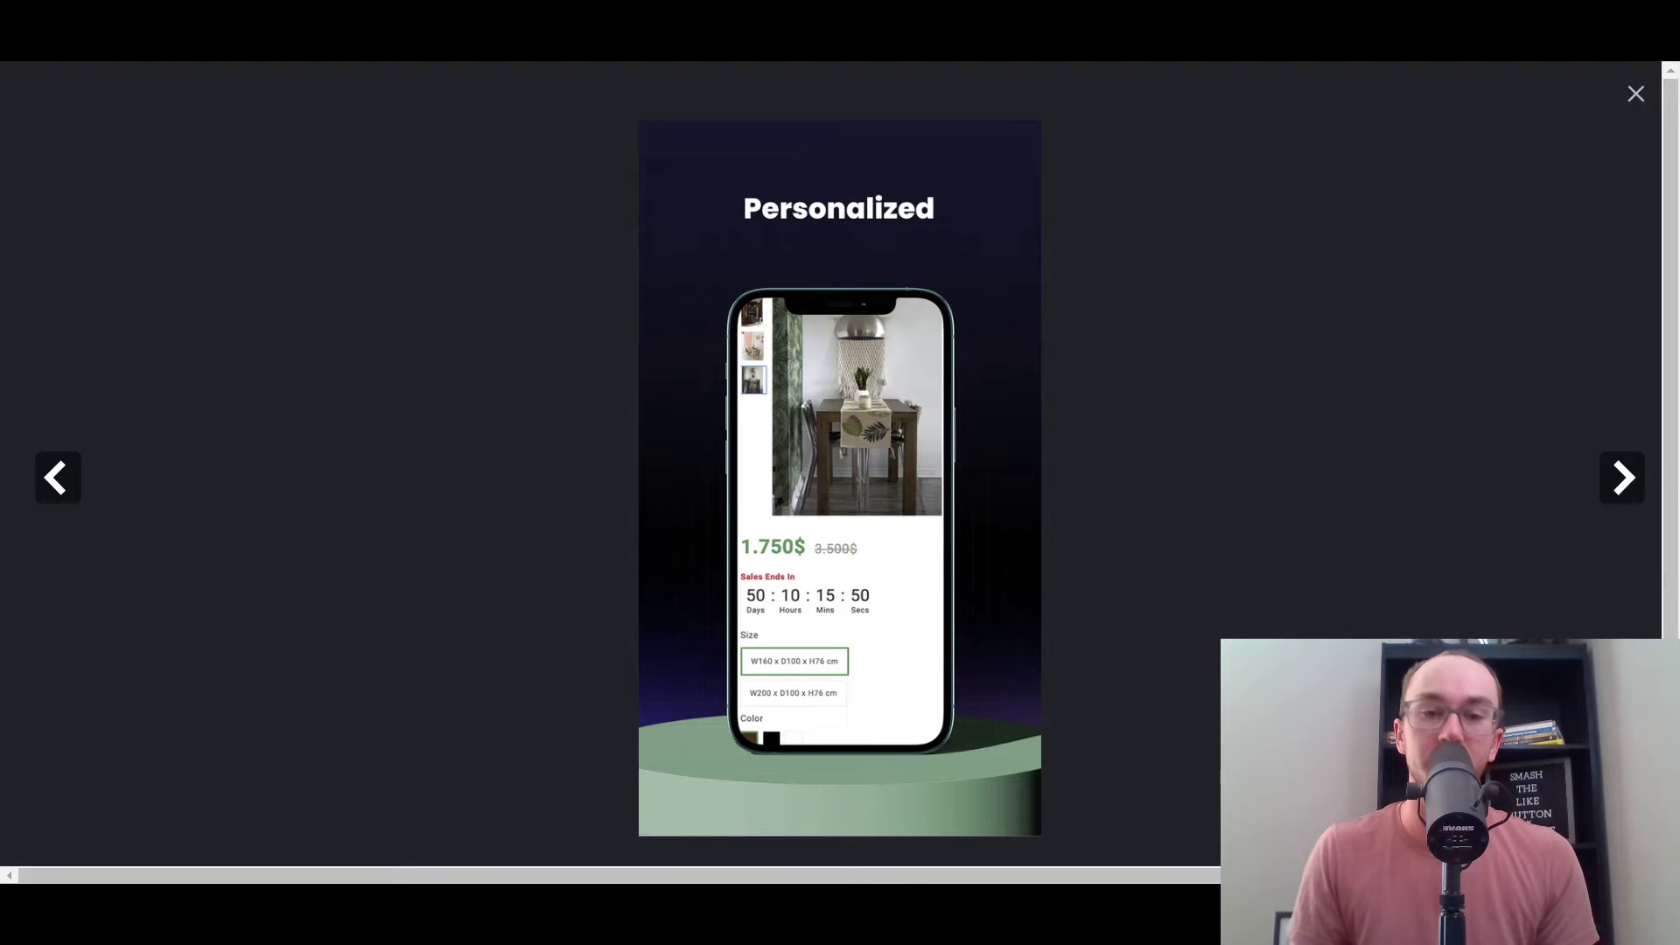
click(1626, 477)
click(1628, 476)
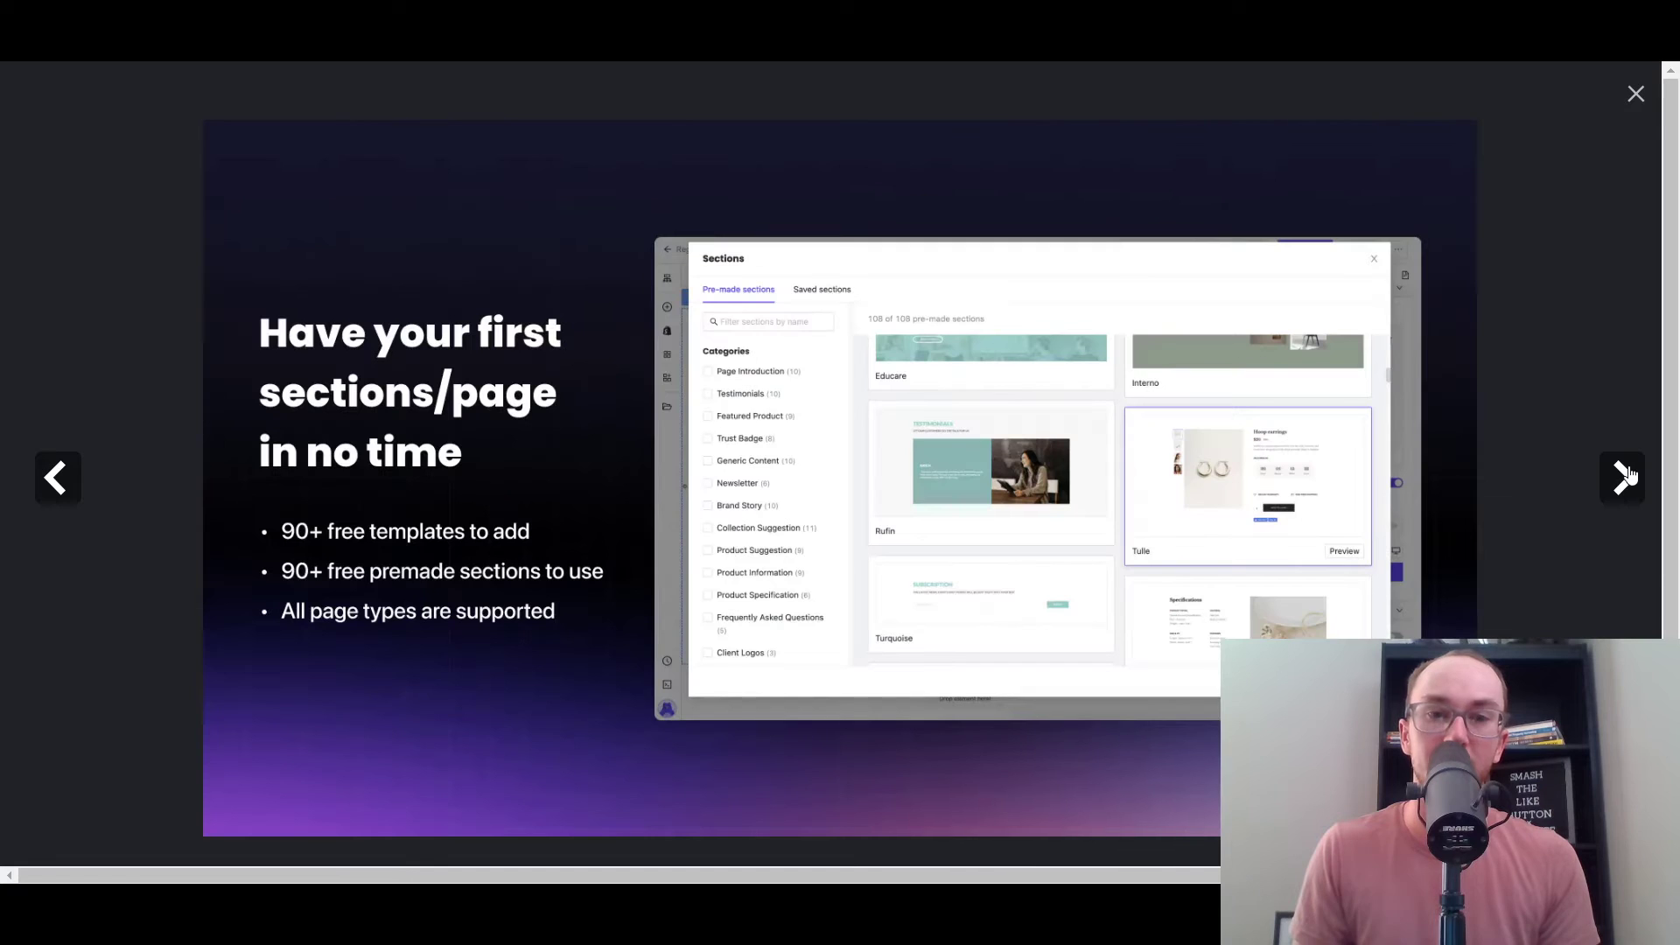
click(1636, 94)
Step: Examine PageFly's pricing section and compare the Free, Pay As You Go 1, Pay As You Go 2 and Enterprise plans
scroll(1395, 573, down, 6)
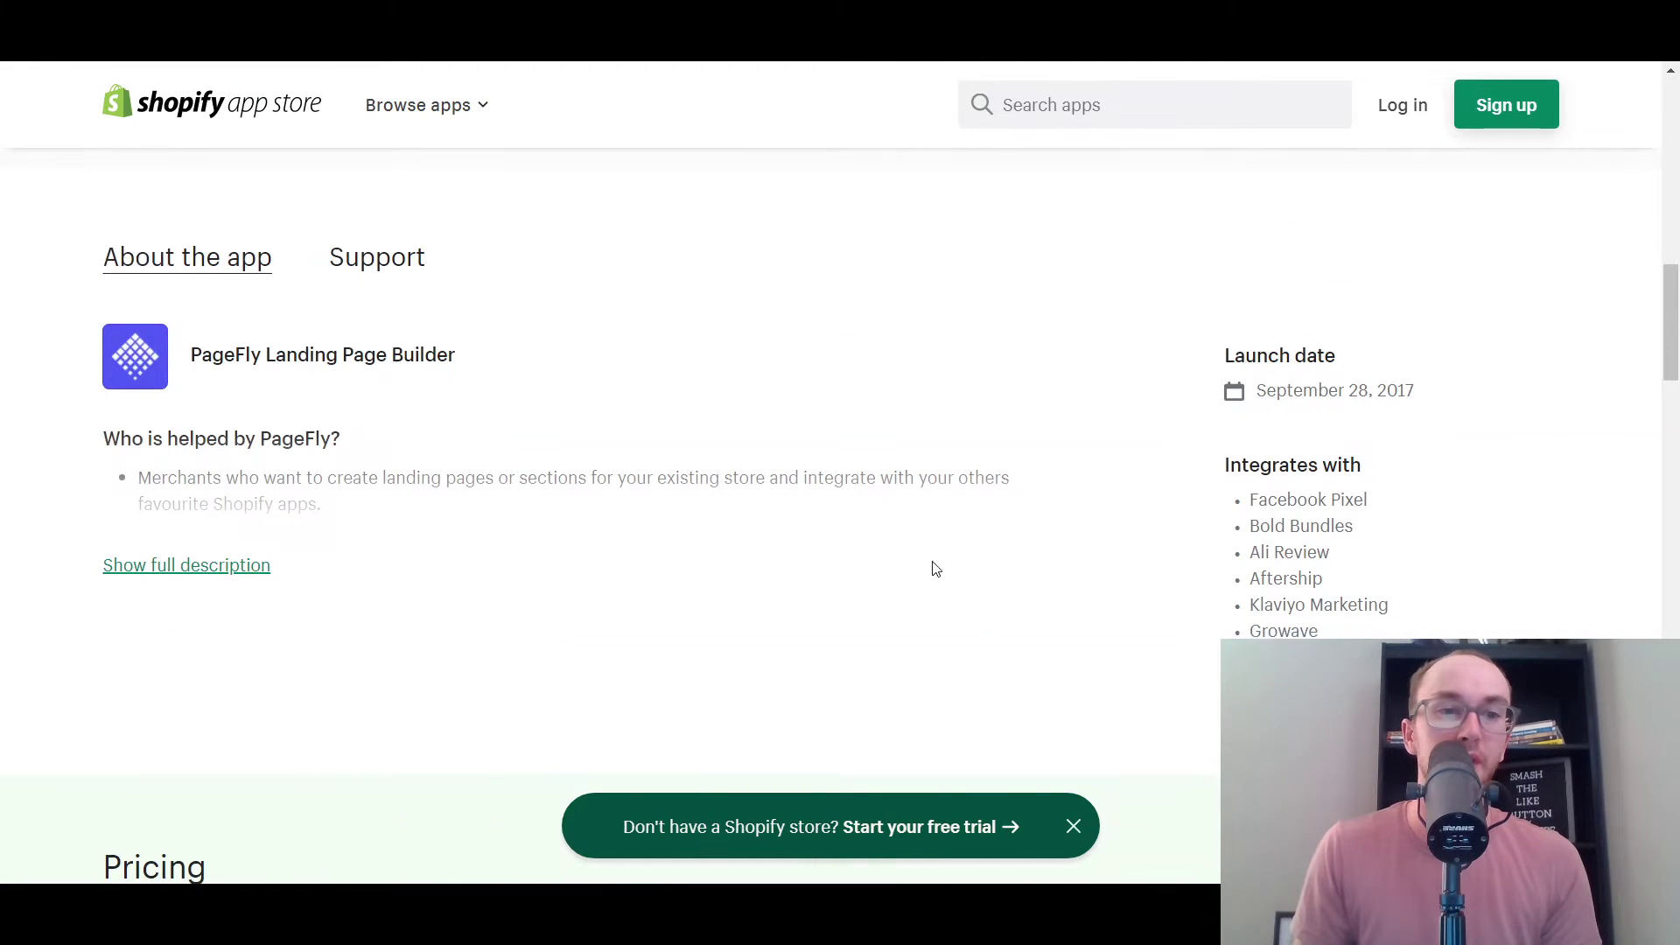
scroll(1046, 589, down, 6)
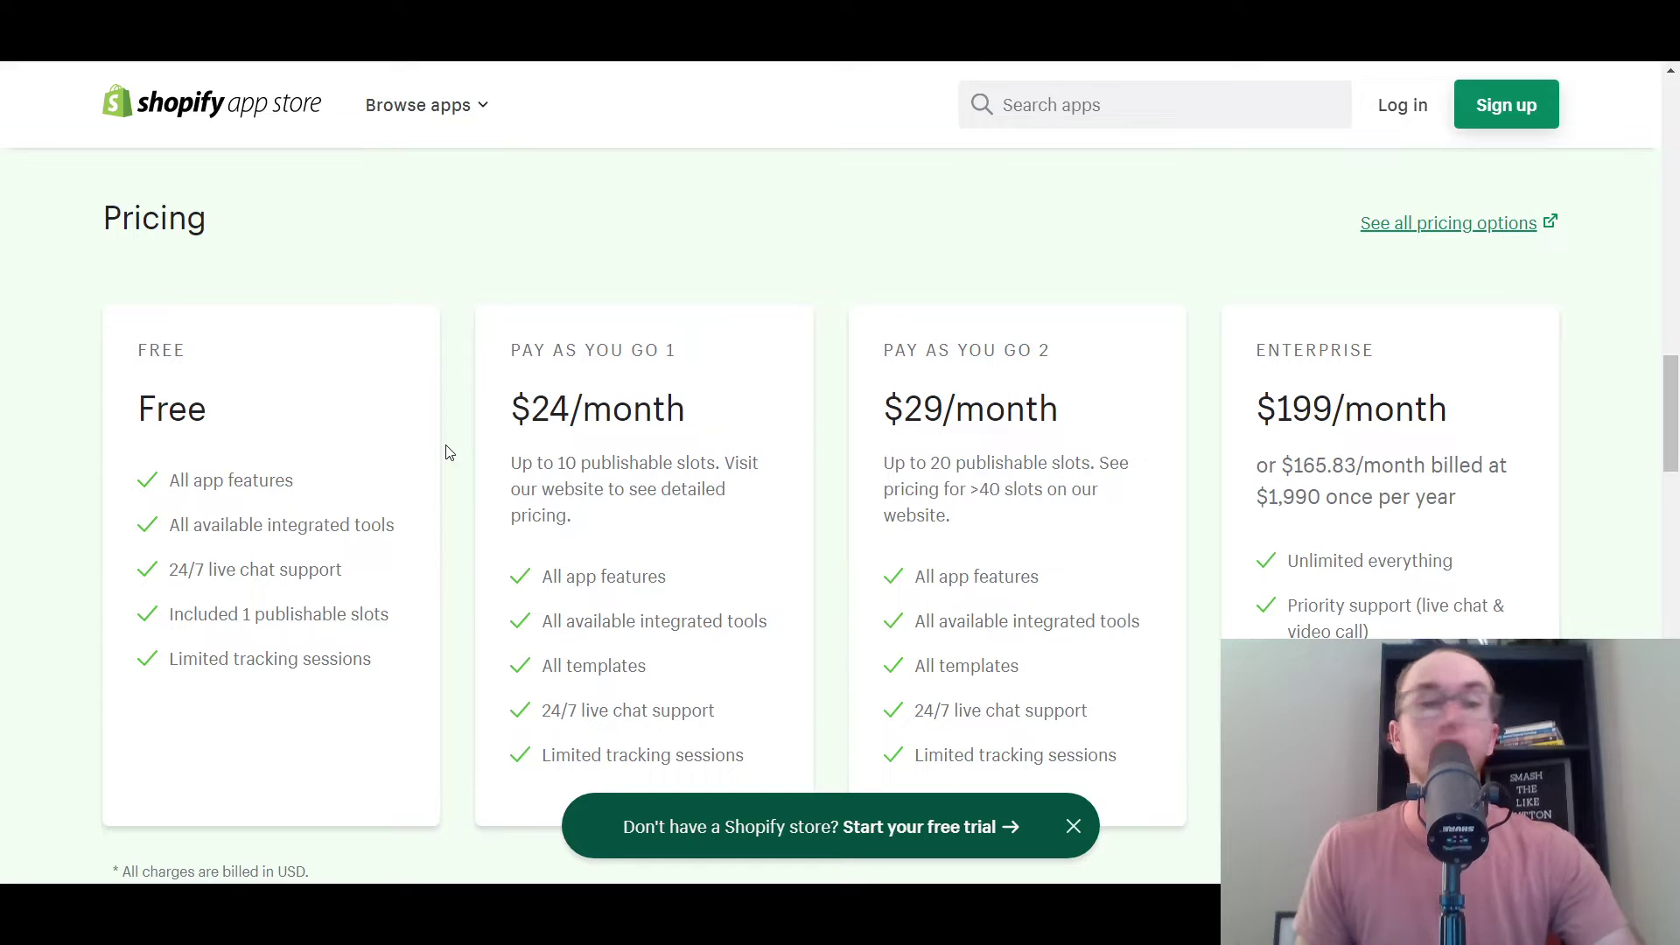
scroll(472, 464, down, 1)
scroll(464, 498, up, 1)
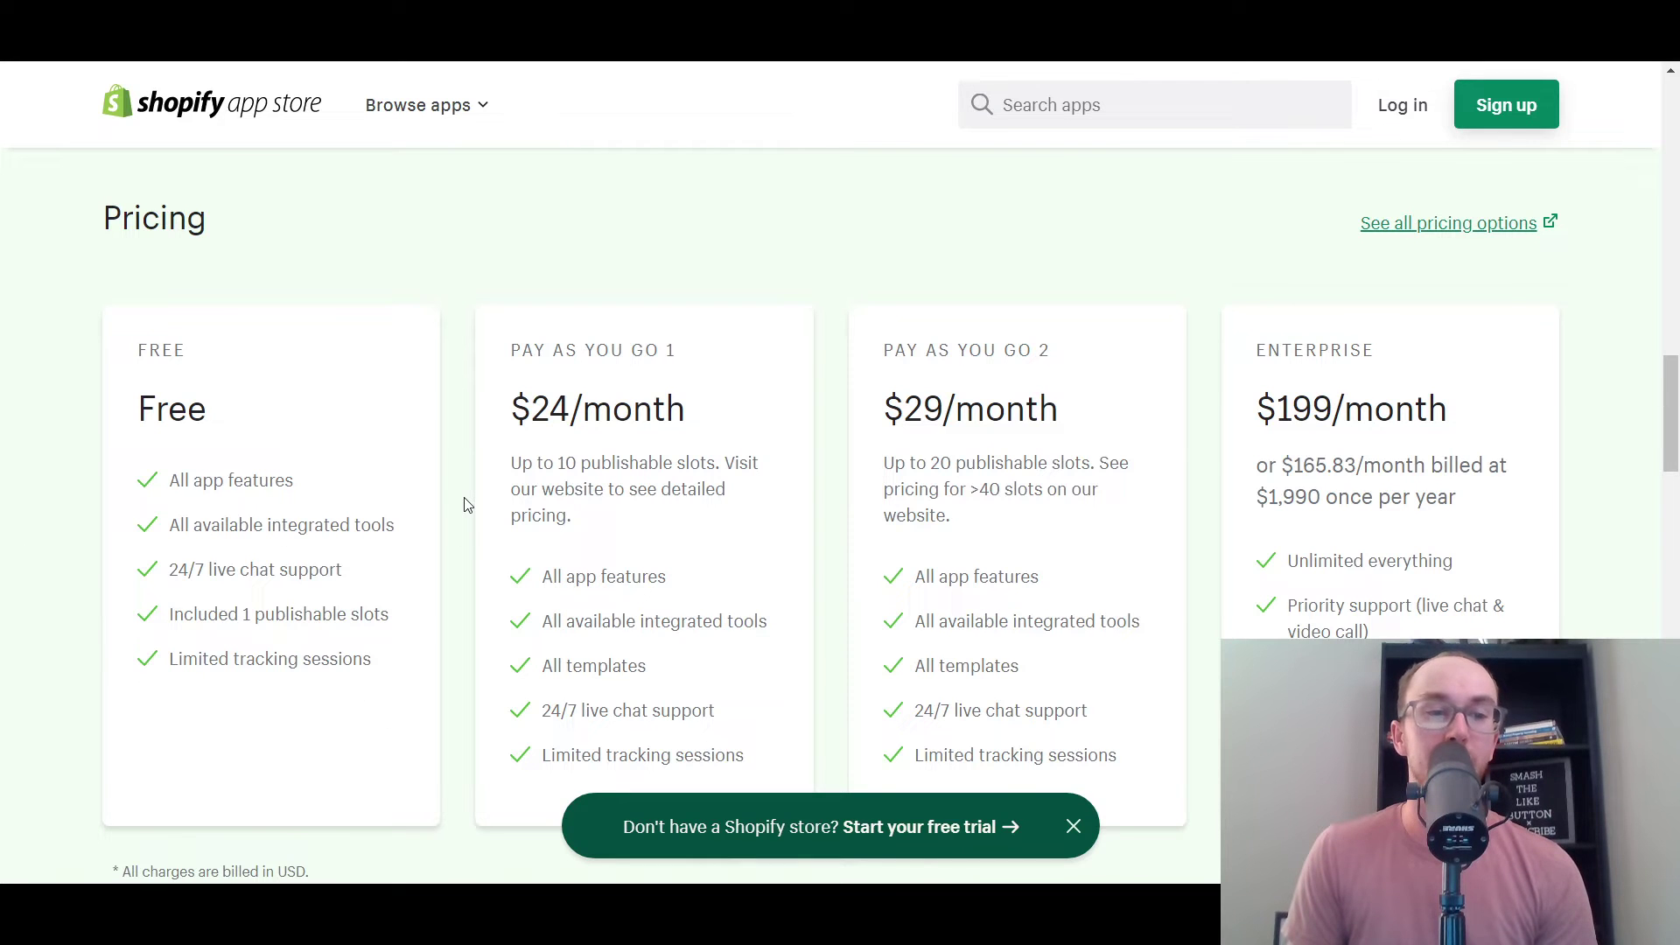
scroll(465, 500, down, 1)
scroll(461, 543, up, 1)
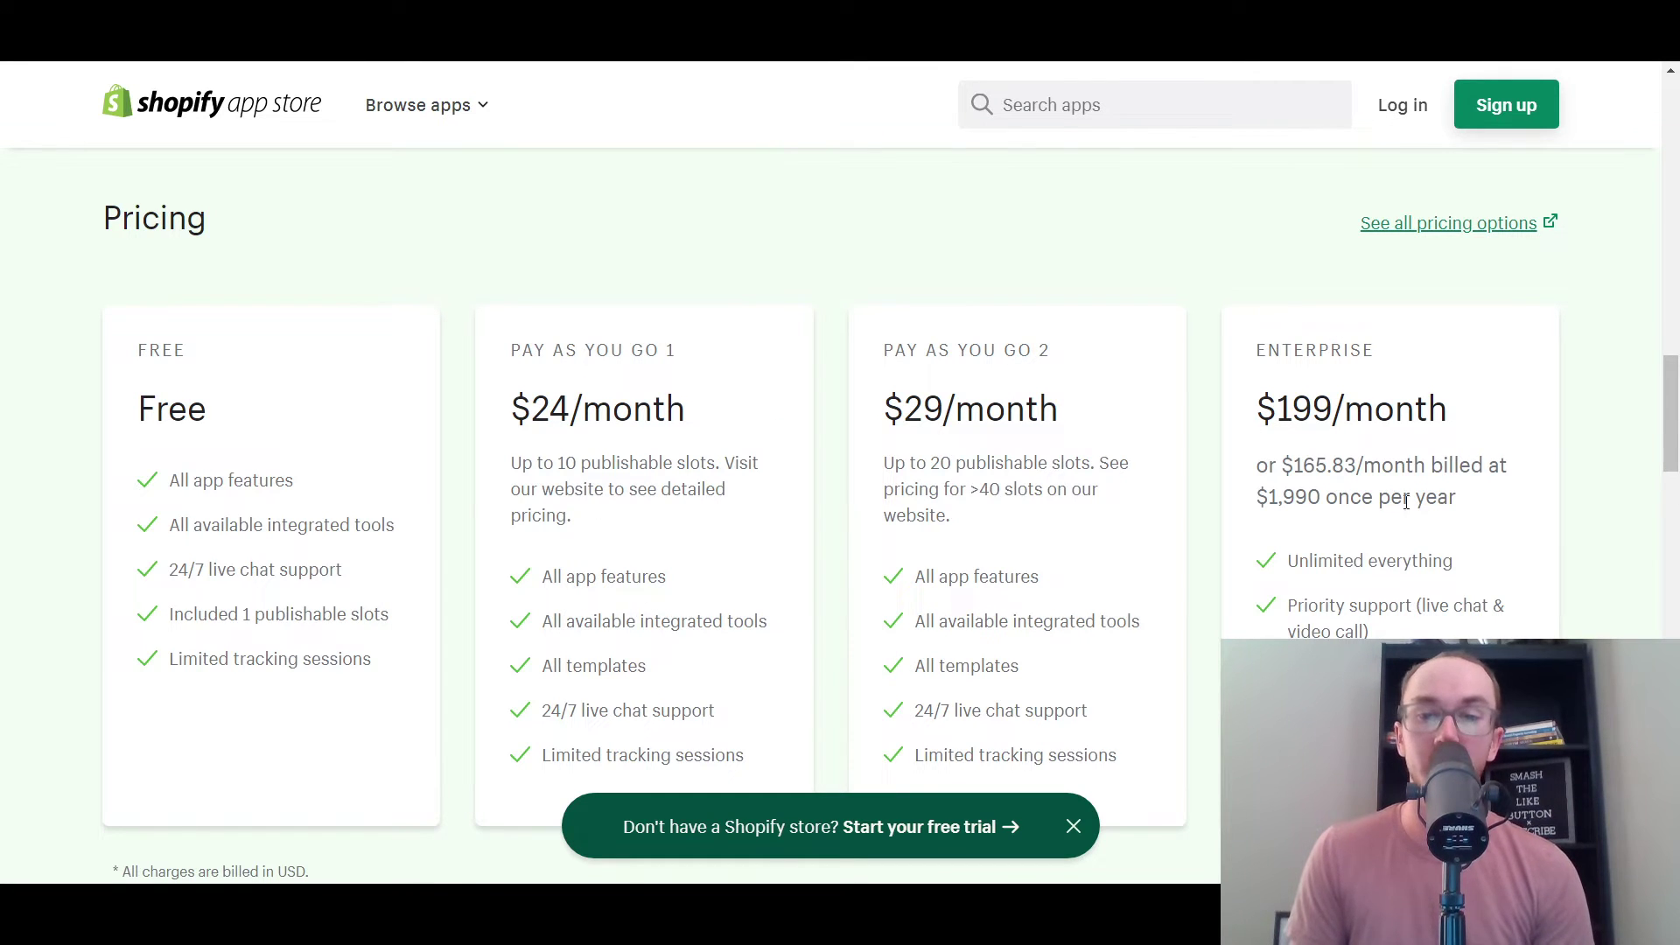
scroll(1406, 501, down, 1)
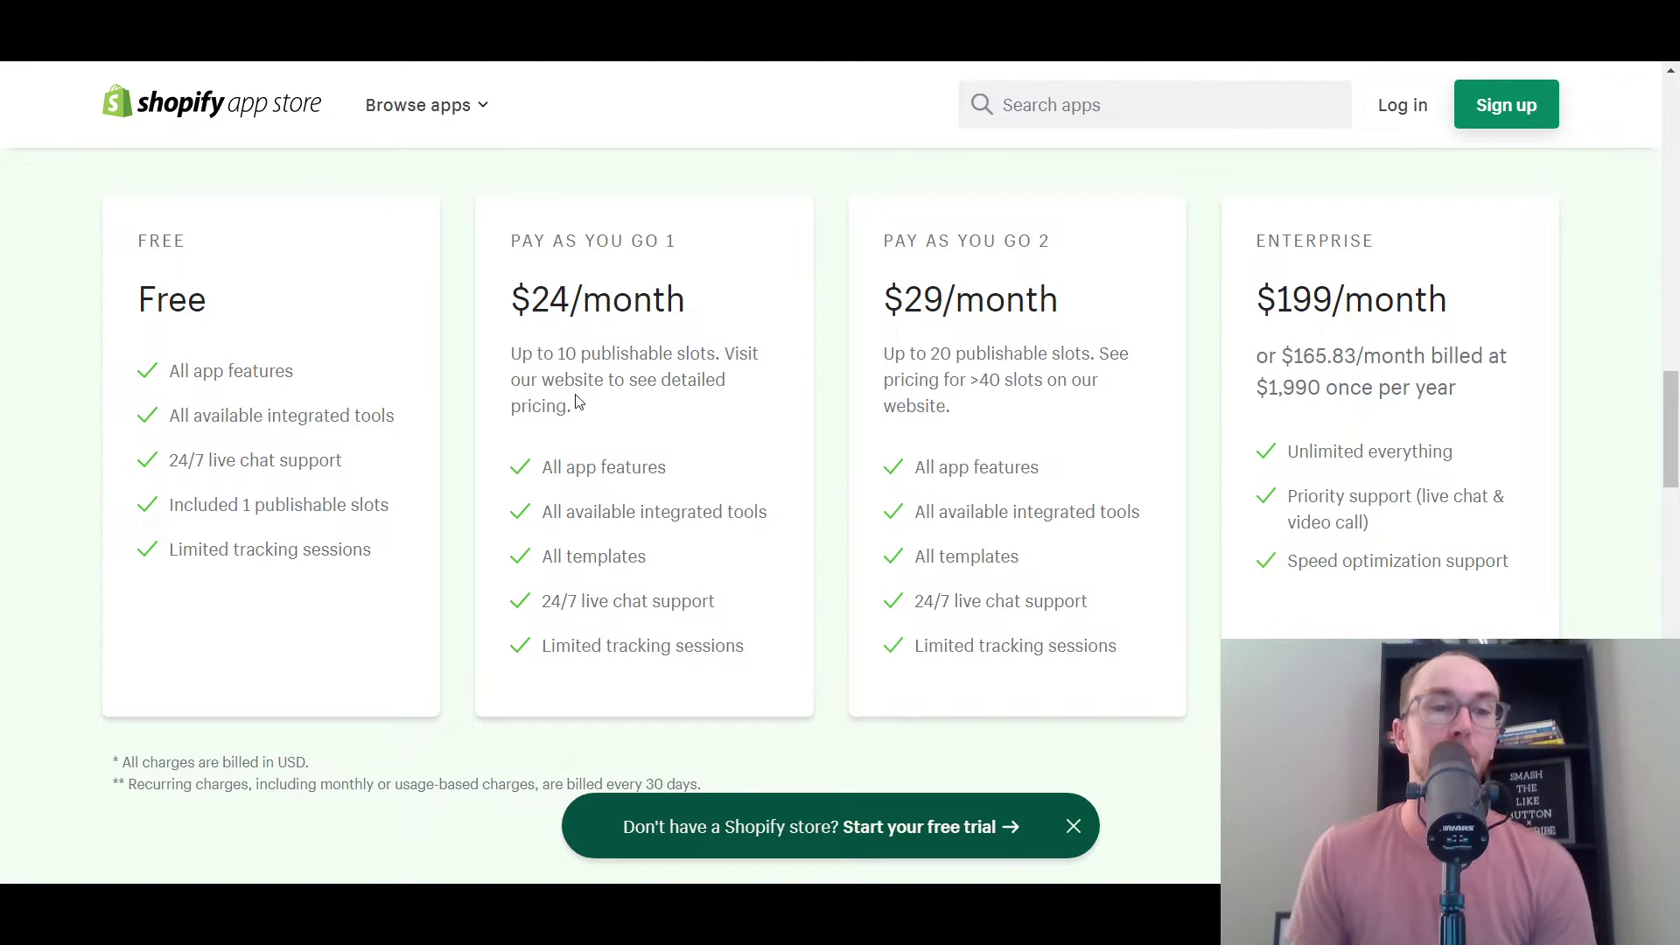
scroll(613, 420, down, 2)
scroll(779, 450, up, 2)
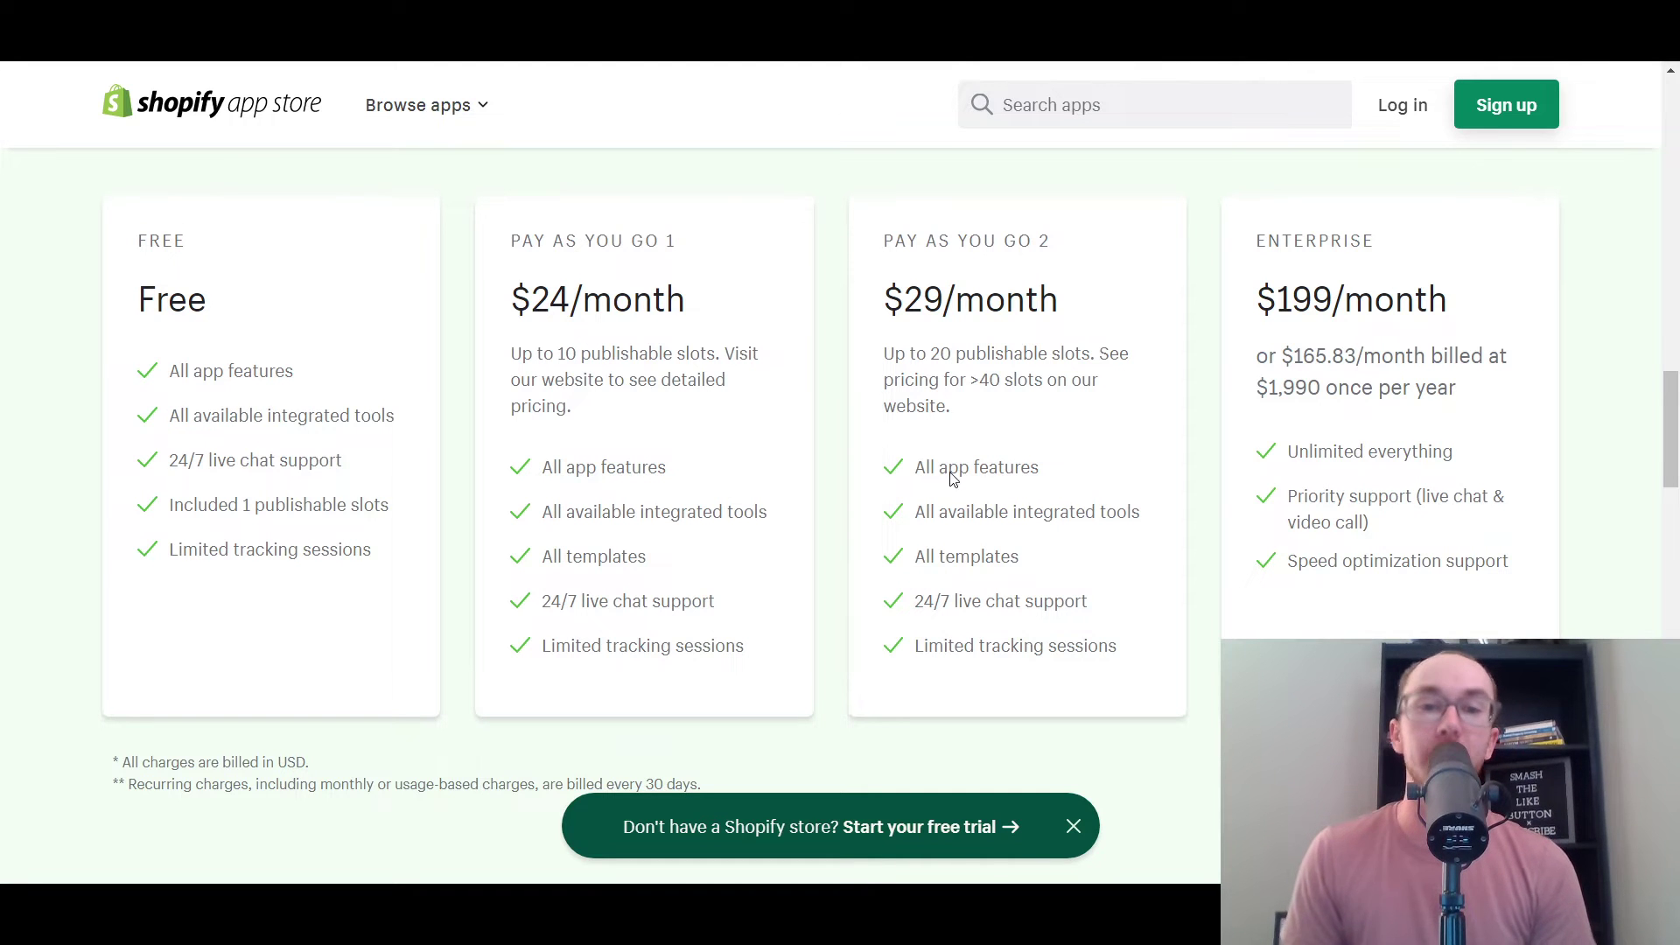
Step: Check the overall rating and recent merchant reviews on the PageFly listing
scroll(869, 435, down, 6)
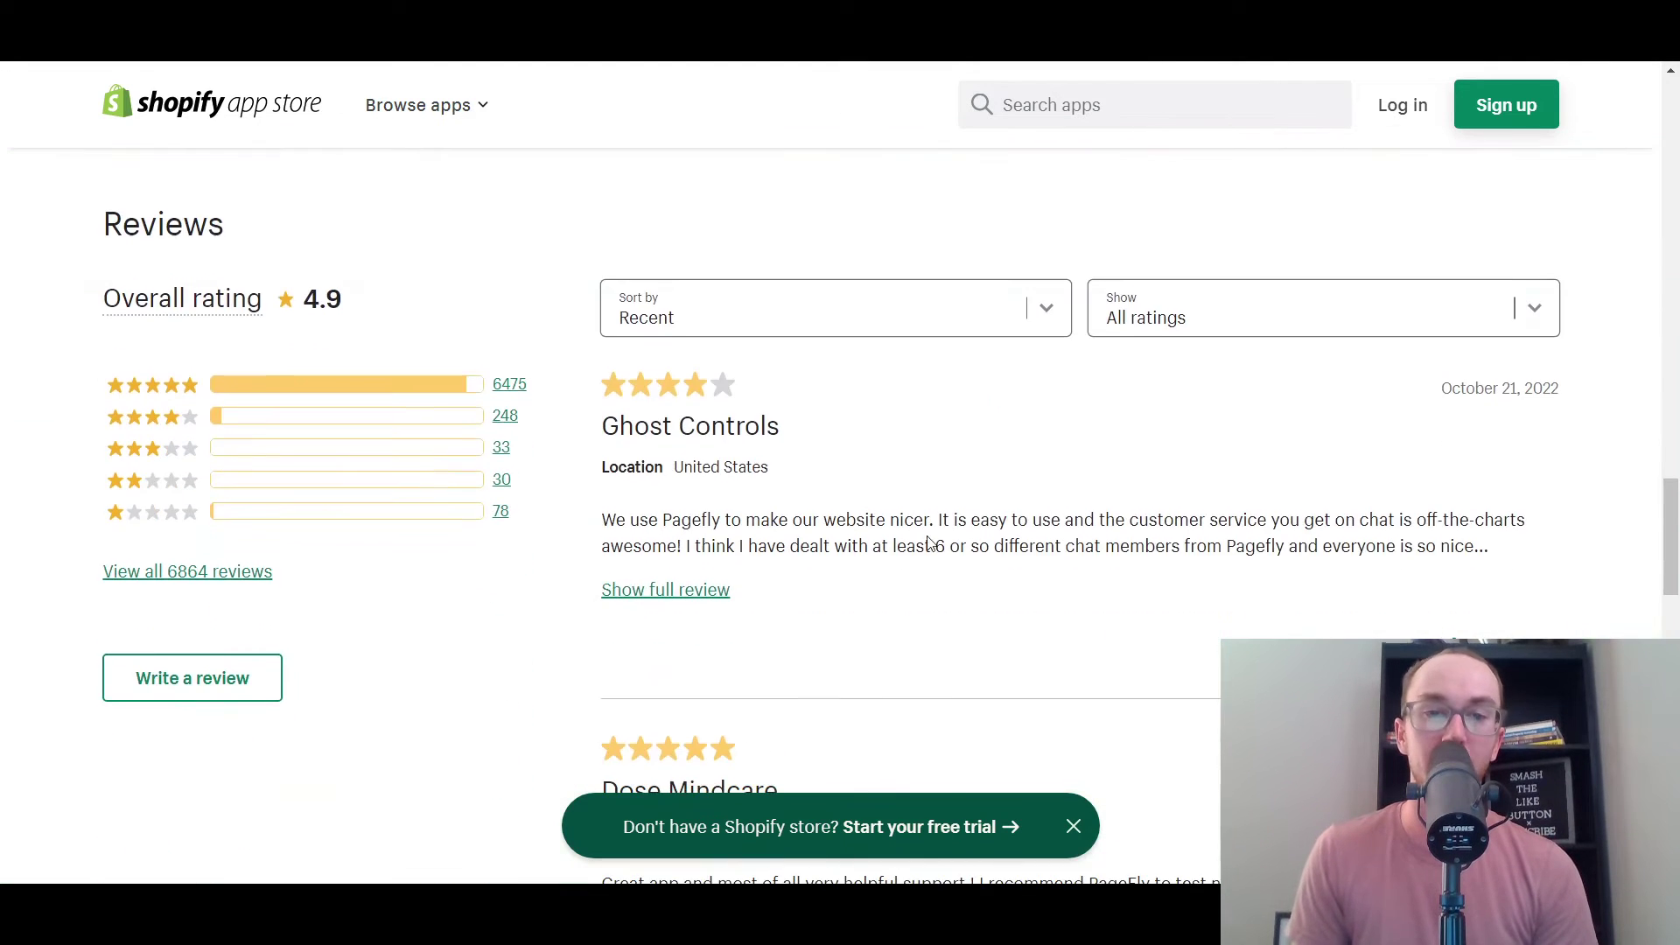
scroll(1136, 506, up, 5)
scroll(1126, 532, up, 15)
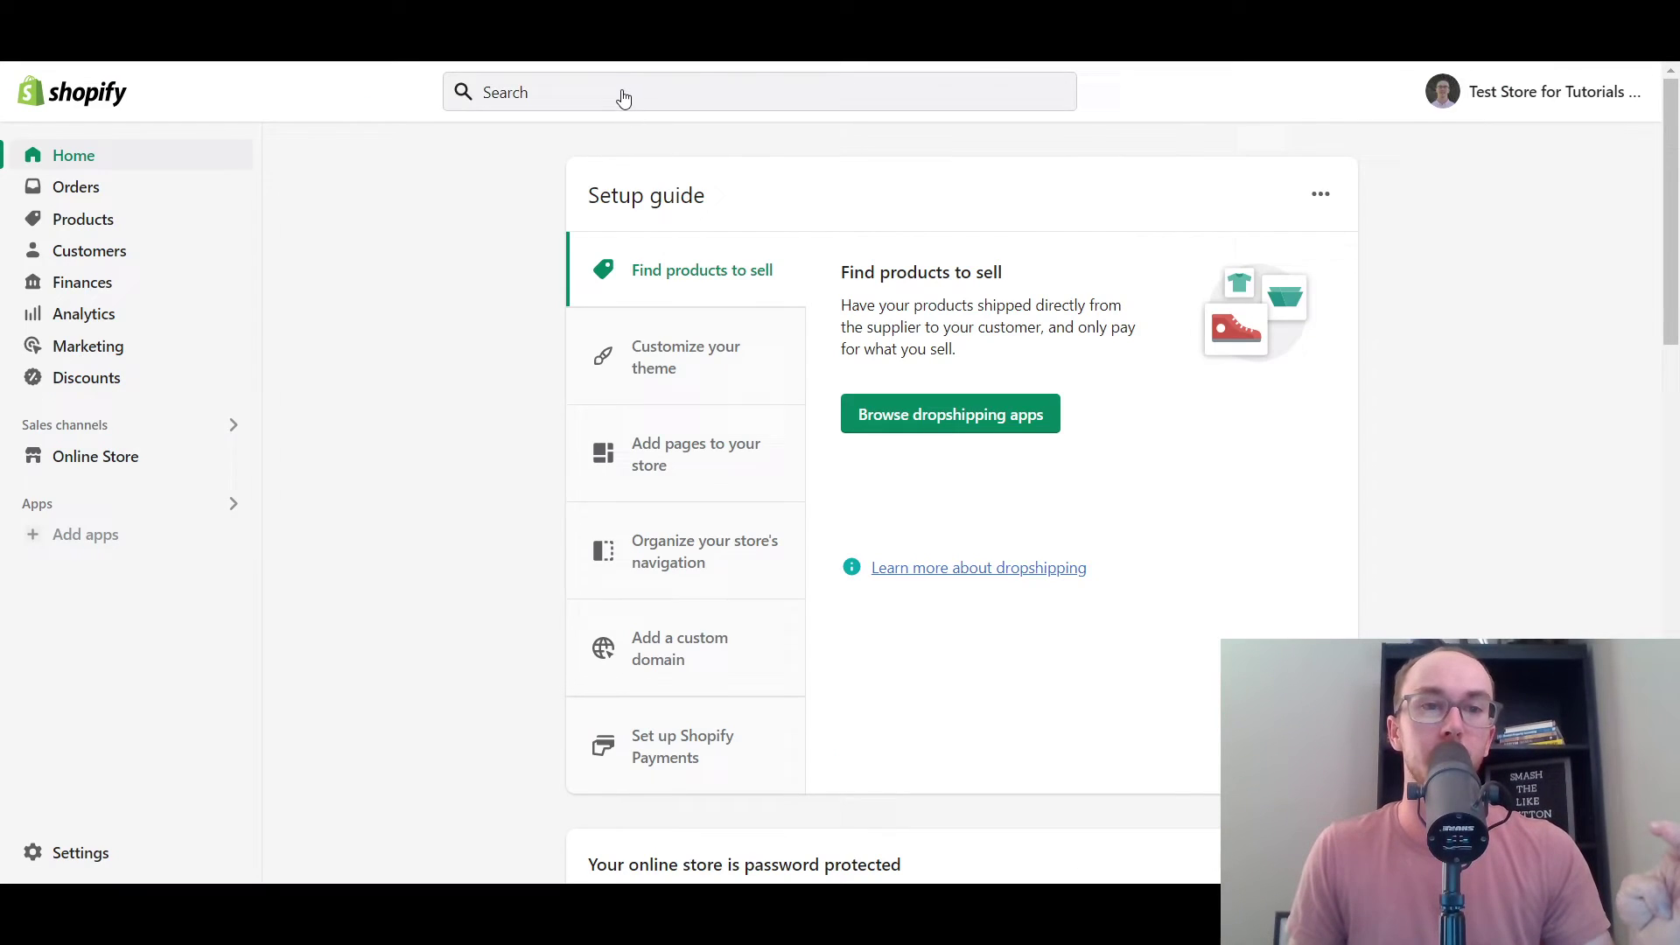
Step: Find PageFly Landing Page Builder among the Shopify store's installed apps and open it
click(623, 100)
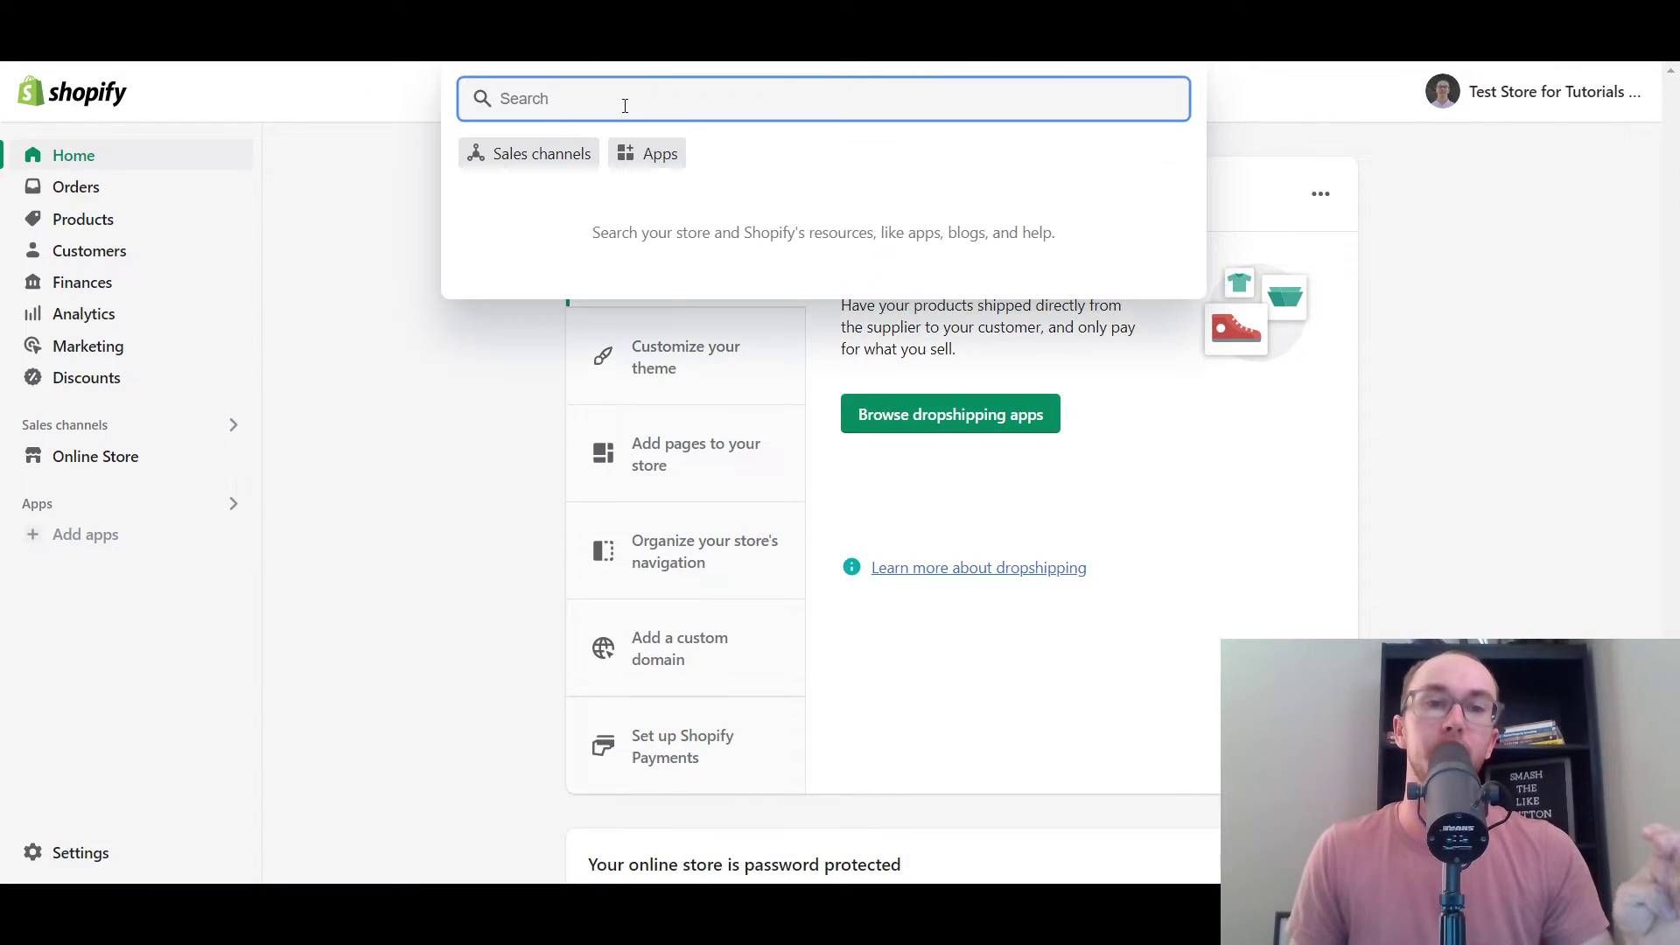
click(629, 155)
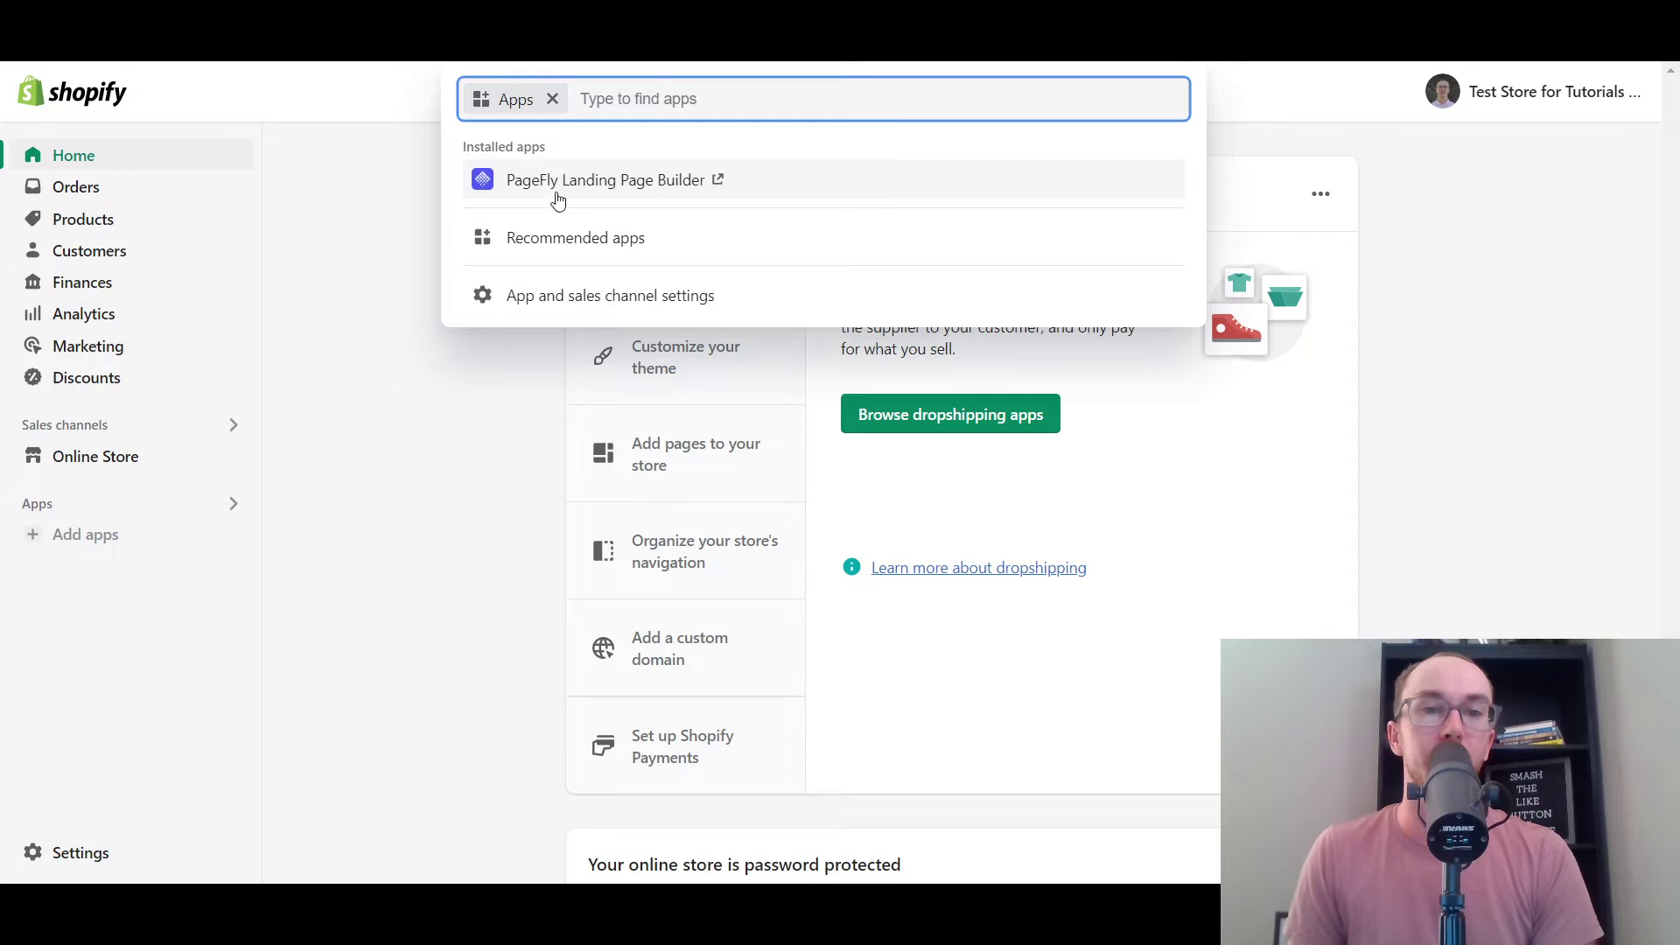
click(700, 185)
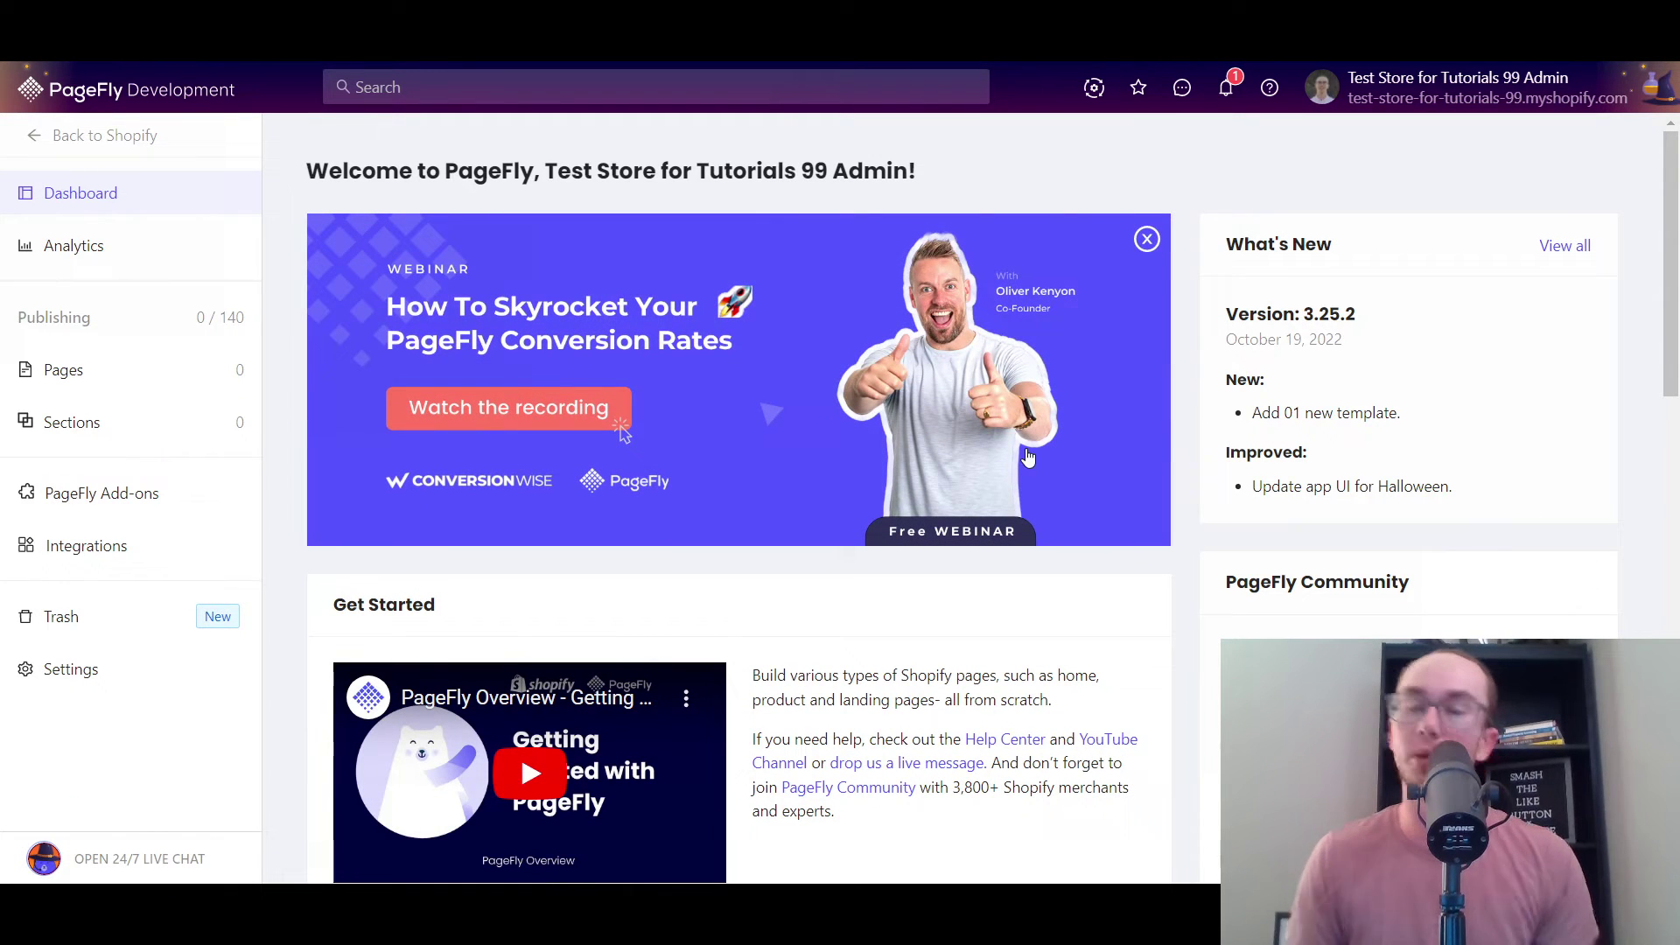
Step: Look over the PageFly dashboard, including its Get Started, recommended apps and community sections
scroll(831, 766, down, 3)
scroll(832, 767, up, 3)
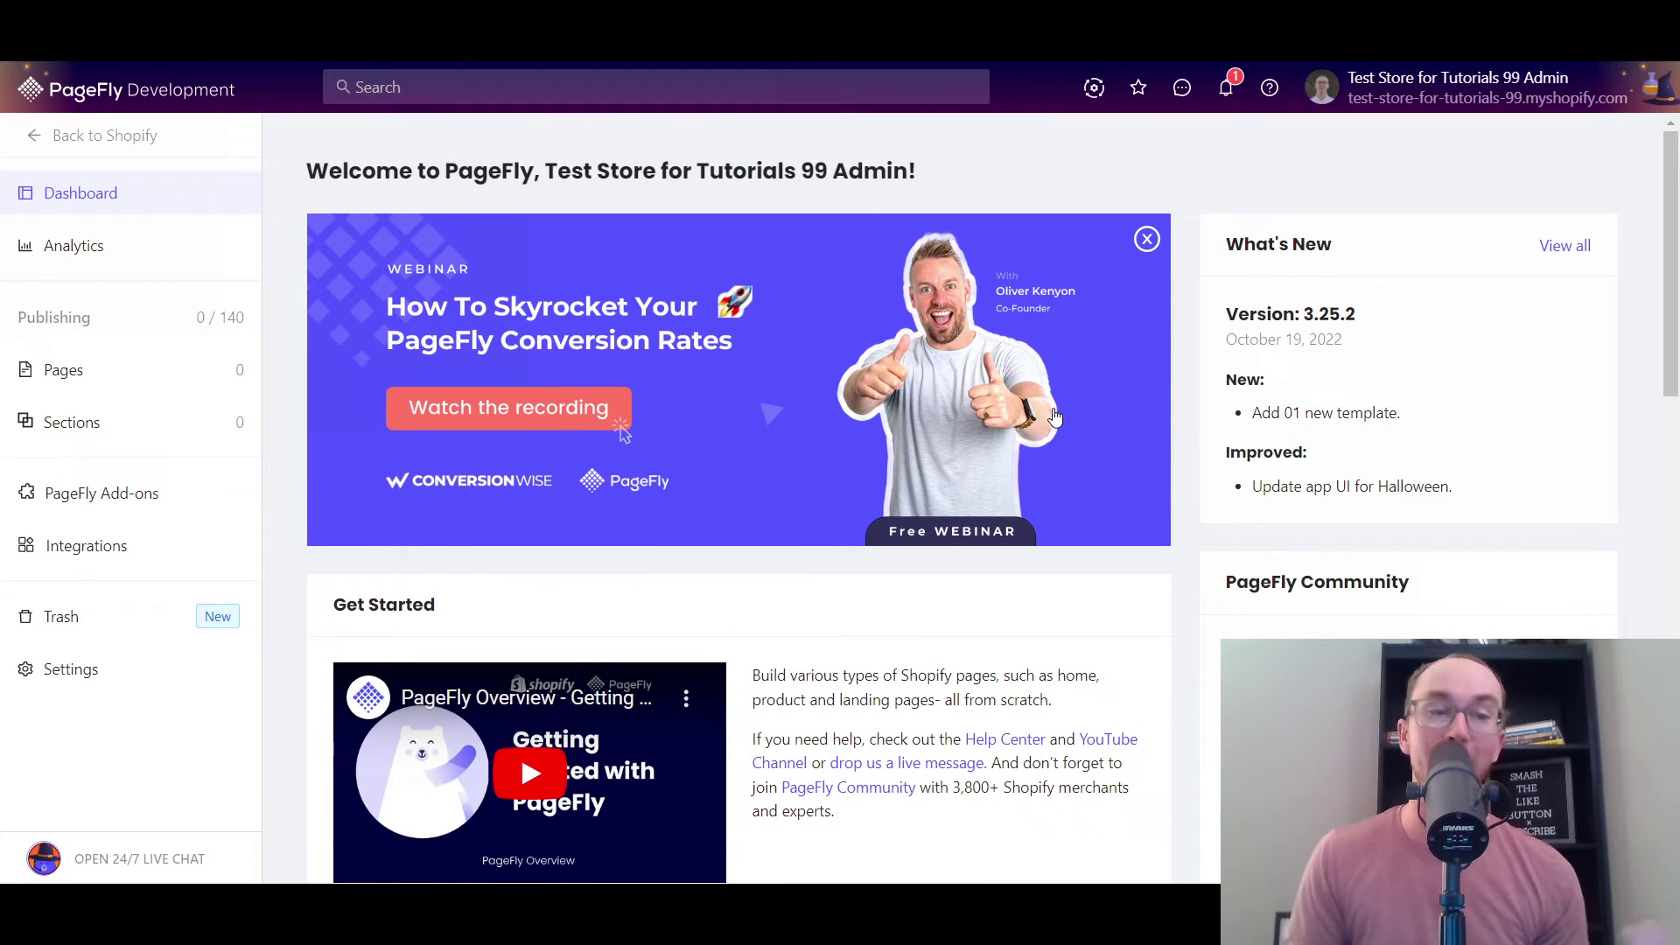
scroll(891, 707, down, 2)
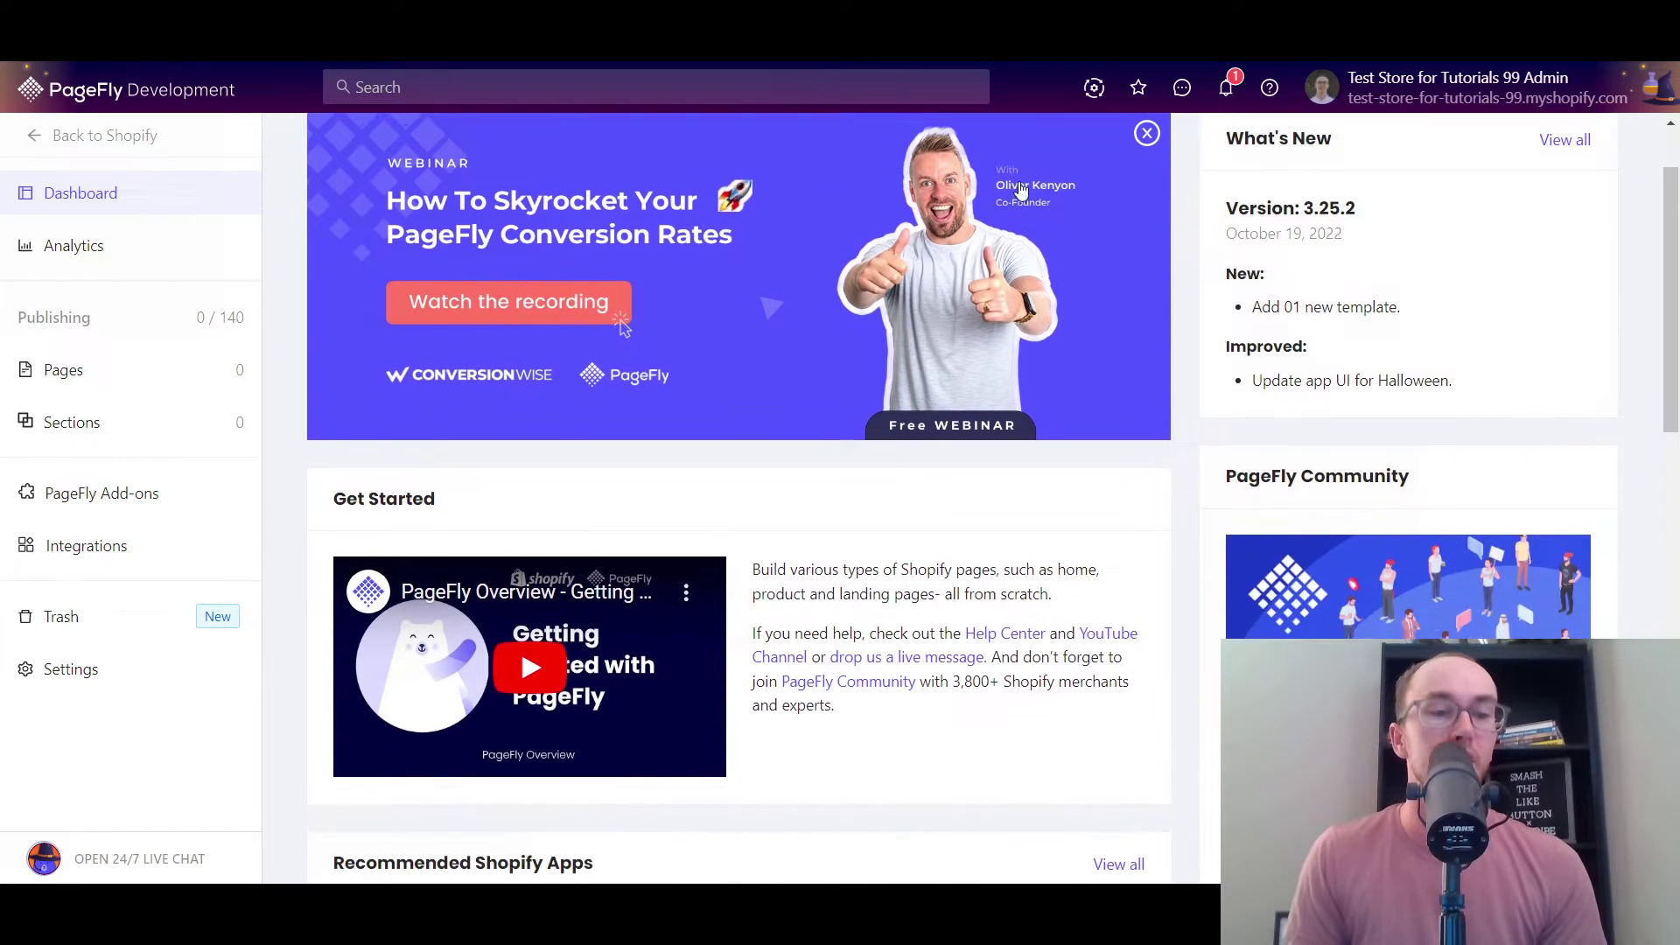
scroll(891, 707, up, 2)
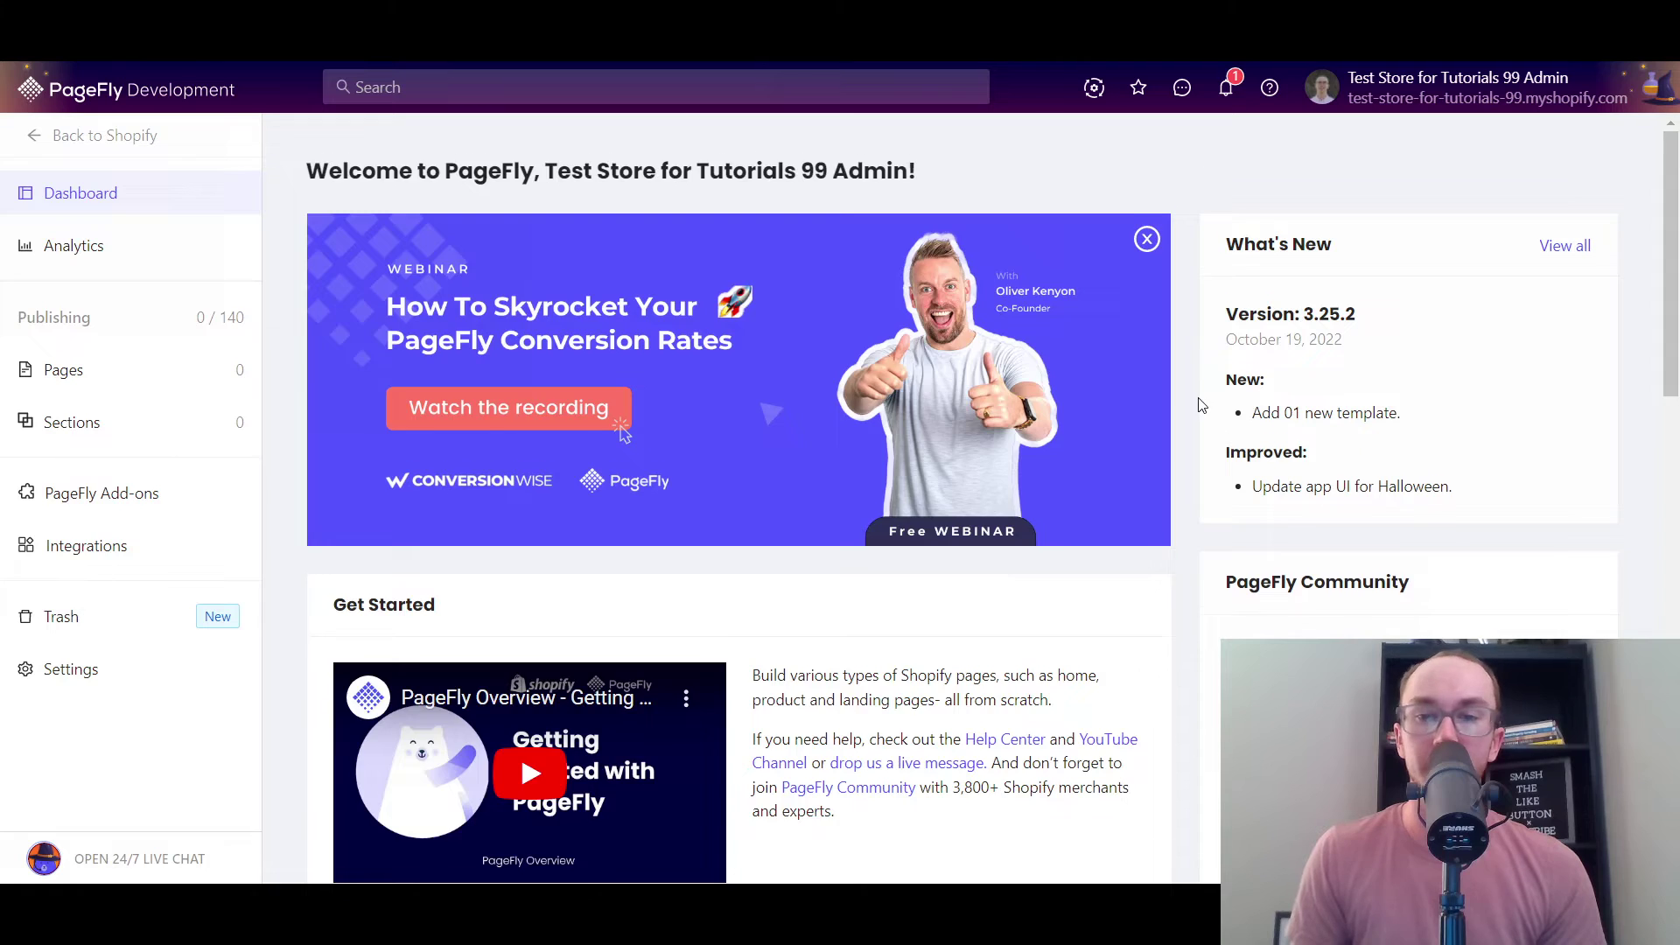
scroll(1194, 437, down, 5)
scroll(1152, 640, up, 4)
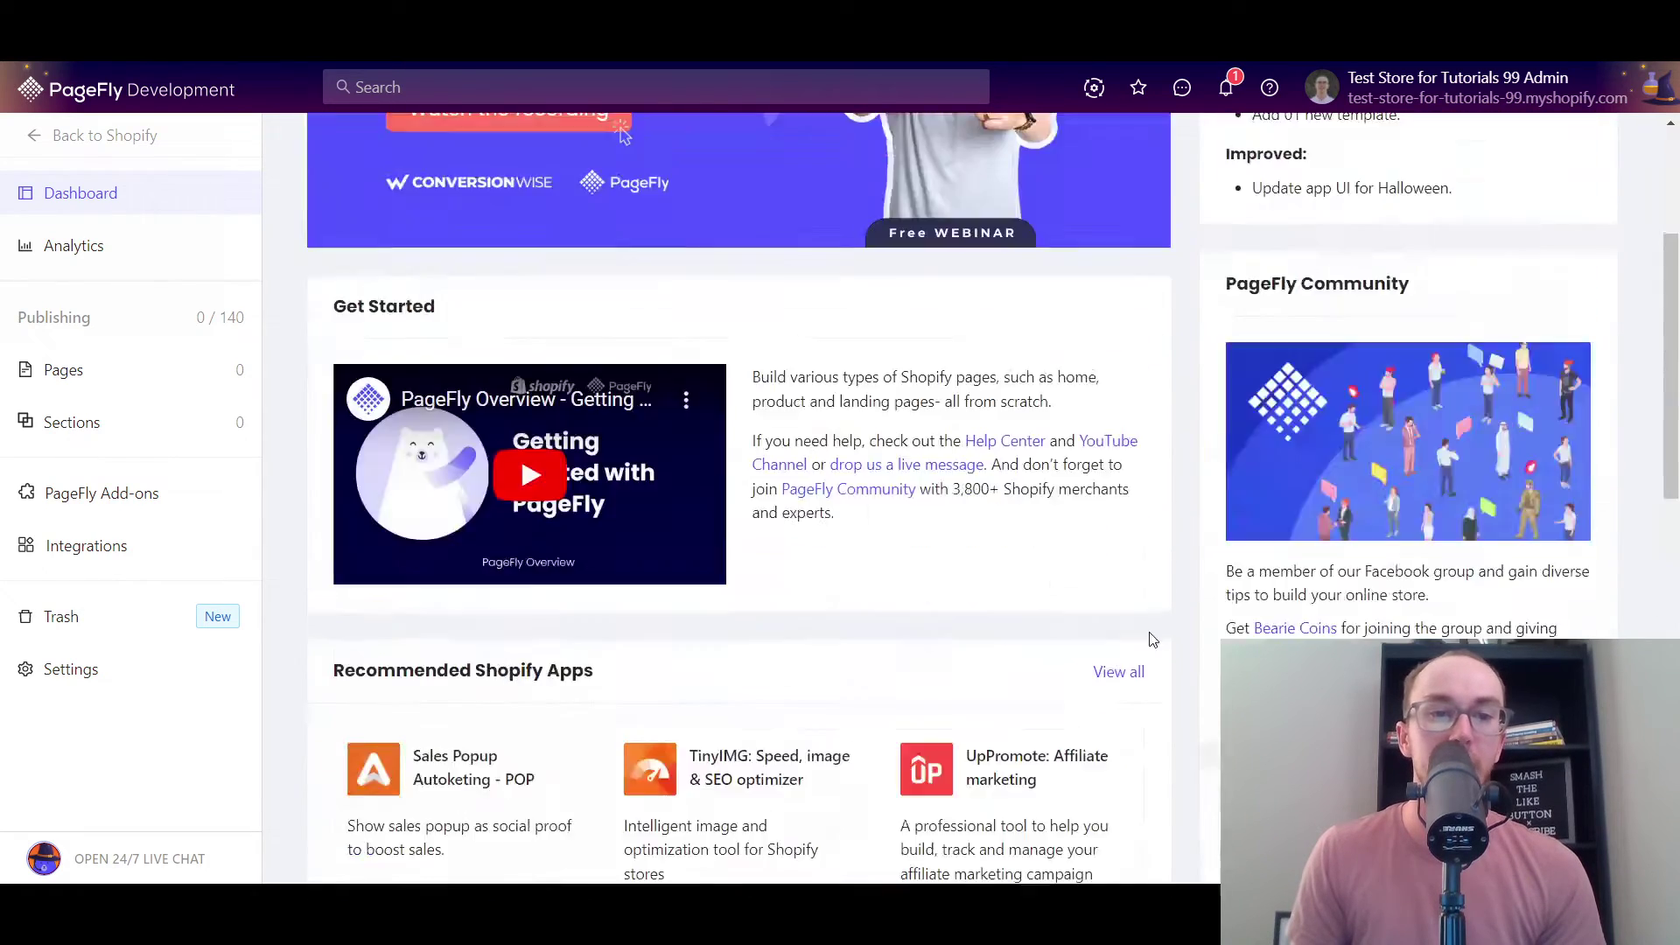
scroll(1153, 639, up, 3)
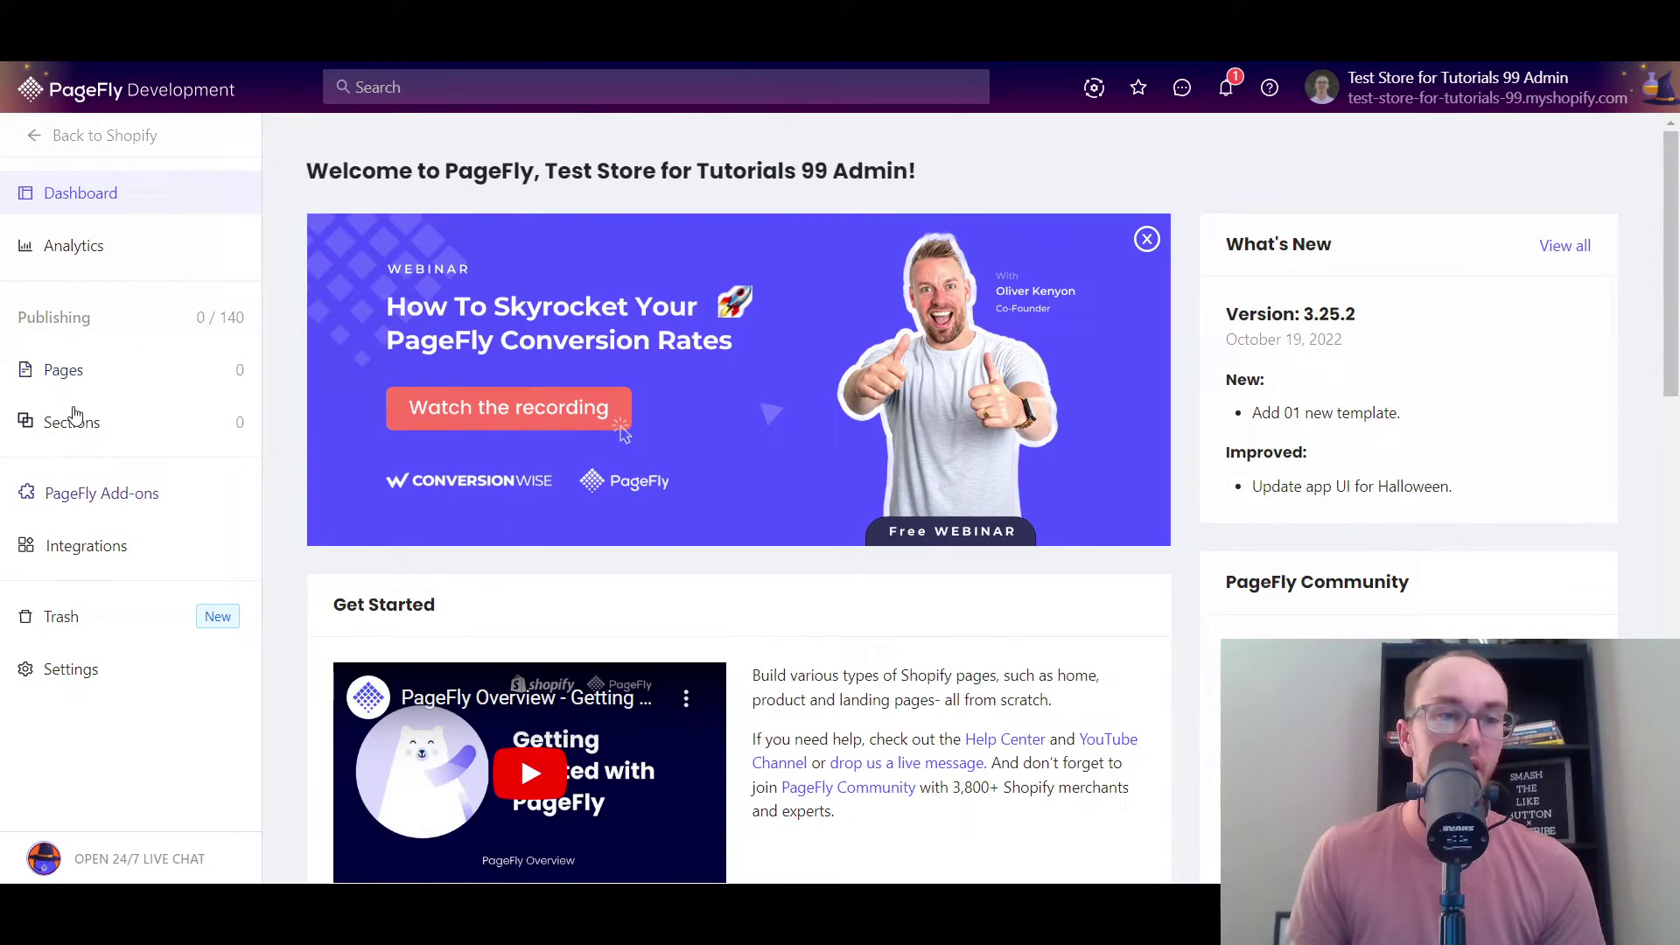
Step: View the available page types, open PageFly's Analytics and examine the tables for each page type
mouse_move(209, 318)
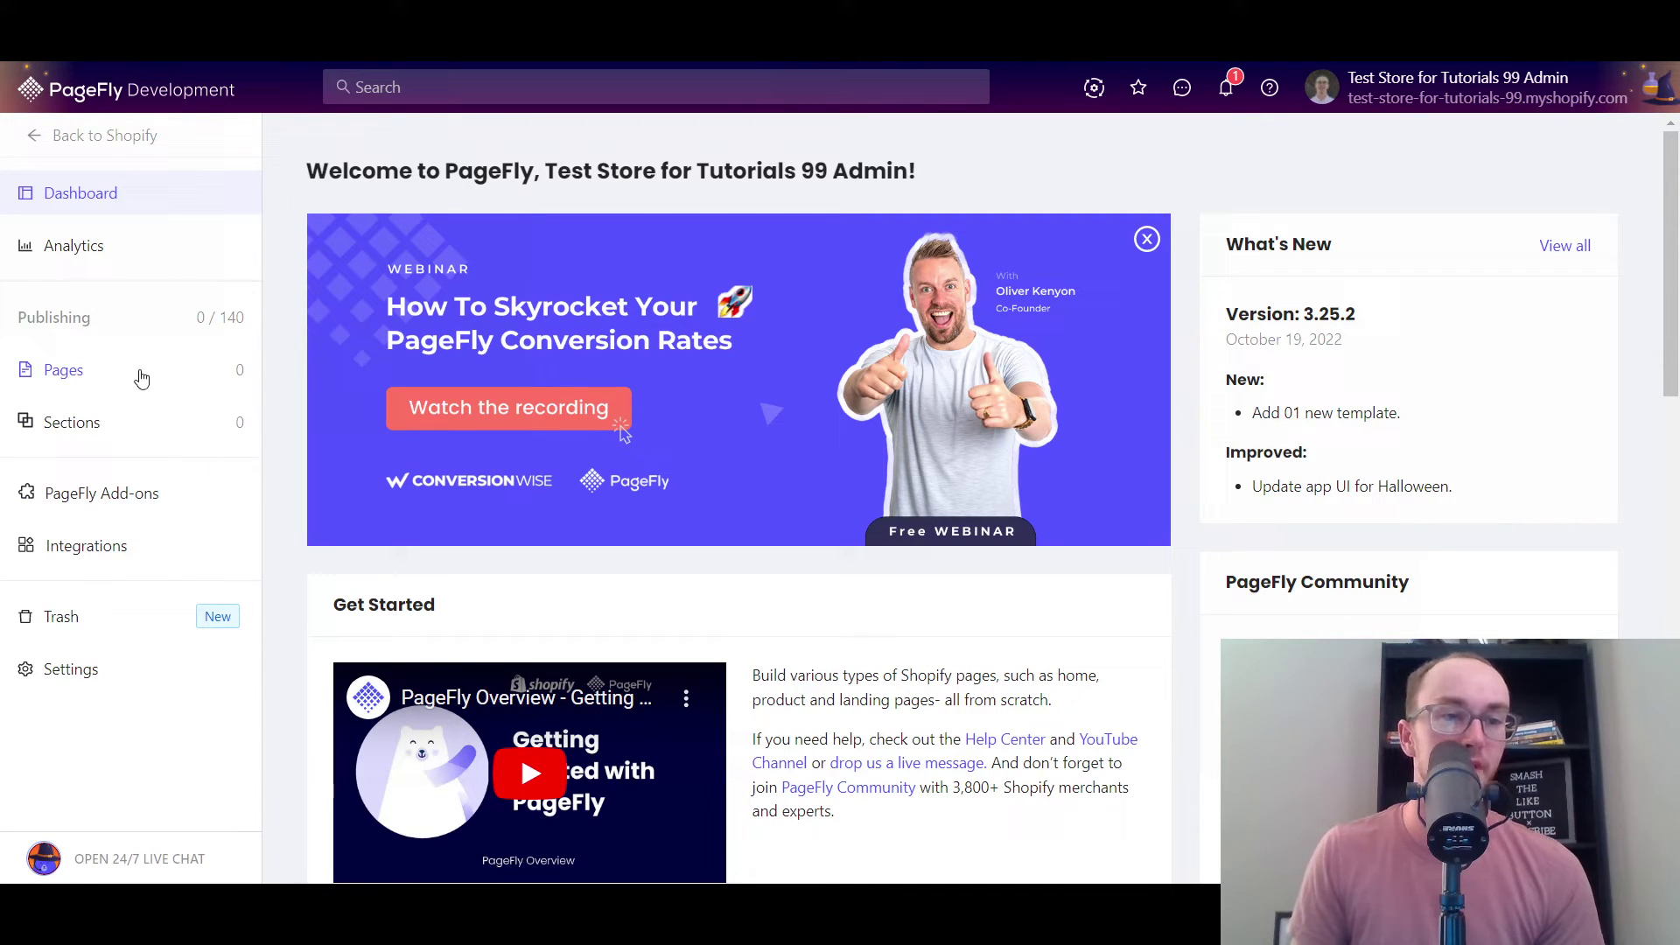
mouse_move(130, 379)
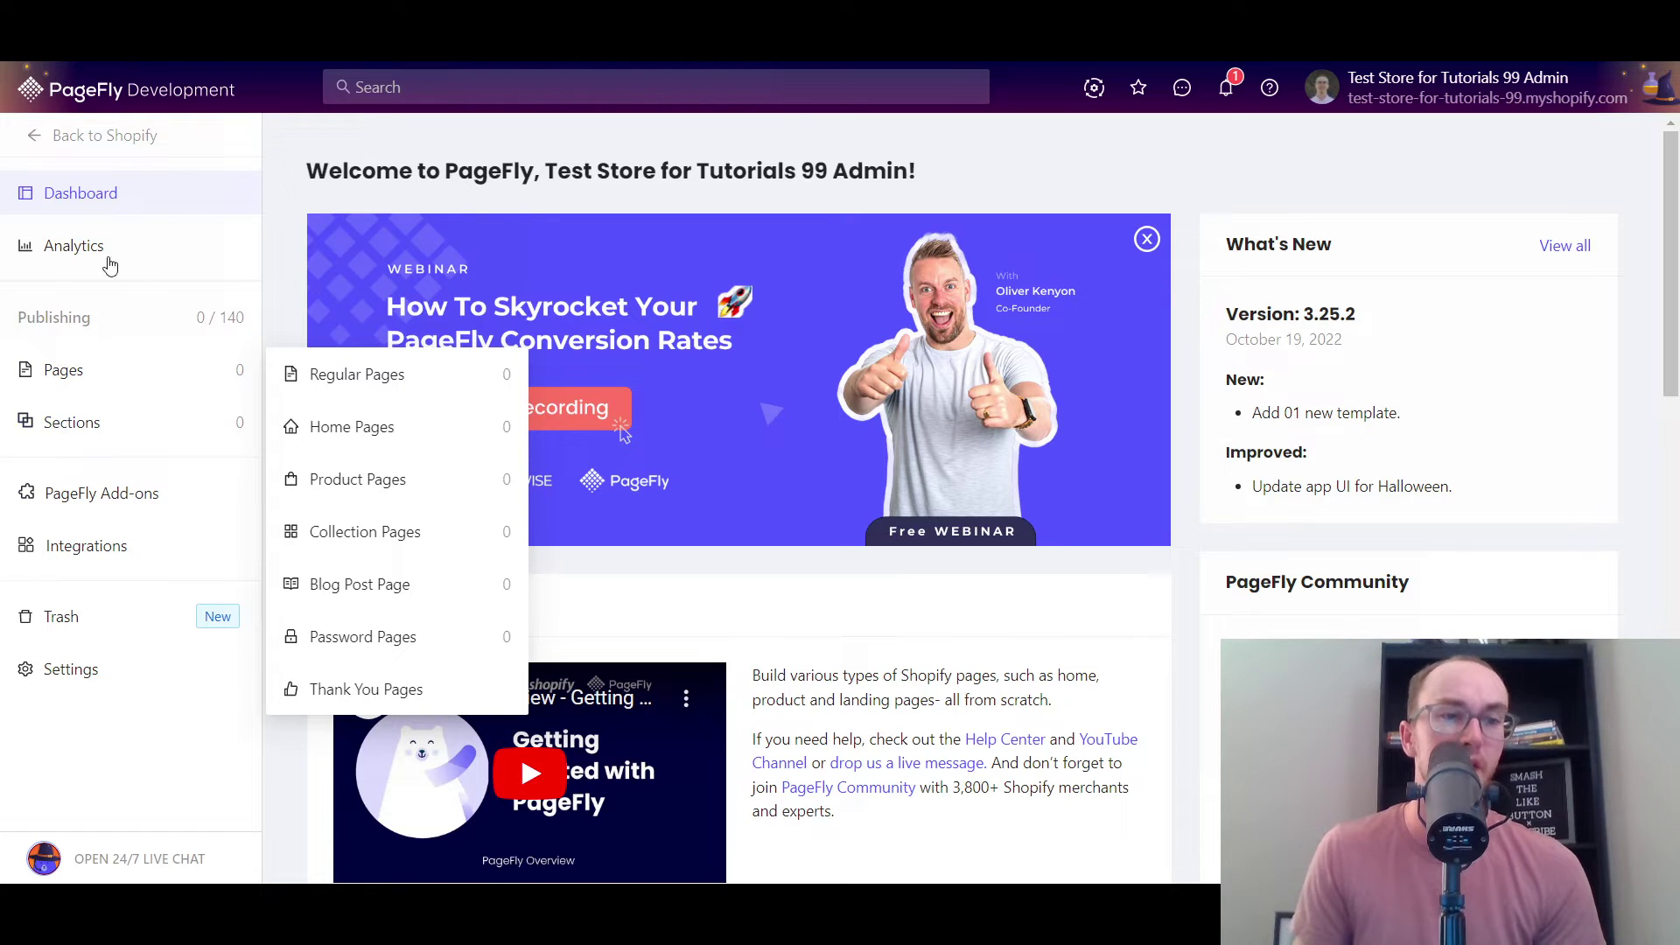
click(76, 251)
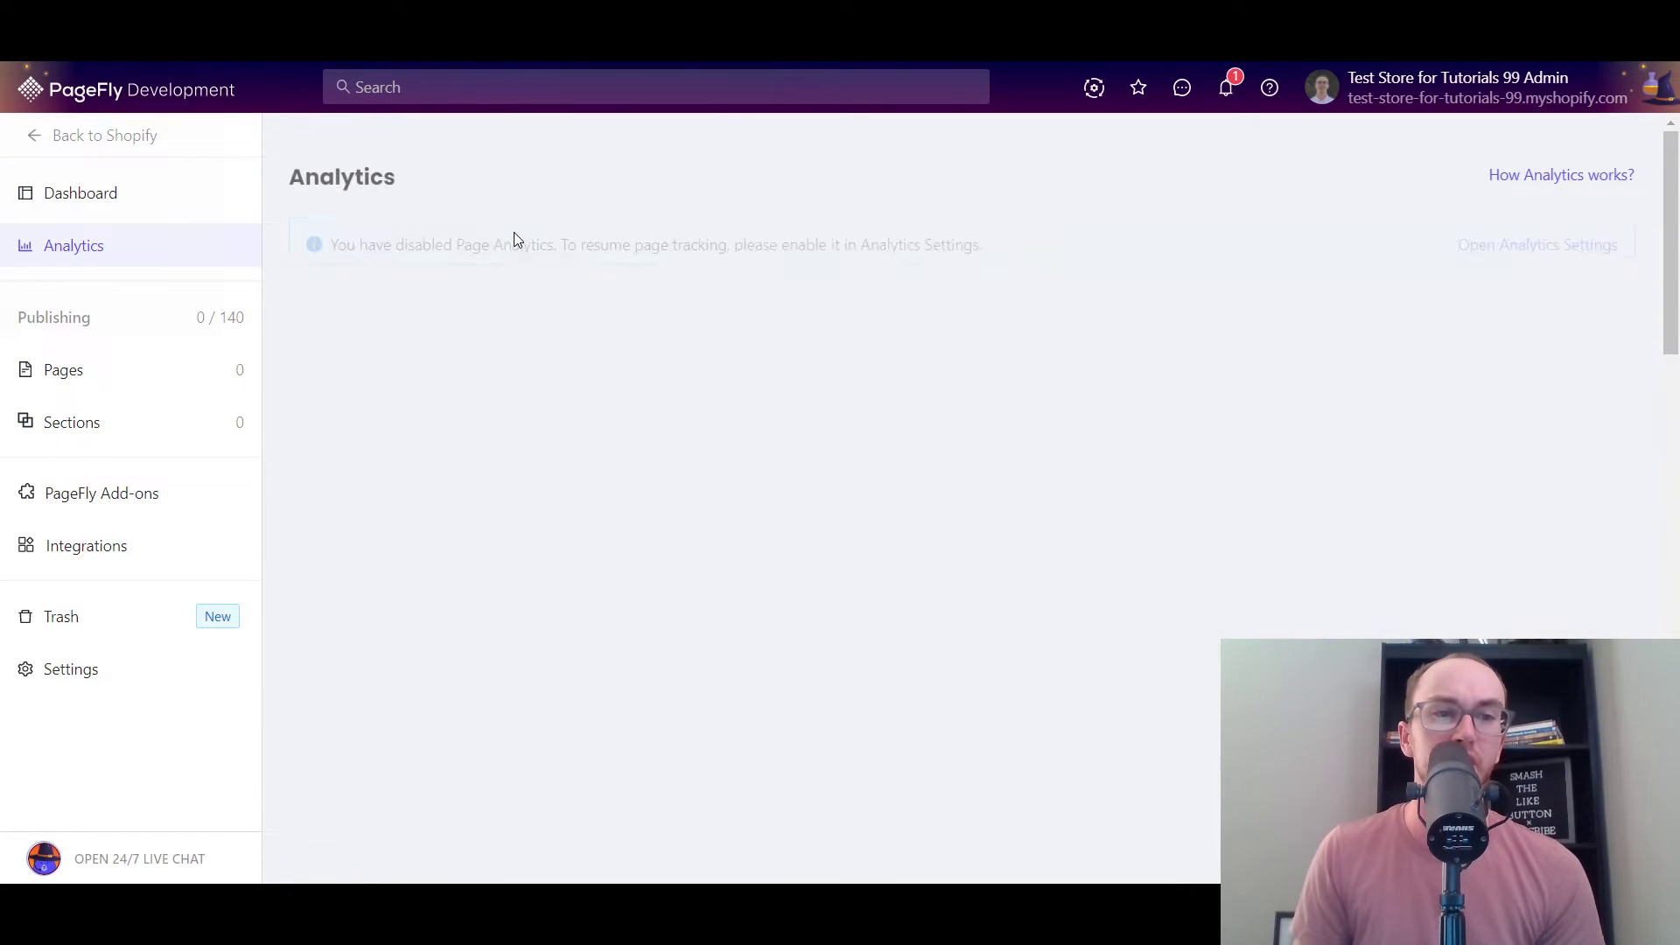
scroll(611, 614, down, 5)
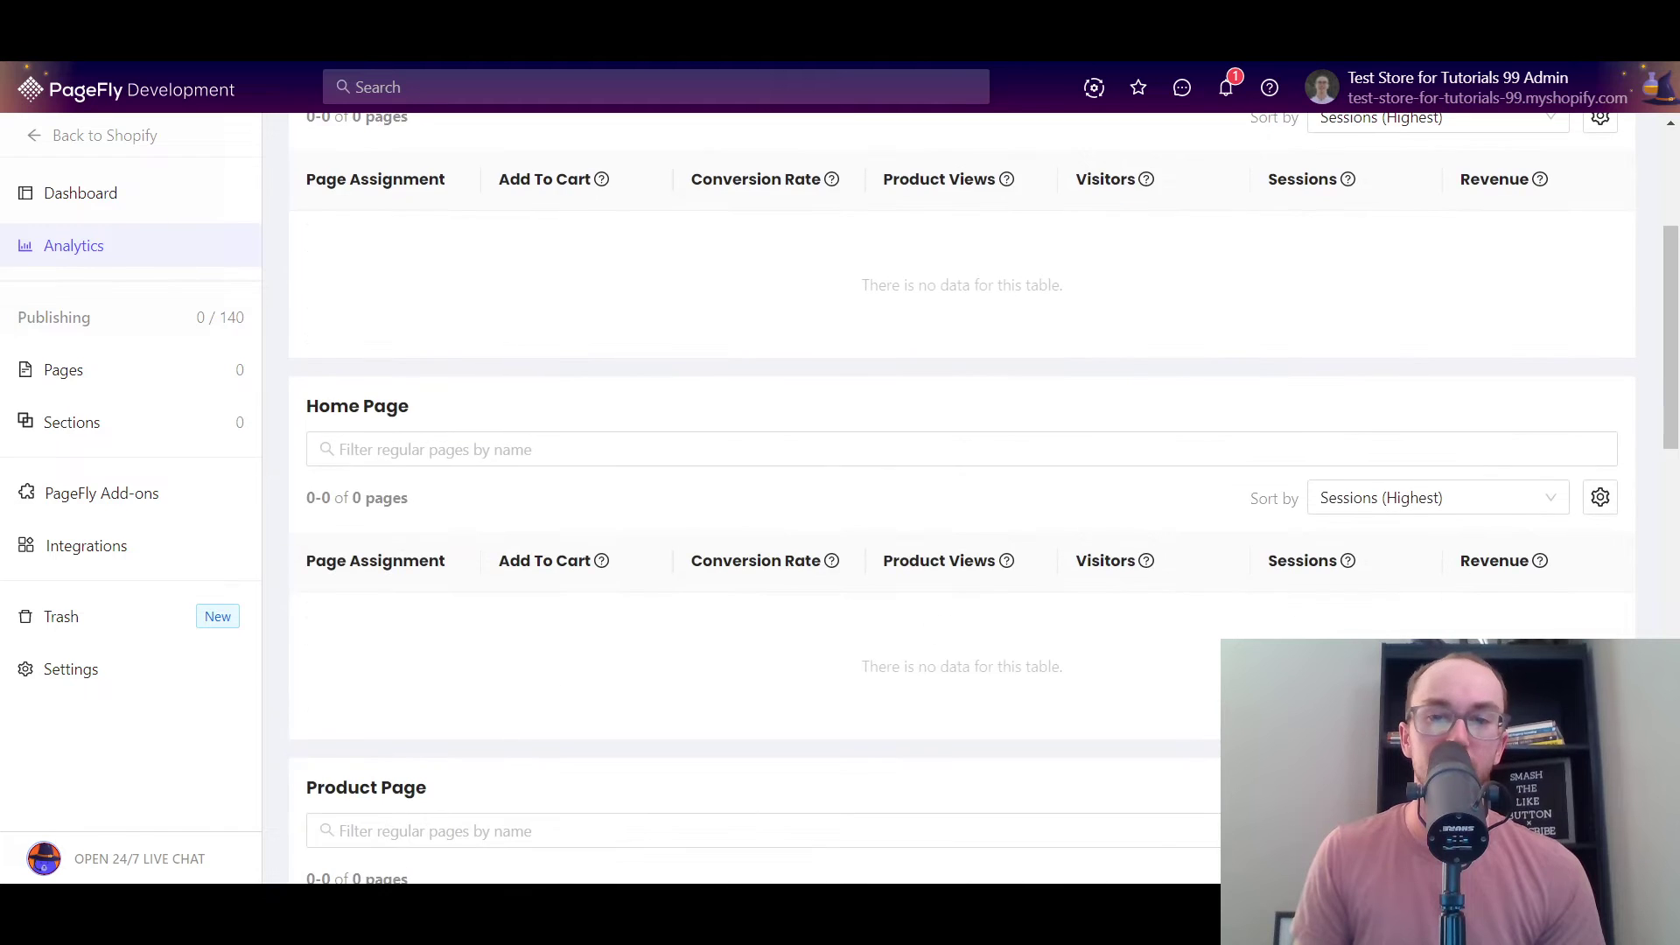
scroll(439, 622, up, 5)
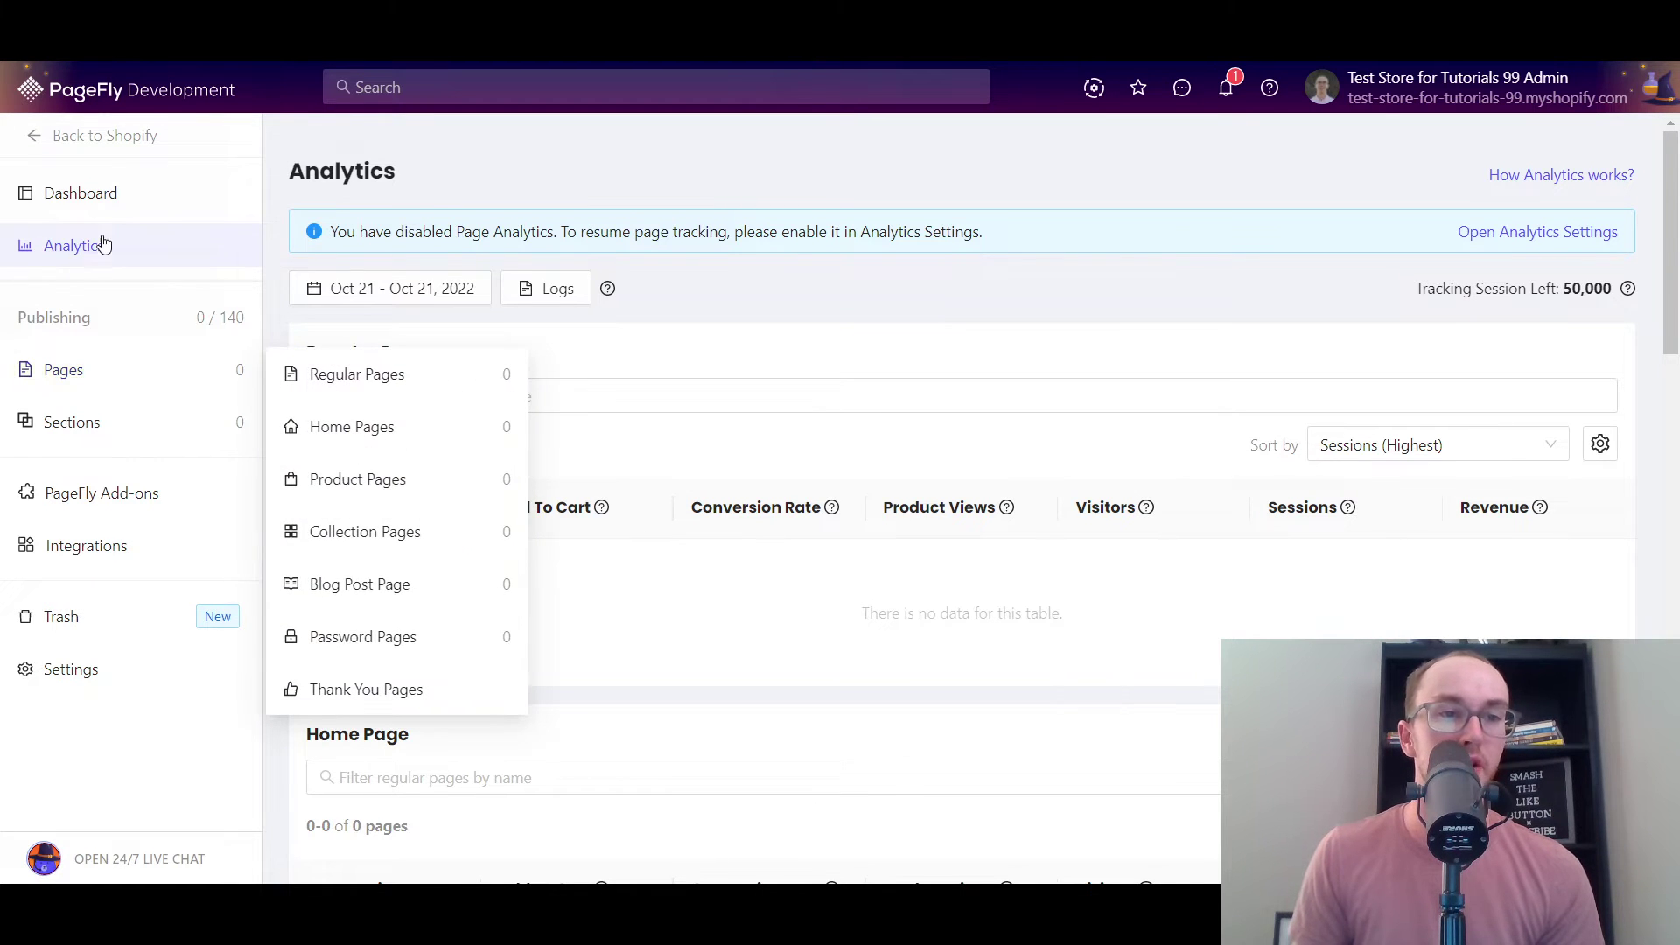
Step: Return to the PageFly dashboard and open the Regular Pages section
click(103, 194)
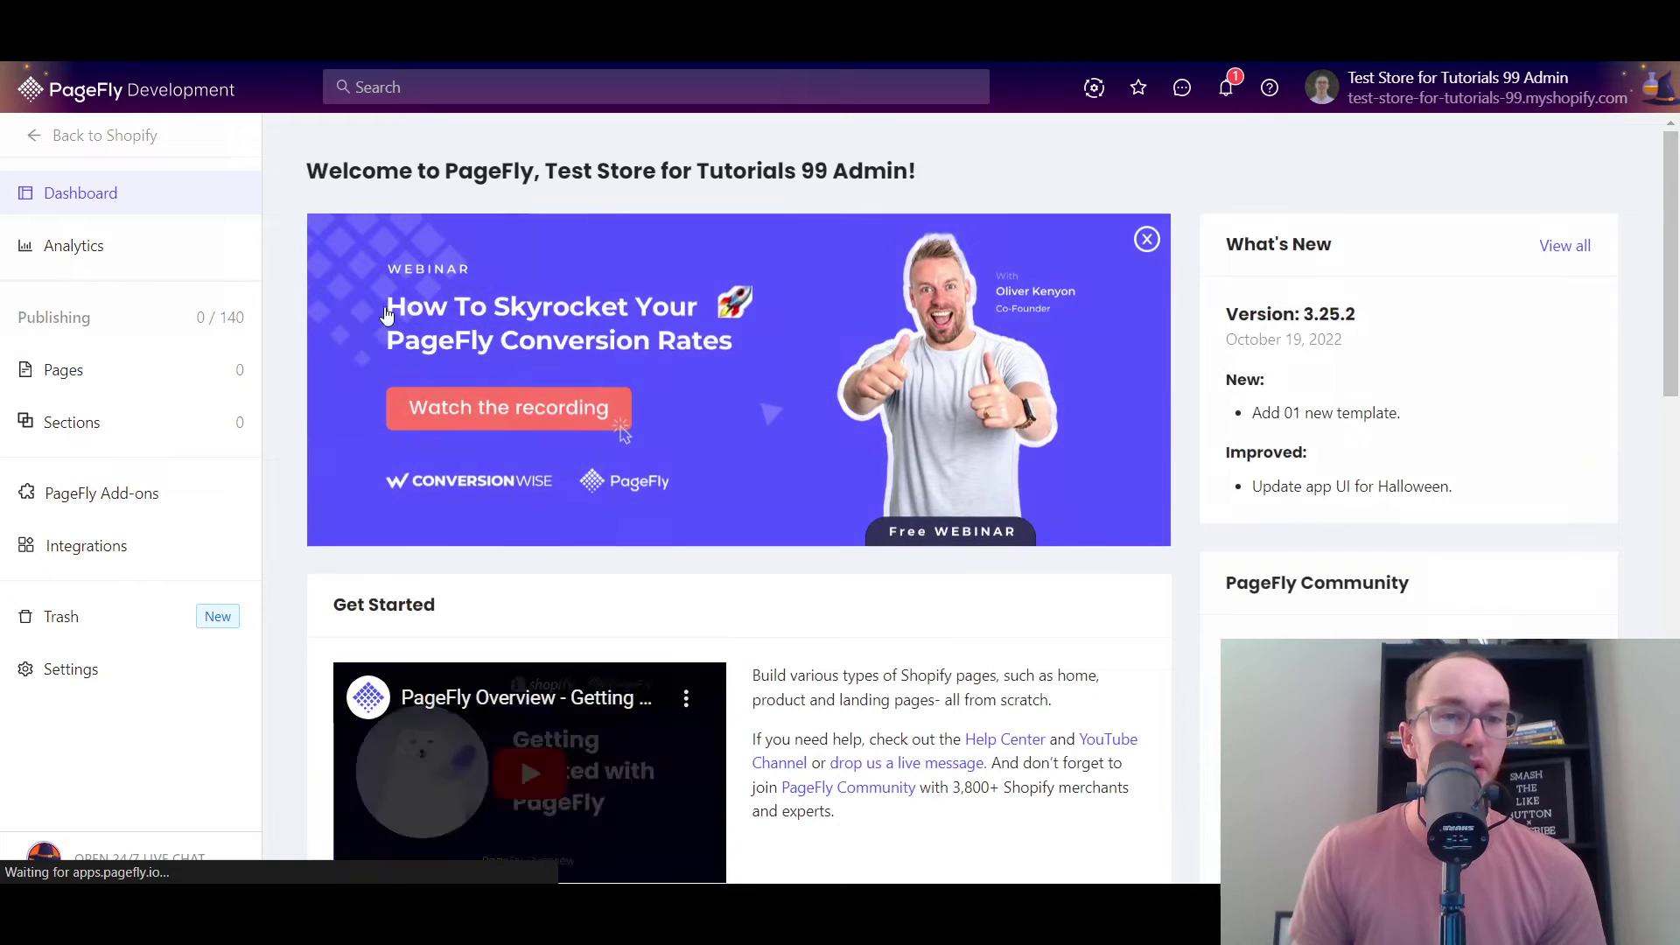
mouse_move(101, 379)
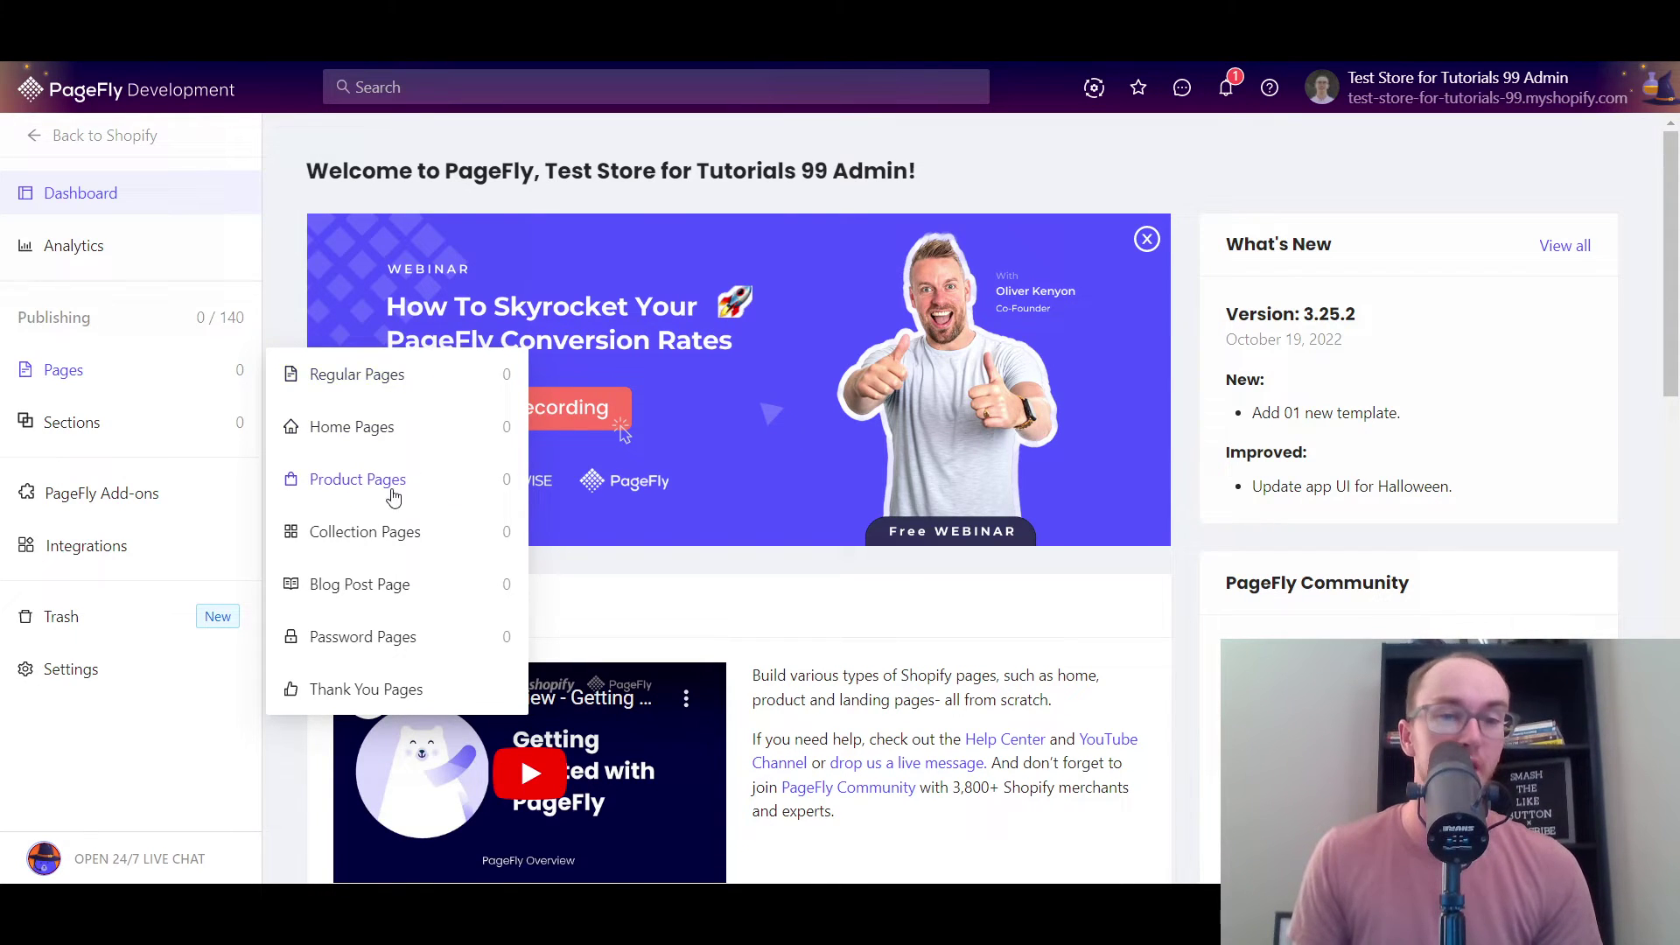
click(372, 382)
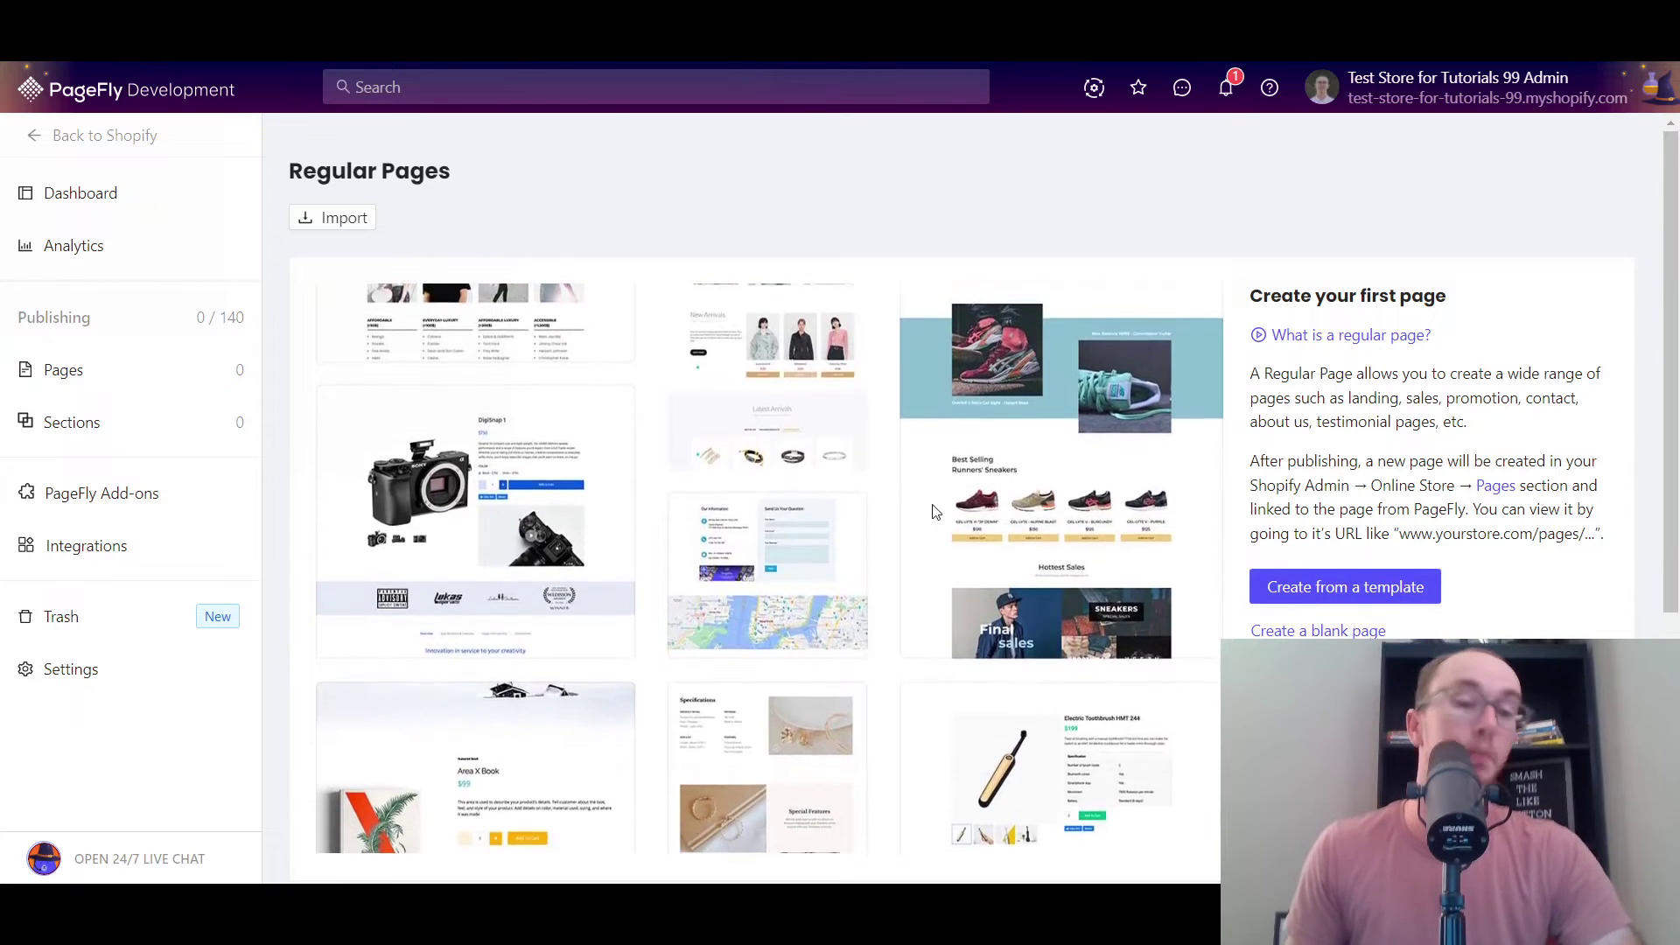
Step: Examine the sample templates and the options for creating a first regular page
scroll(1426, 604, down, 3)
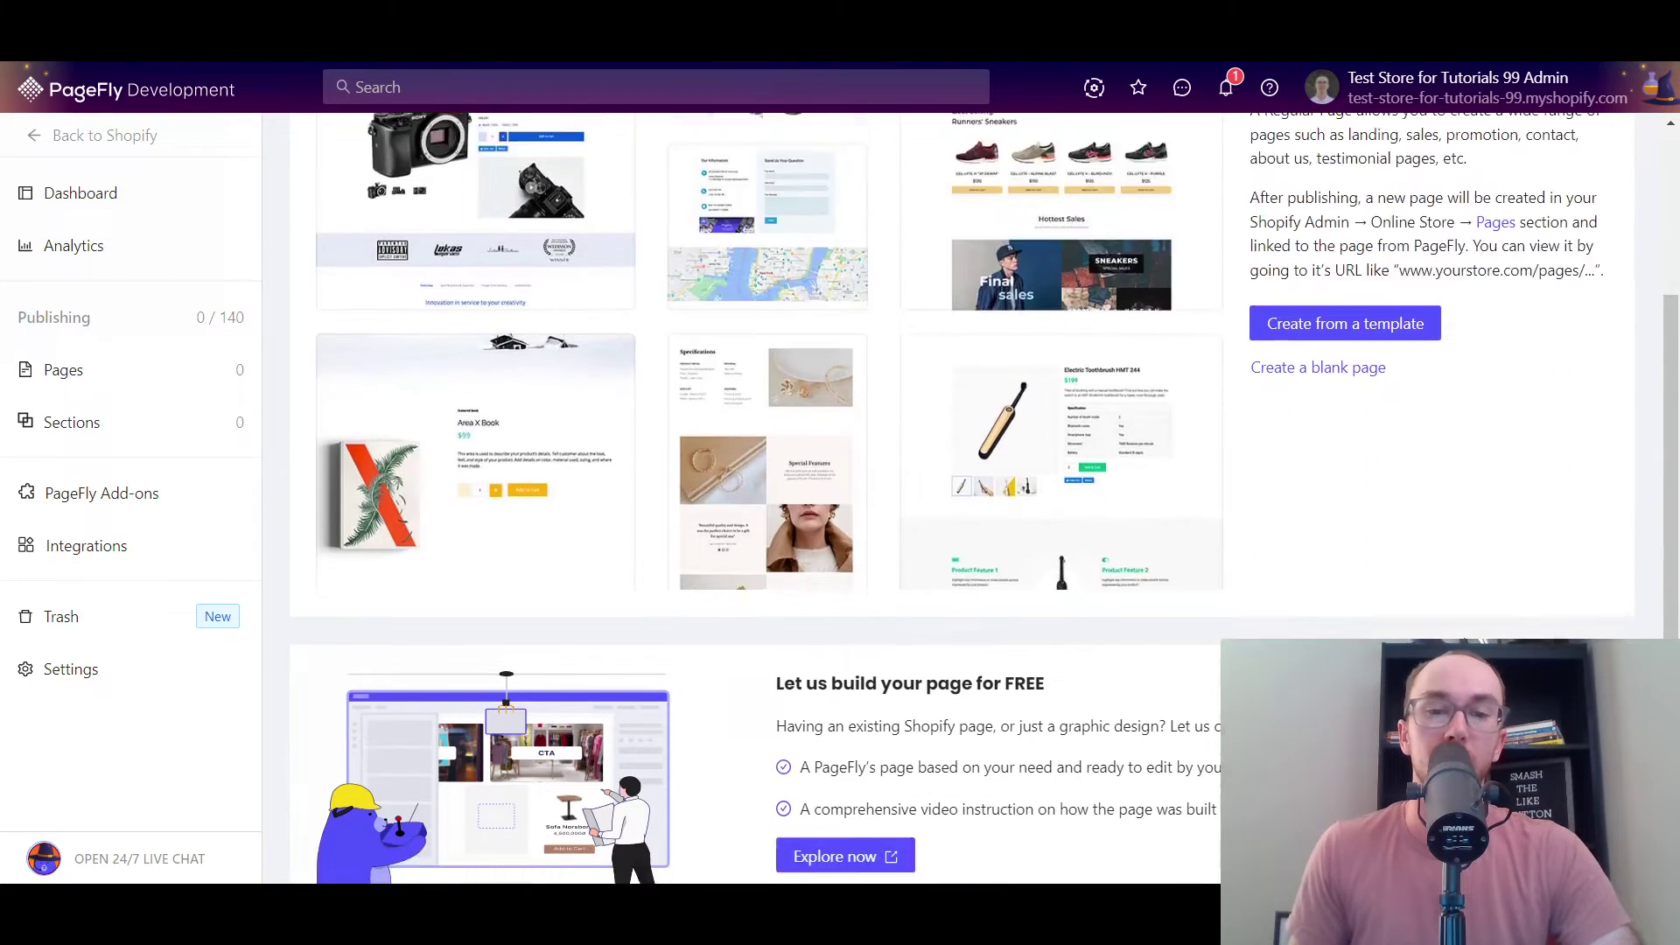
scroll(1343, 636, down, 2)
scroll(1343, 636, up, 4)
scroll(1344, 636, down, 4)
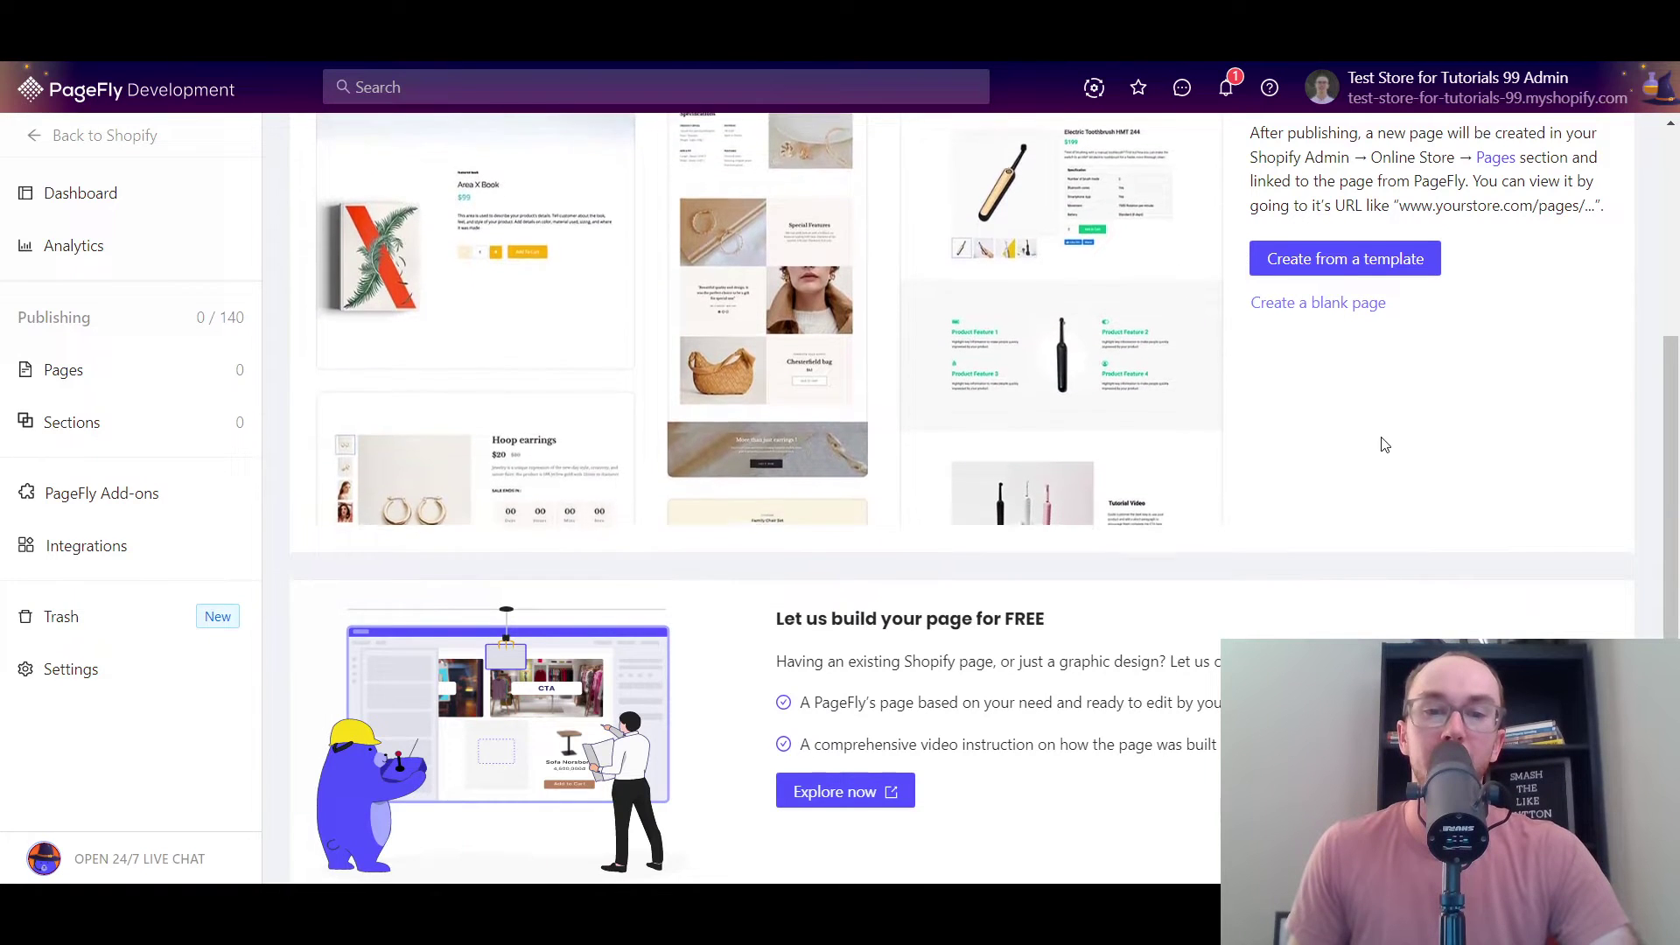
scroll(1385, 445, up, 4)
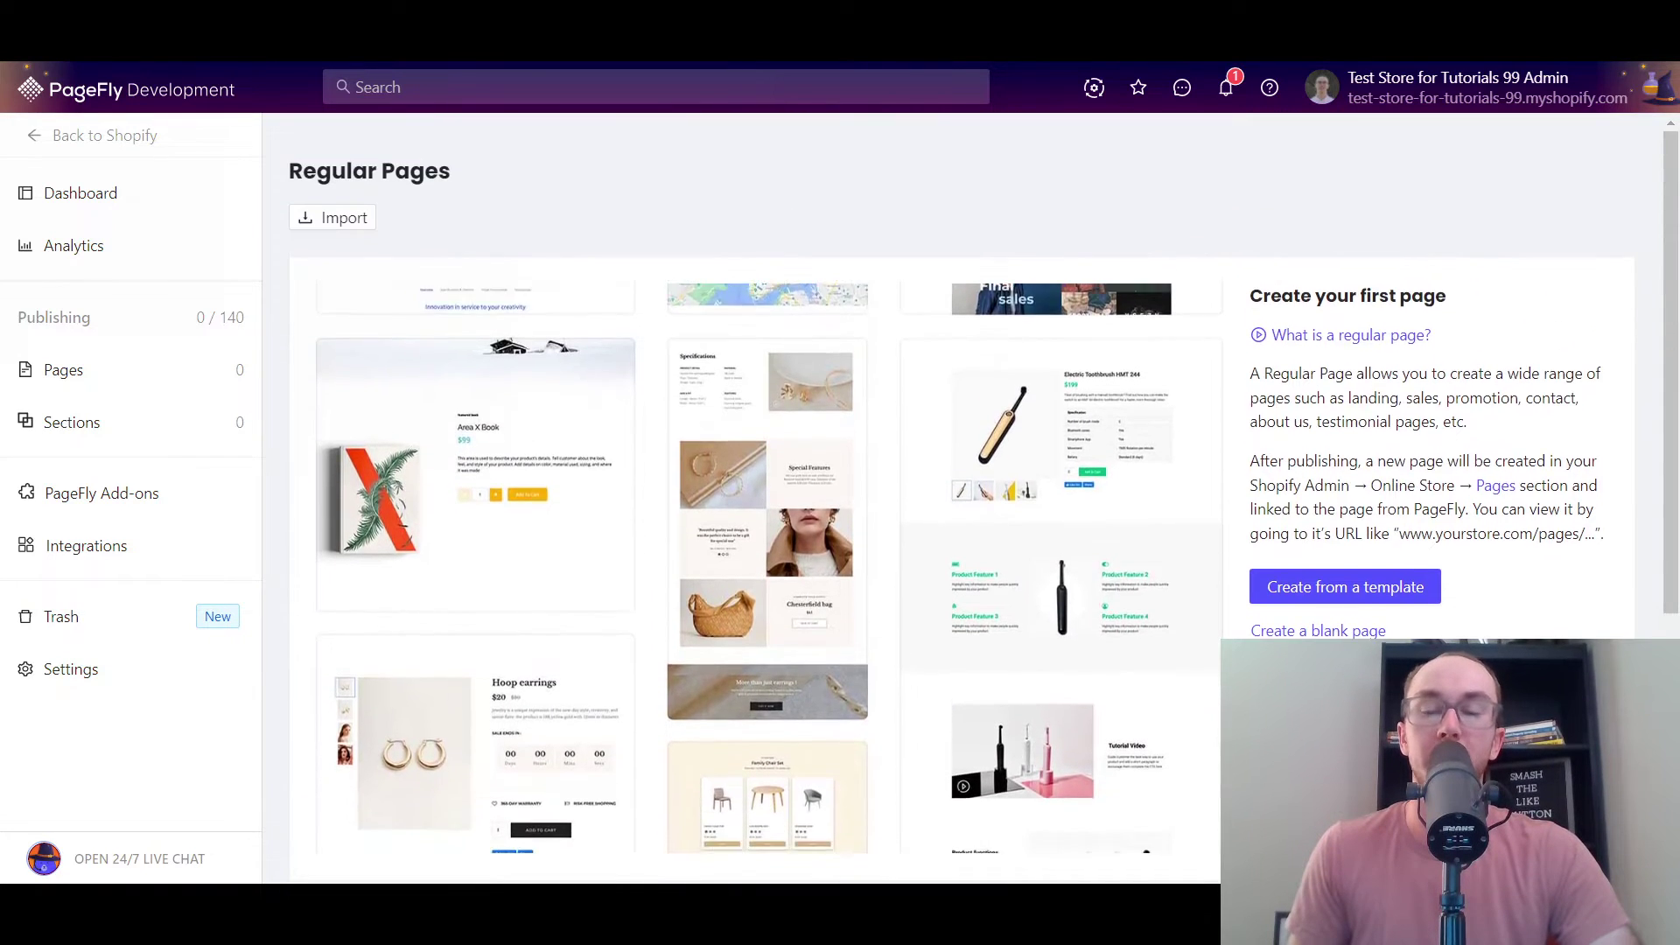
scroll(1050, 828, down, 5)
scroll(1415, 630, up, 5)
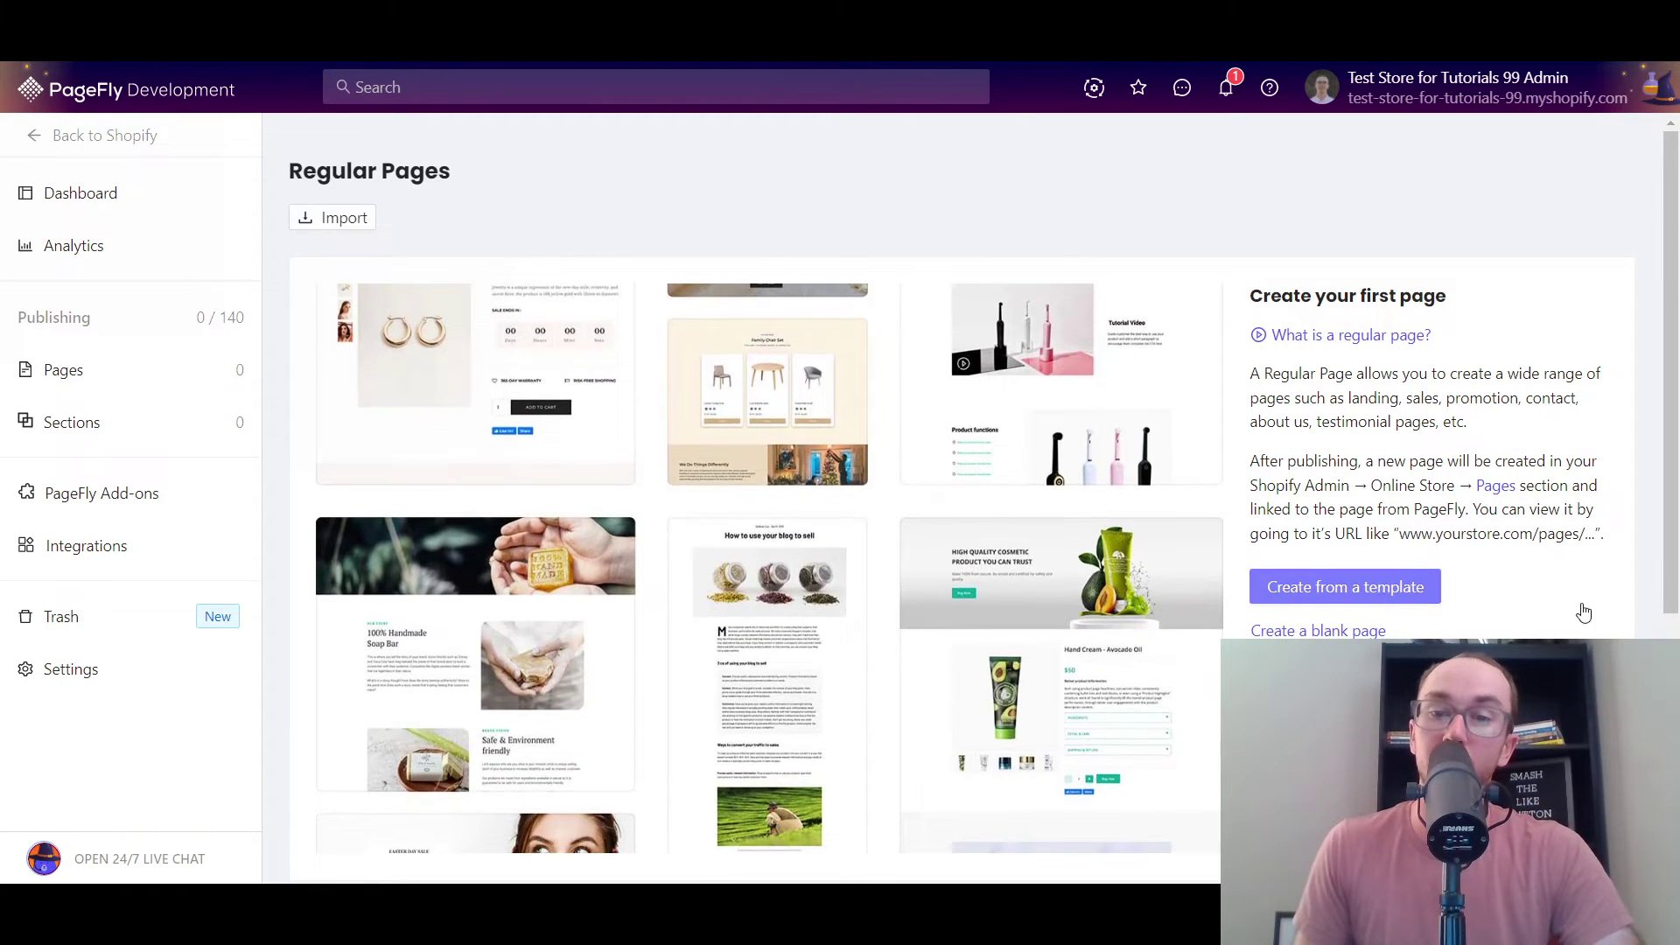
Step: Open the page template library for the new regular page and sort it by Pages used (Most, all time)
click(1345, 586)
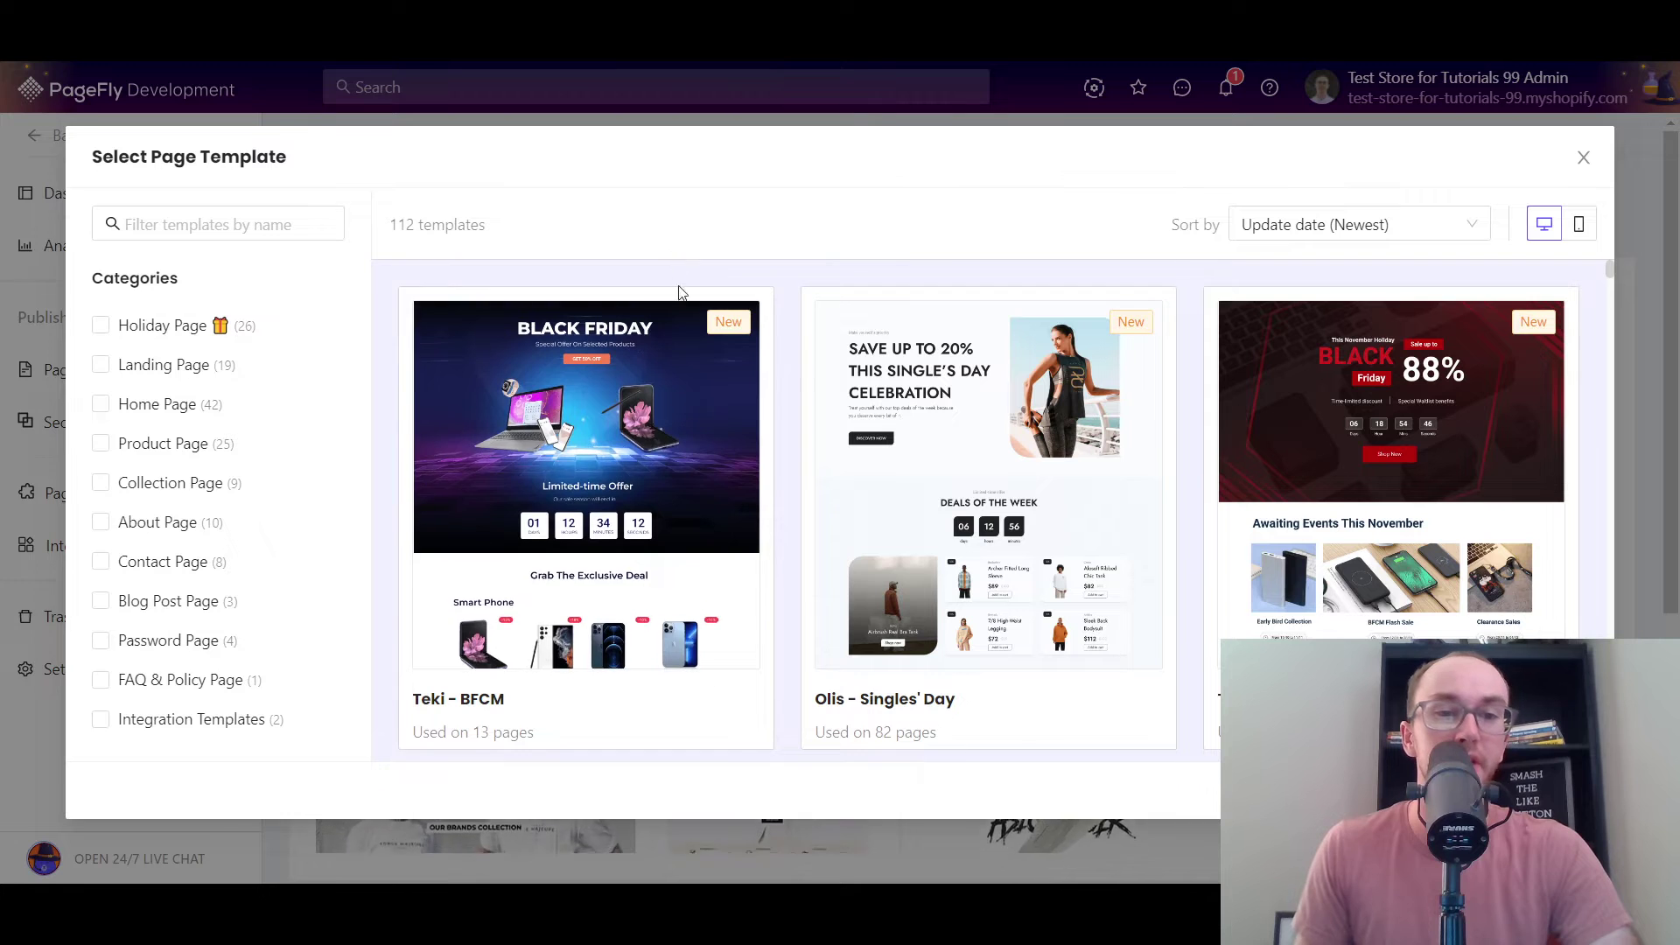
mouse_move(692, 464)
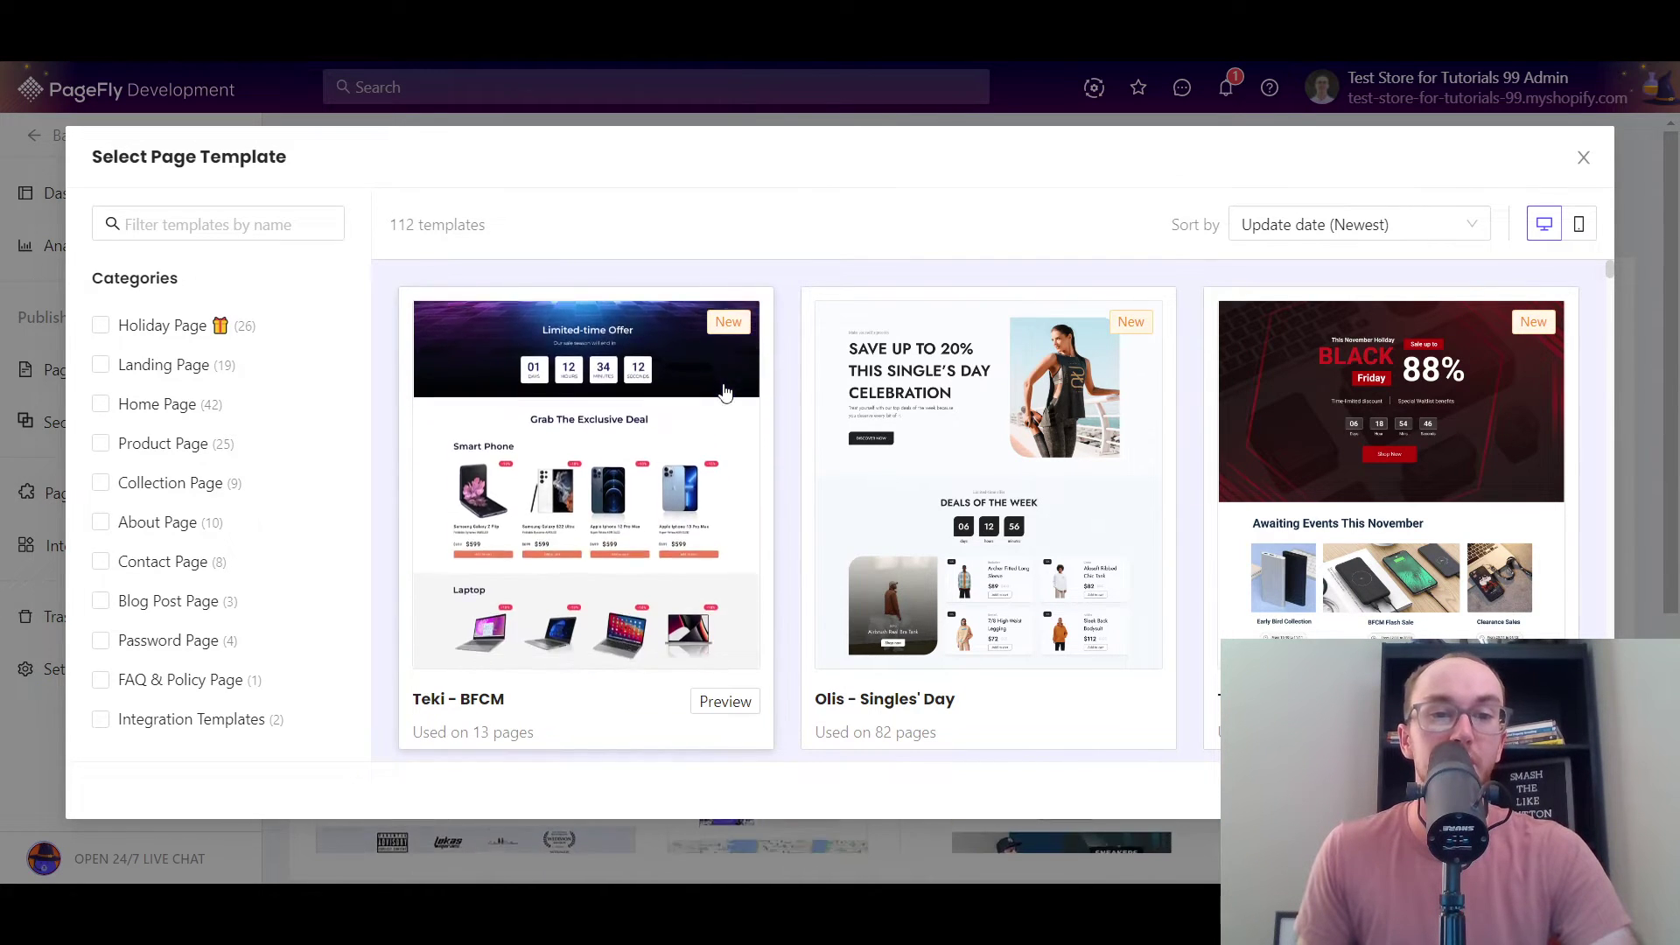
mouse_move(753, 425)
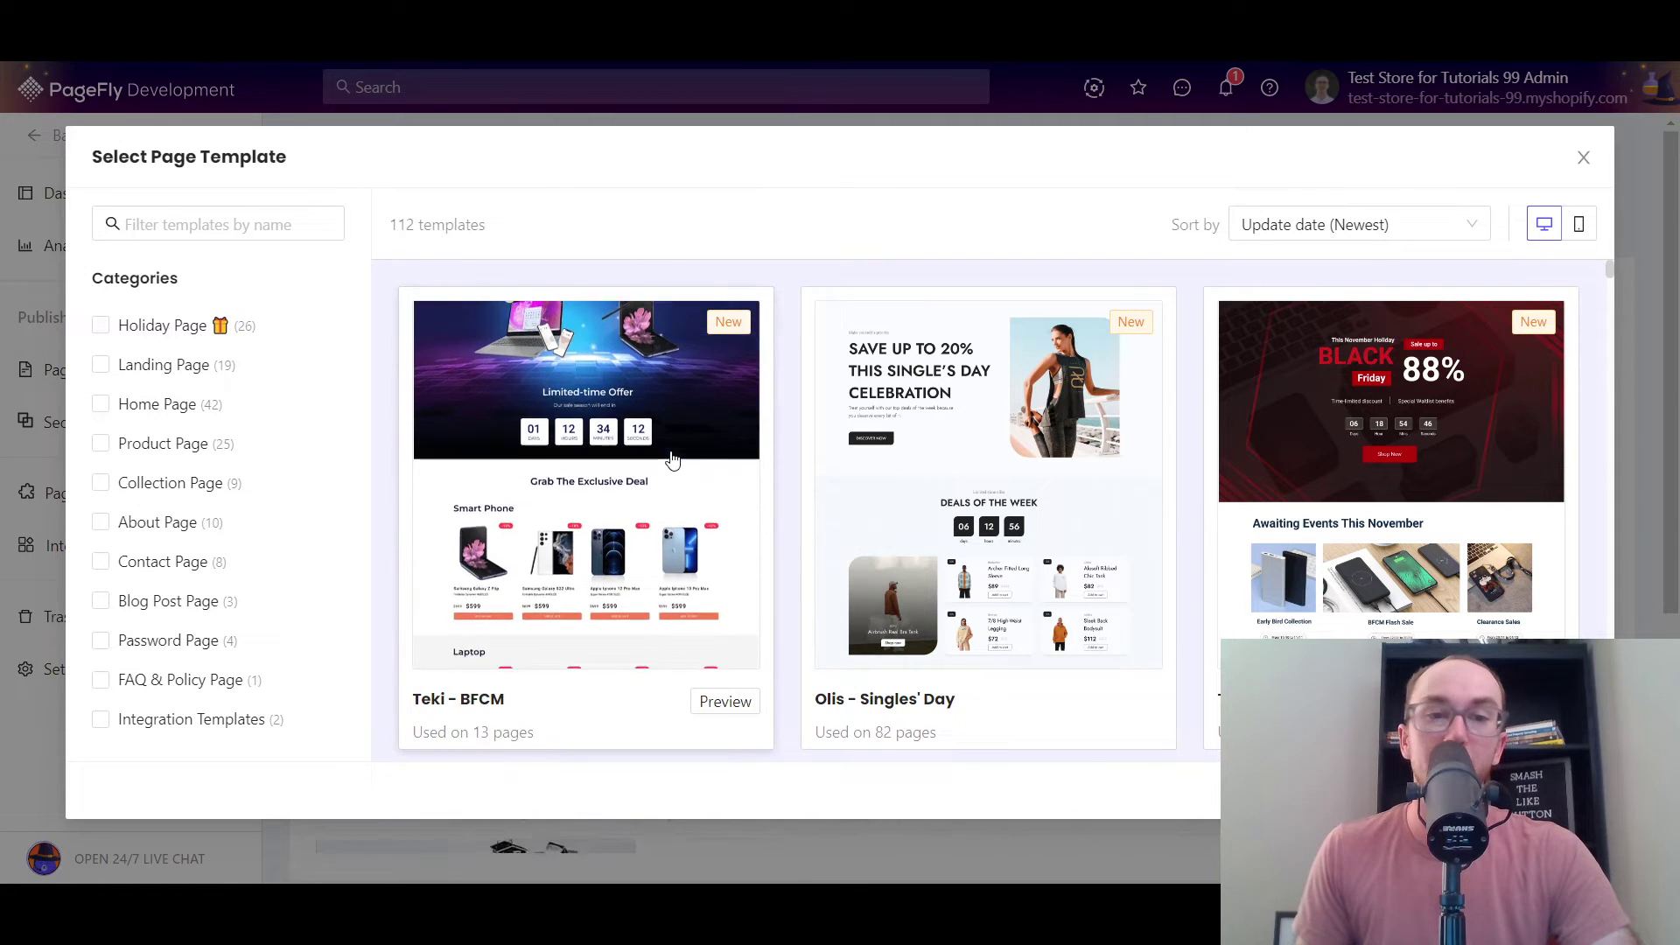
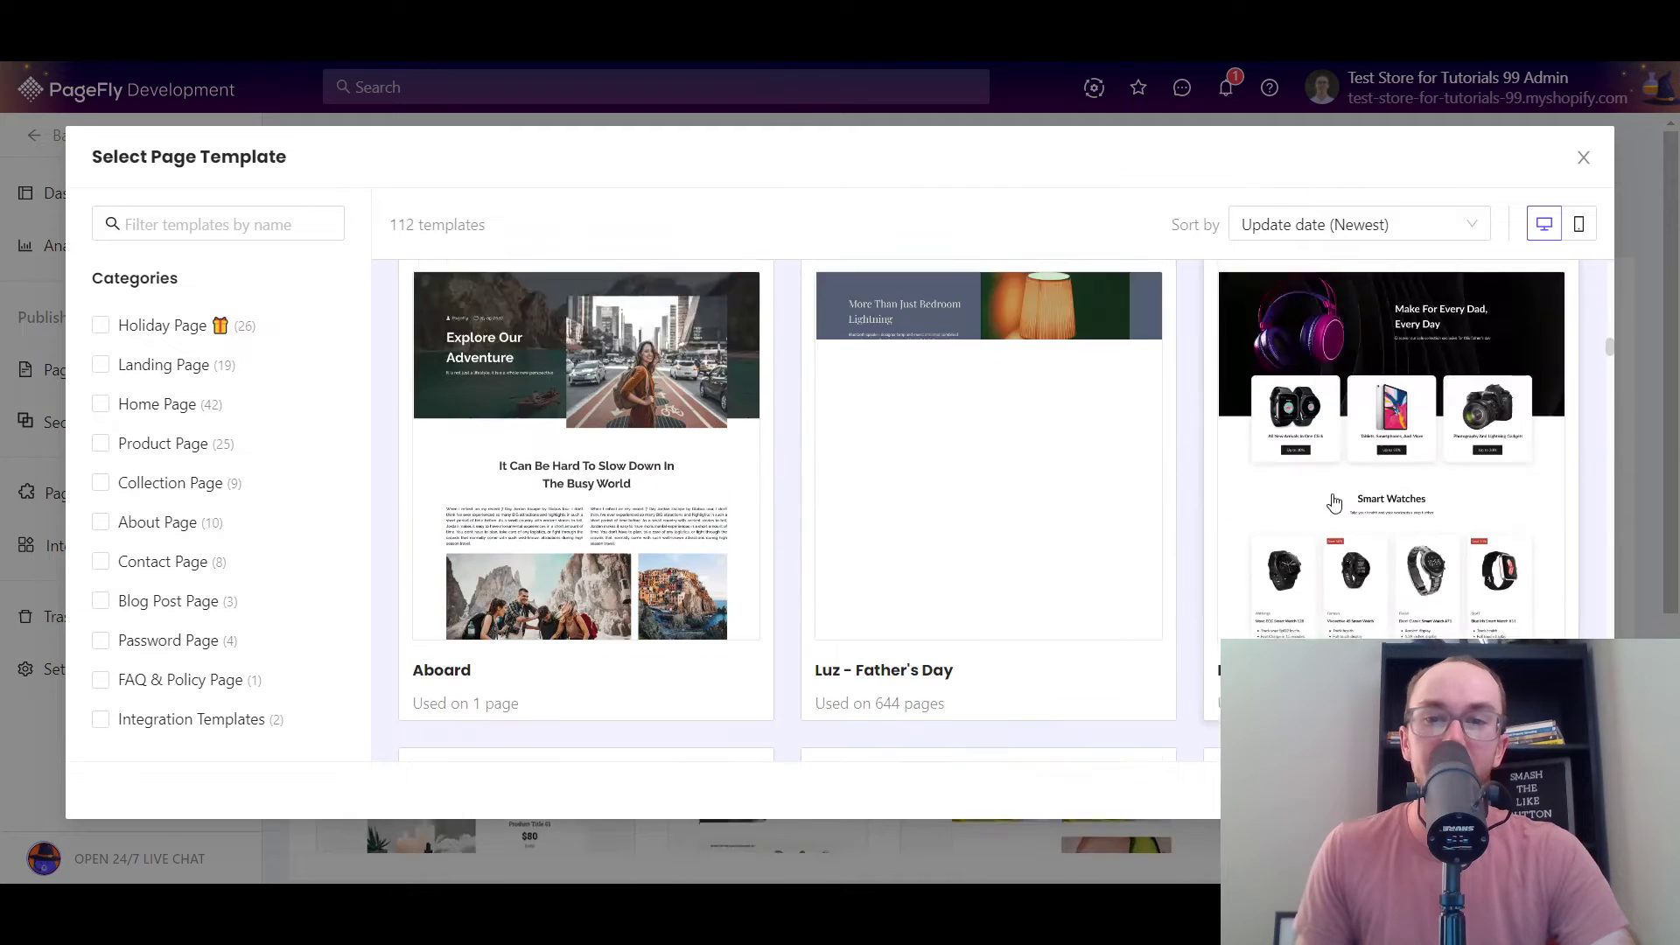
scroll(1198, 593, up, 8)
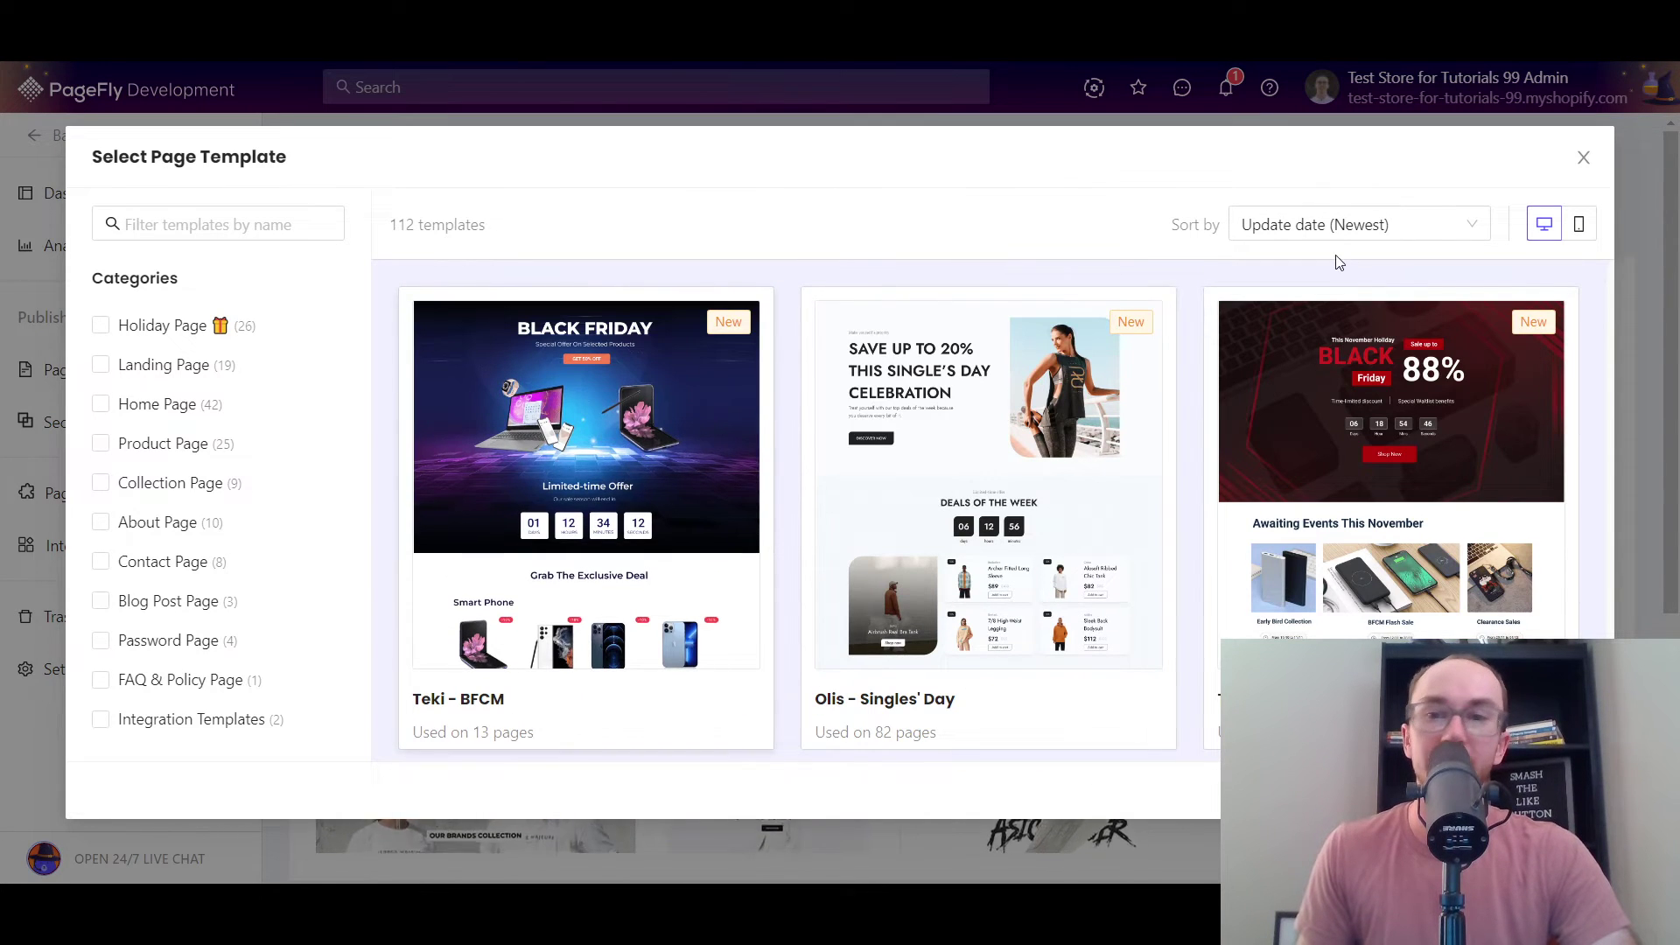
click(1402, 216)
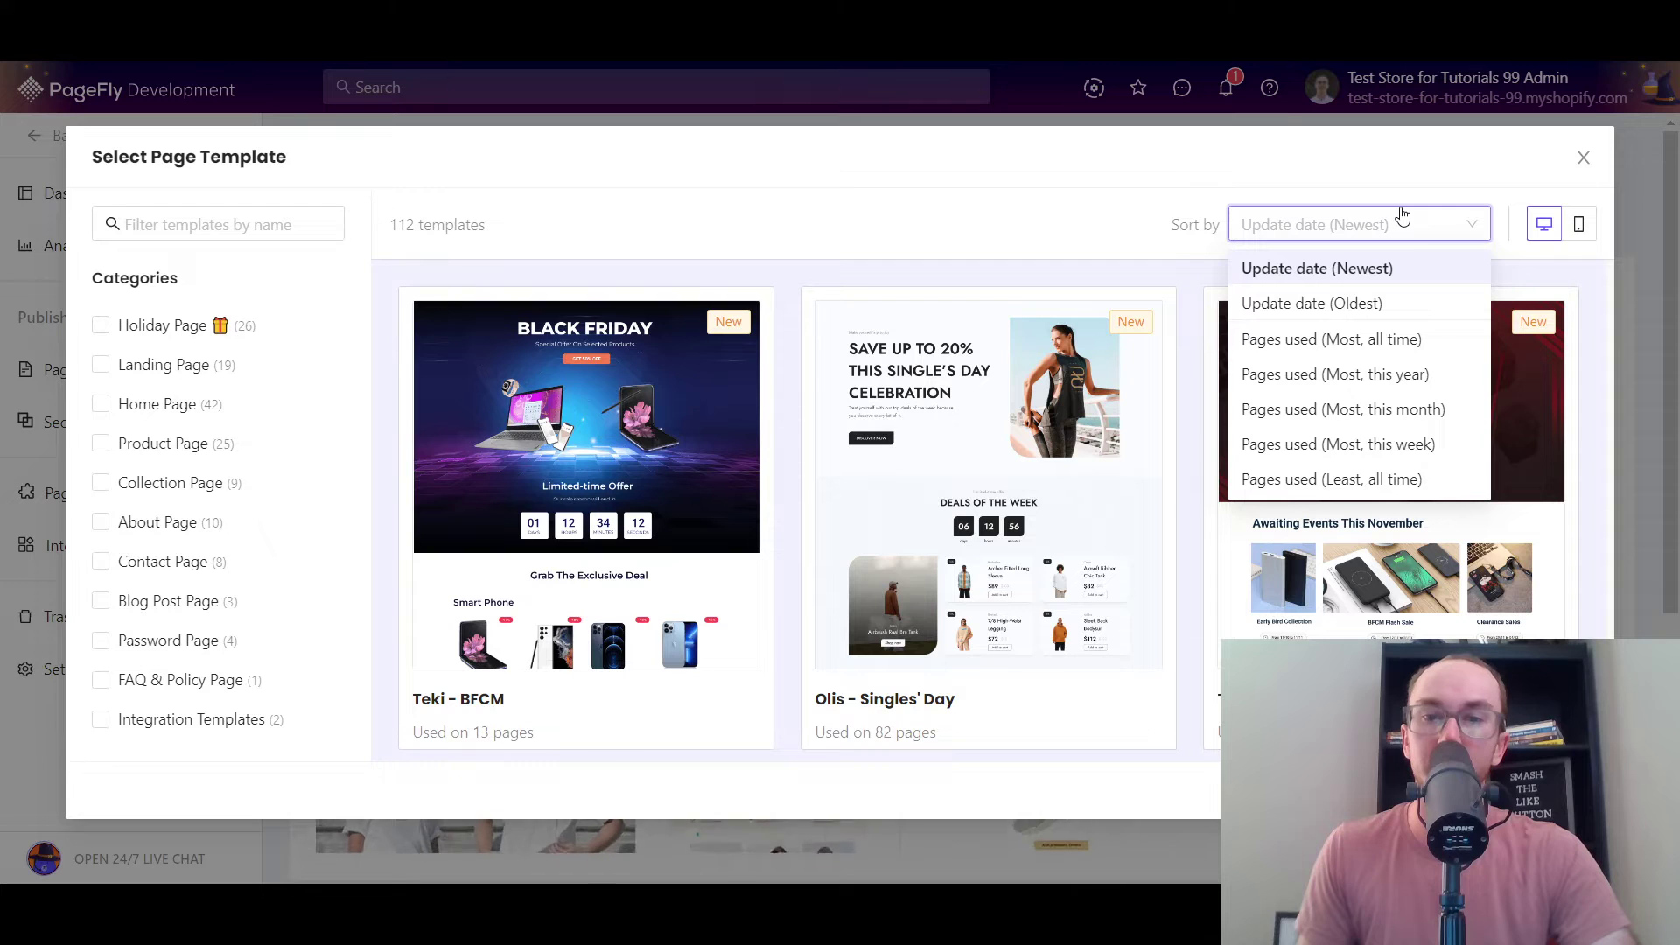
click(1407, 350)
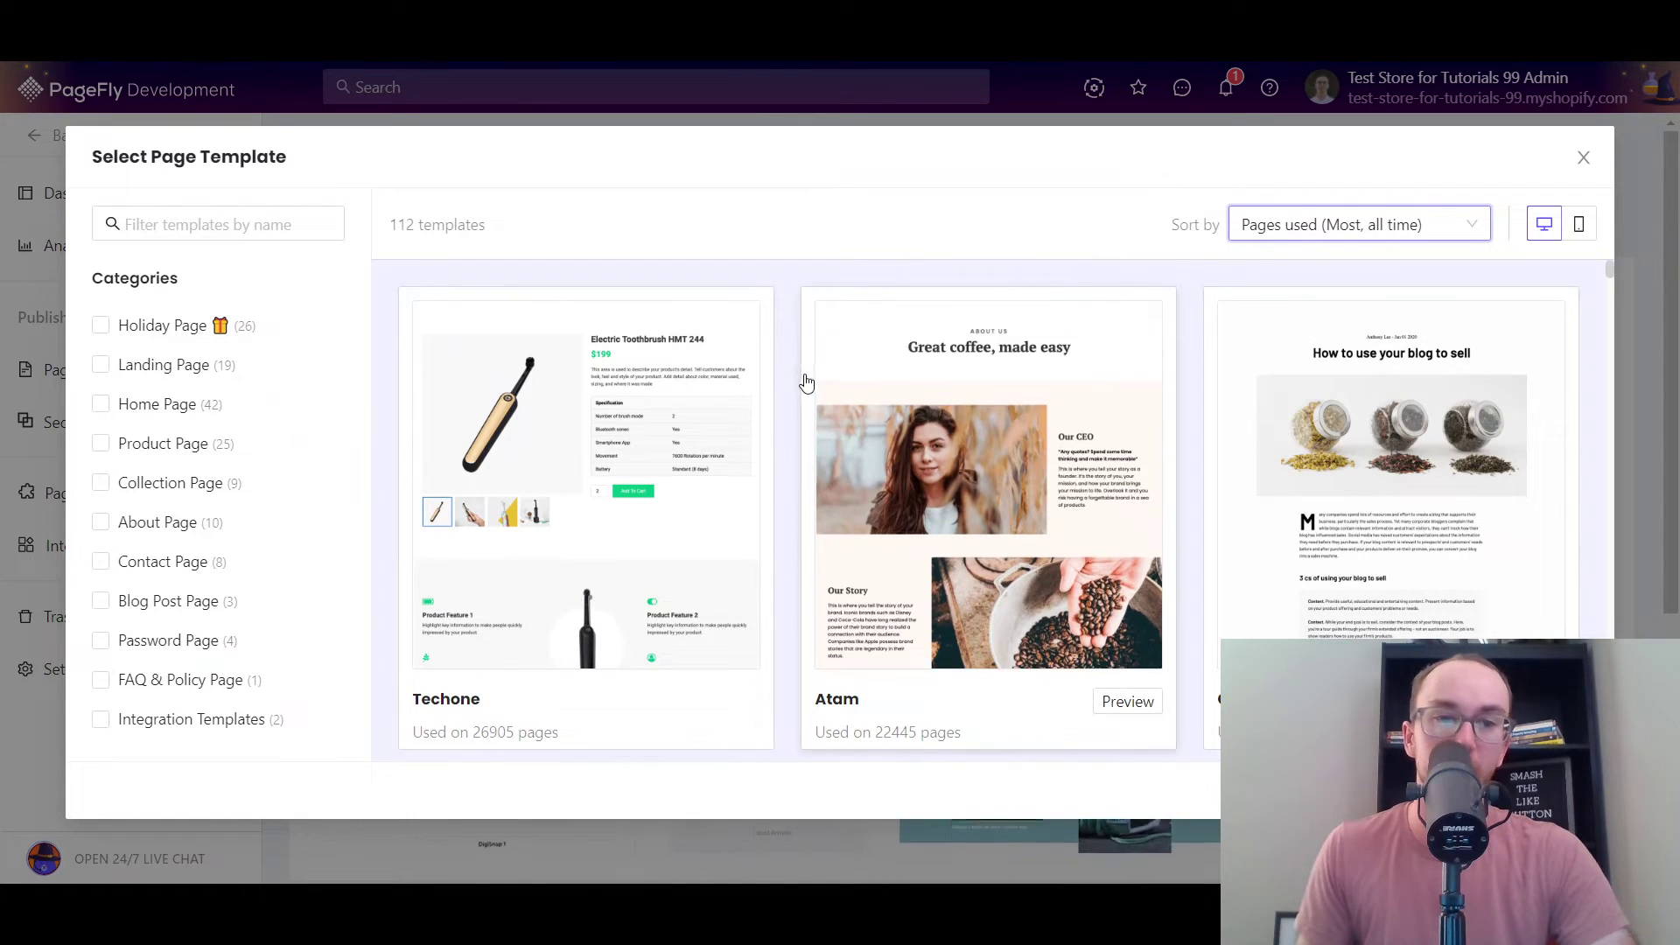
Step: Examine the most-used page templates and the available sorting options
scroll(803, 381, down, 1)
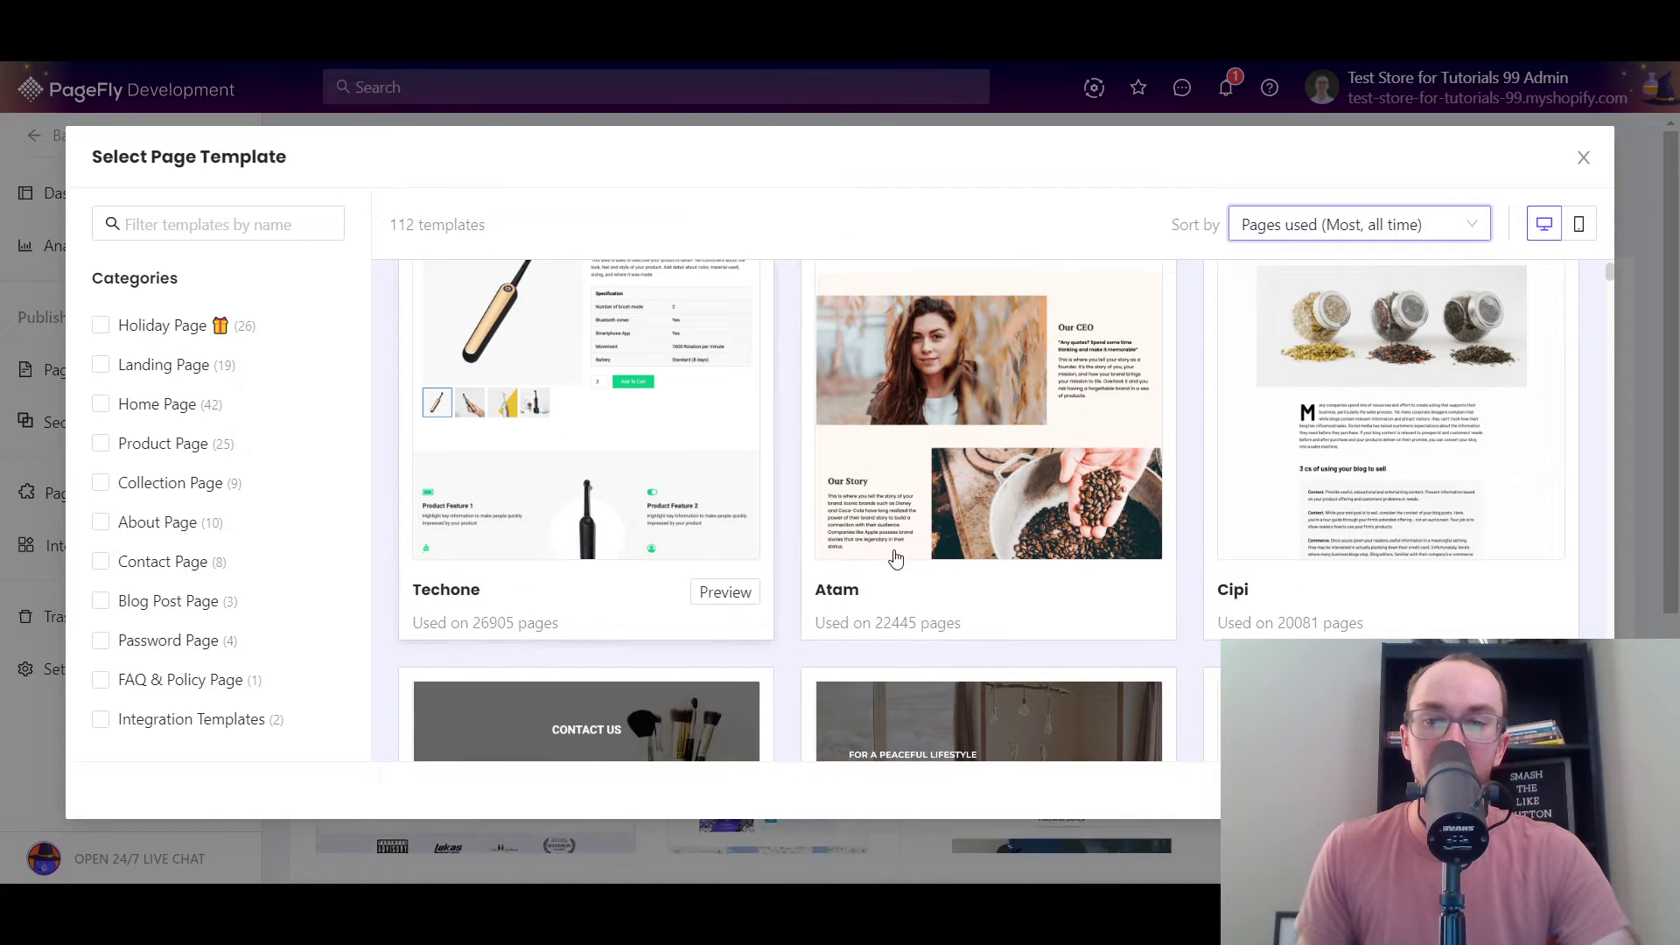
scroll(895, 557, up, 1)
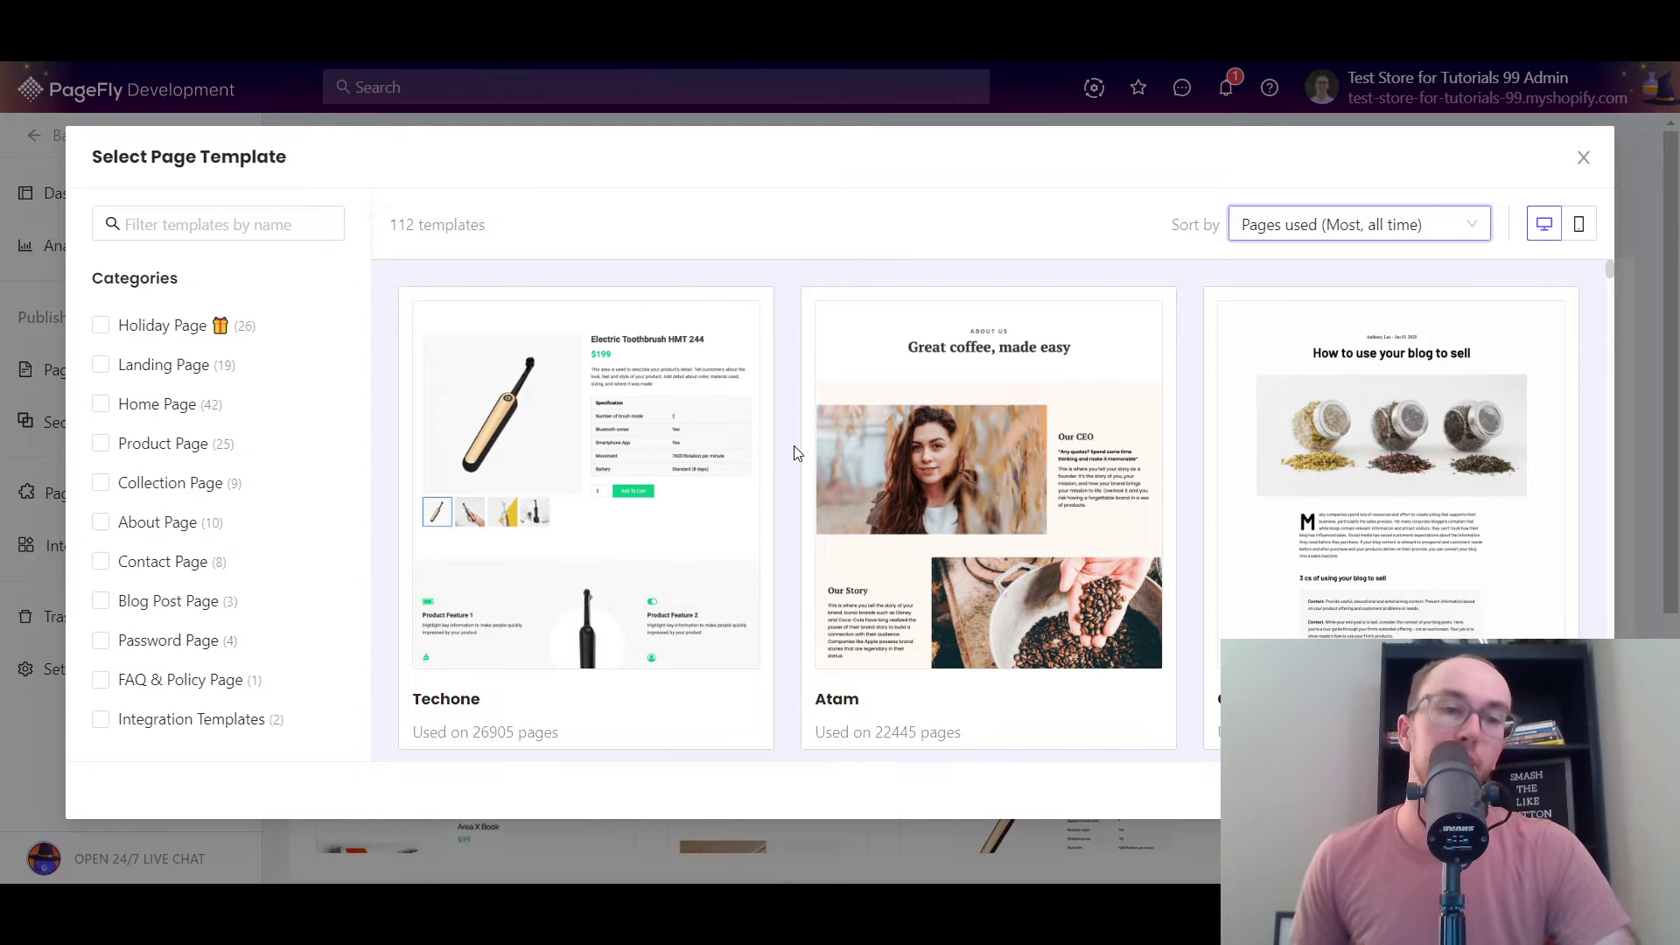
scroll(603, 669, down, 5)
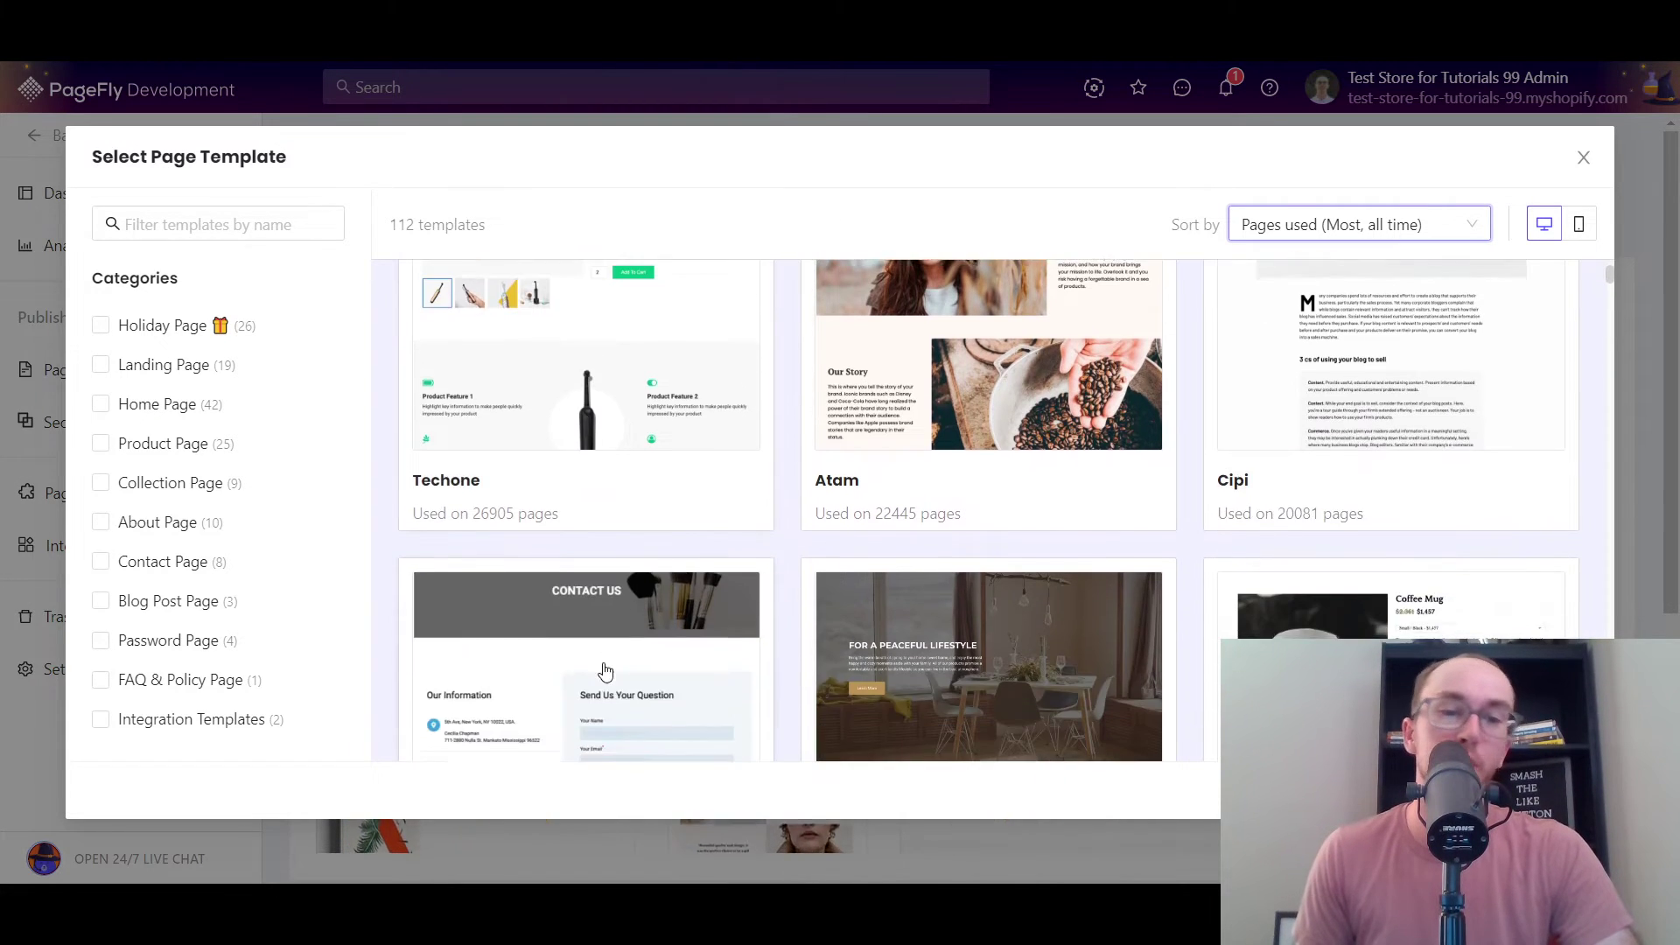
scroll(691, 630, down, 1)
scroll(770, 593, down, 5)
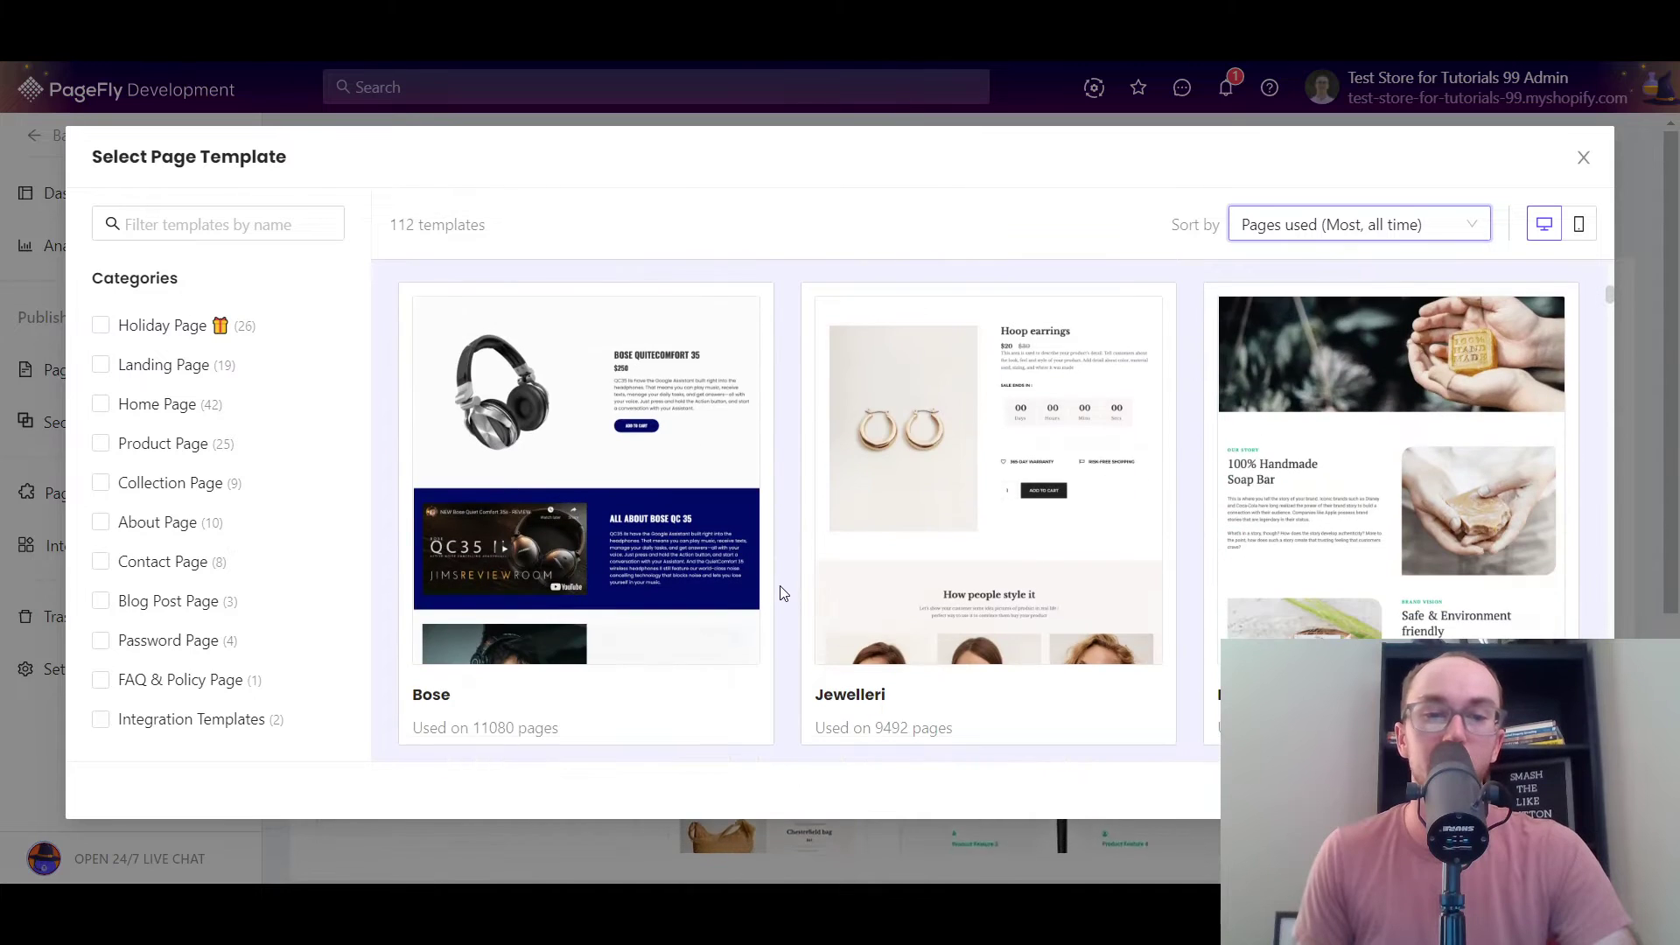
scroll(793, 589, down, 3)
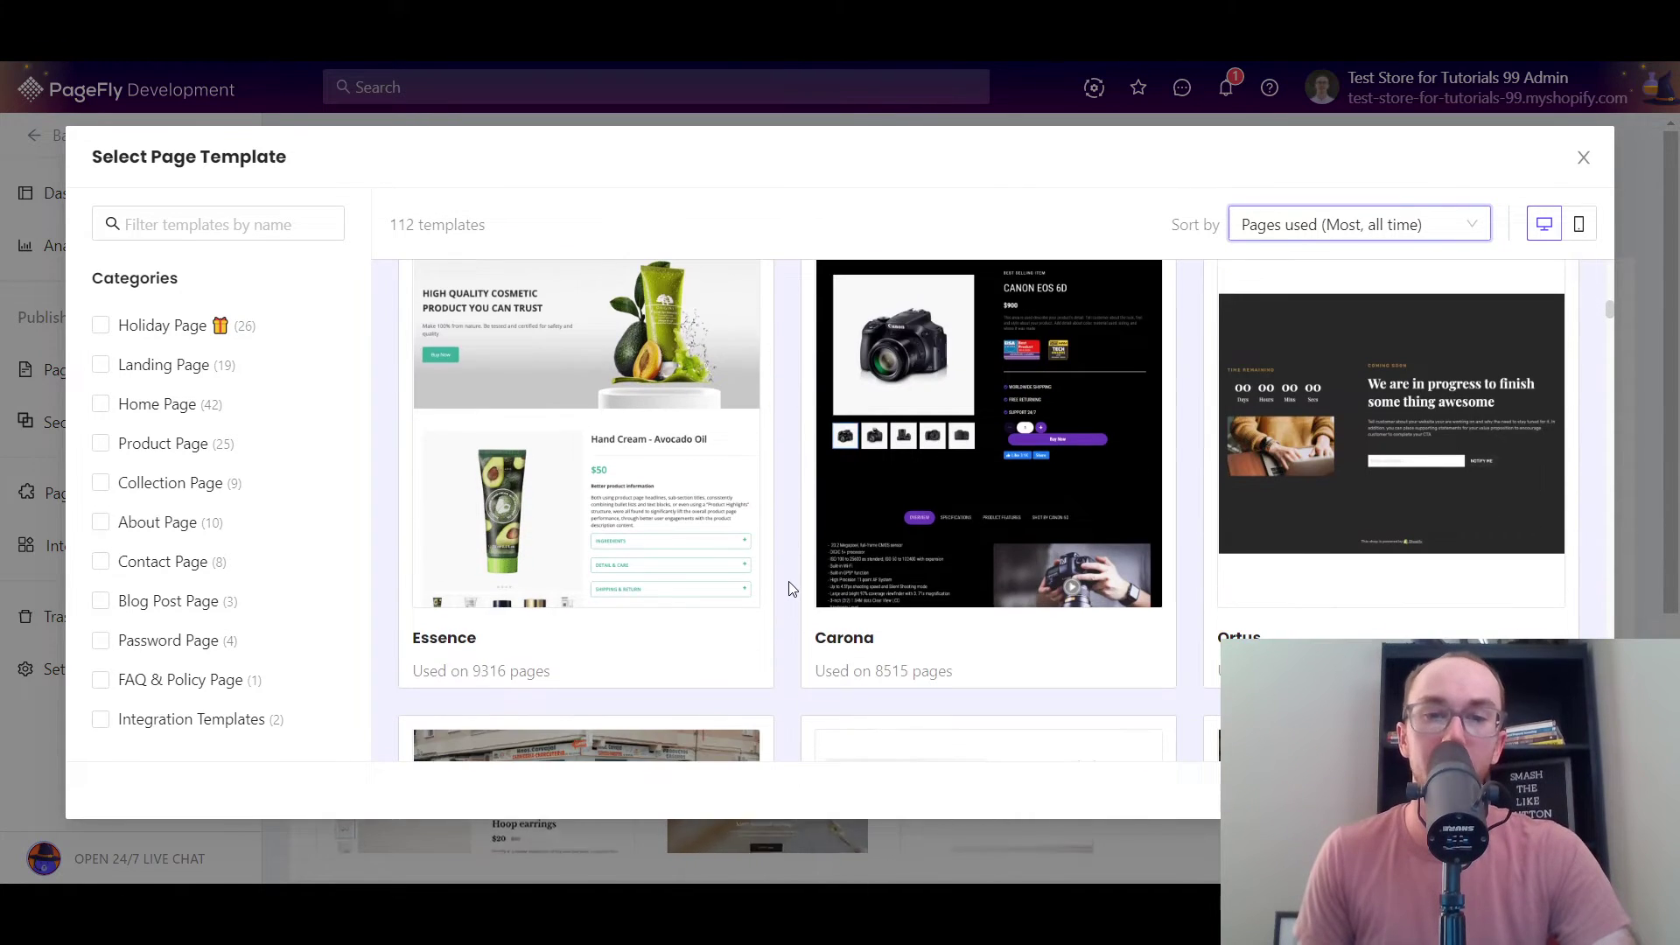
scroll(792, 589, up, 5)
scroll(791, 589, up, 9)
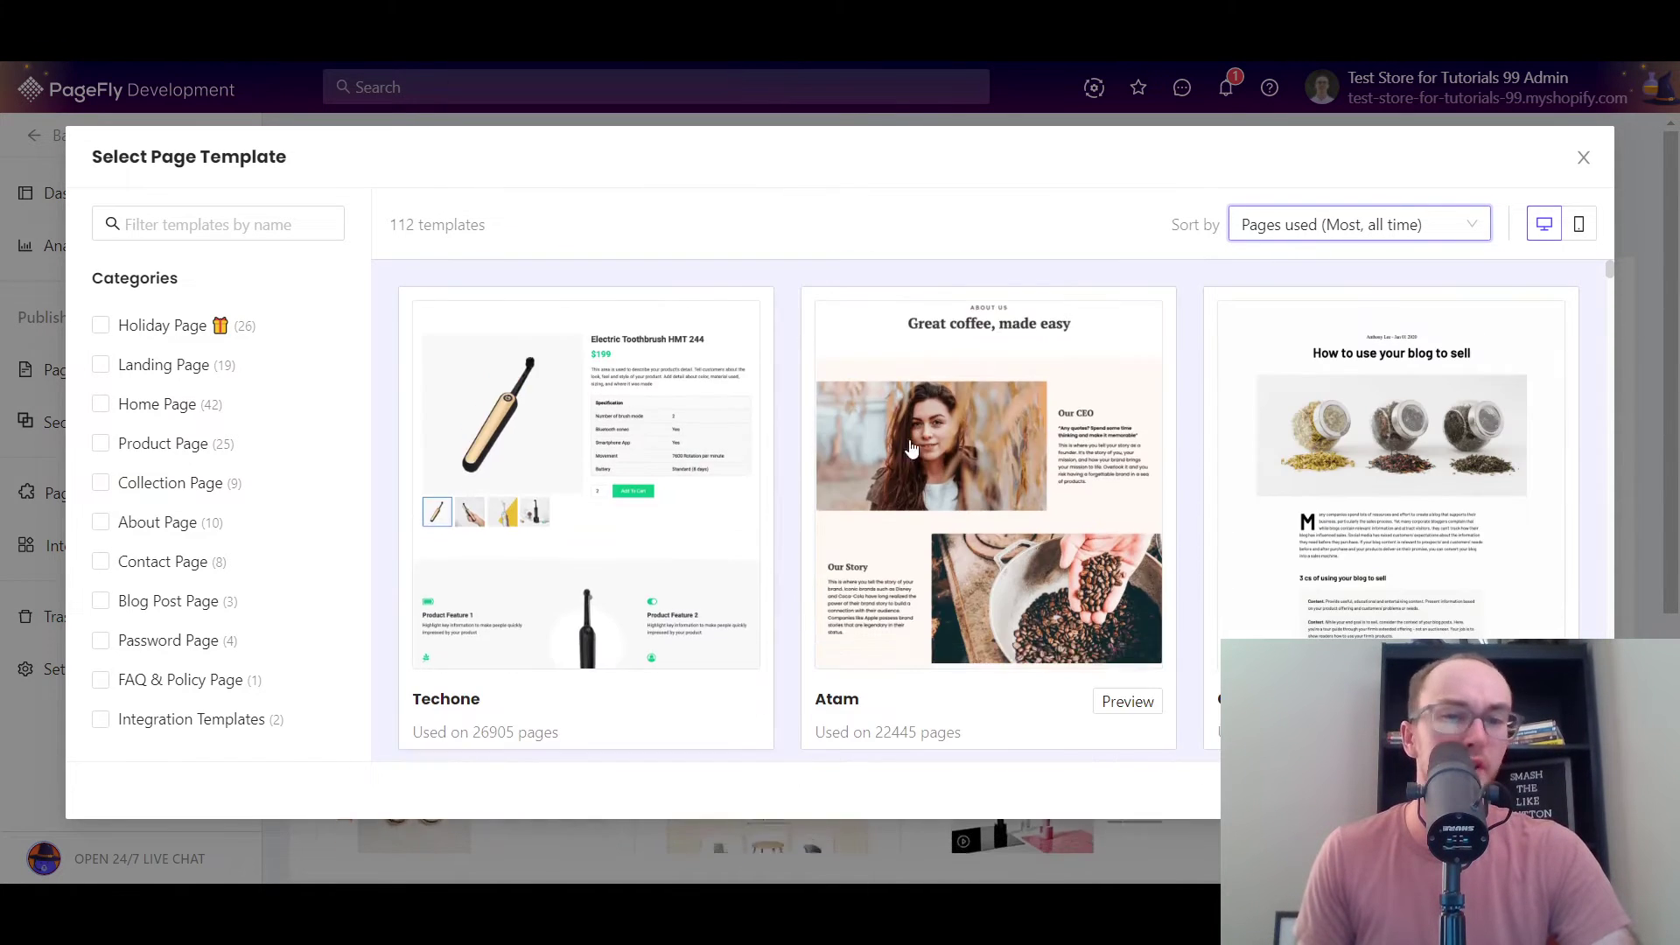
mouse_move(740, 459)
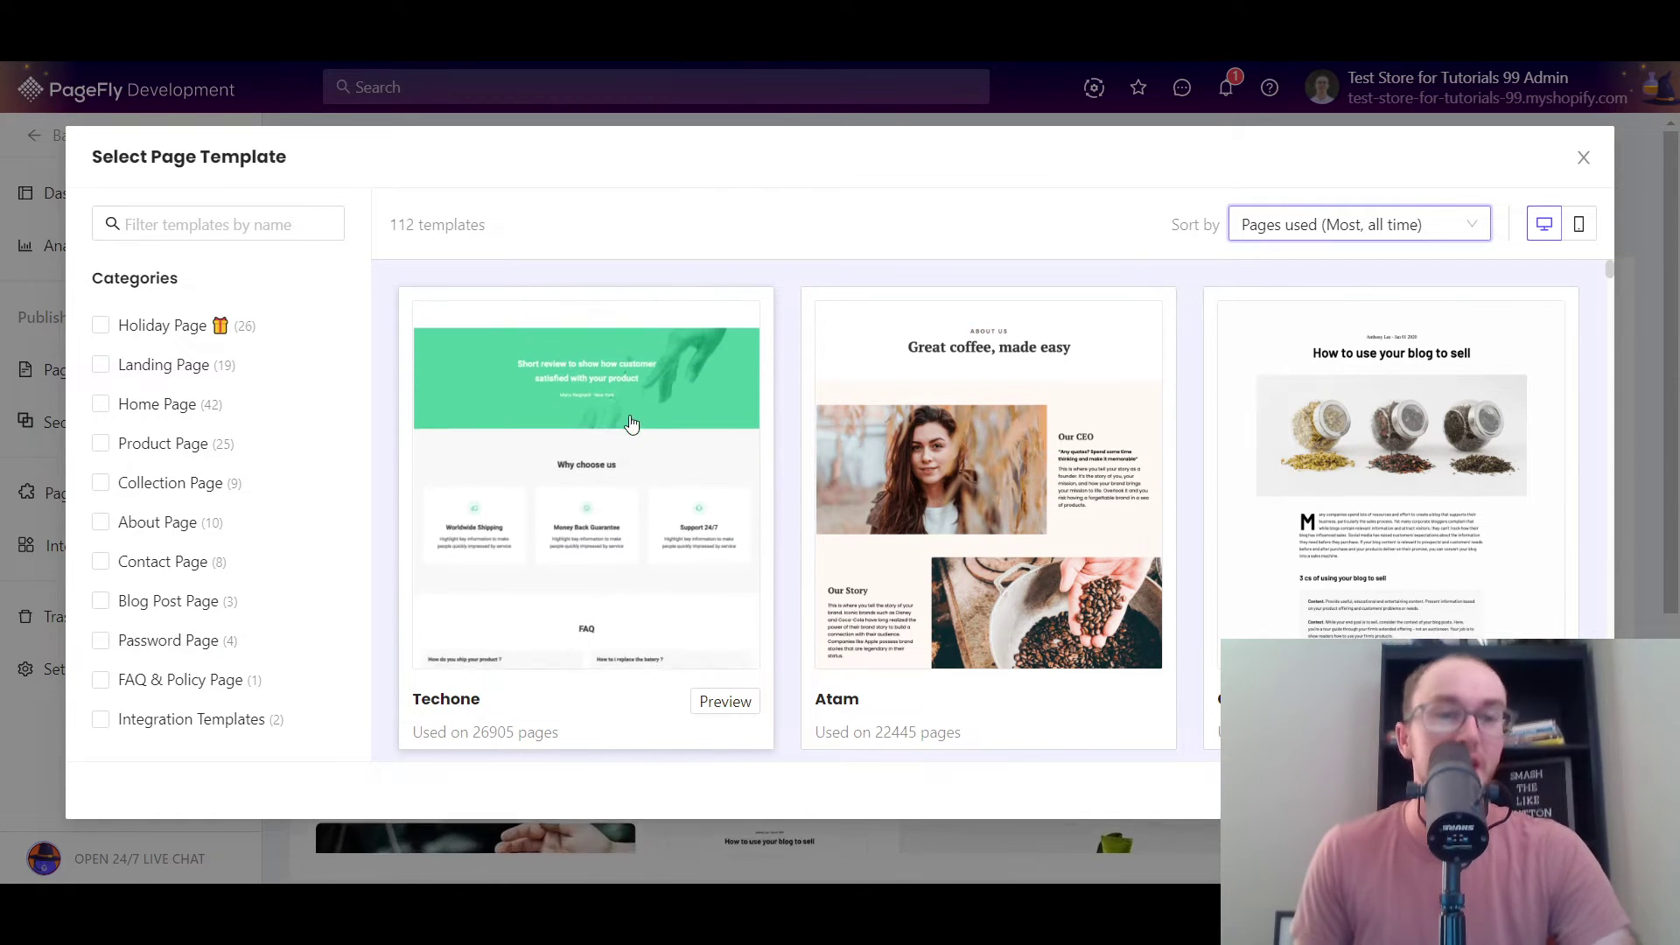
click(1304, 227)
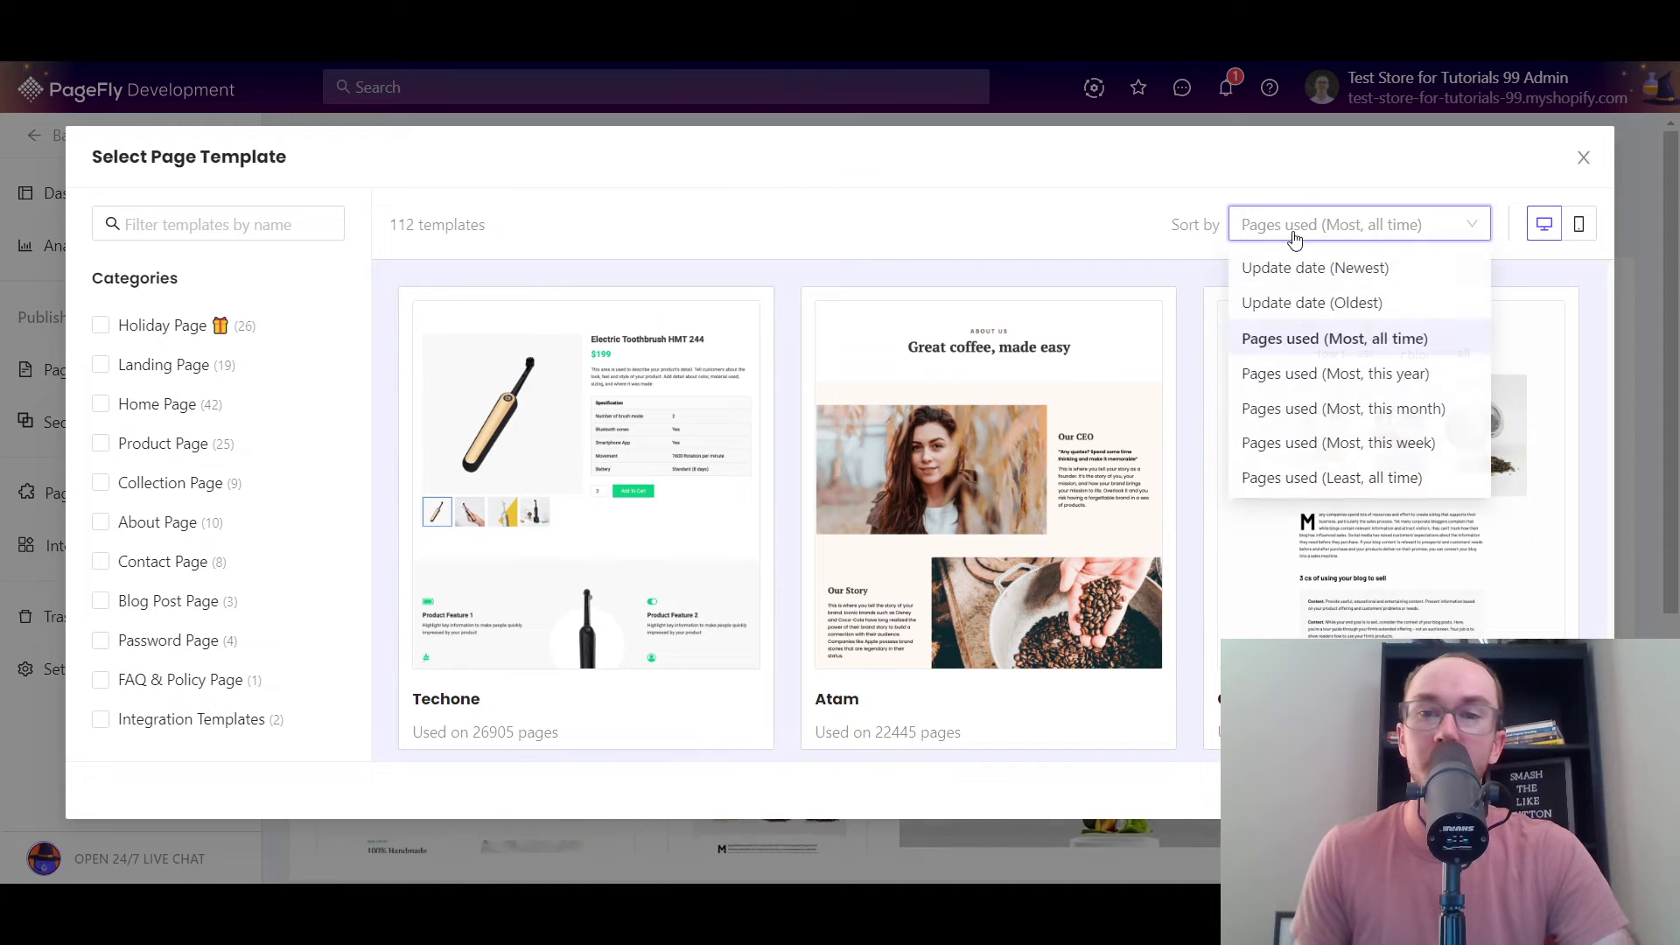
click(819, 199)
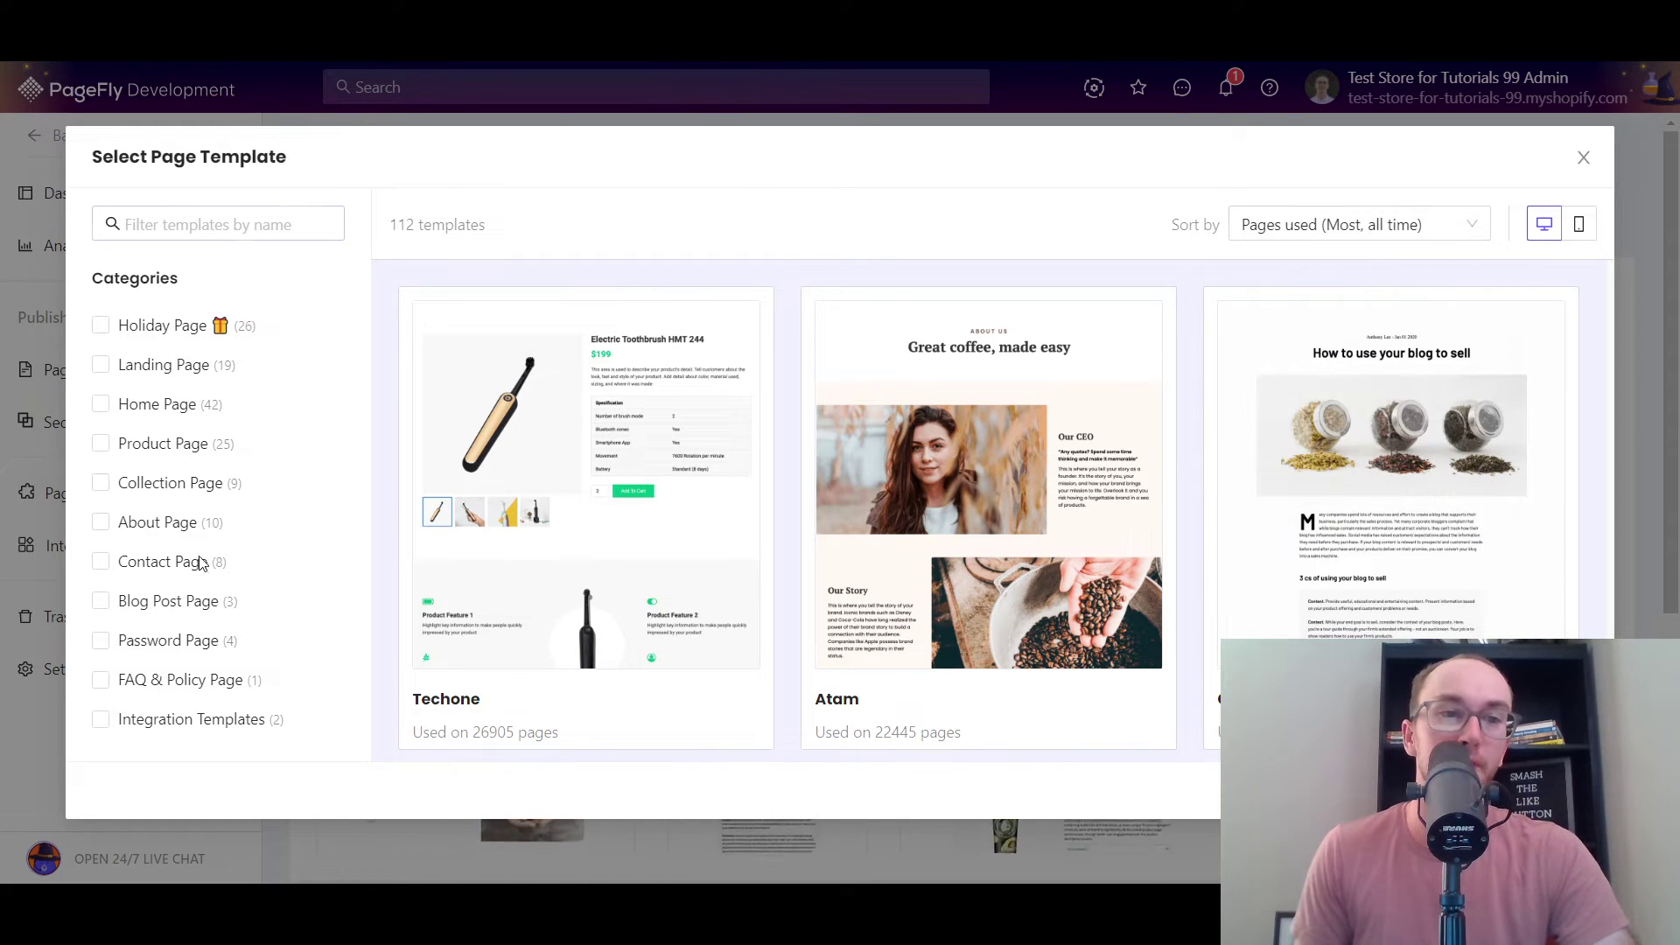
Step: Browse the templates in the Landing Page and Product Page categories, and clear both category filters
click(100, 366)
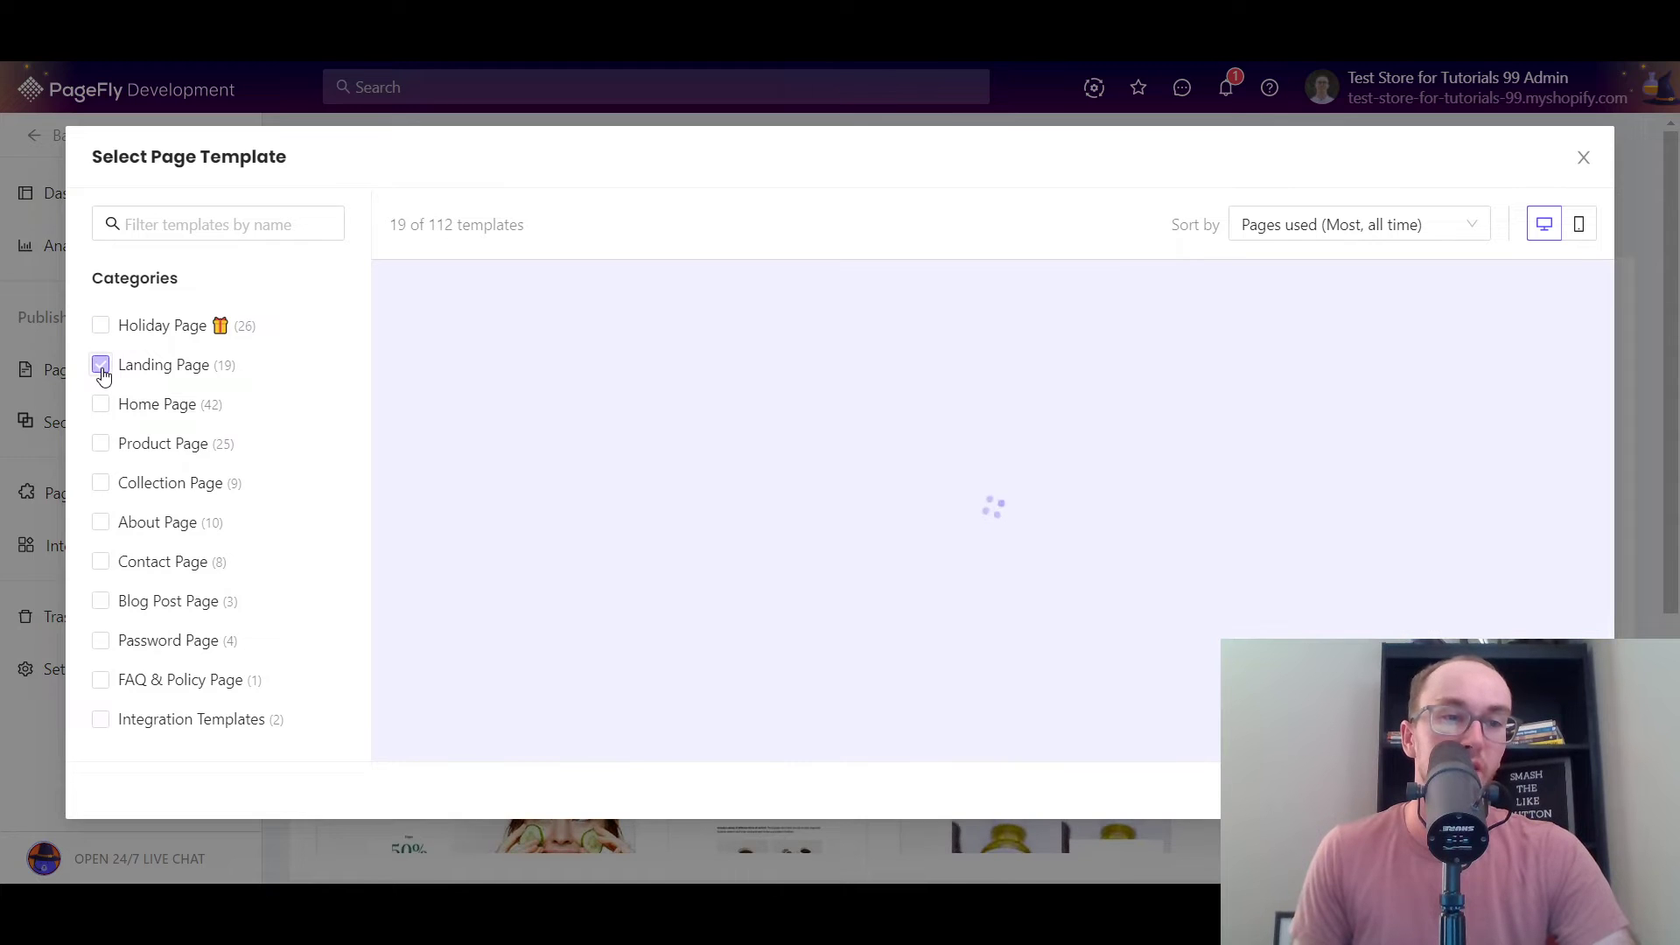
scroll(1070, 551, down, 2)
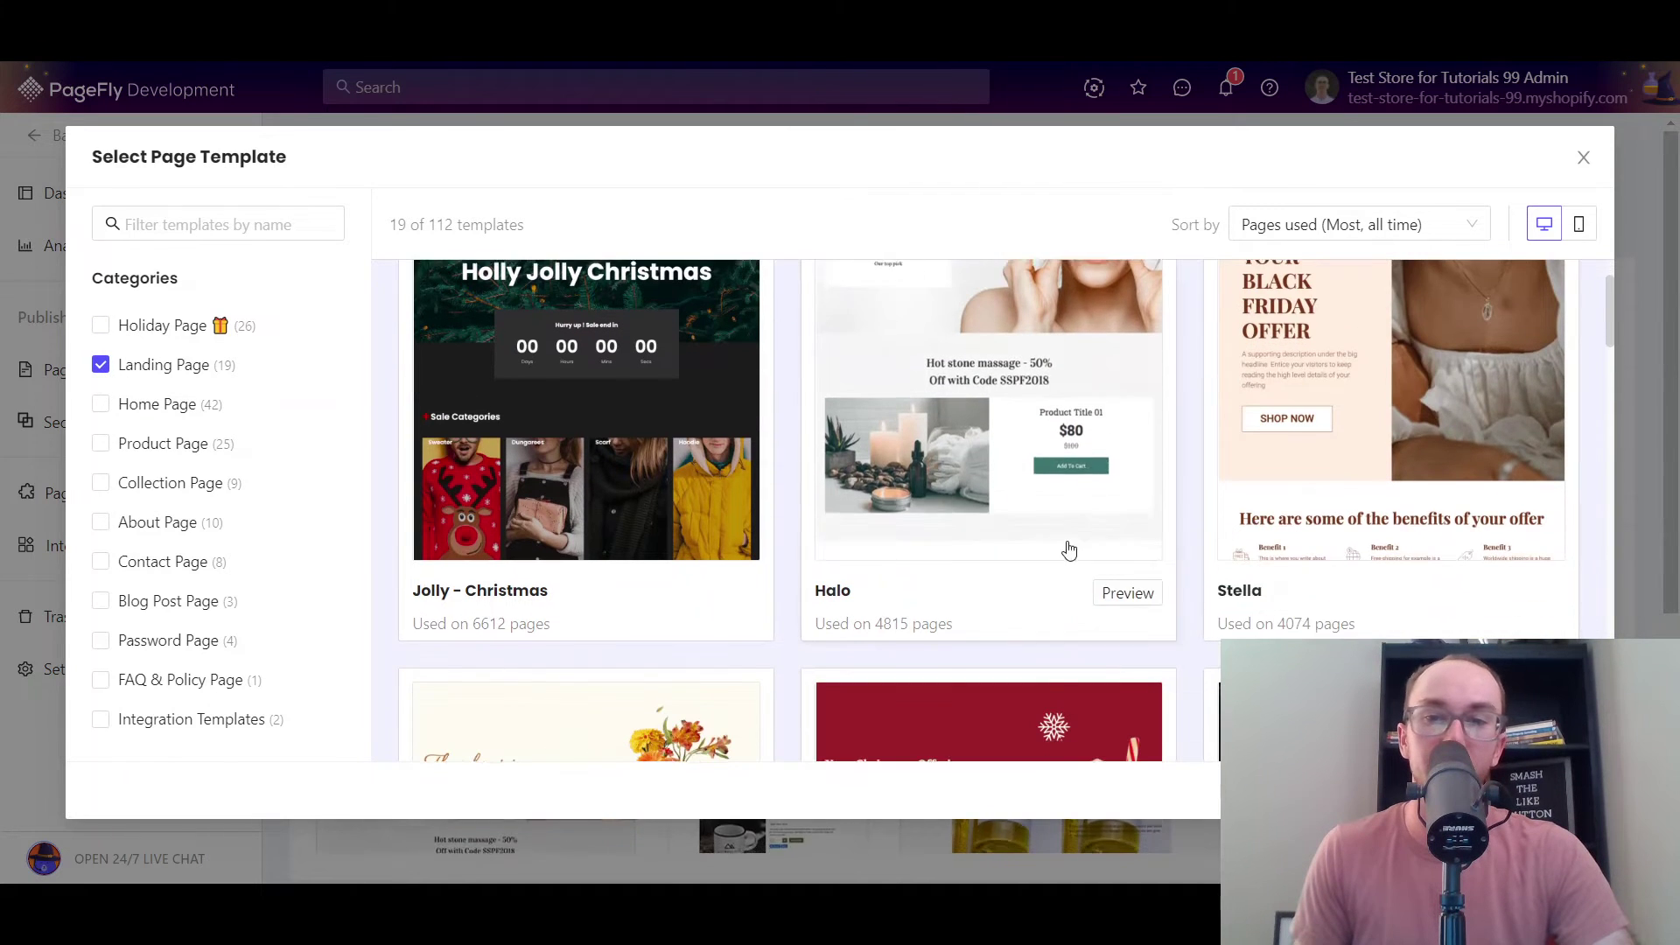
click(102, 366)
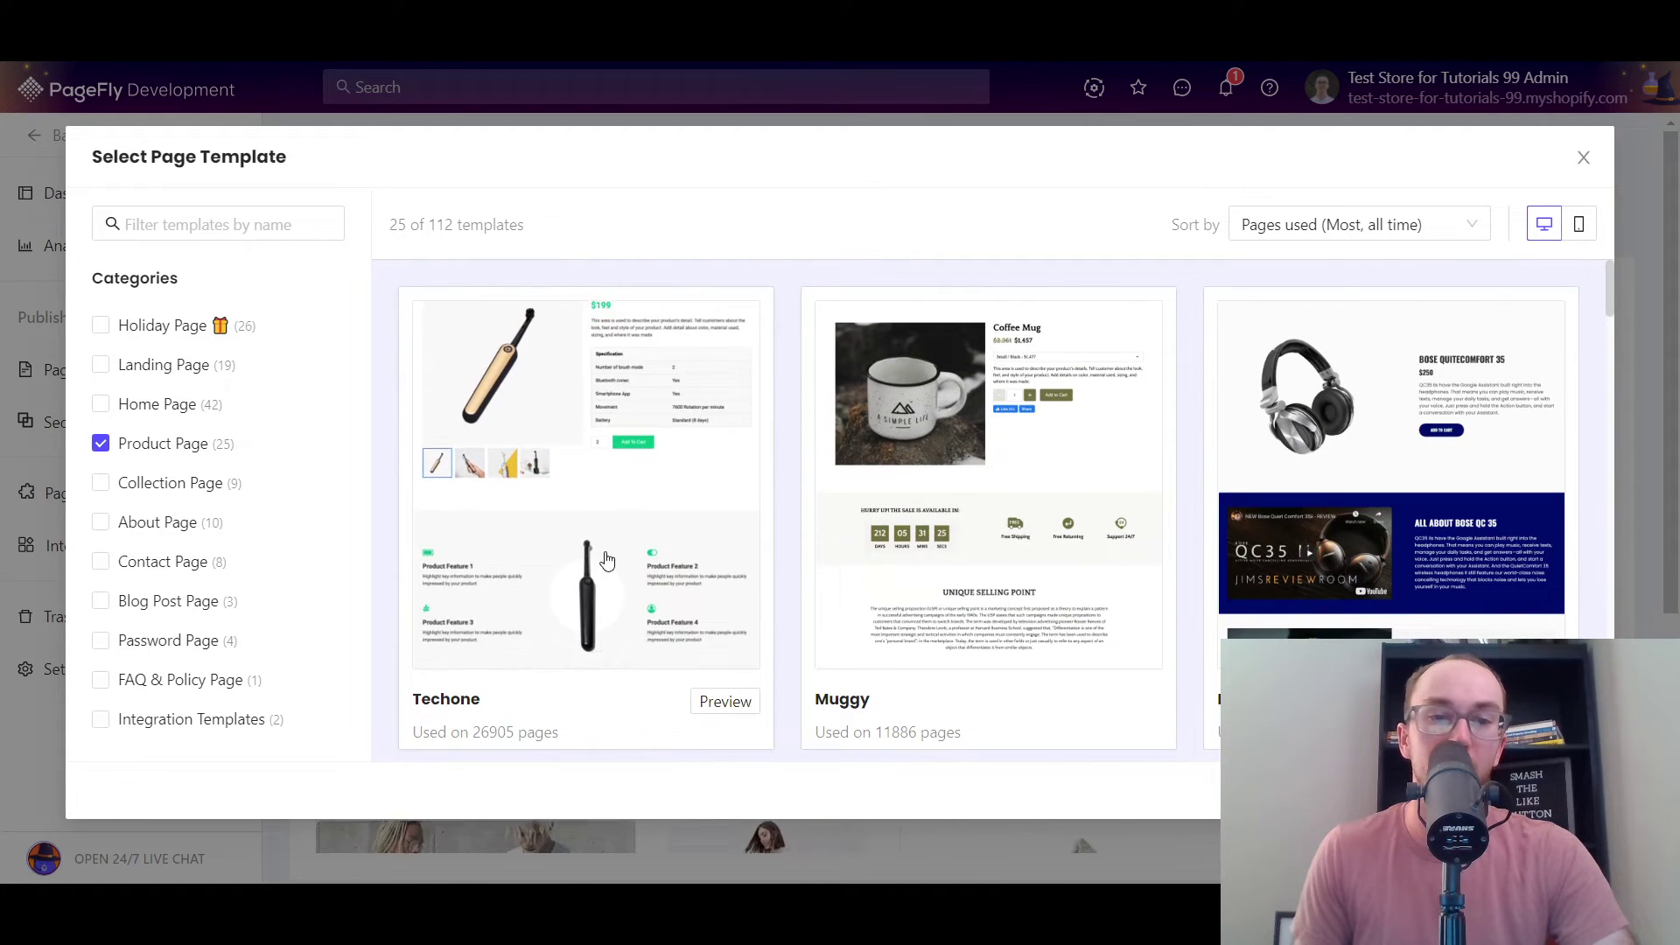
click(101, 365)
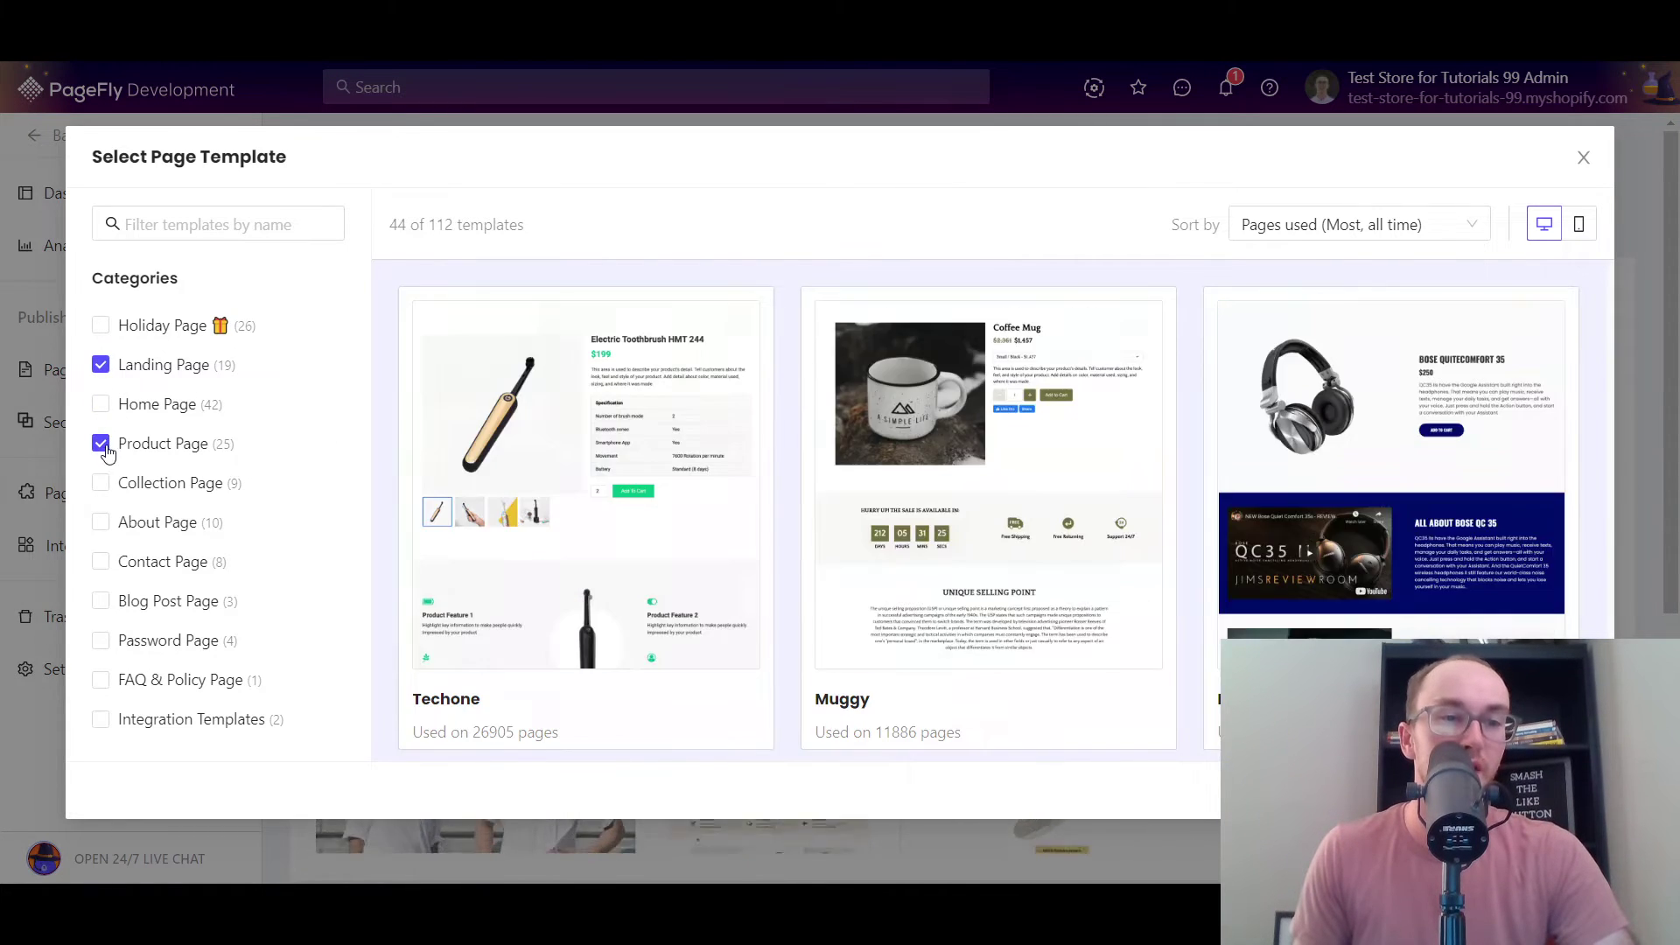
click(102, 444)
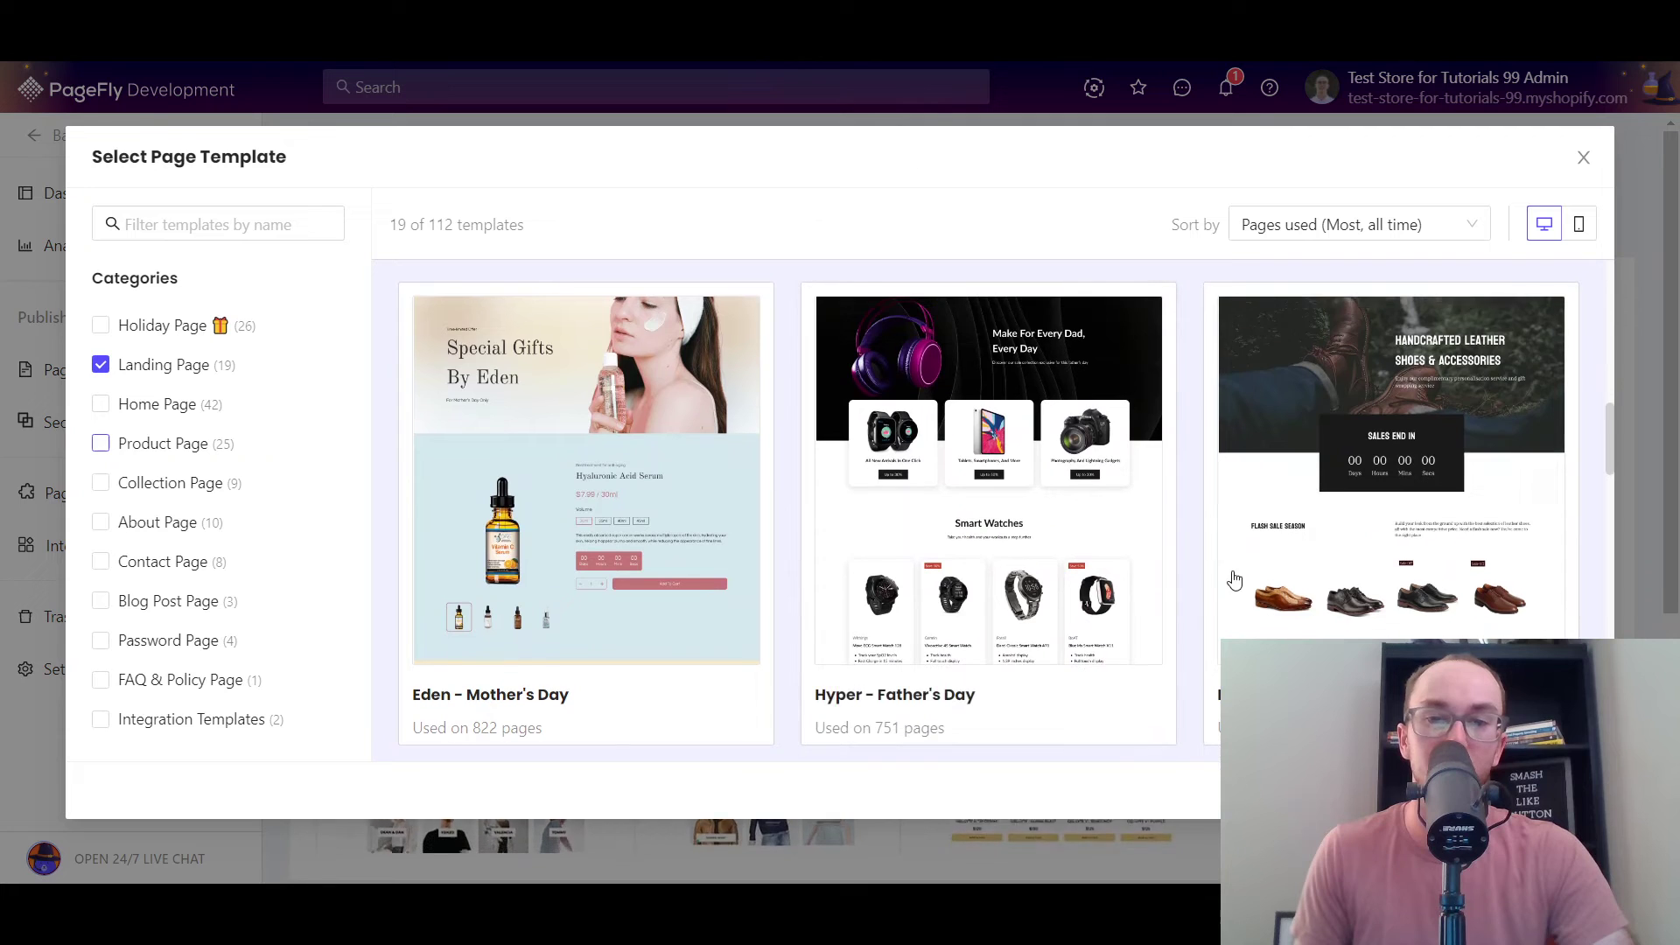
scroll(1178, 570, up, 5)
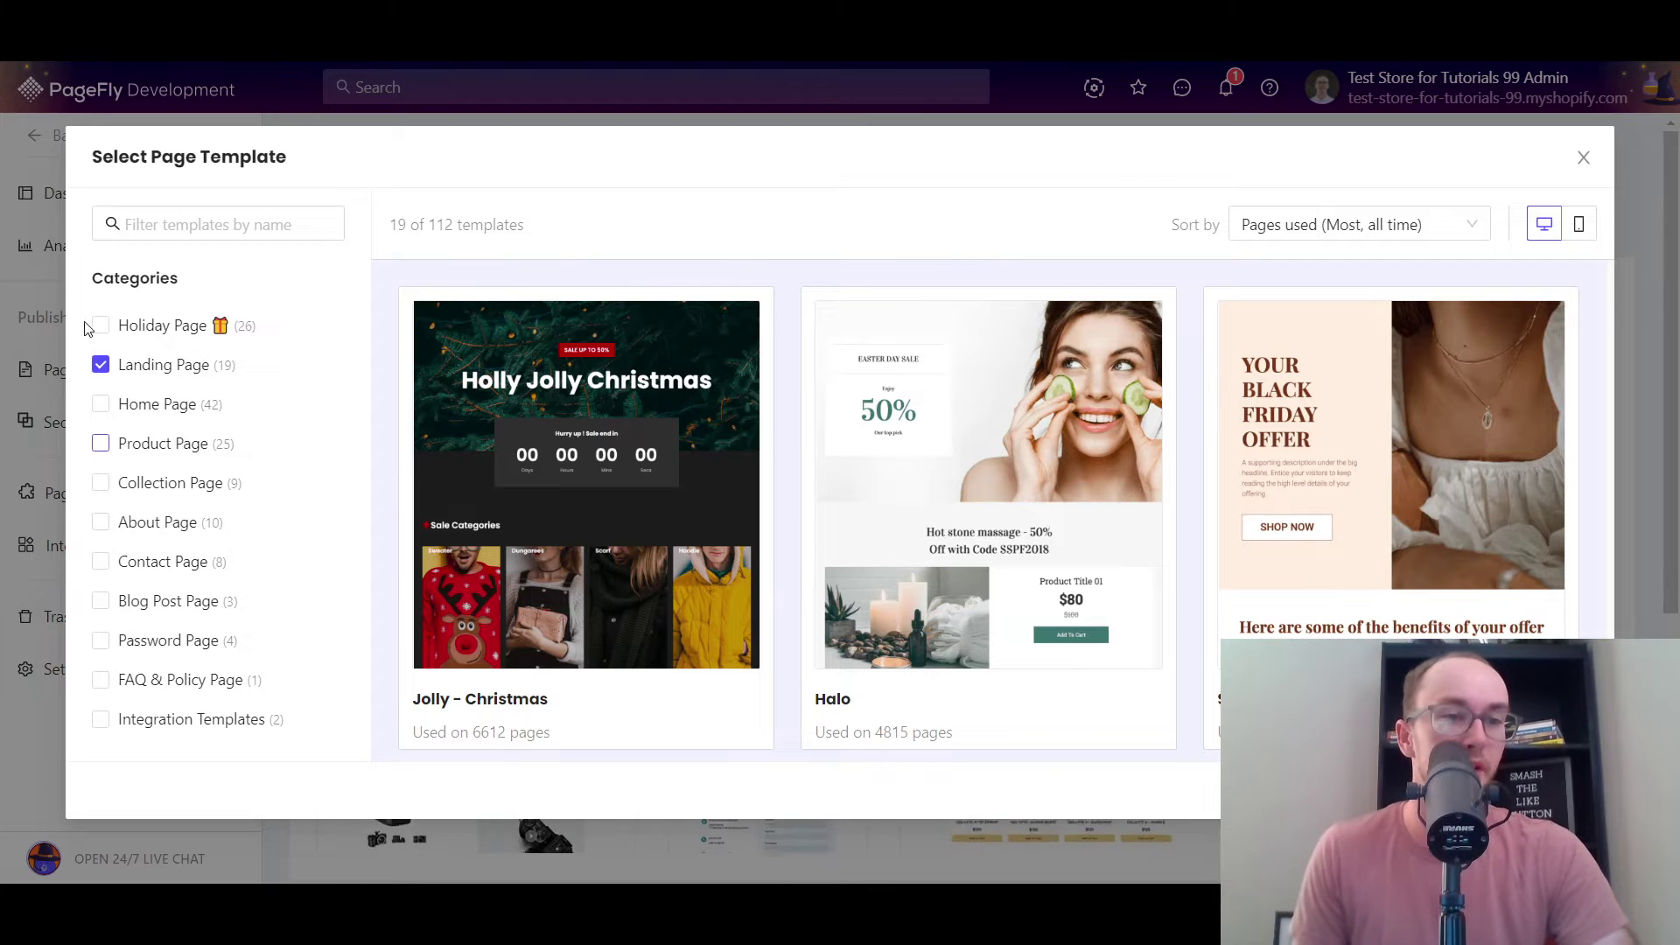
click(99, 366)
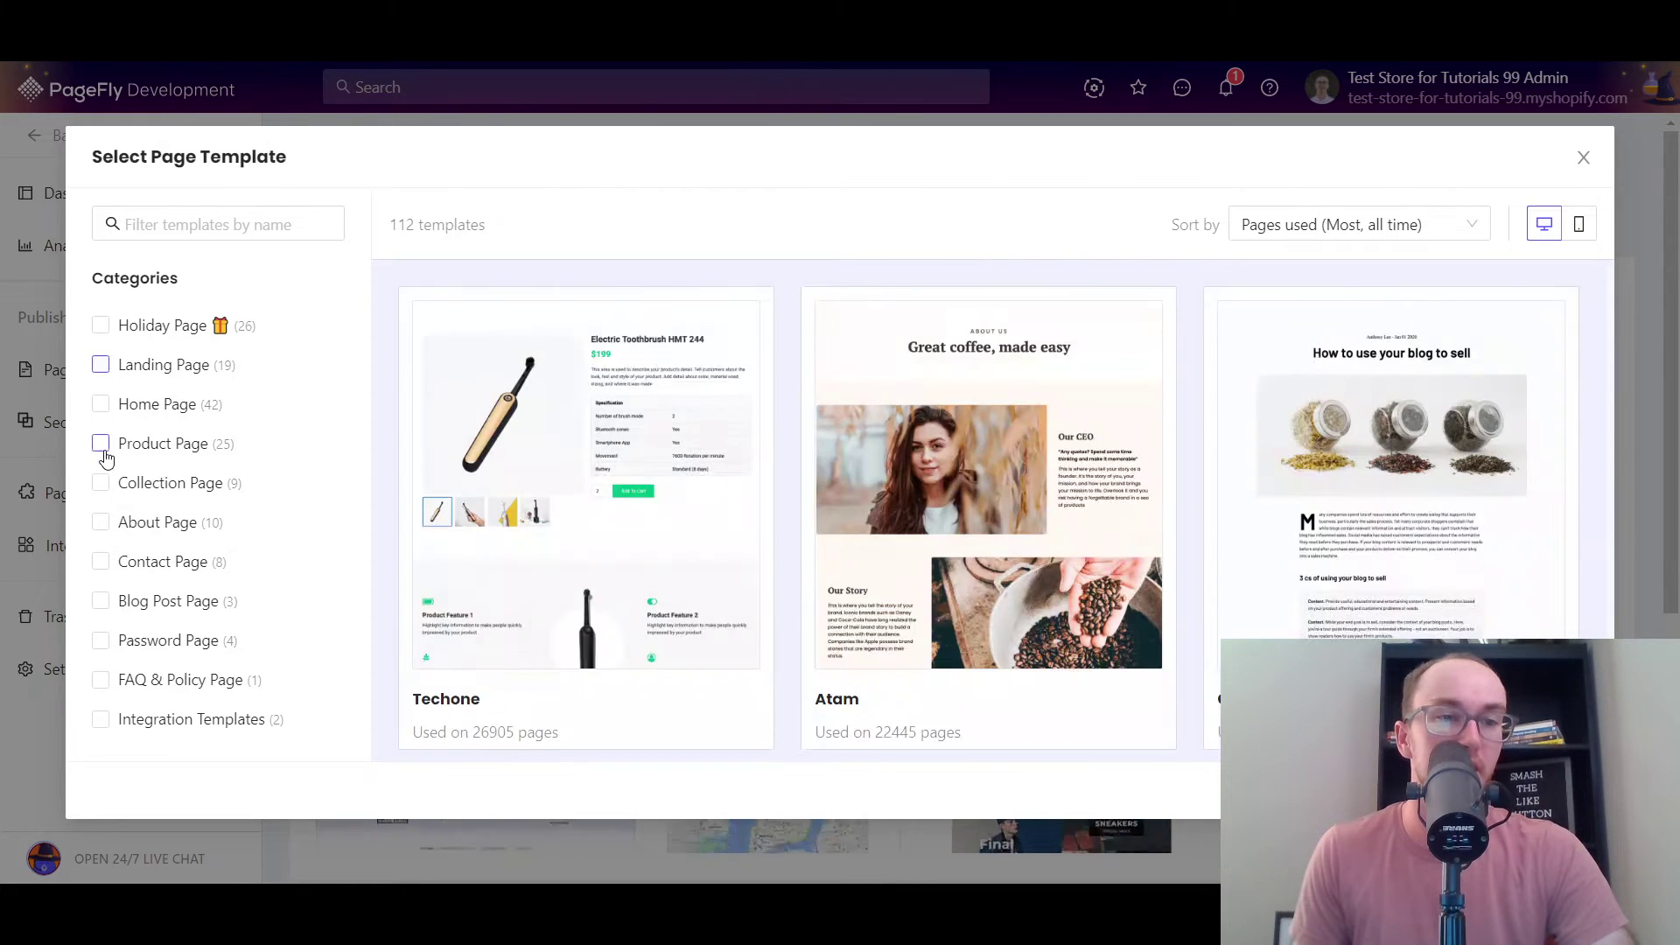
Step: Preview the Techone template's full layout and create the regular page from that template
mouse_move(743, 412)
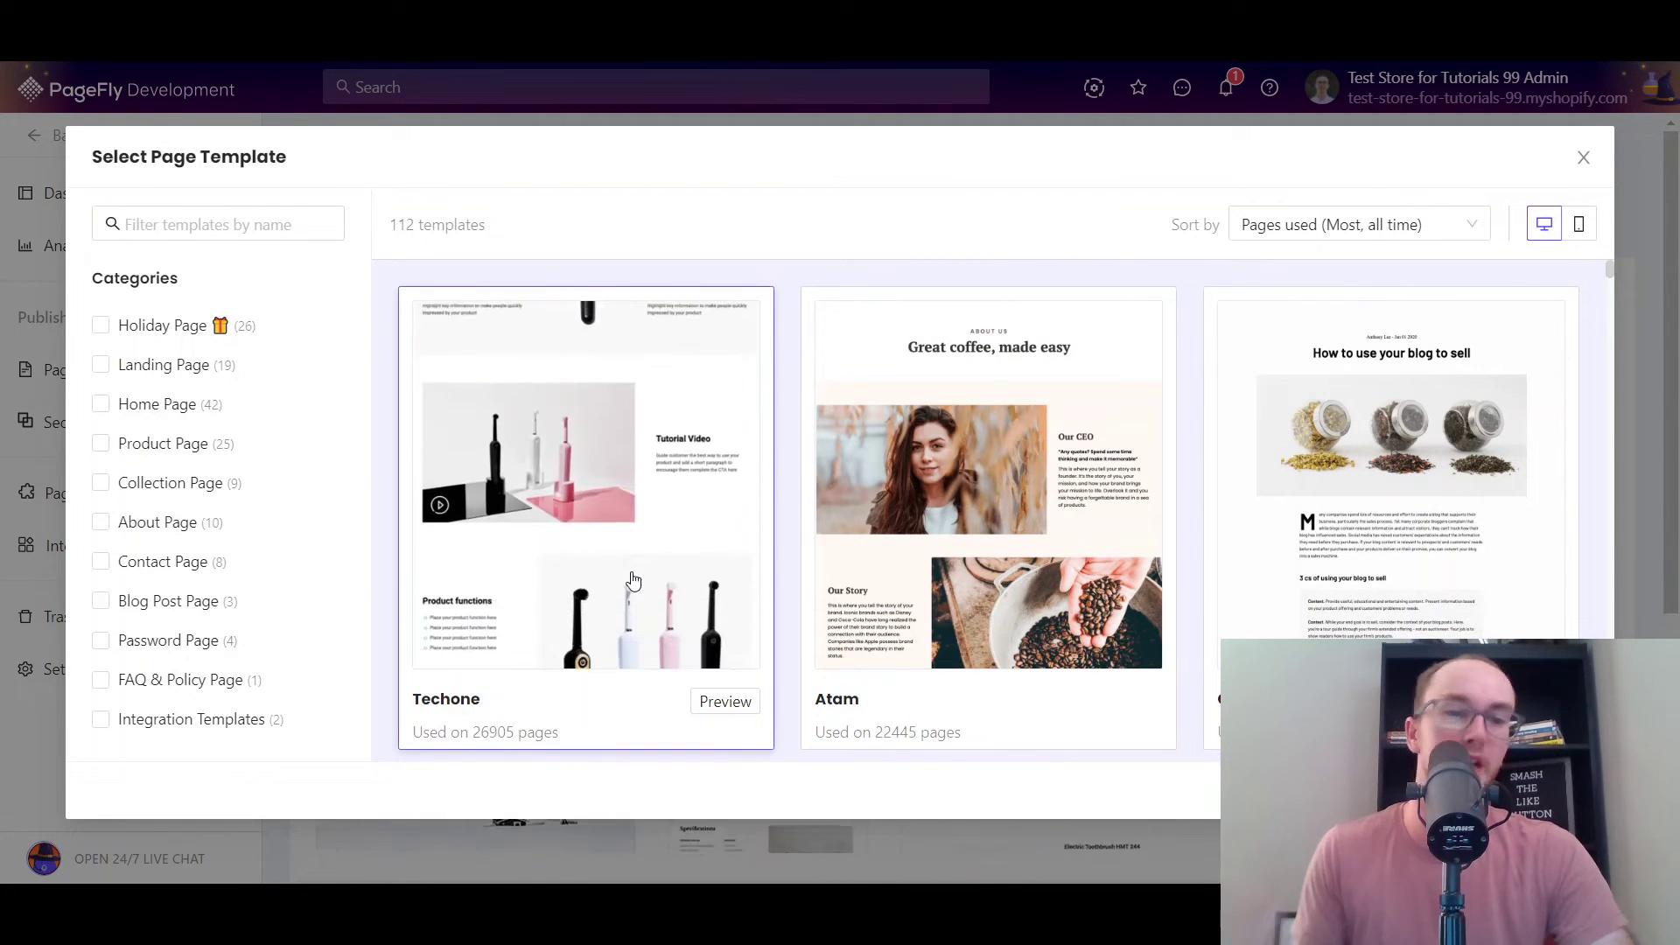
click(714, 703)
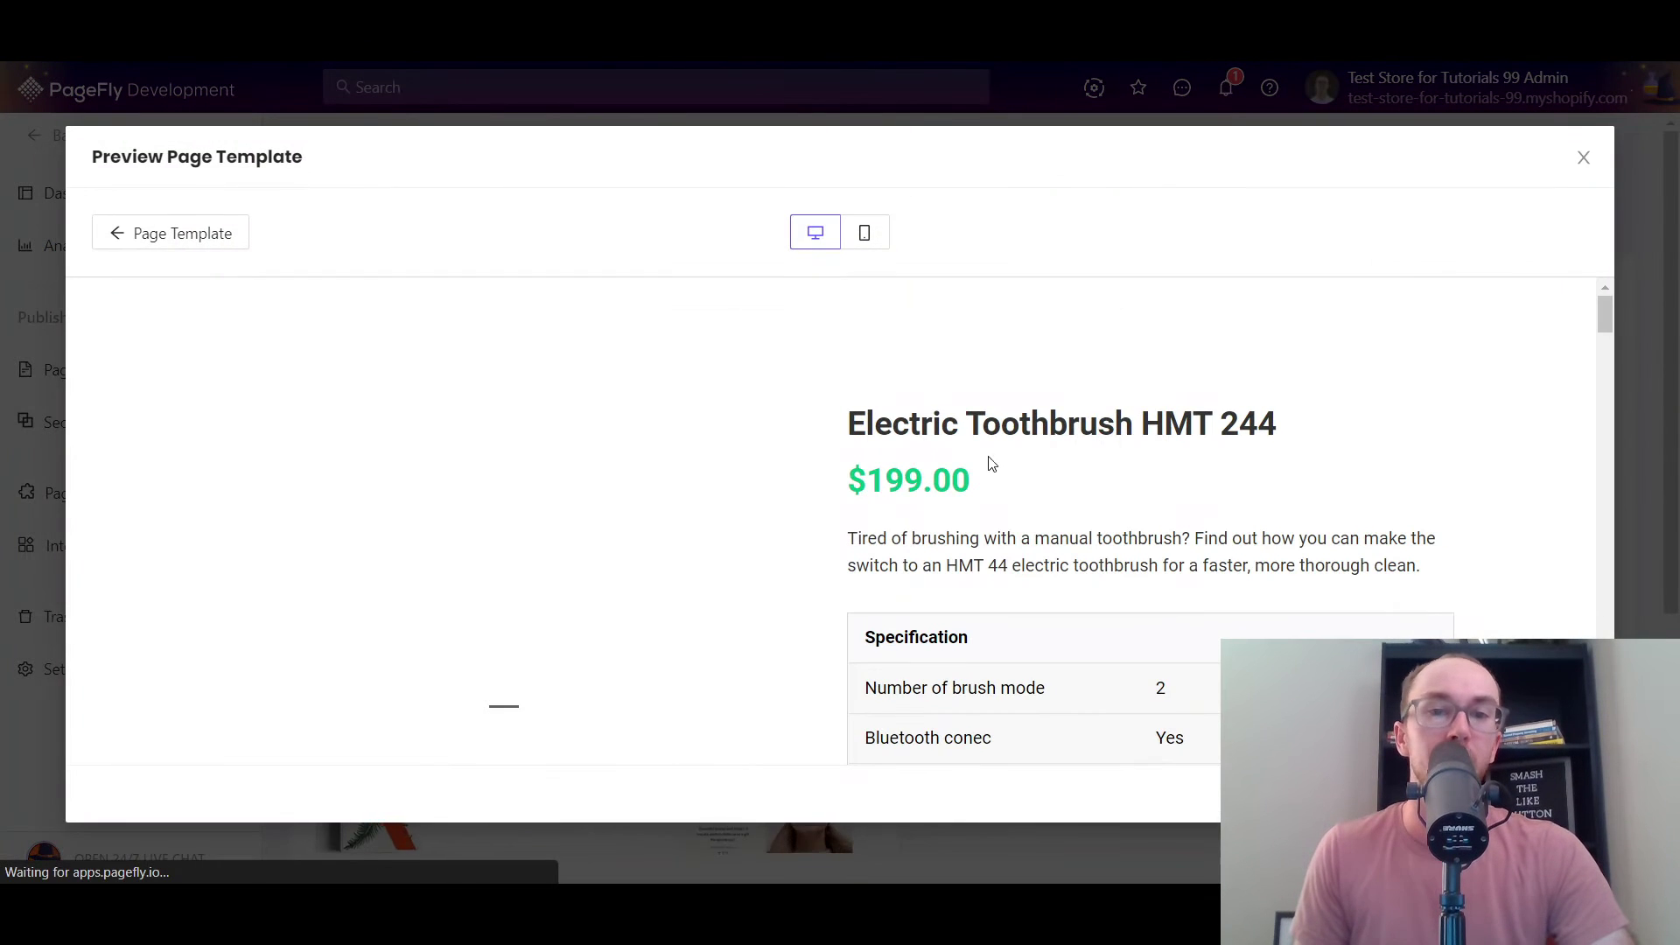
drag(1605, 315, 1561, 257)
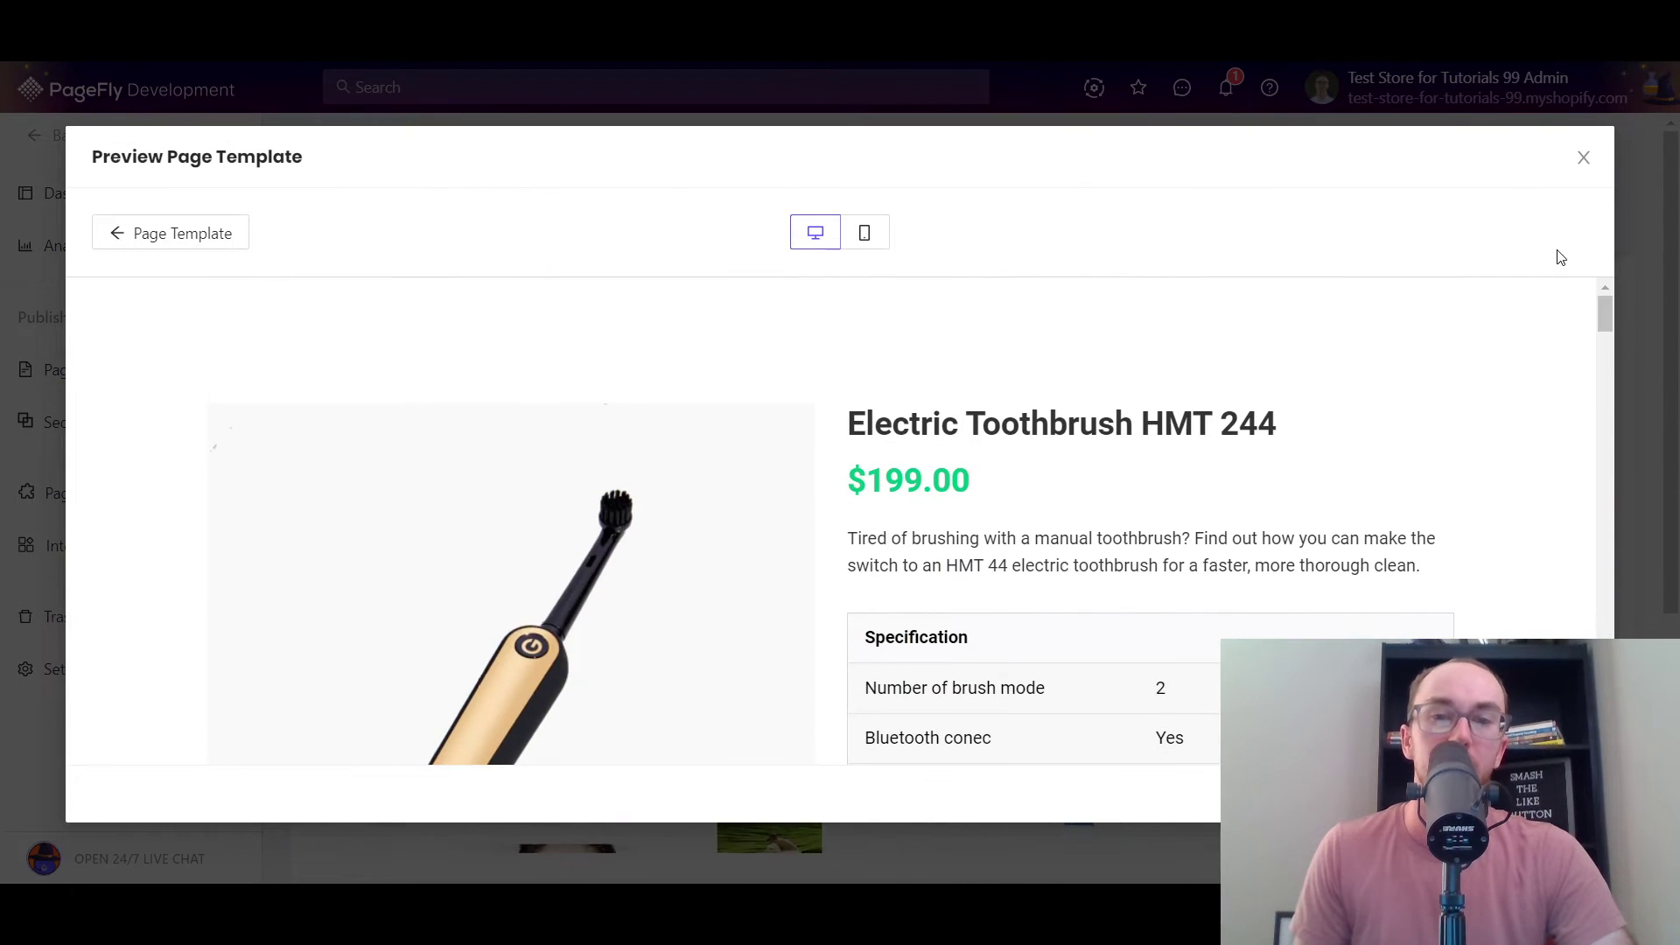
scroll(1400, 490, down, 6)
drag(1603, 359, 1570, 253)
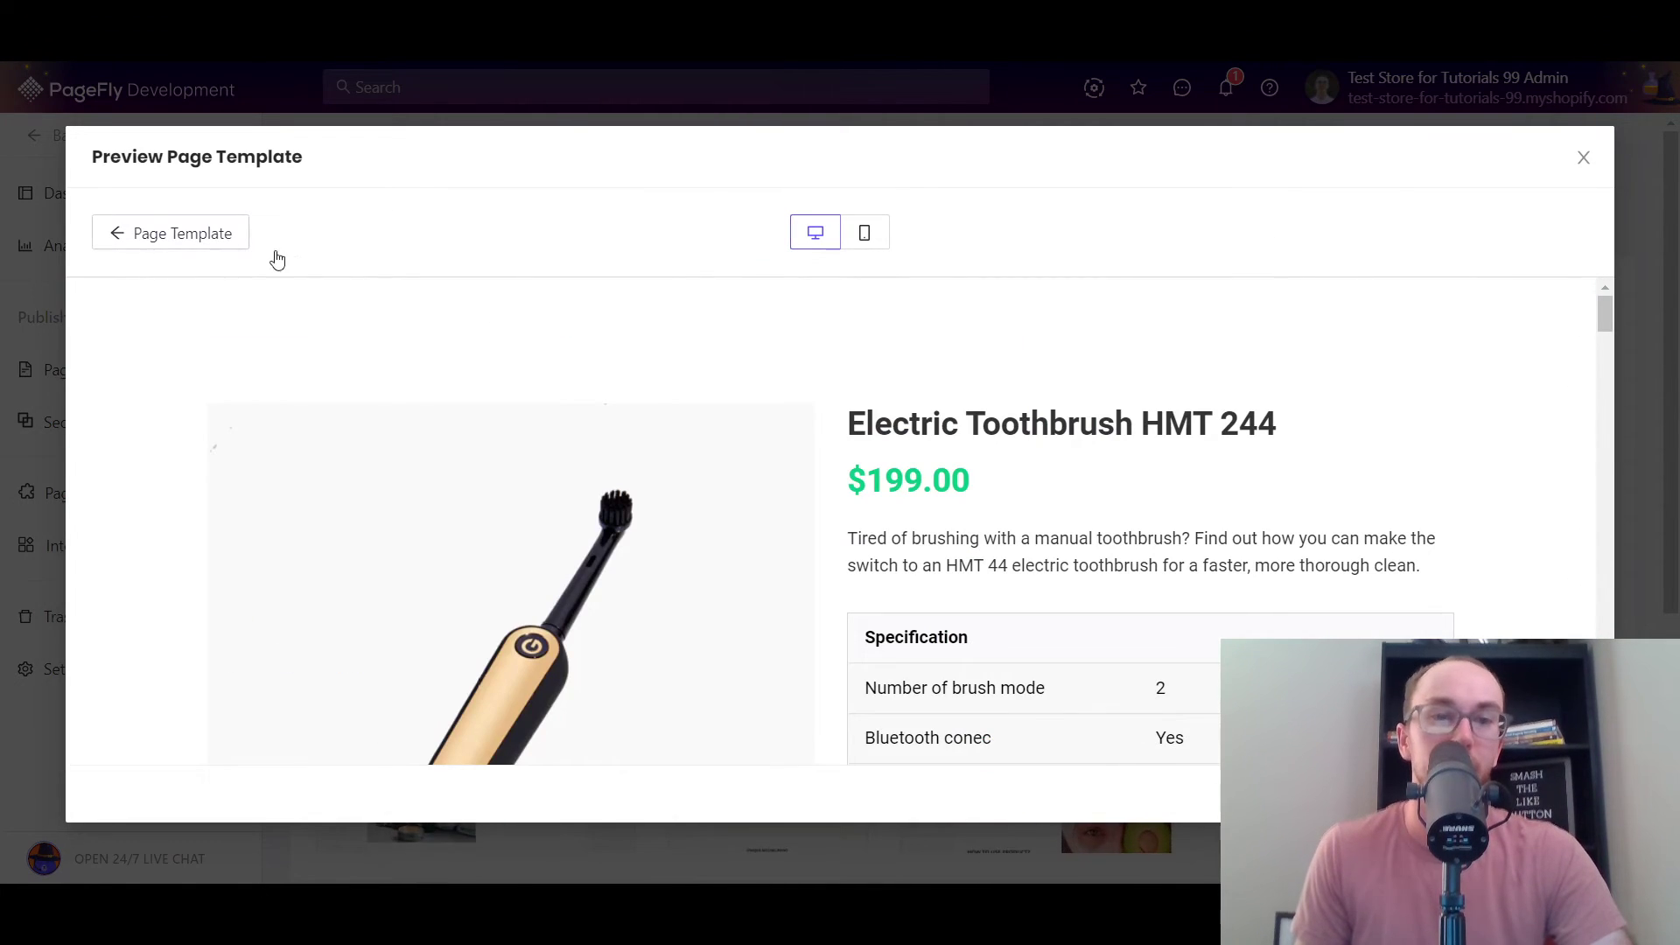
click(241, 243)
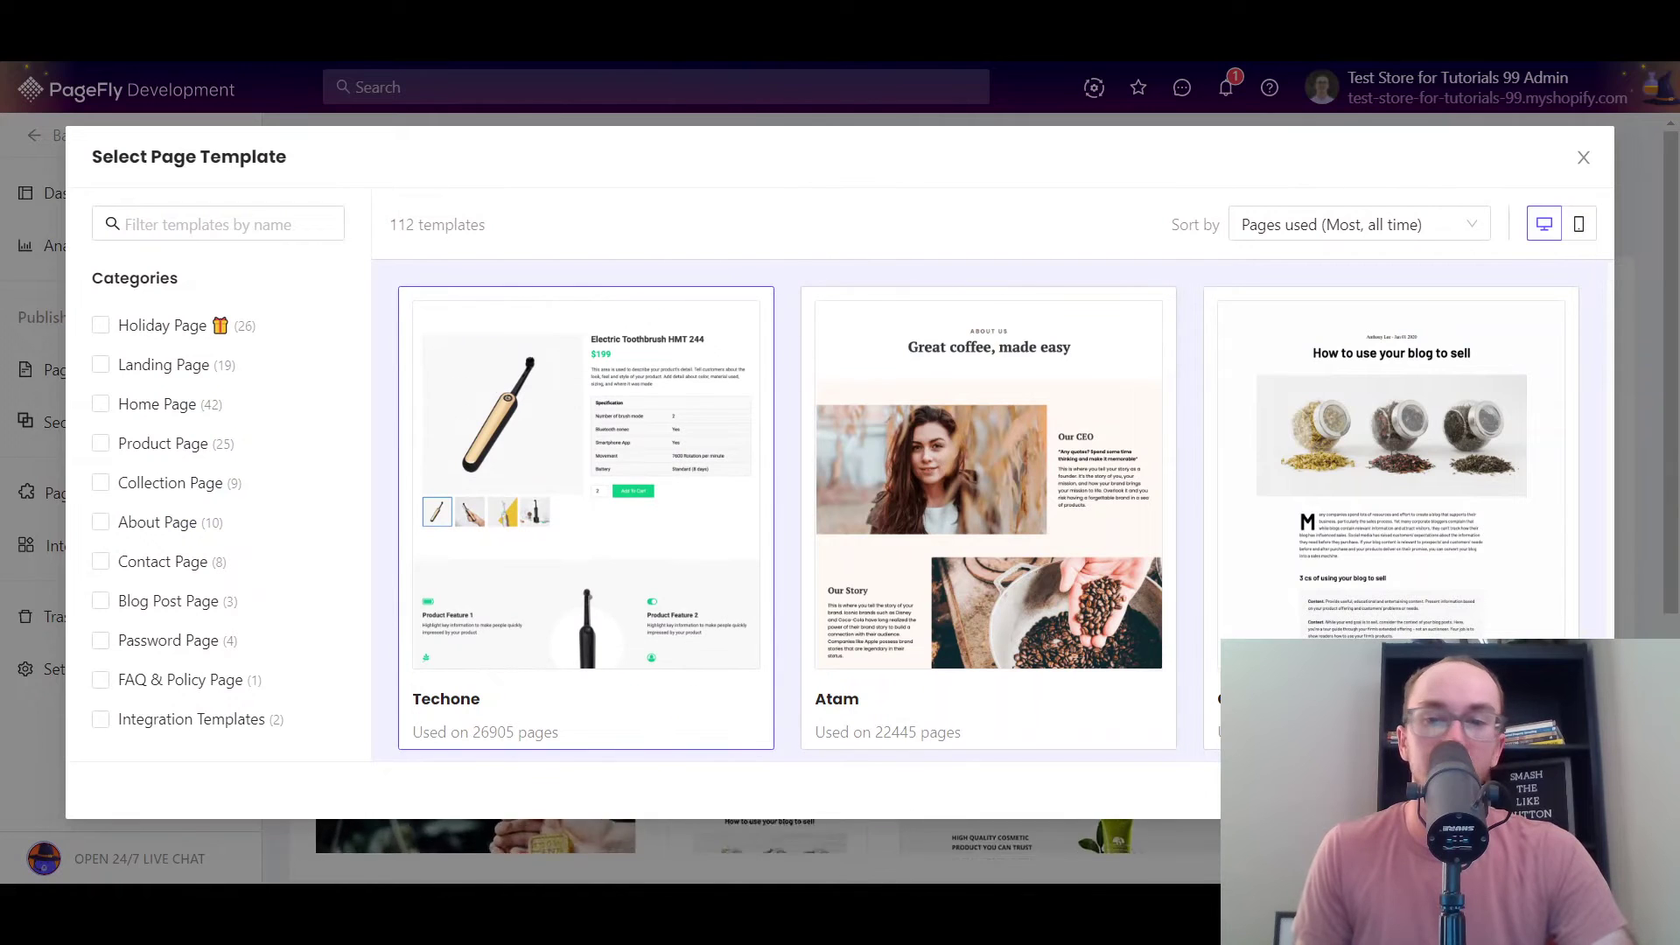
click(933, 453)
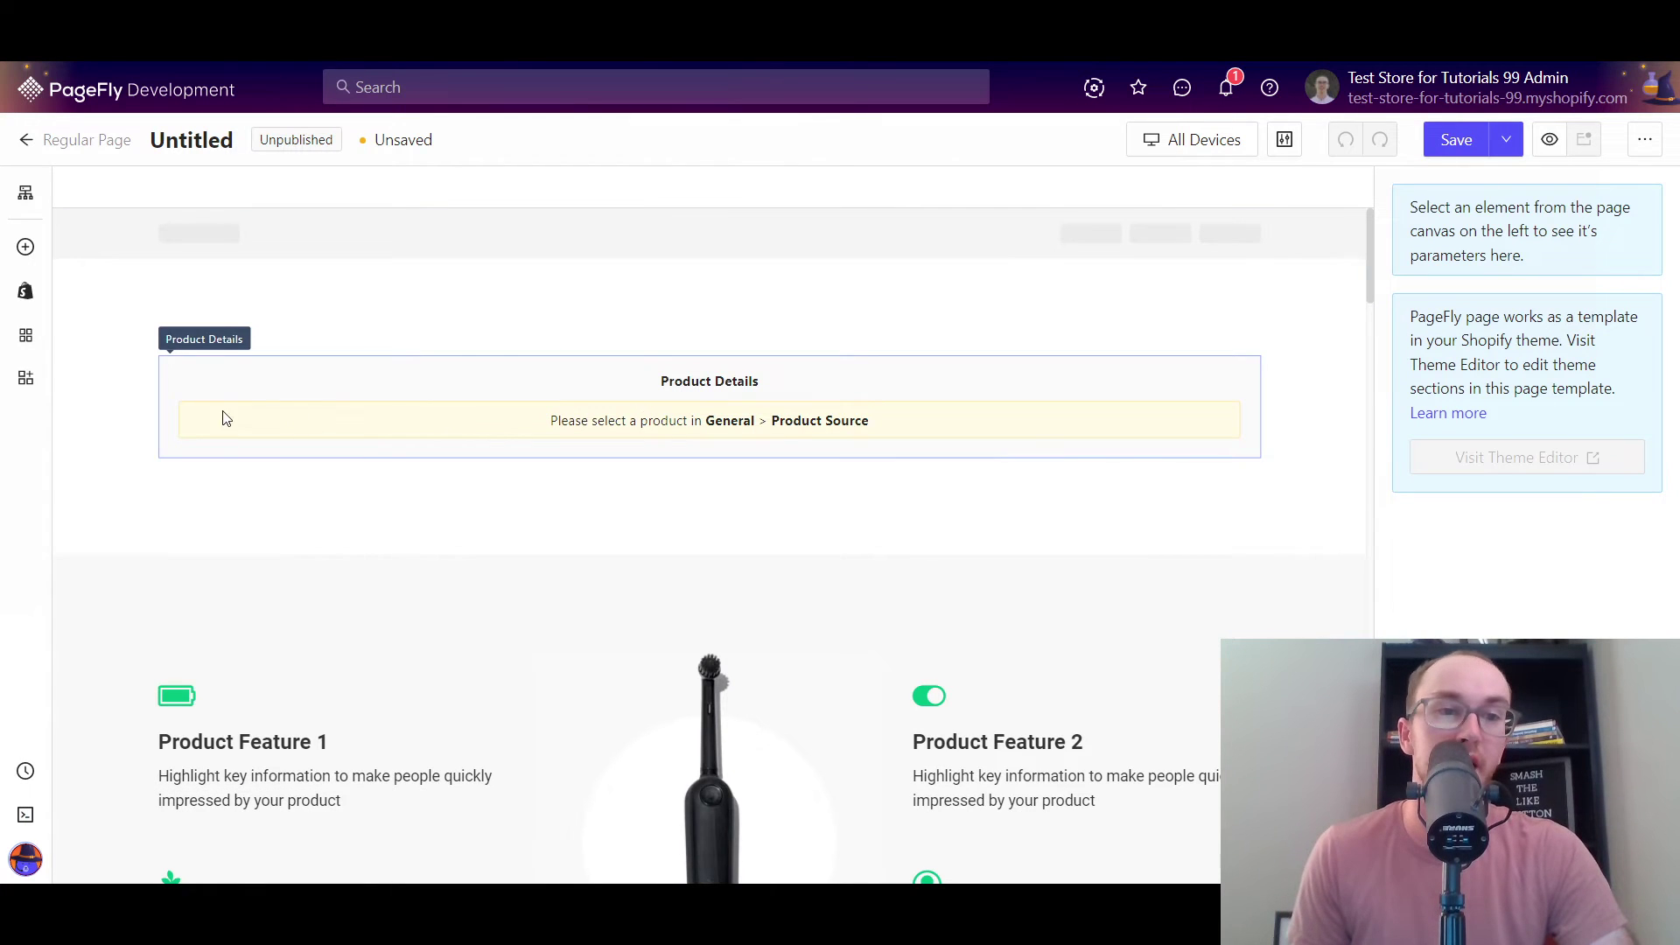
Step: Look over the template's sections in the page editor, including Product Details and the product feature blocks
scroll(1280, 483, down, 1)
scroll(1261, 574, up, 1)
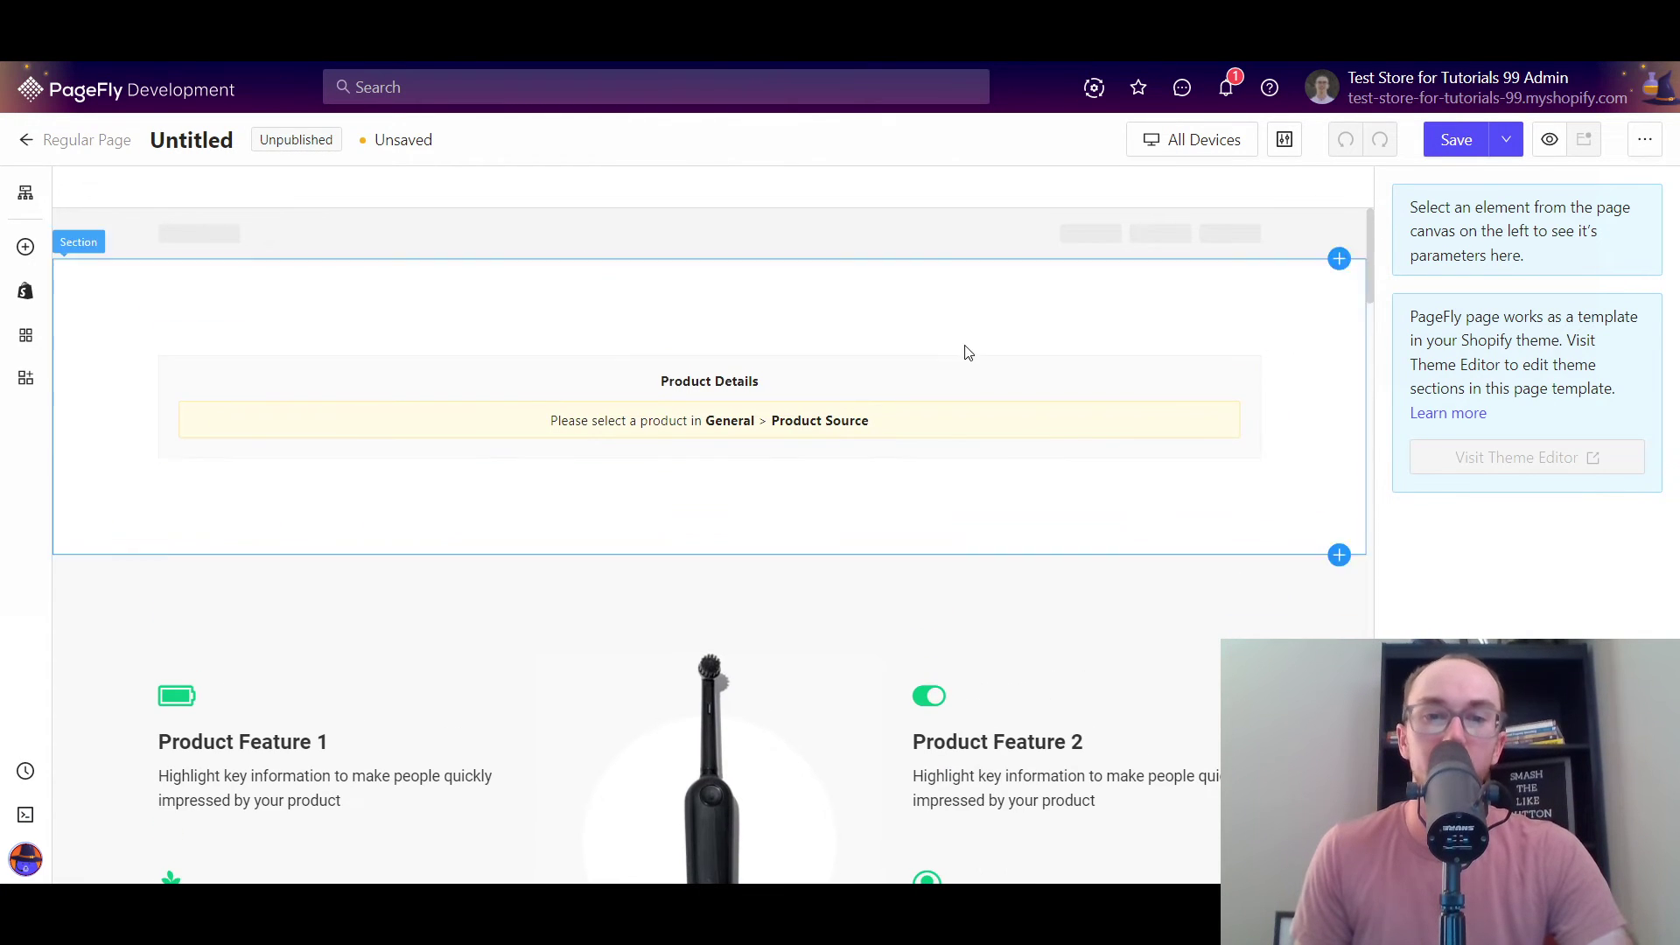
scroll(837, 480, down, 4)
scroll(770, 500, up, 4)
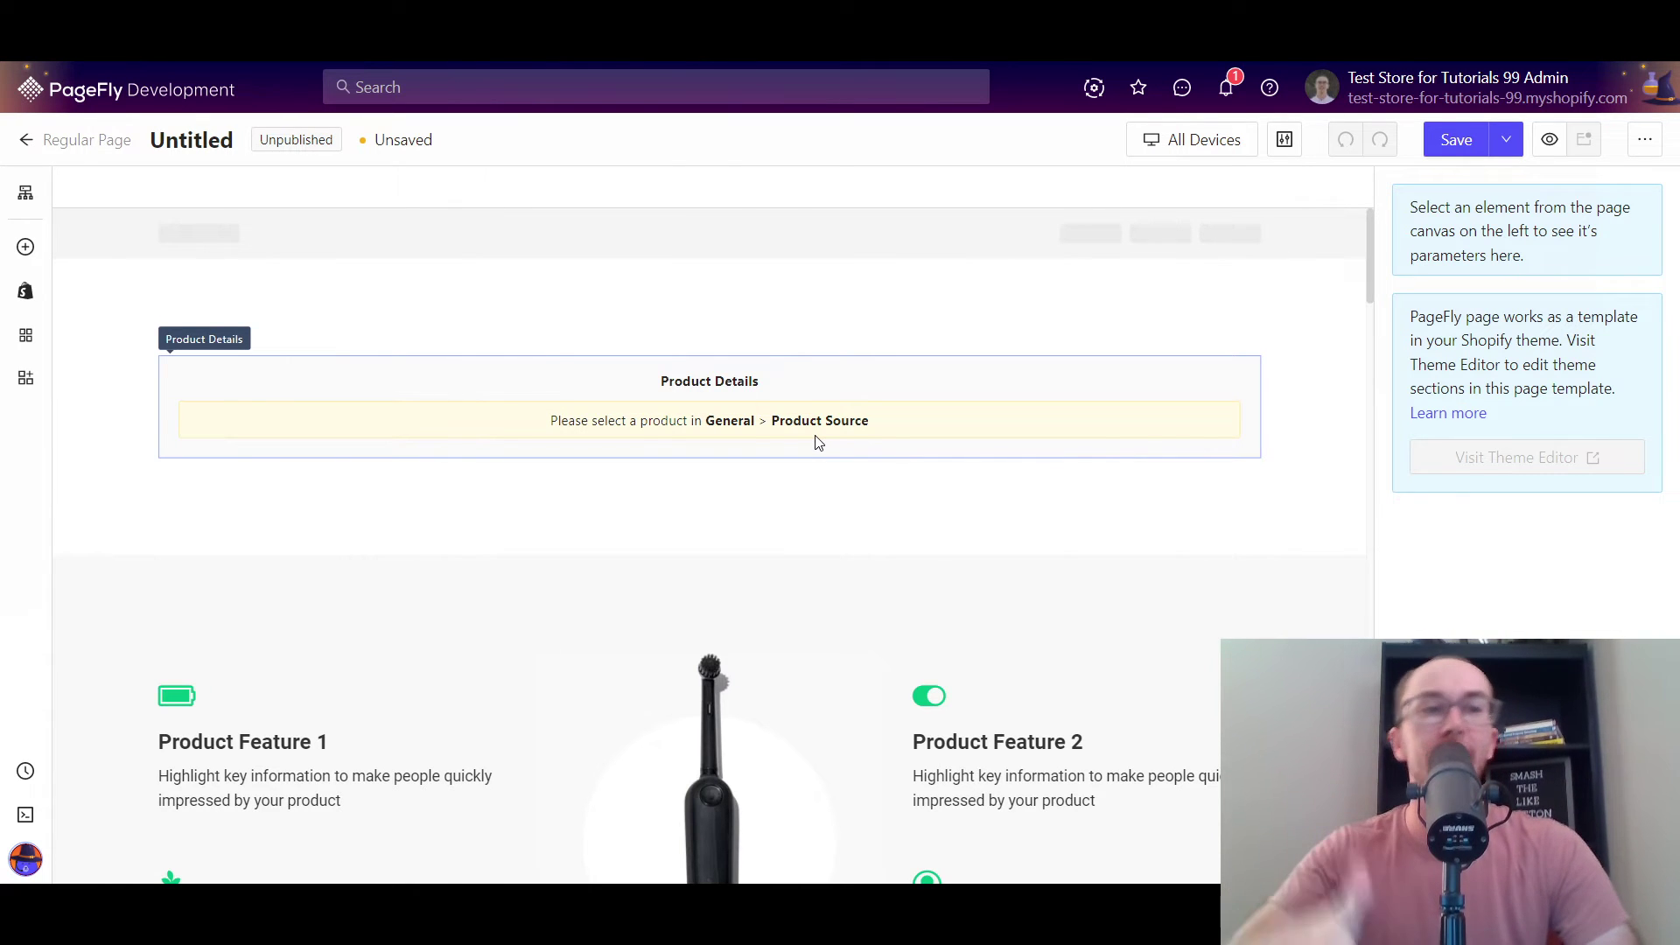
scroll(875, 437, down, 3)
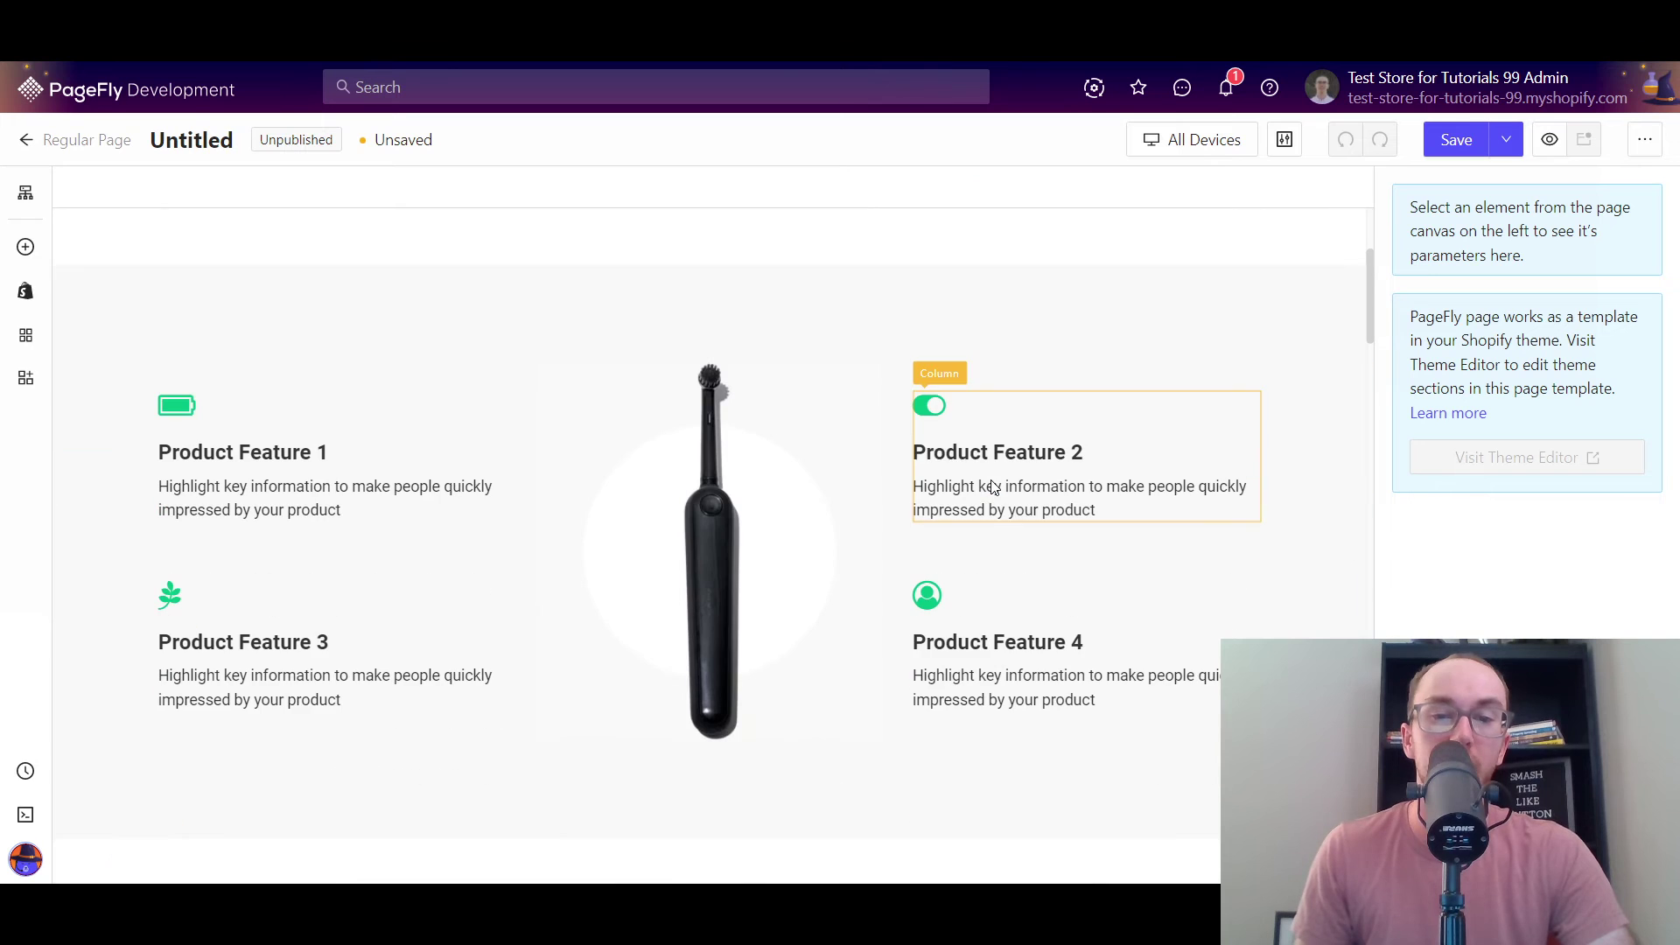
scroll(783, 395, up, 1)
scroll(819, 520, up, 2)
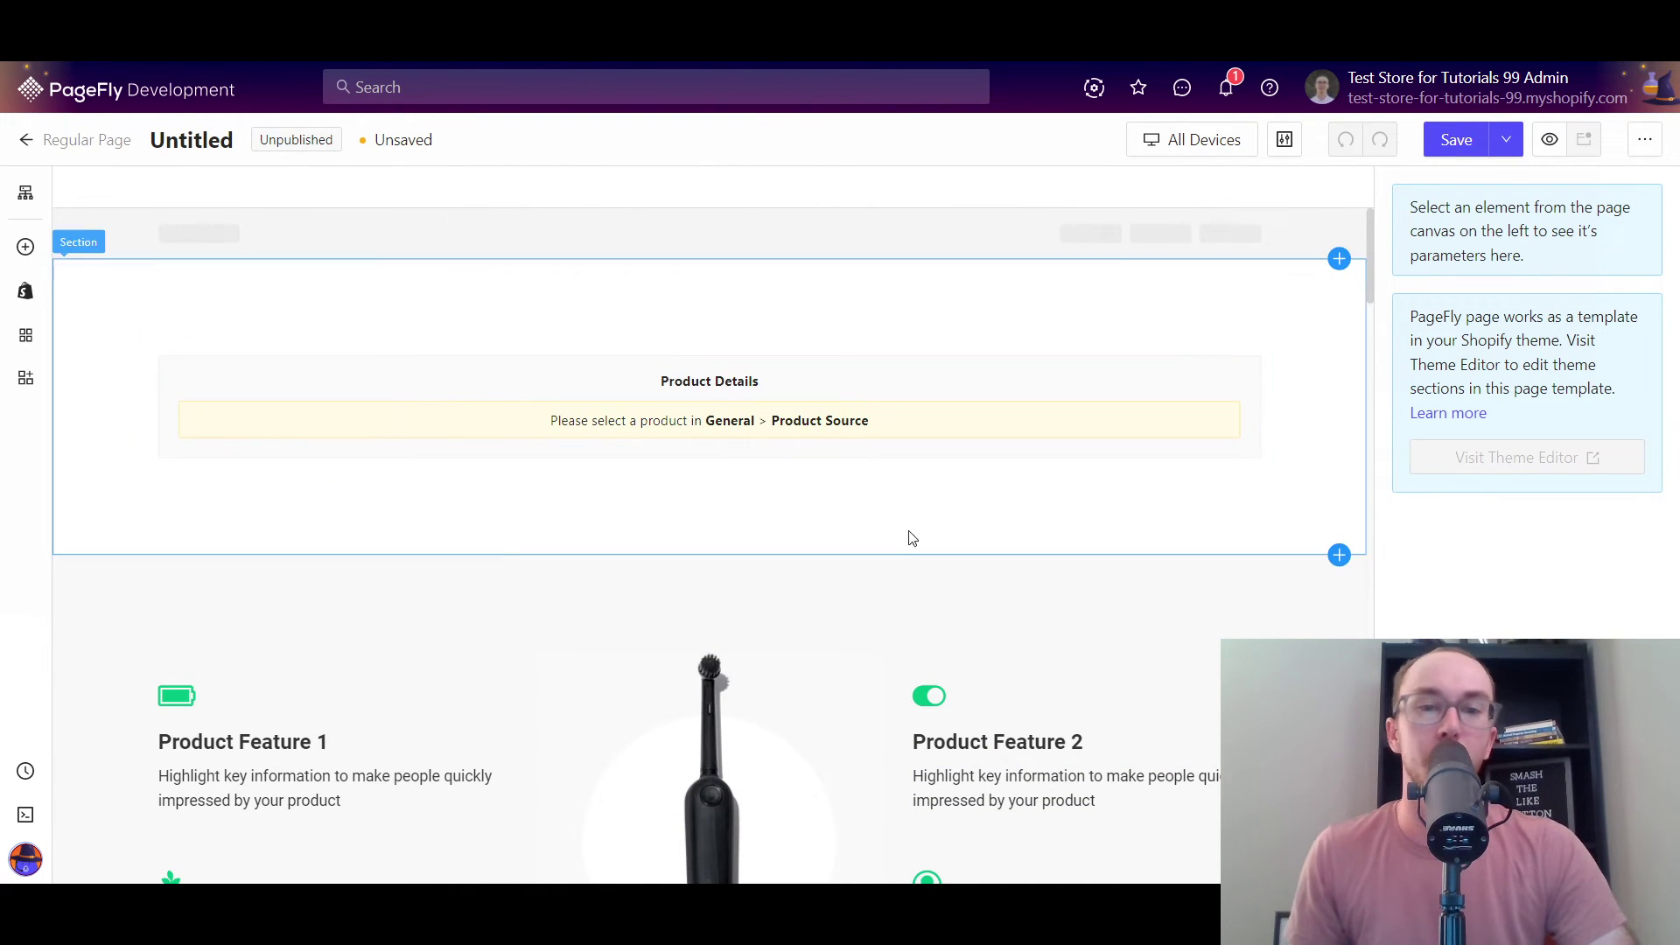
scroll(889, 507, down, 7)
scroll(793, 688, up, 5)
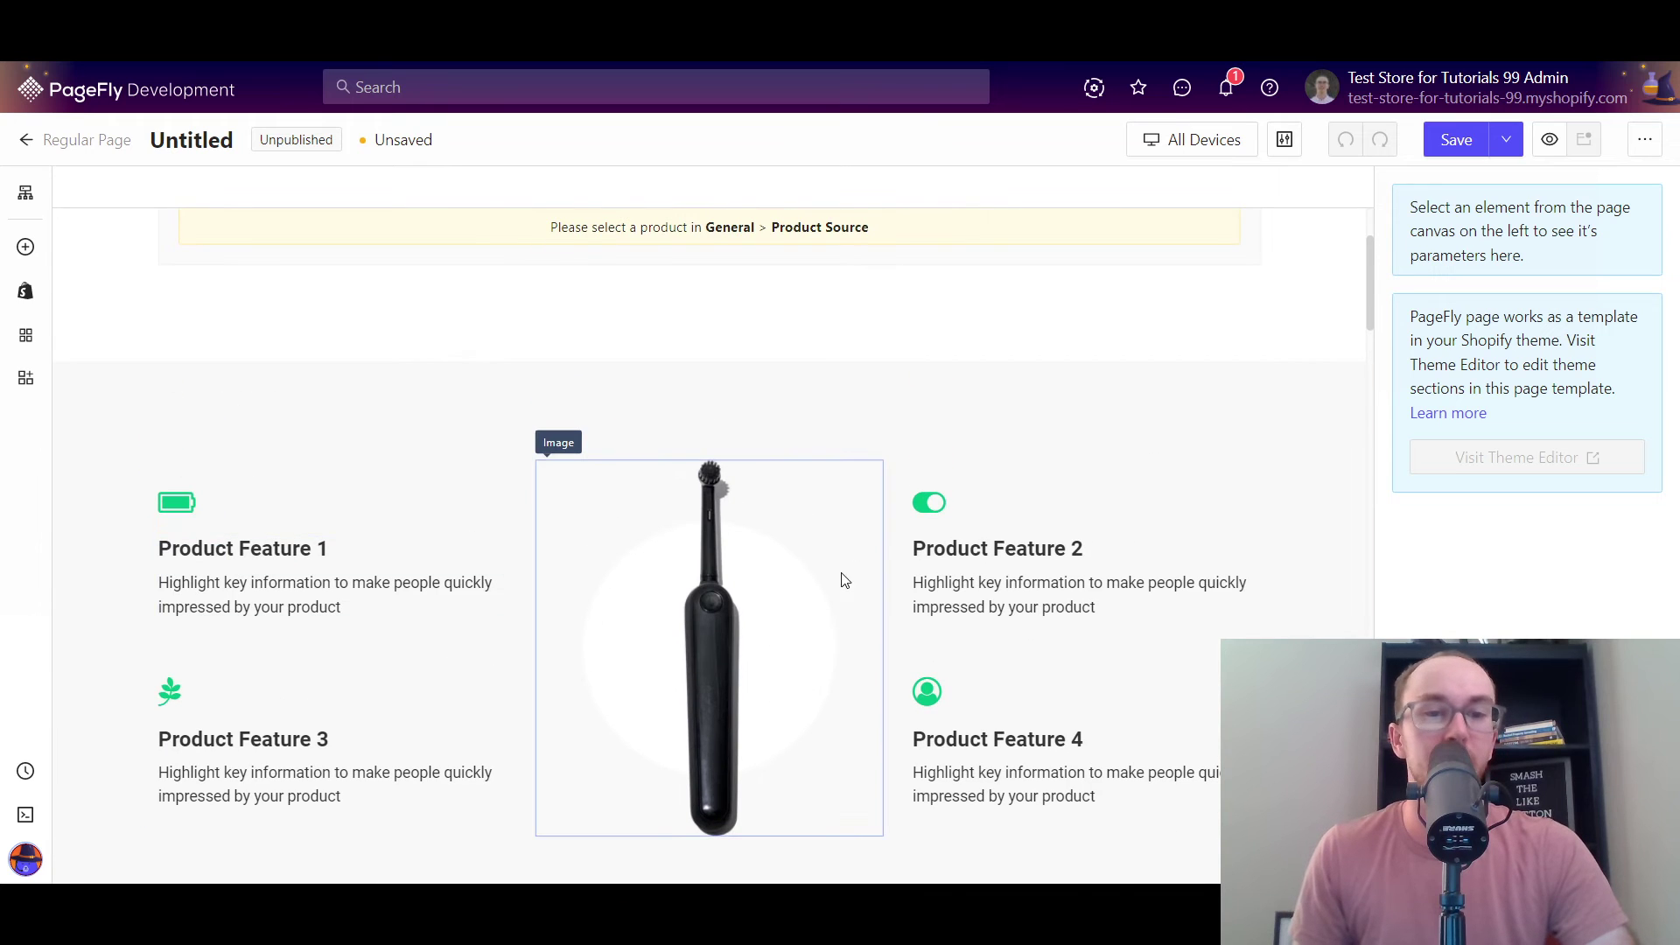
Step: Inspect the settings of the Product Feature 2 heading, the Product Feature 4 row and icon, and their surrounding section
click(1049, 548)
scroll(1339, 574, down, 2)
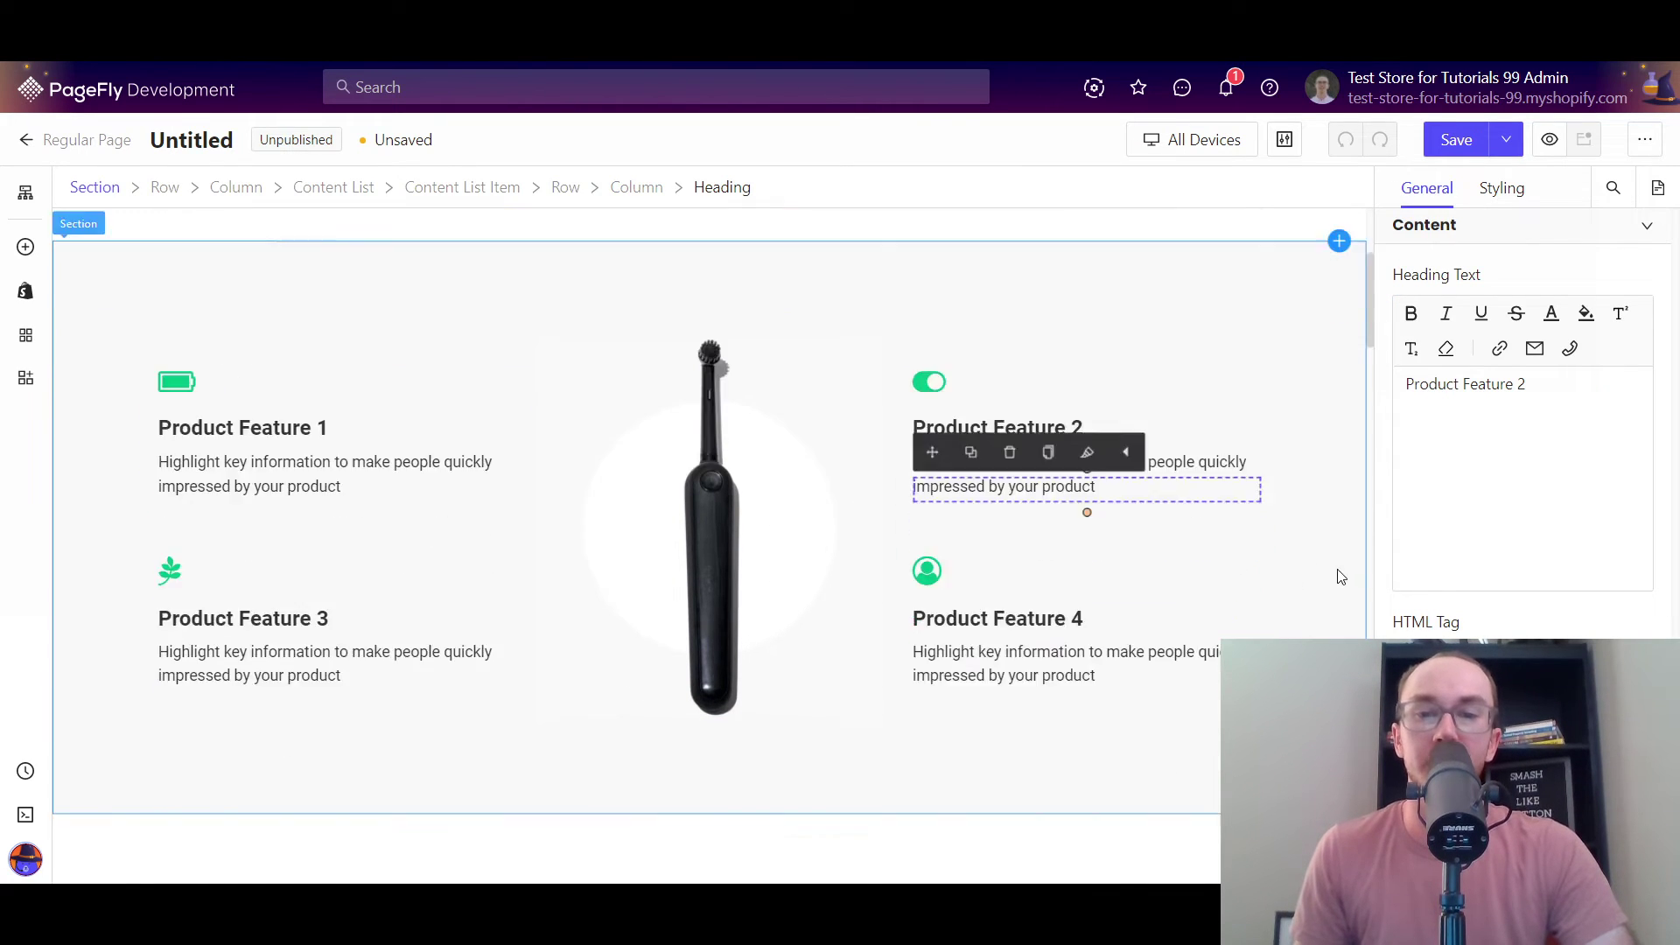
click(917, 573)
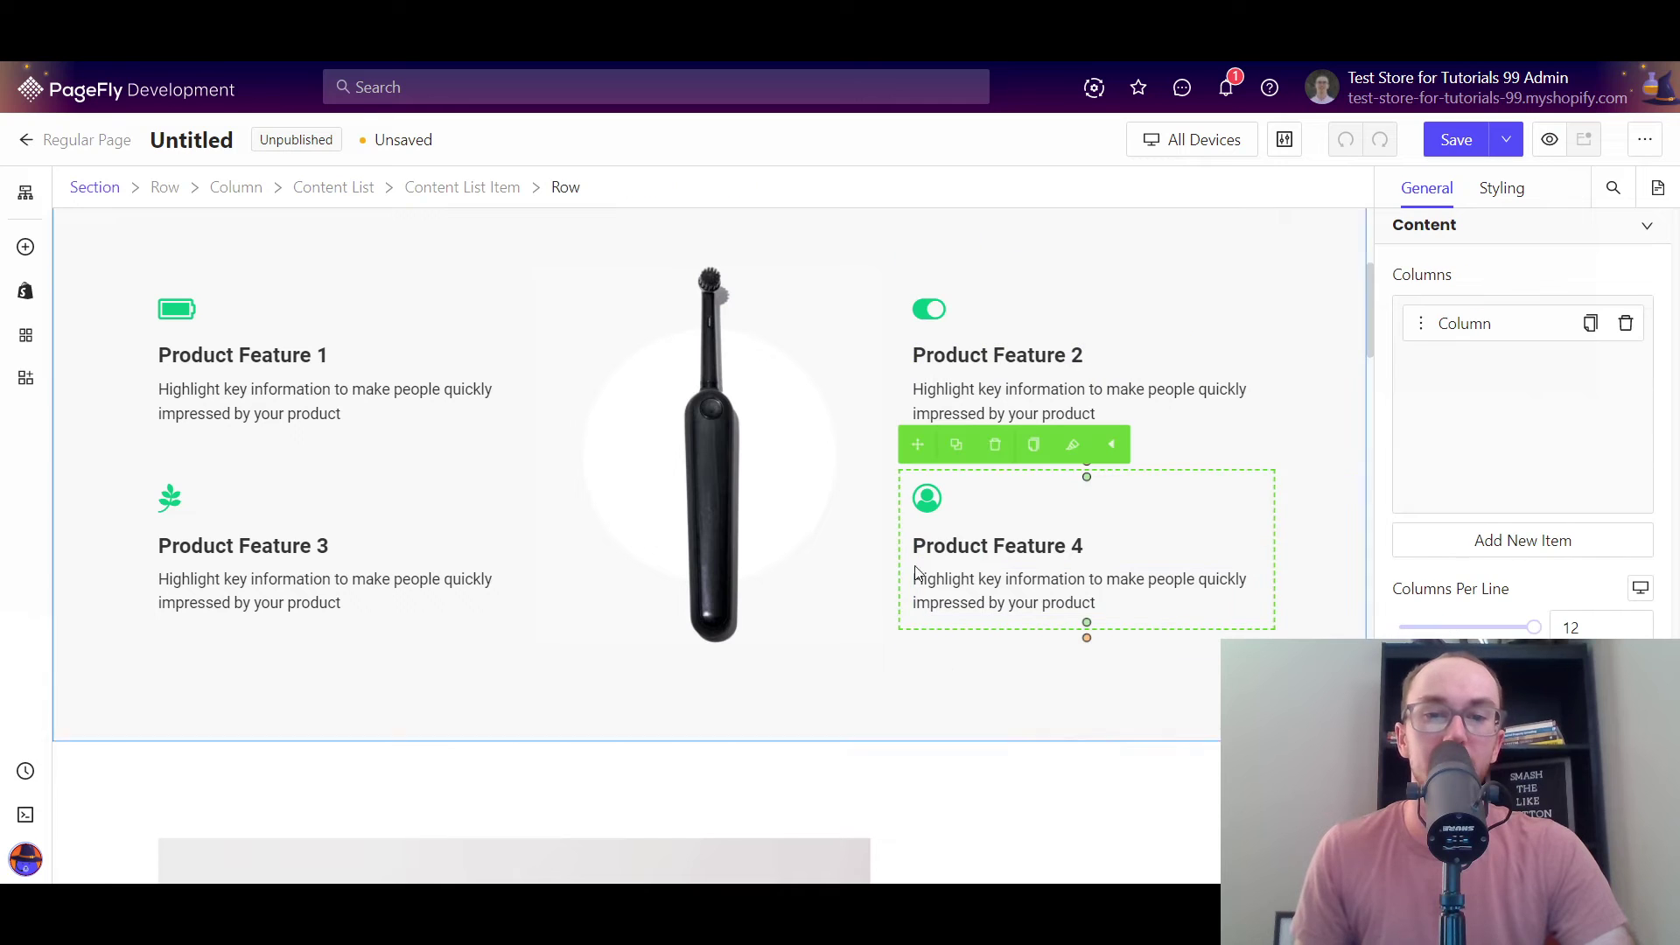
click(926, 499)
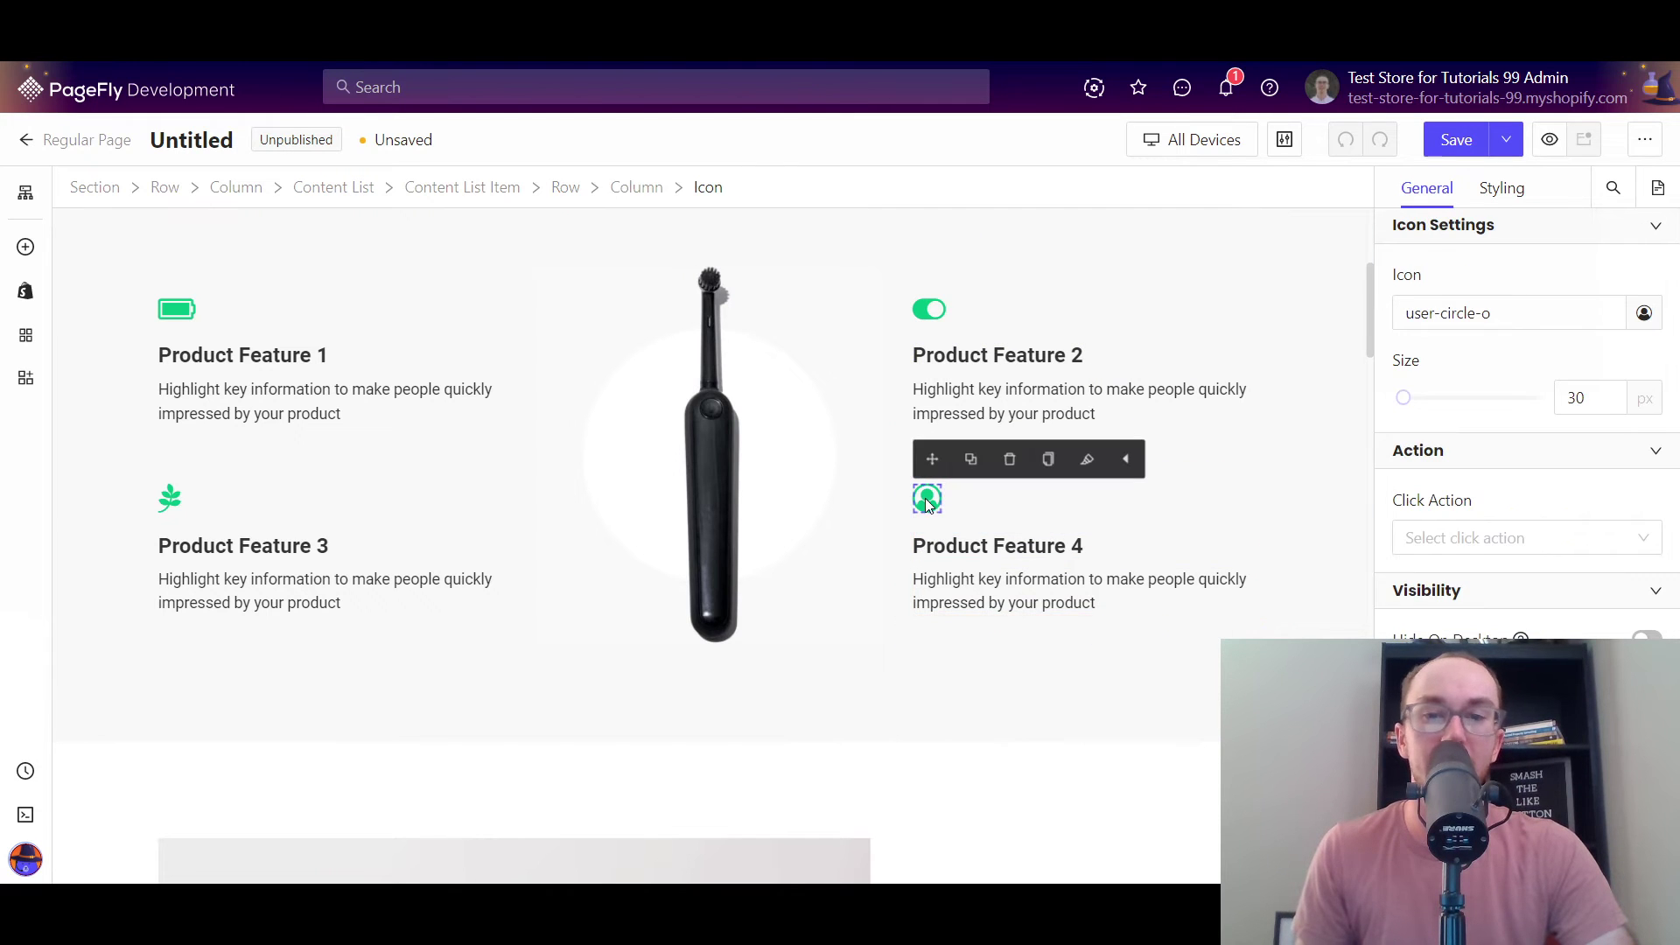
click(934, 713)
scroll(707, 701, up, 2)
scroll(619, 563, down, 2)
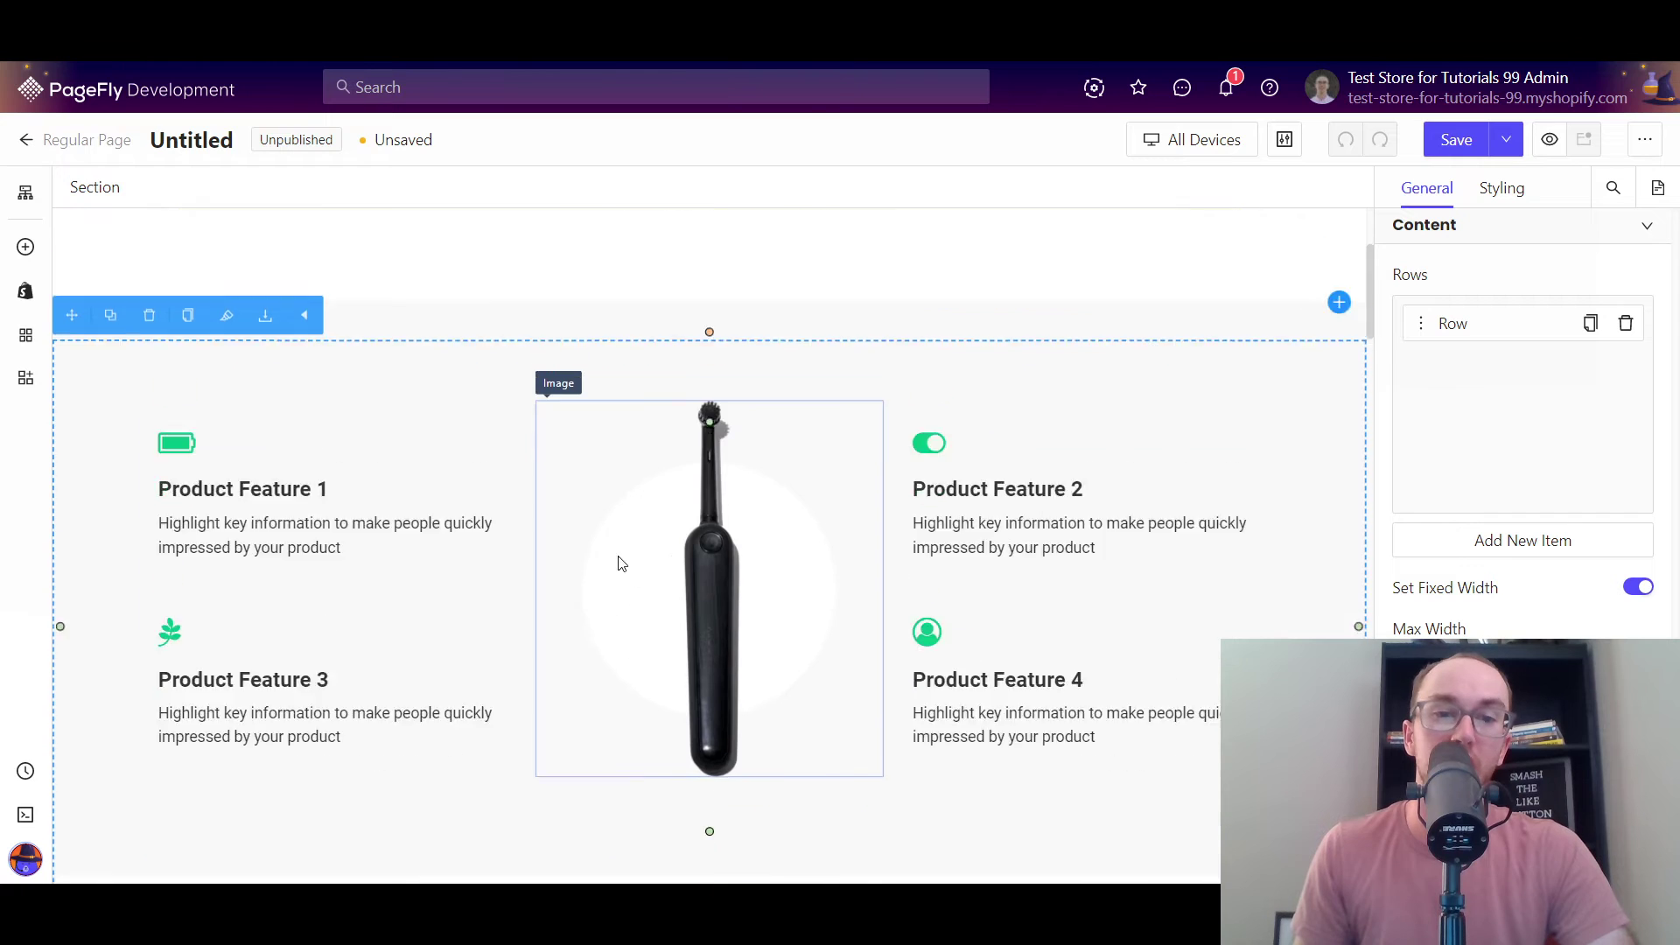
Step: Narrow both feature text columns beside the toothbrush image, and widen the Product Feature 1 and 3 column back out
drag(549, 420, 471, 449)
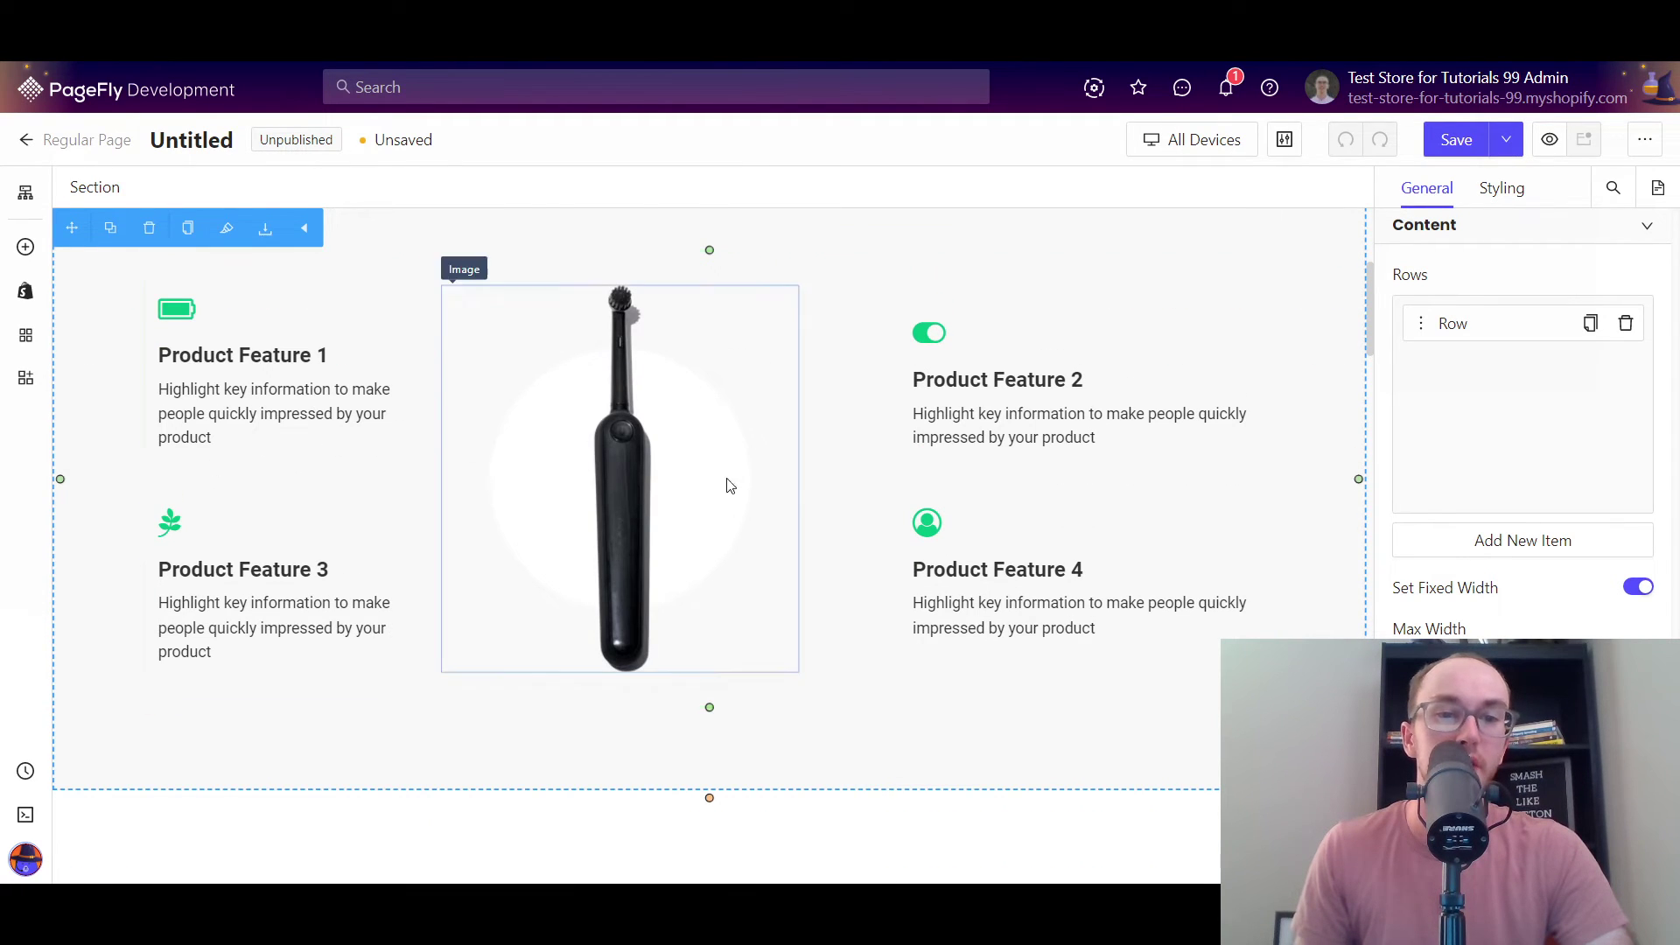
drag(898, 474, 1024, 478)
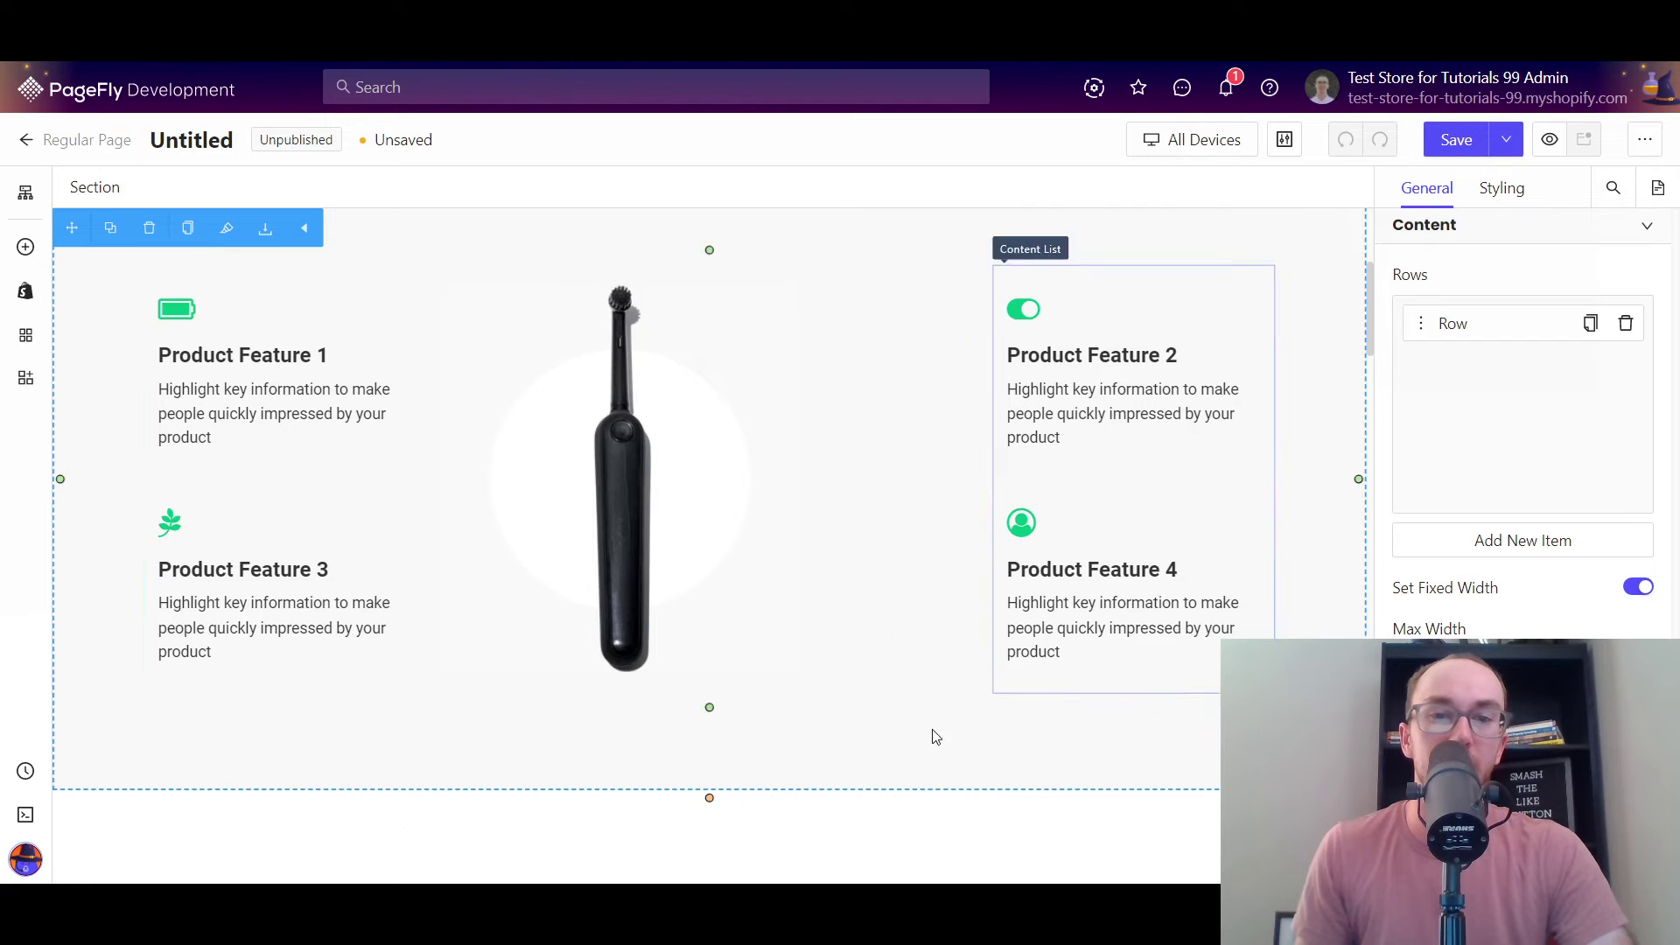
scroll(528, 564, up, 1)
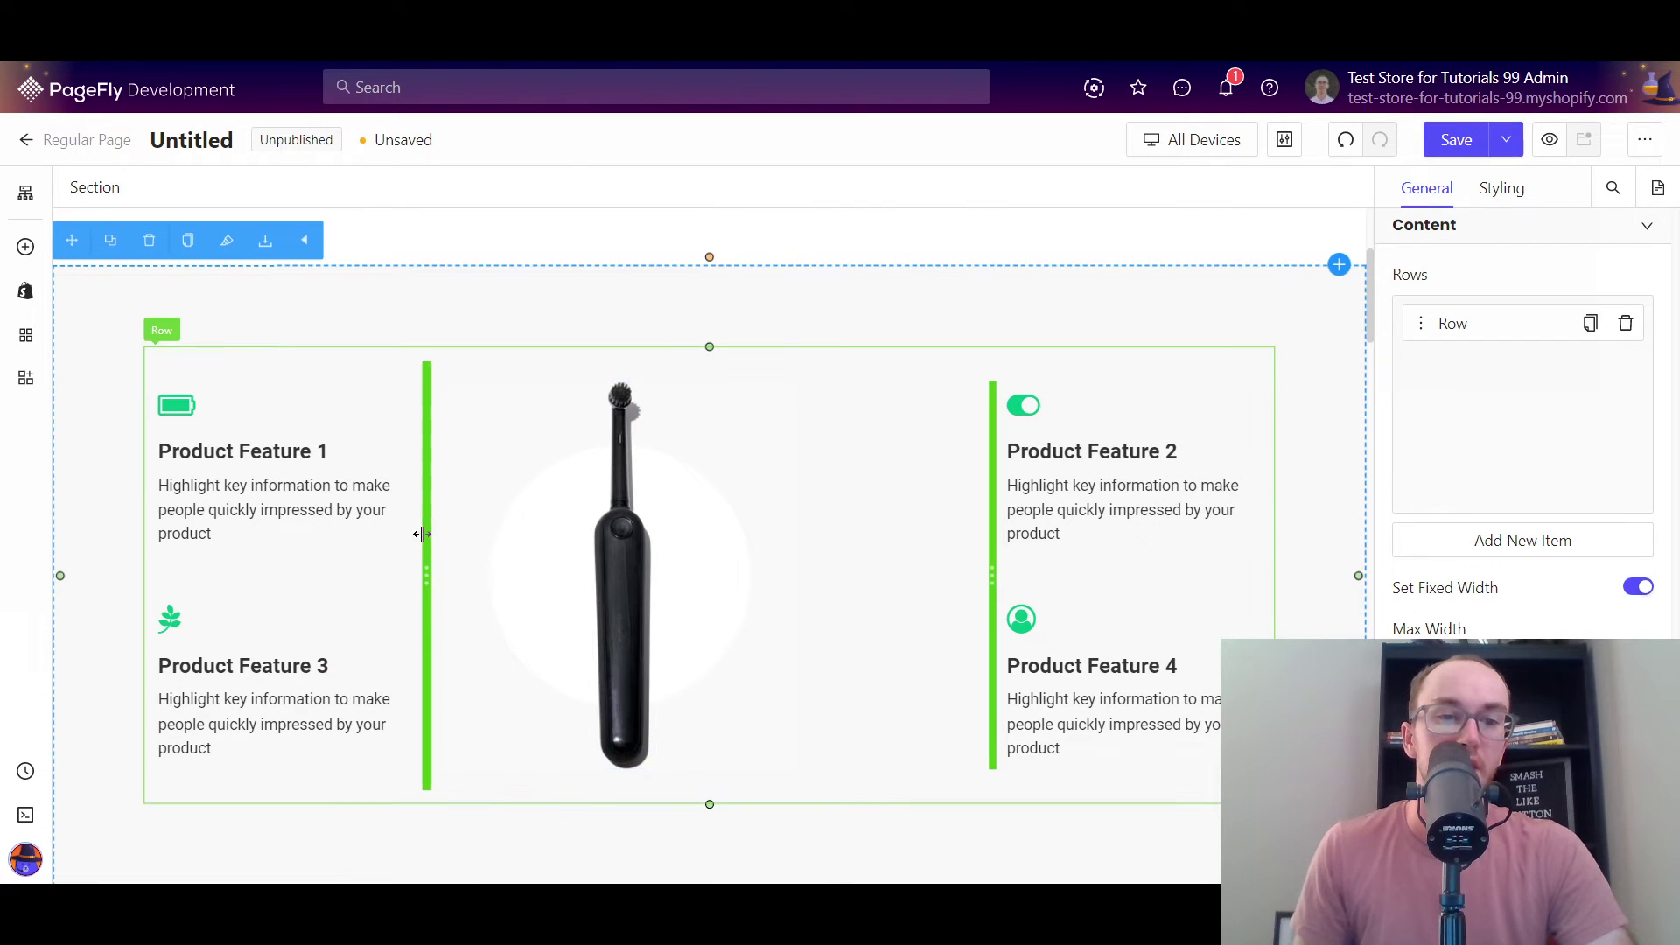
drag(521, 541, 550, 540)
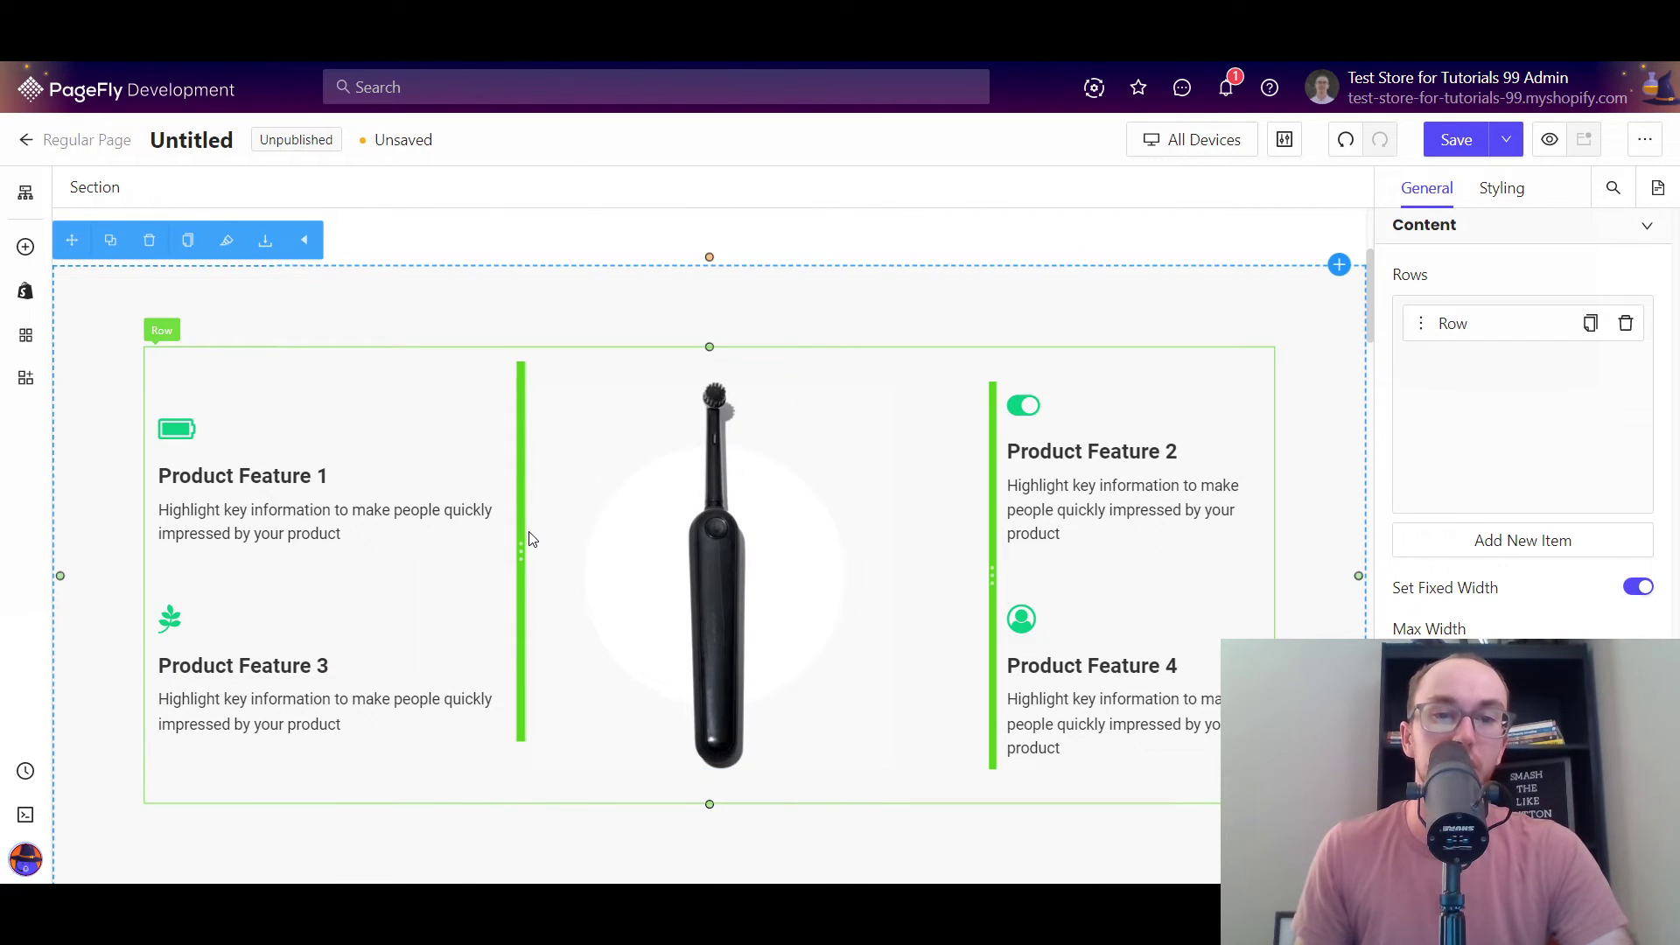
Step: Replace the Product Feature 2 heading text with "good toothbrush"
scroll(873, 586, down, 1)
click(867, 628)
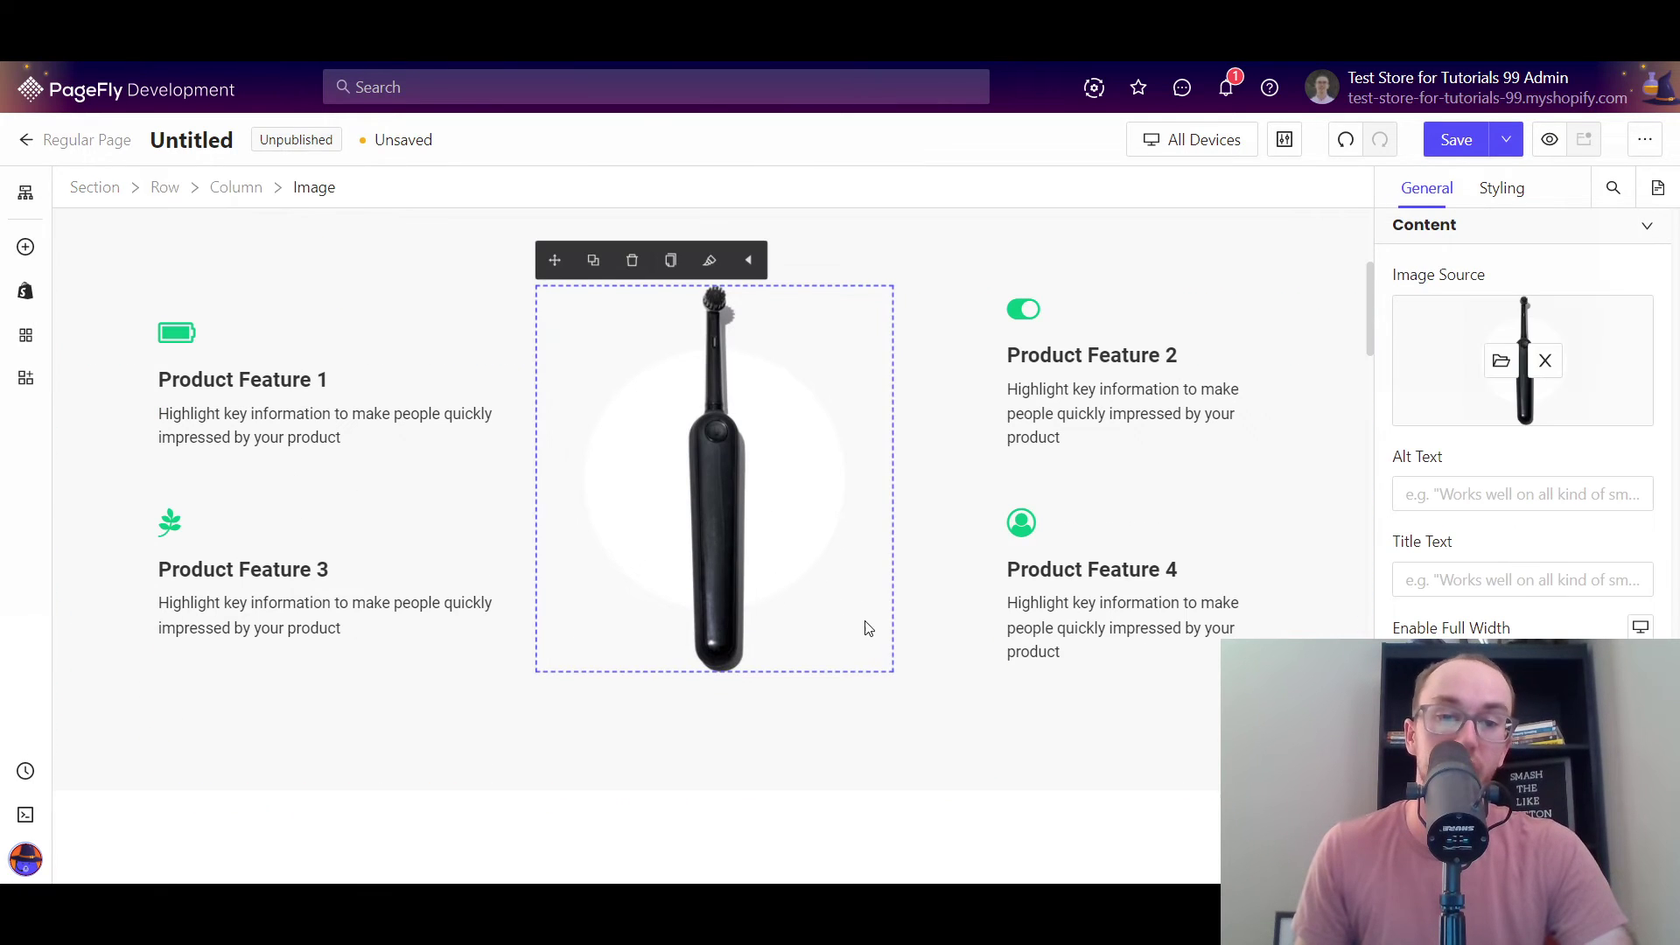
click(1134, 567)
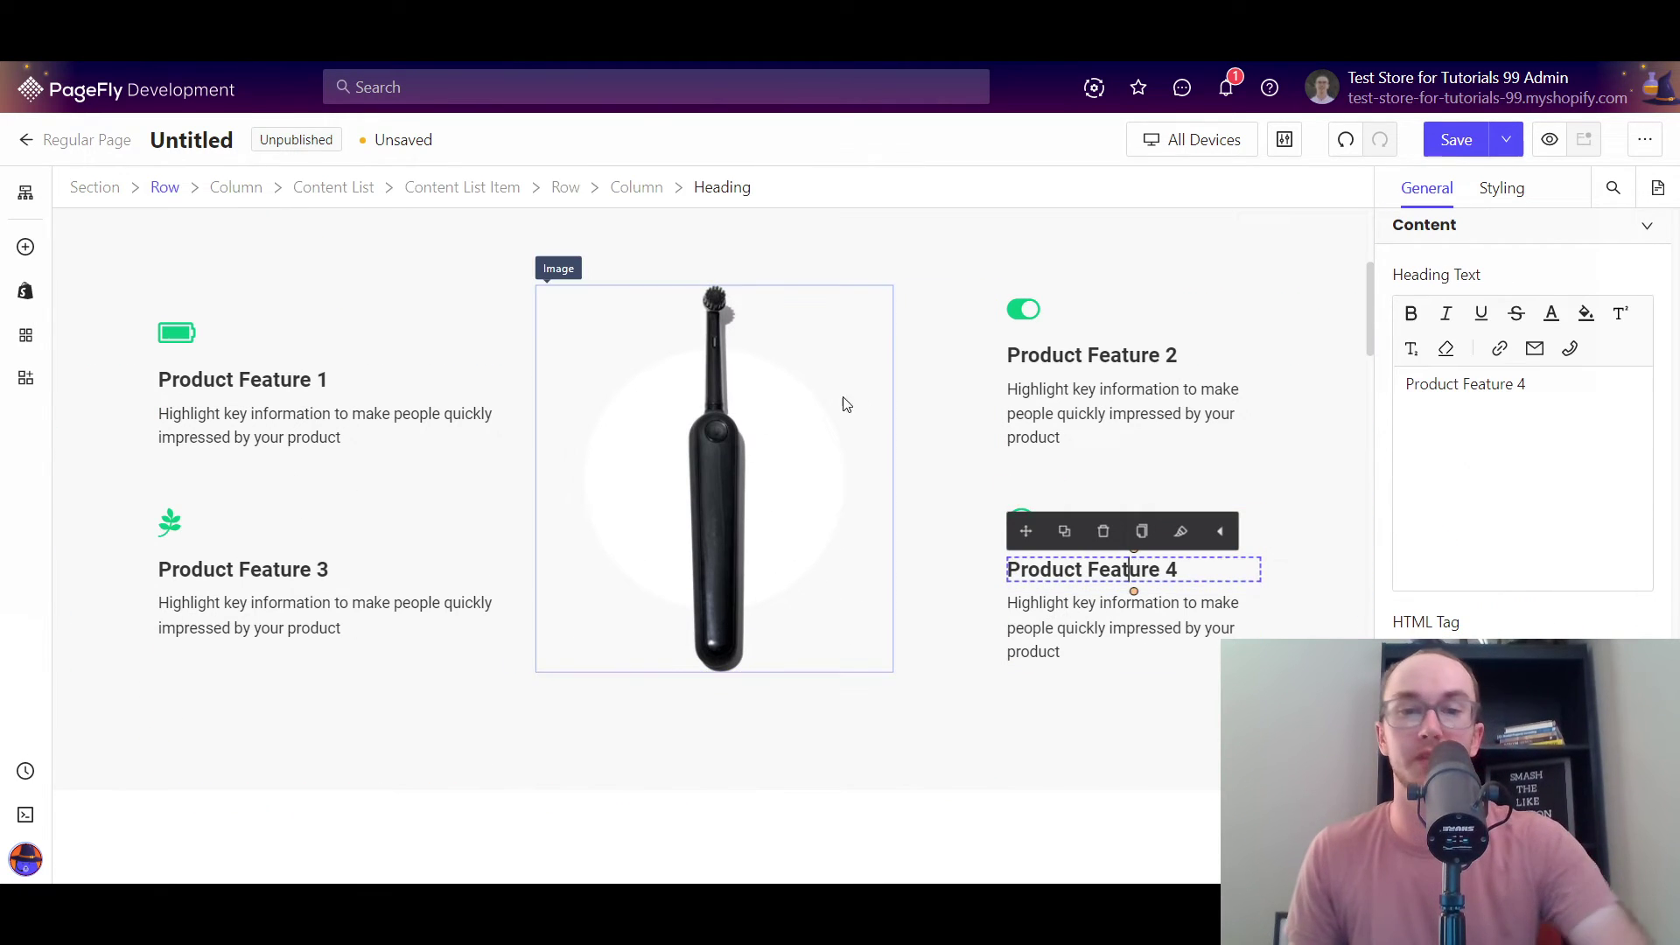
click(1088, 355)
drag(1197, 362, 1168, 357)
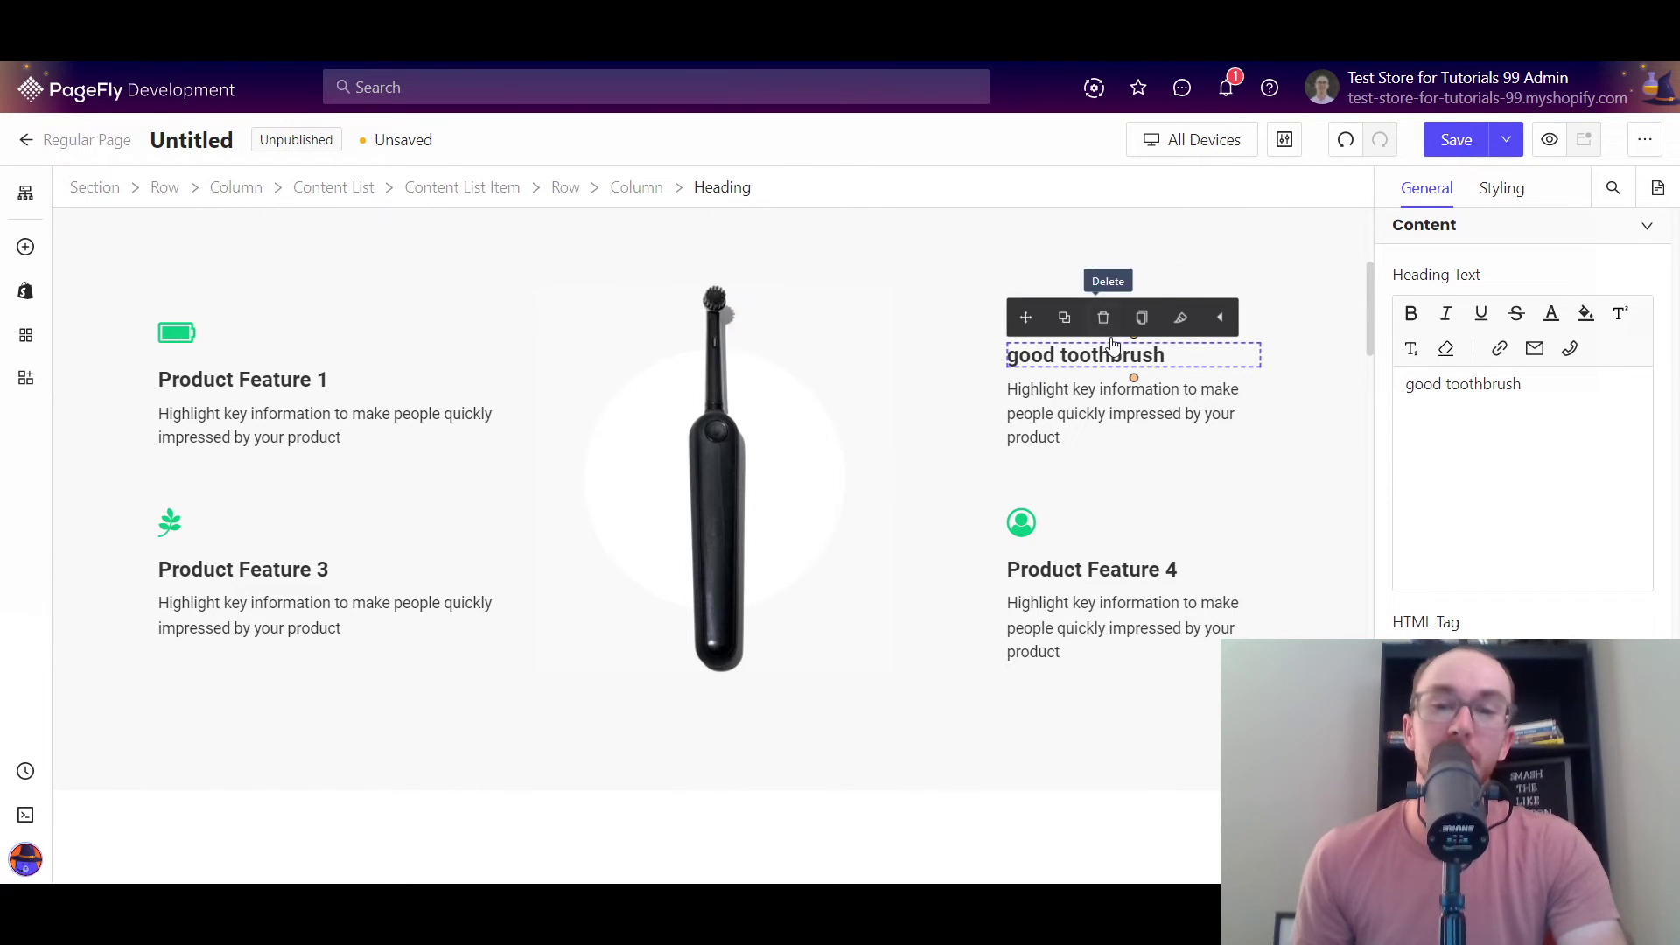
click(956, 736)
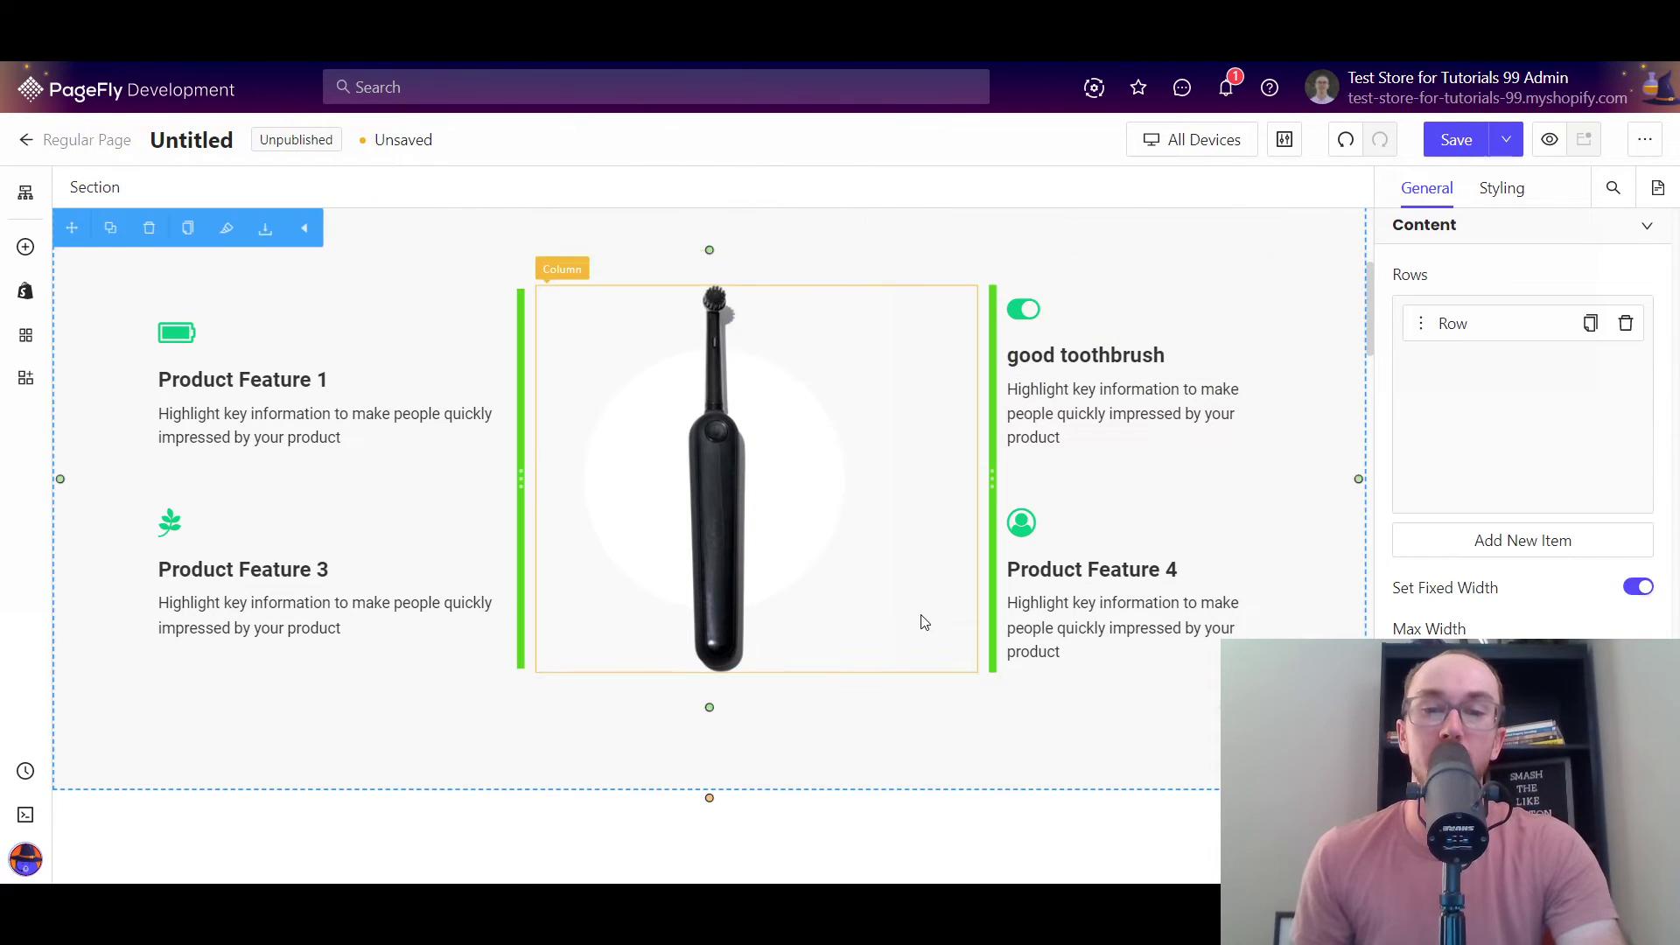
Step: Look through the Tutorial Video, Product functions, Competitive advantage, customer review, Why choose us and FAQ blocks of the page
scroll(924, 622, down, 9)
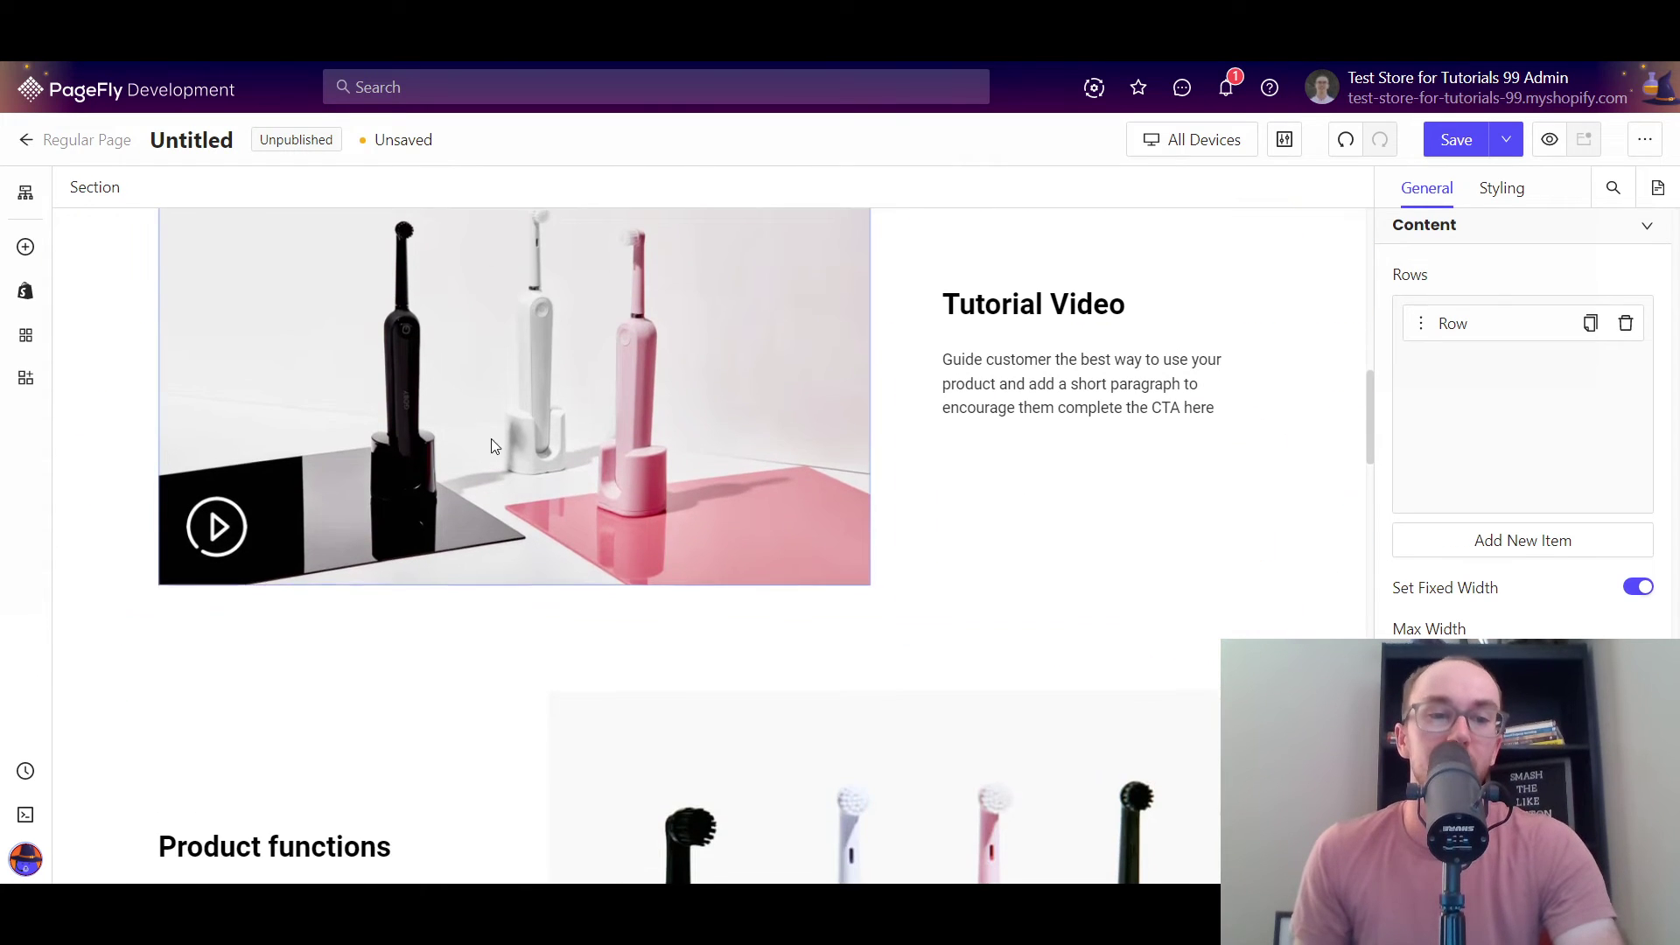
scroll(490, 446, up, 3)
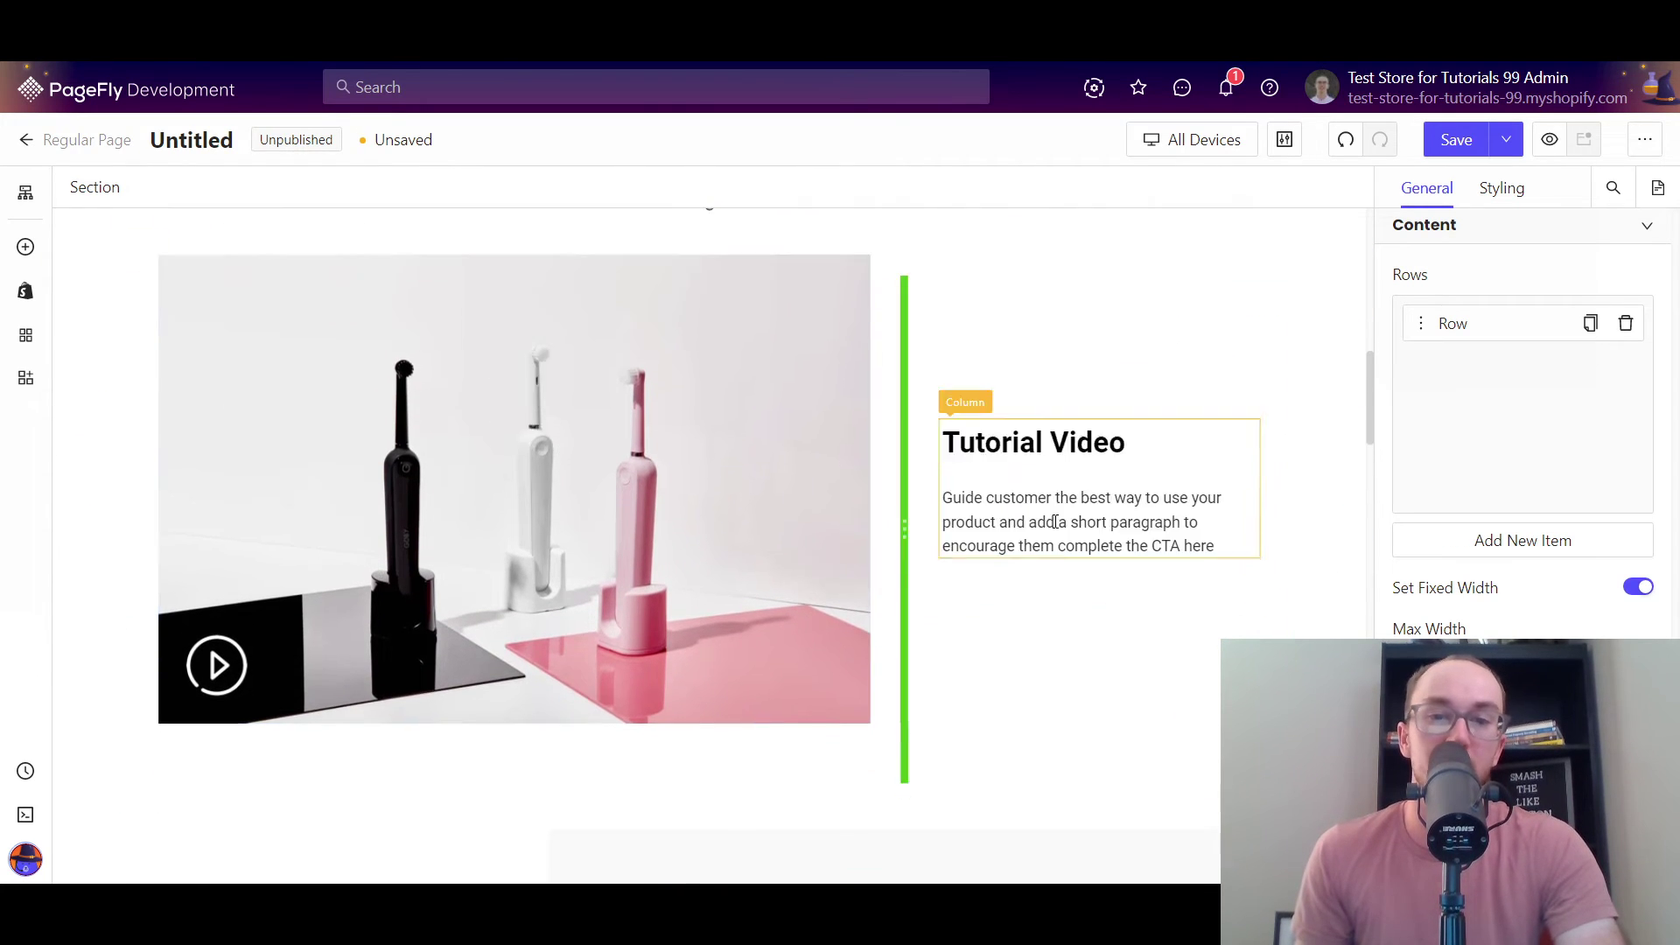
scroll(1055, 522, up, 10)
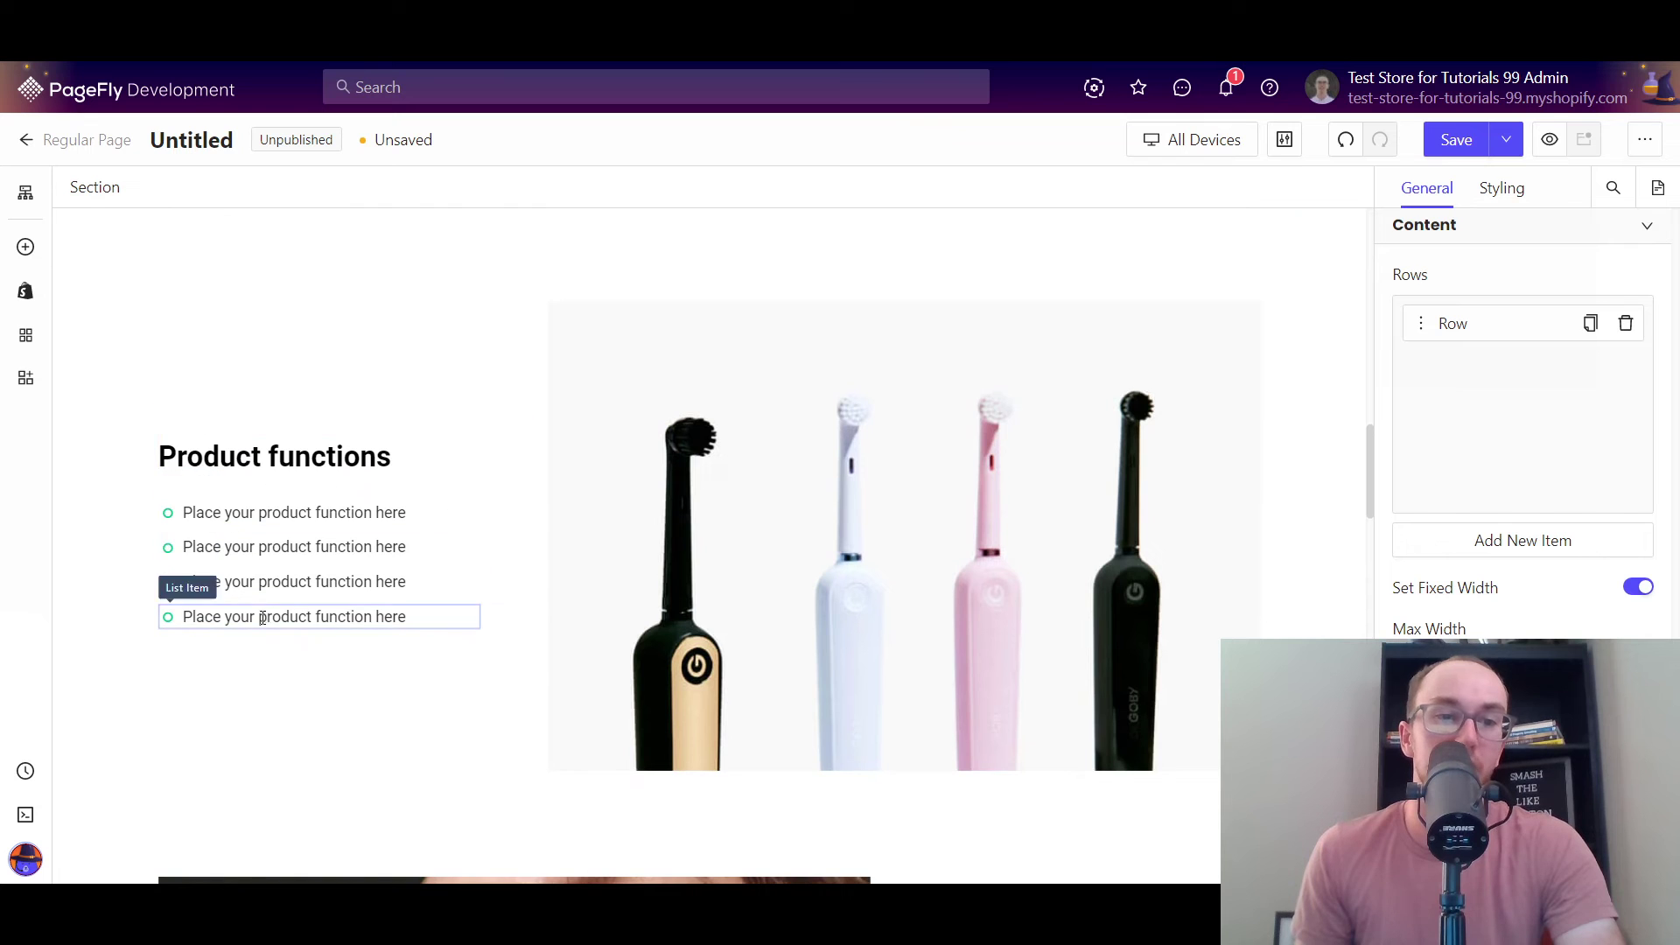
scroll(301, 625, down, 9)
scroll(742, 344, up, 3)
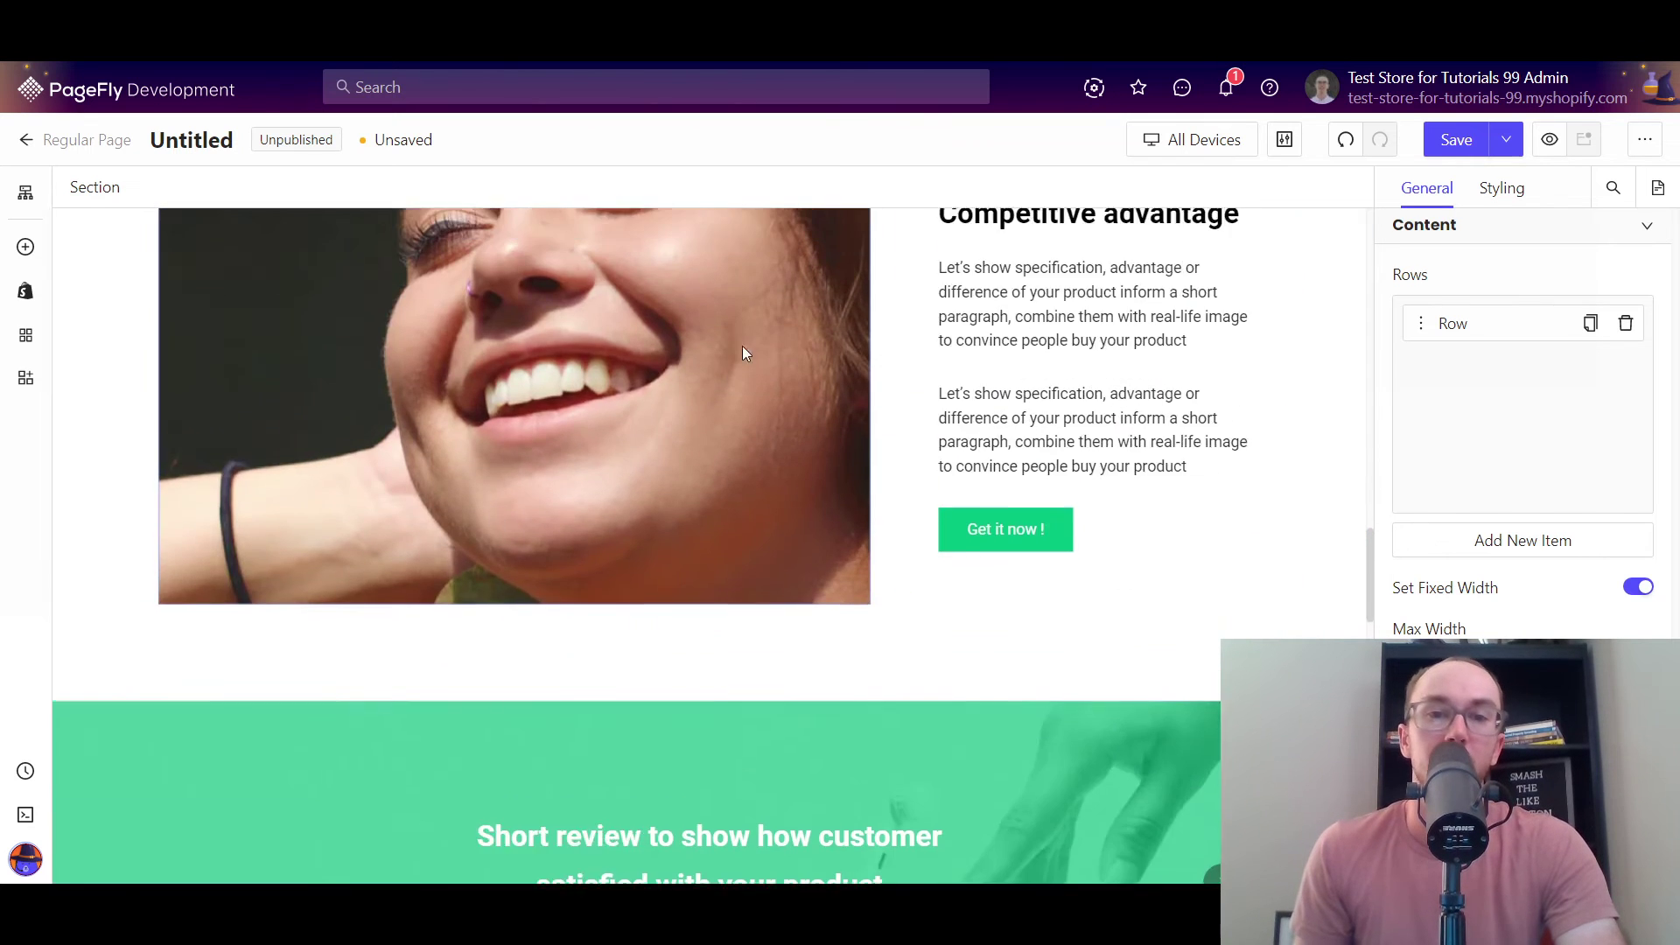
scroll(981, 505, down, 15)
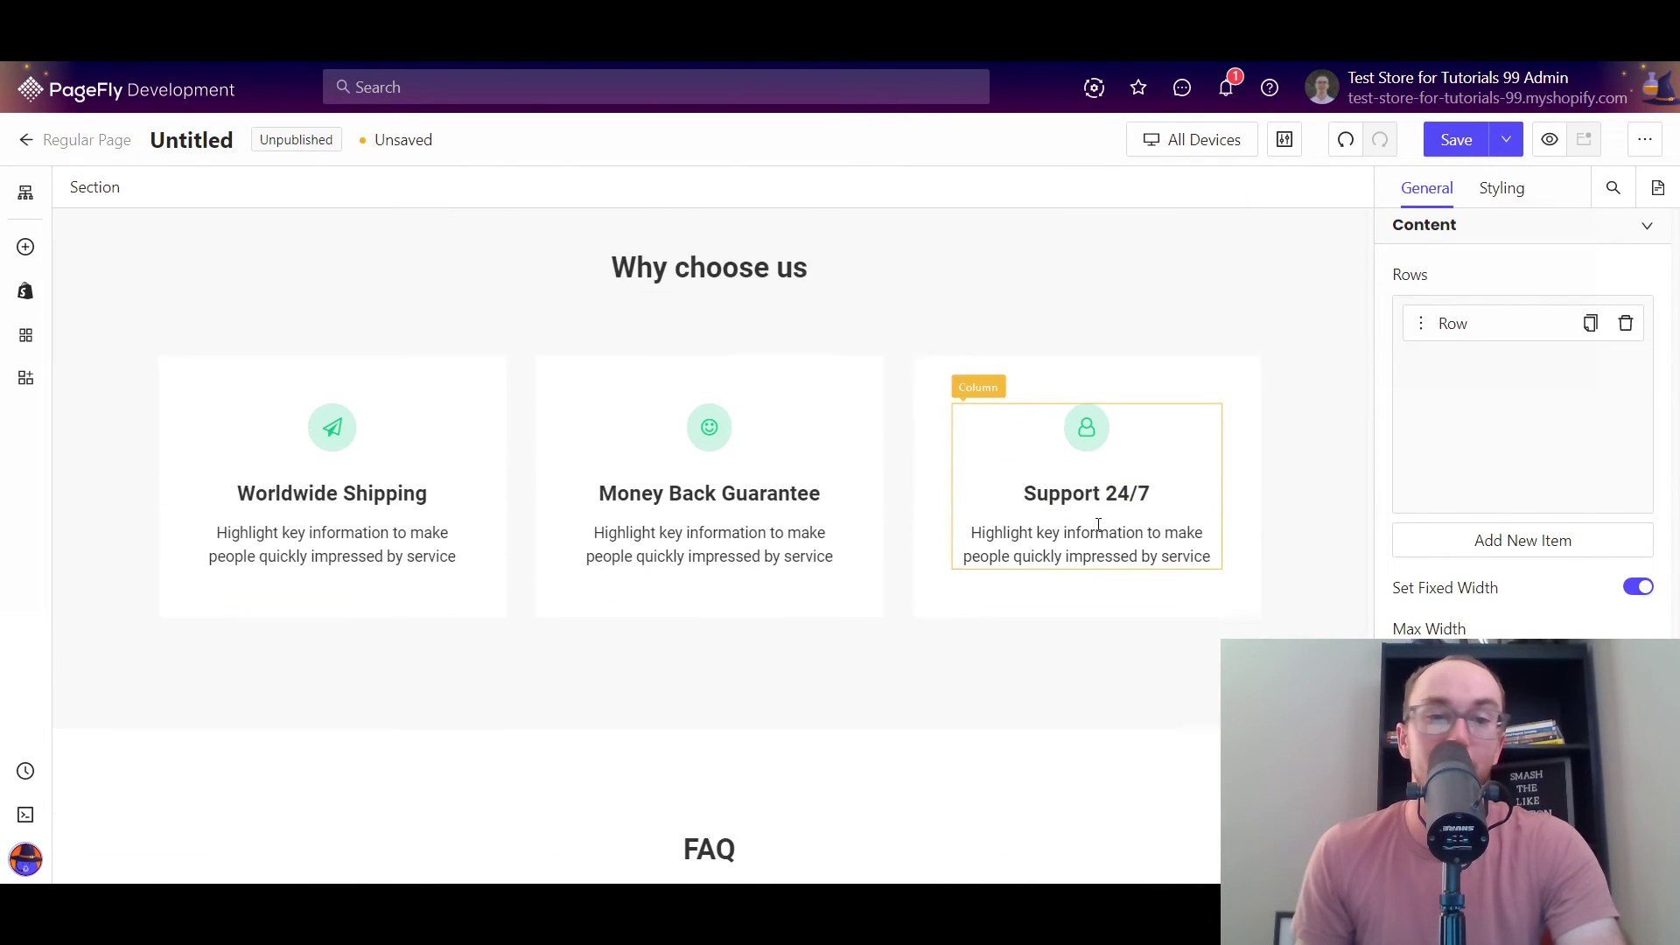
scroll(881, 488, down, 7)
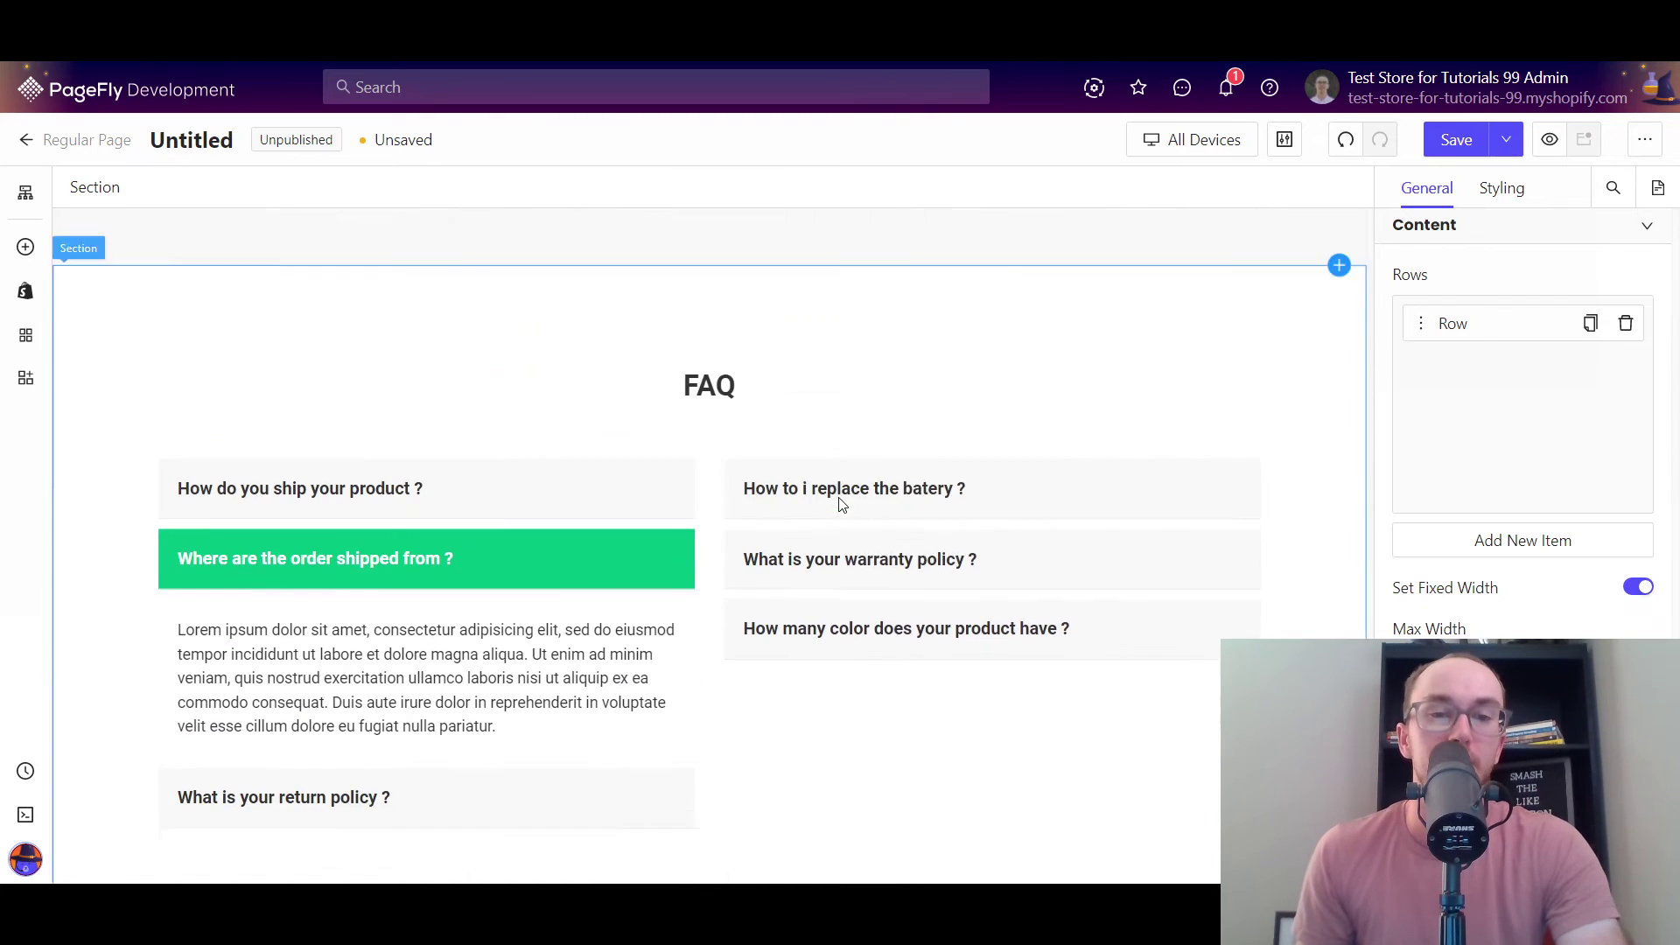
scroll(764, 608, down, 4)
scroll(690, 626, up, 12)
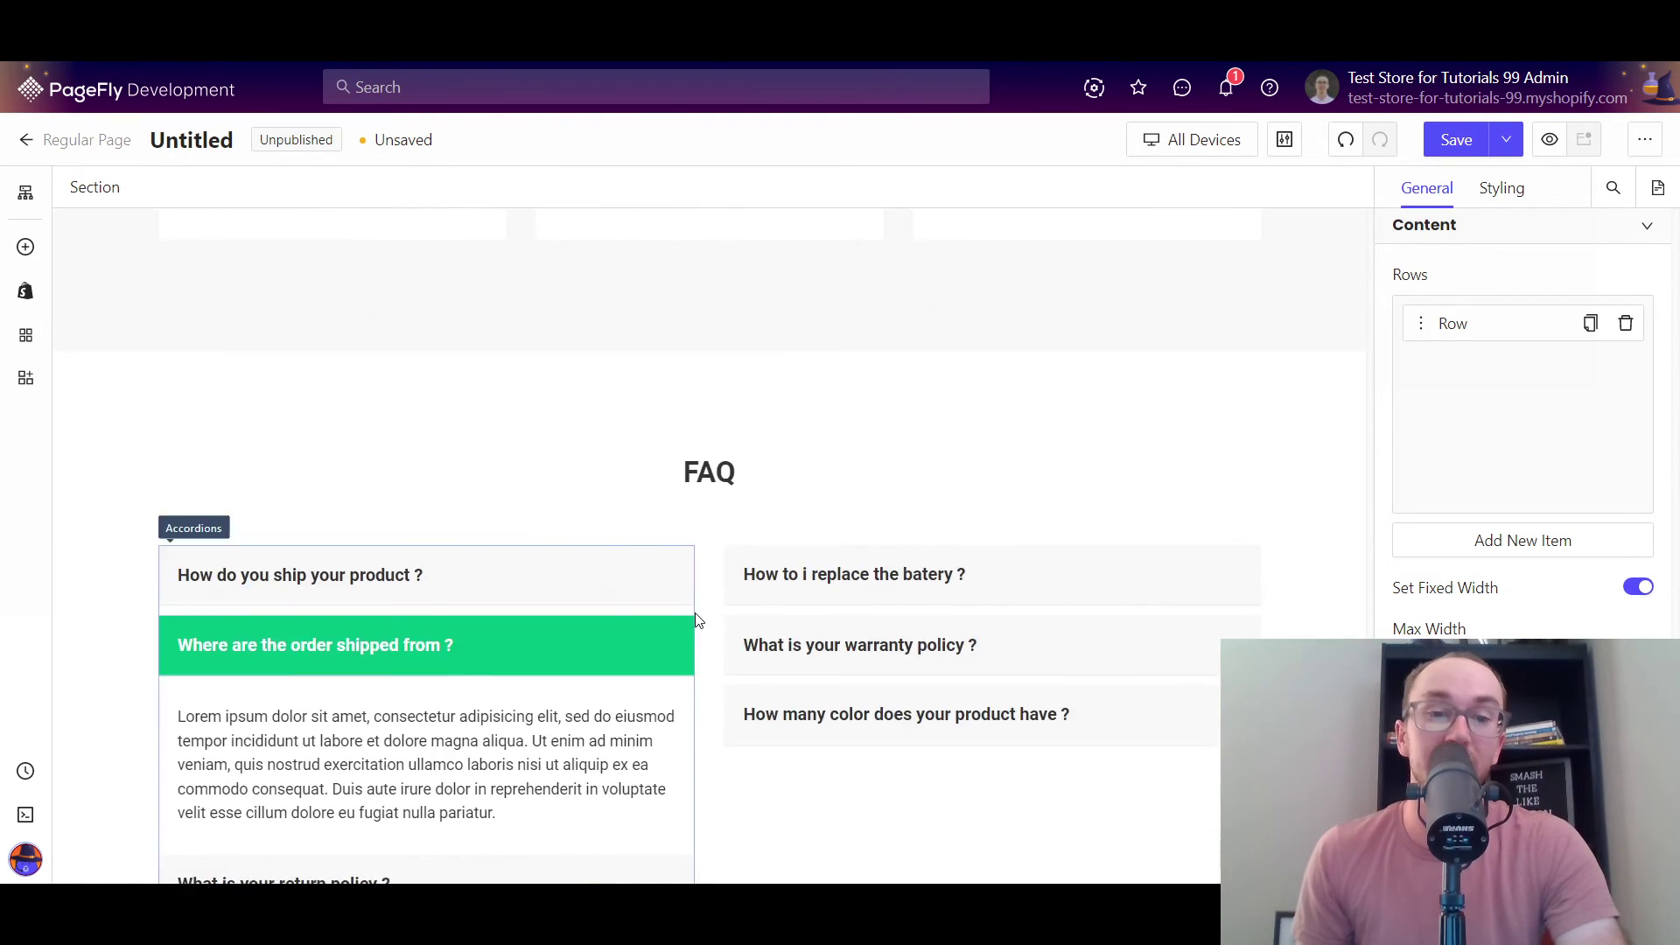
scroll(696, 621, up, 20)
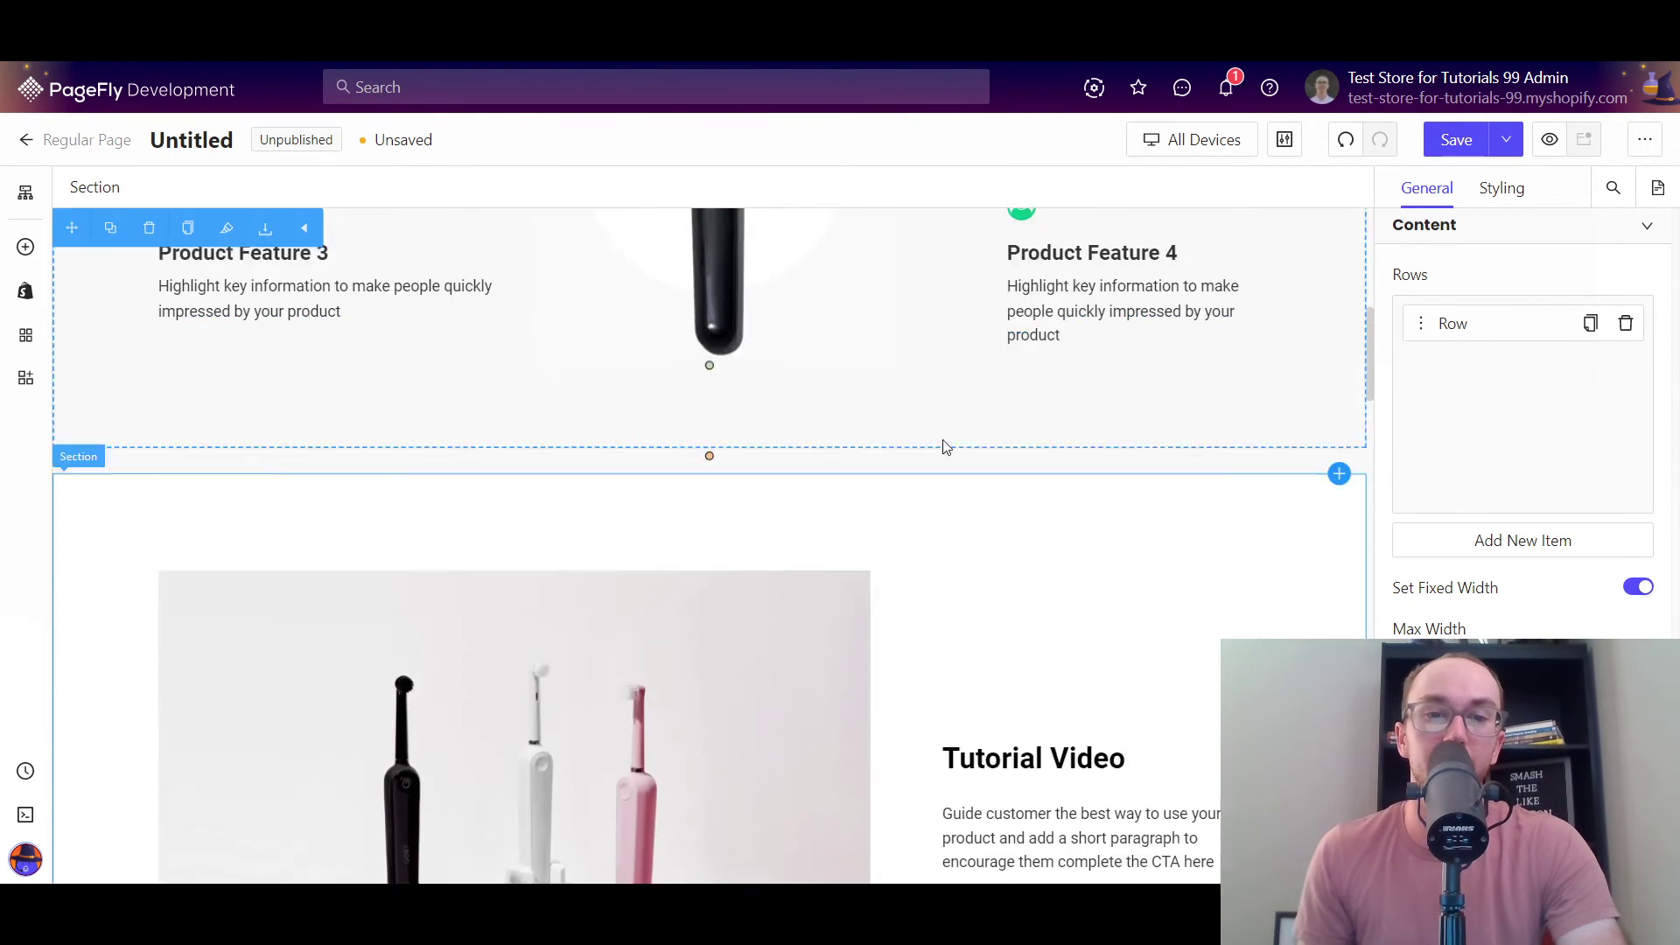
Step: Select the section containing the Tutorial Video block and examine the rows it holds
scroll(1354, 342, down, 6)
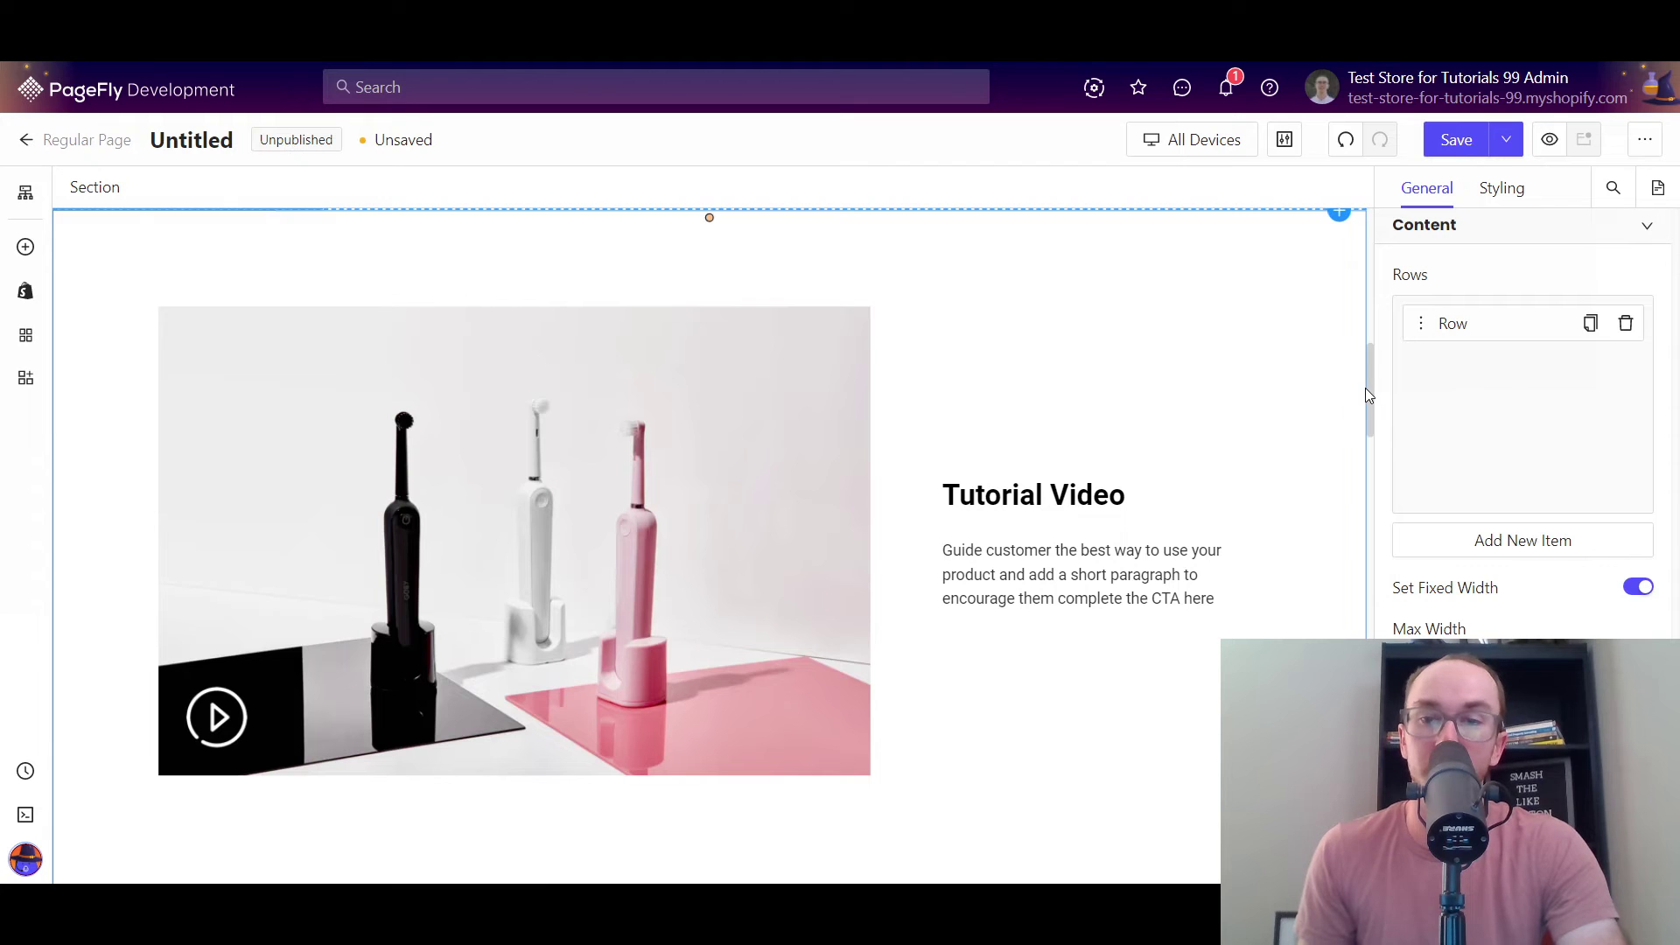
click(1365, 387)
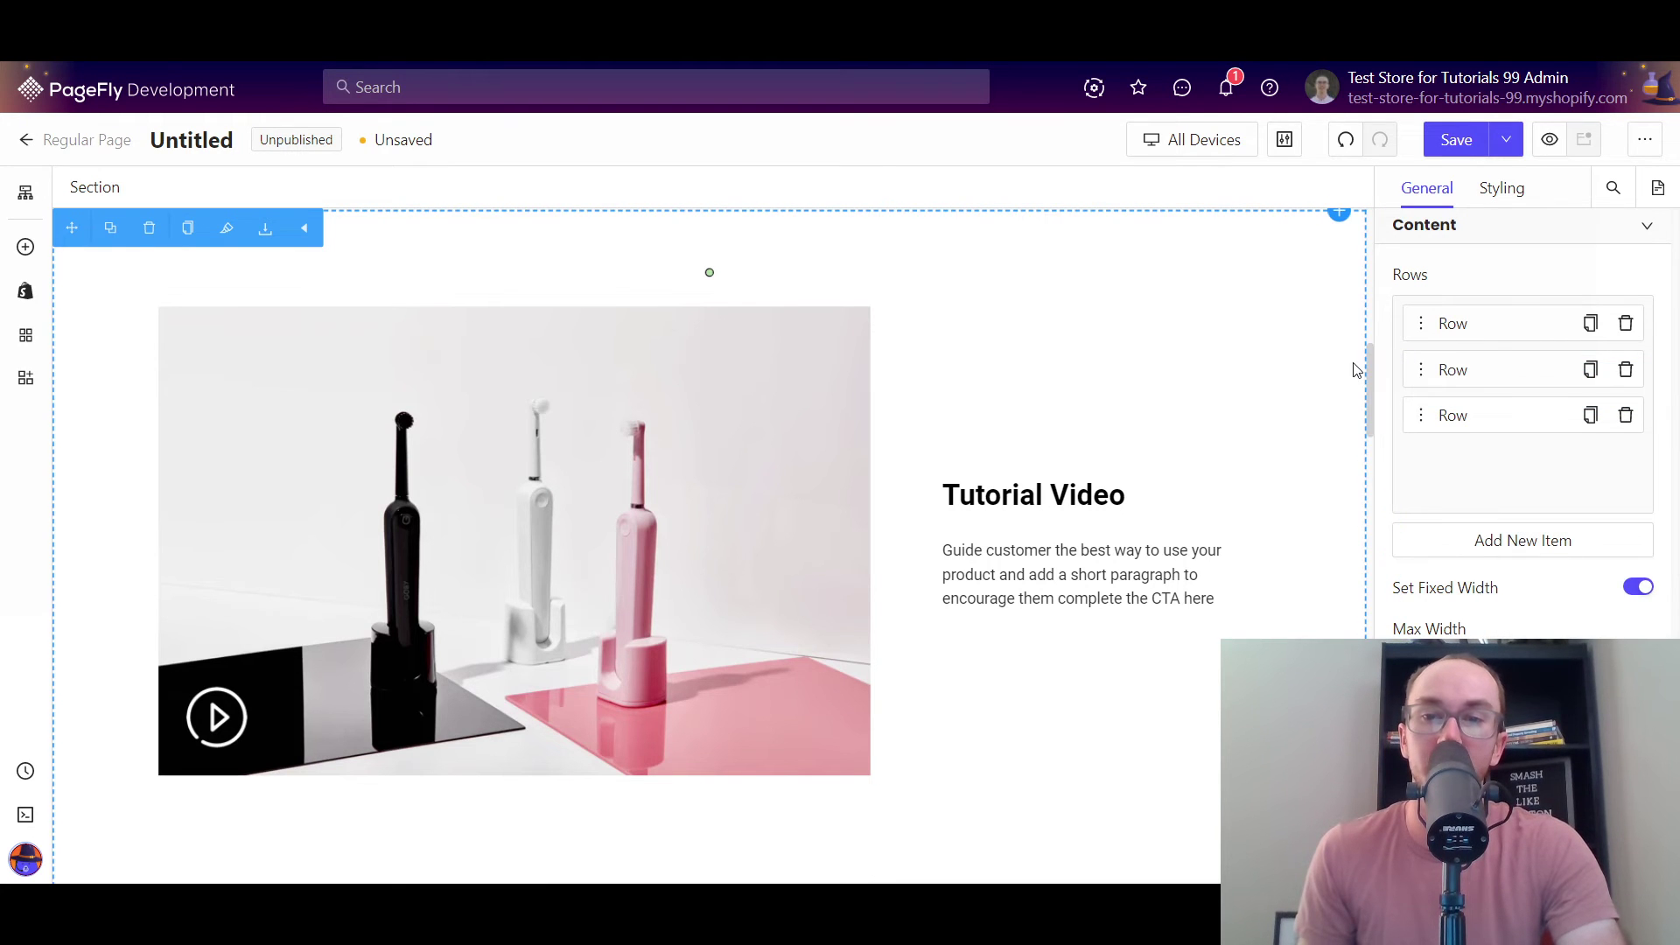
scroll(1367, 376, down, 10)
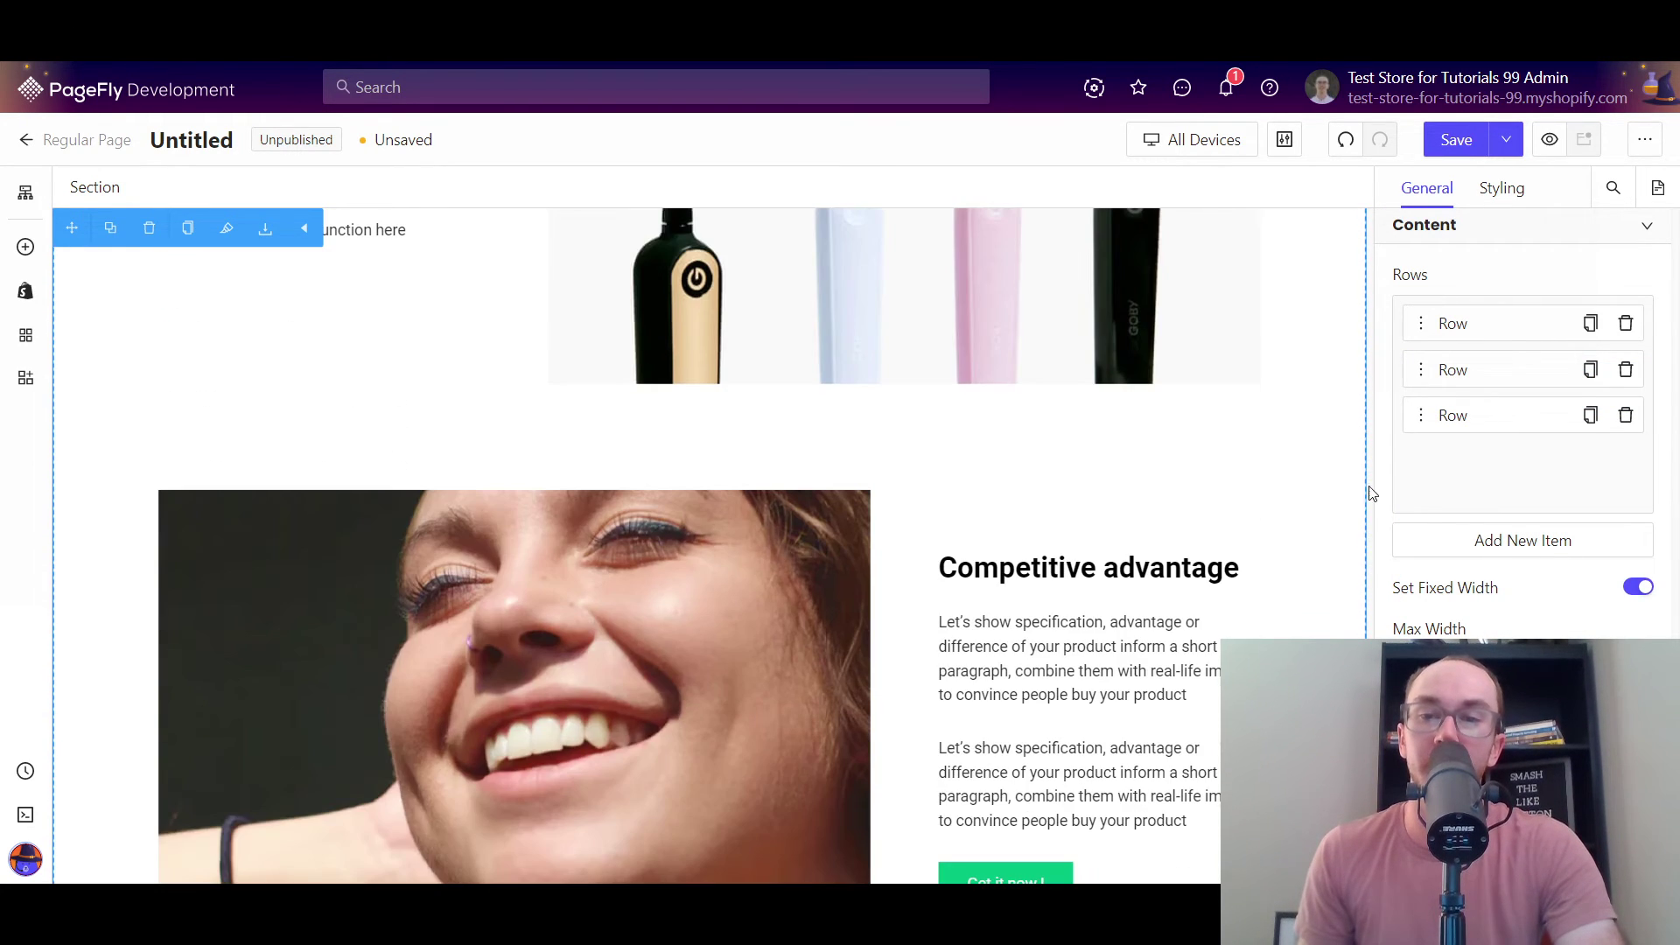
scroll(1345, 533, up, 10)
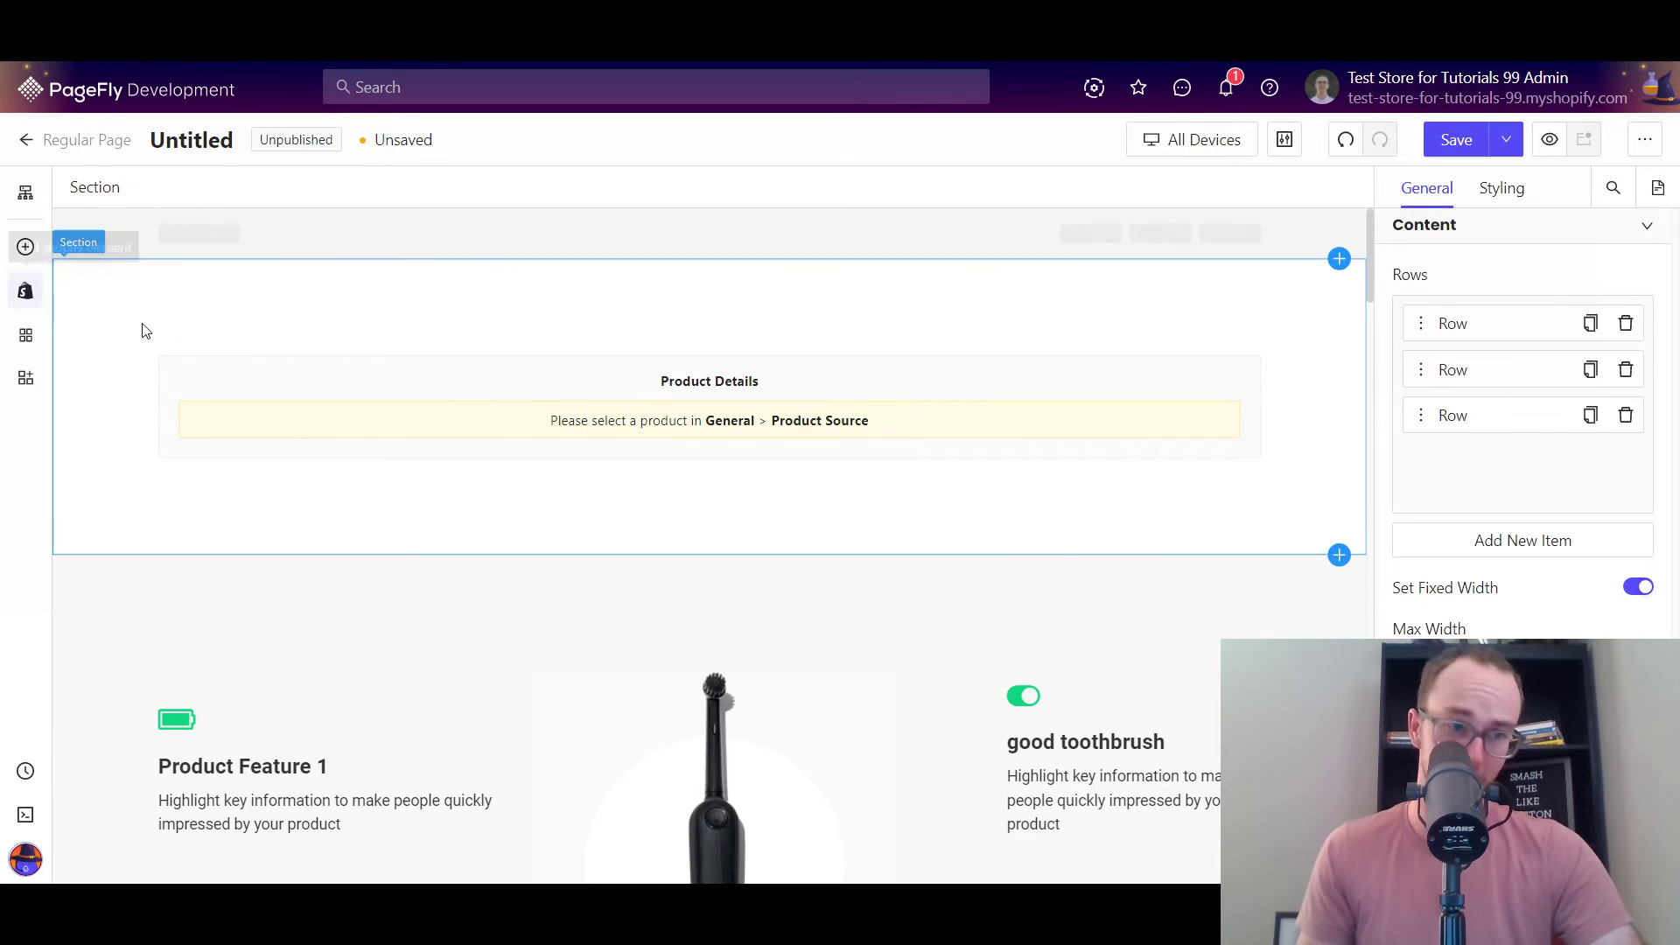
Step: Browse the available Shopify elements in the Product, Collection, Form and Blog Posts groups, and close the element list
click(26, 294)
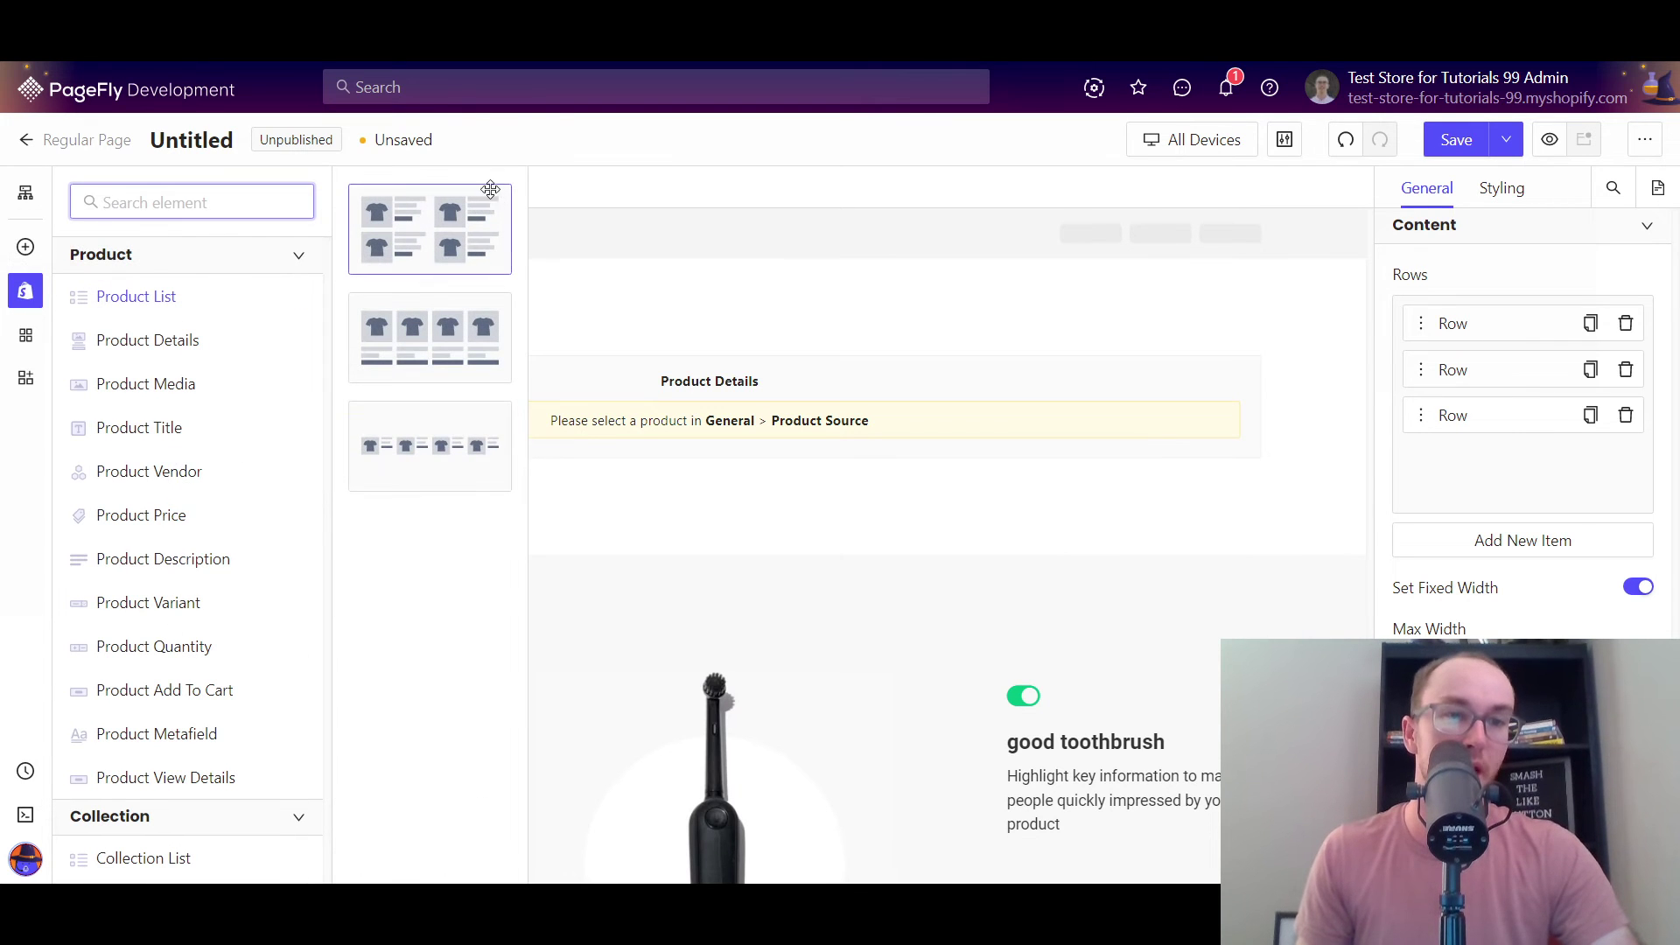
scroll(165, 491, down, 3)
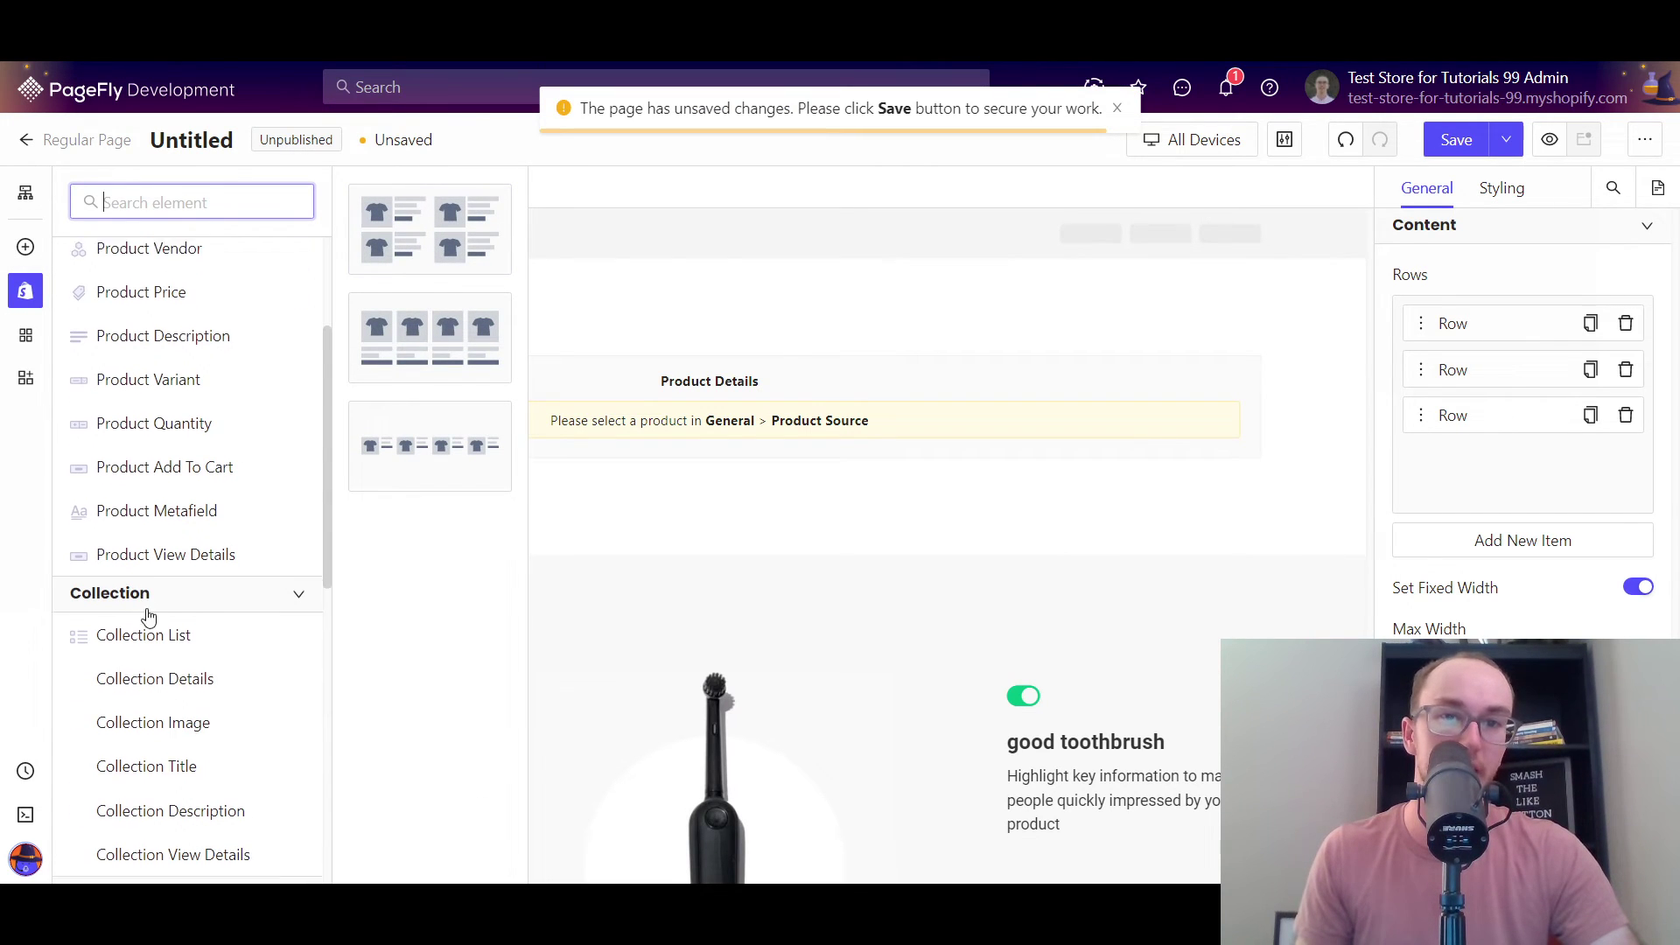
scroll(162, 656, down, 1)
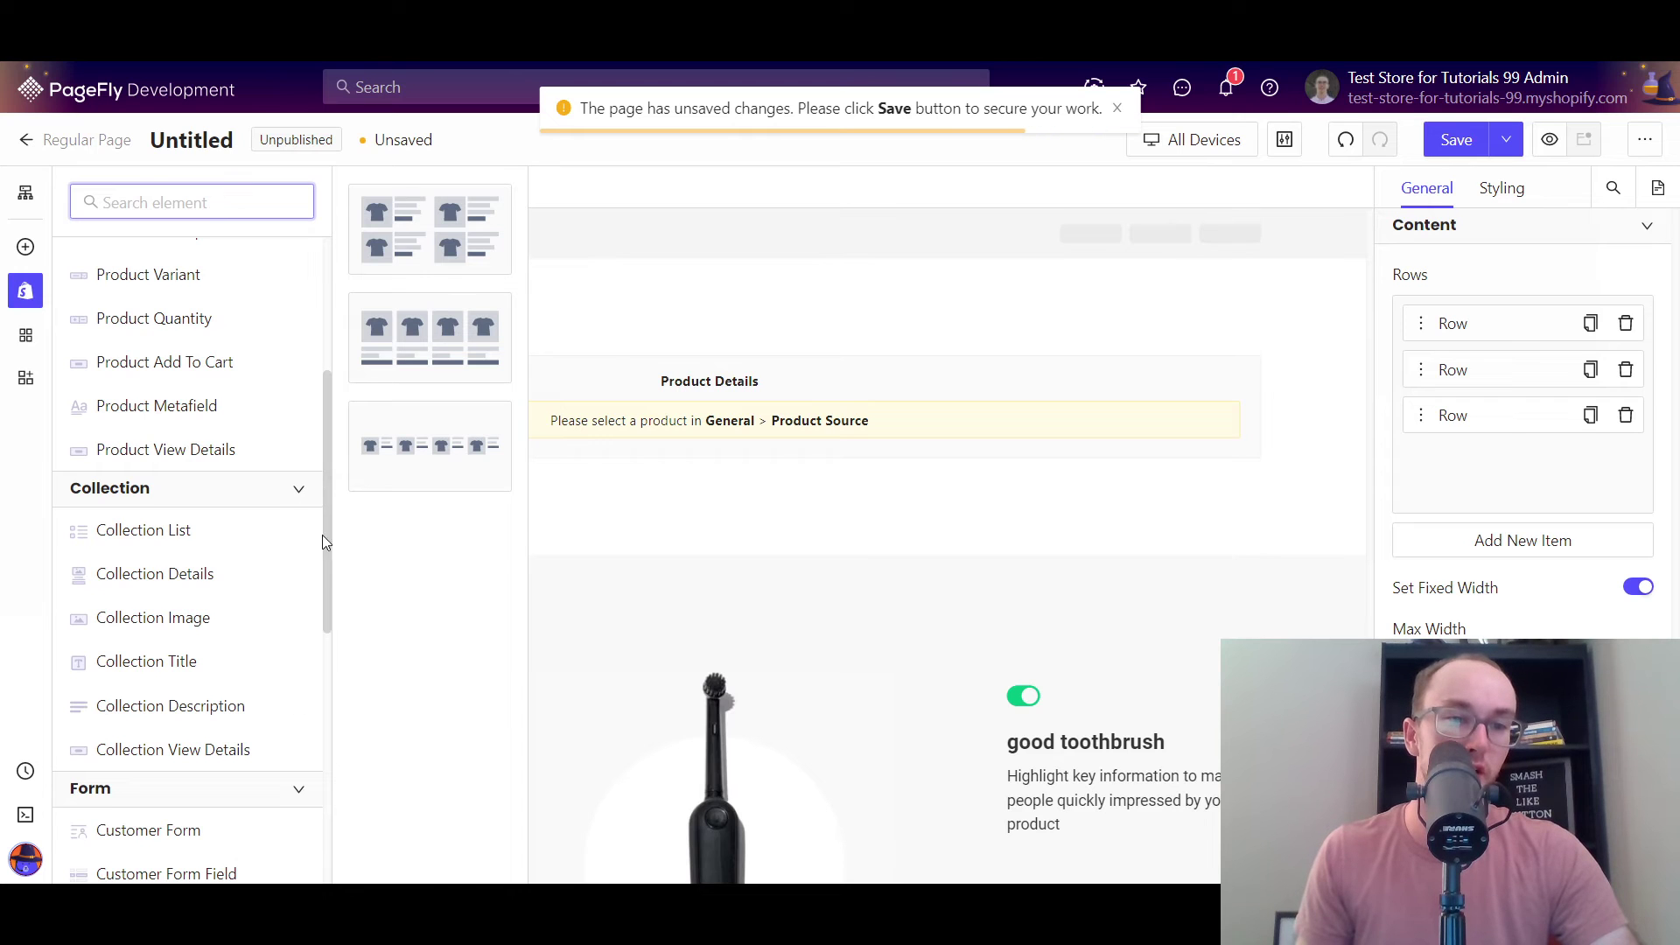
scroll(317, 672, down, 5)
scroll(316, 683, down, 1)
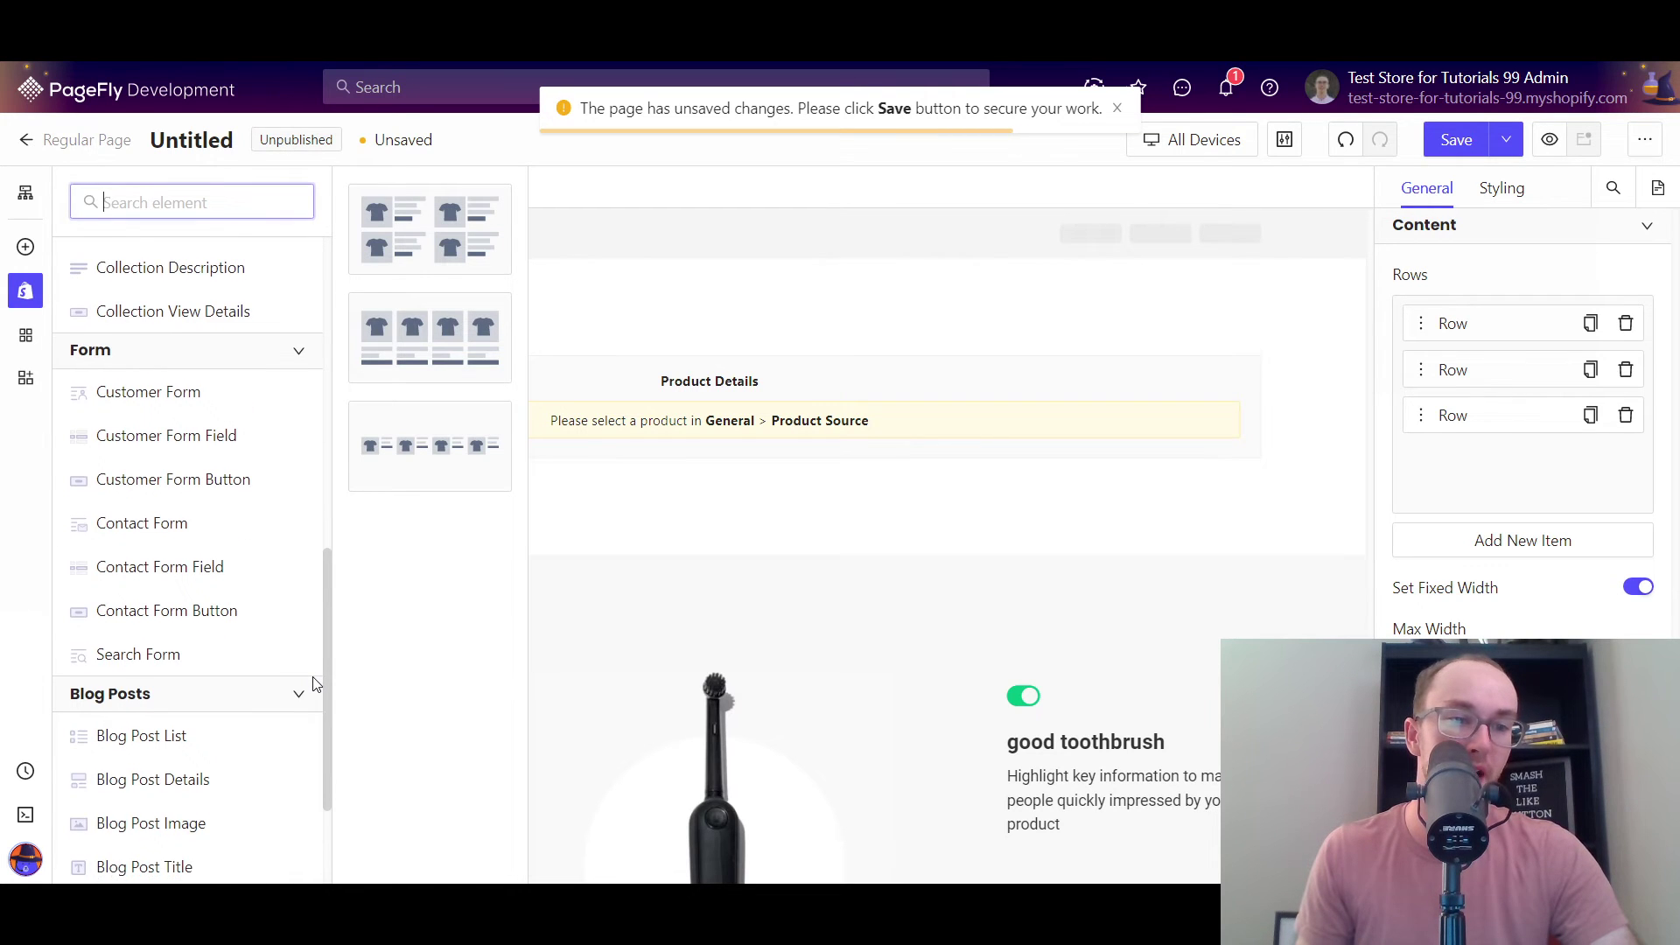
scroll(225, 665, up, 9)
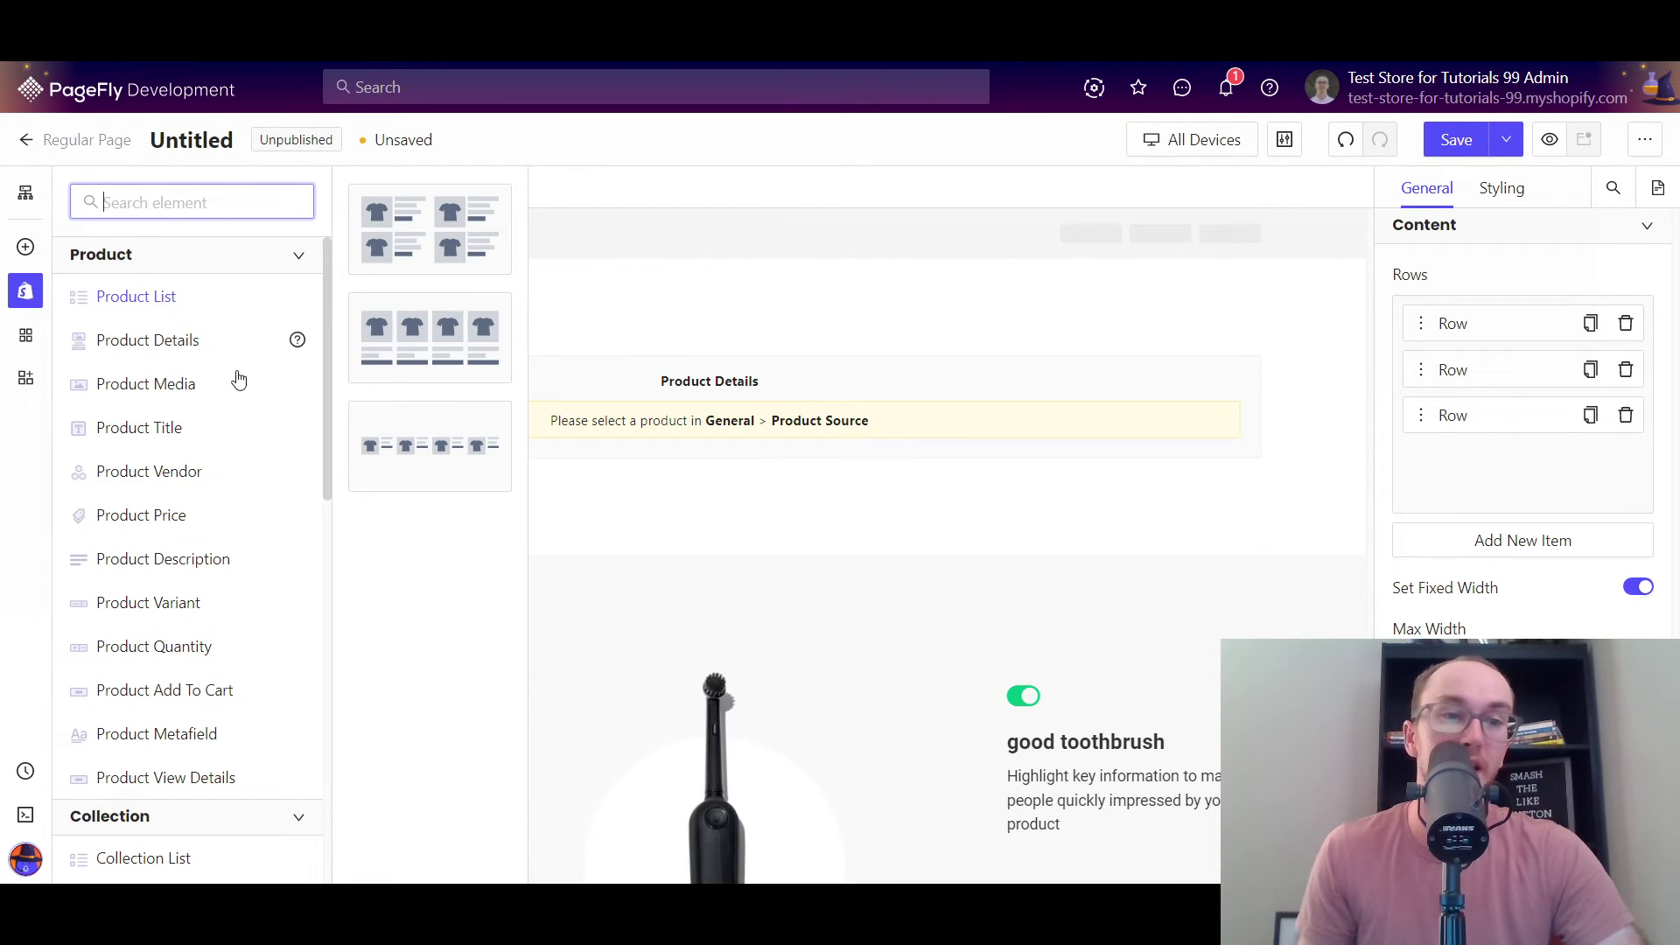
scroll(175, 560, down, 2)
scroll(249, 477, up, 2)
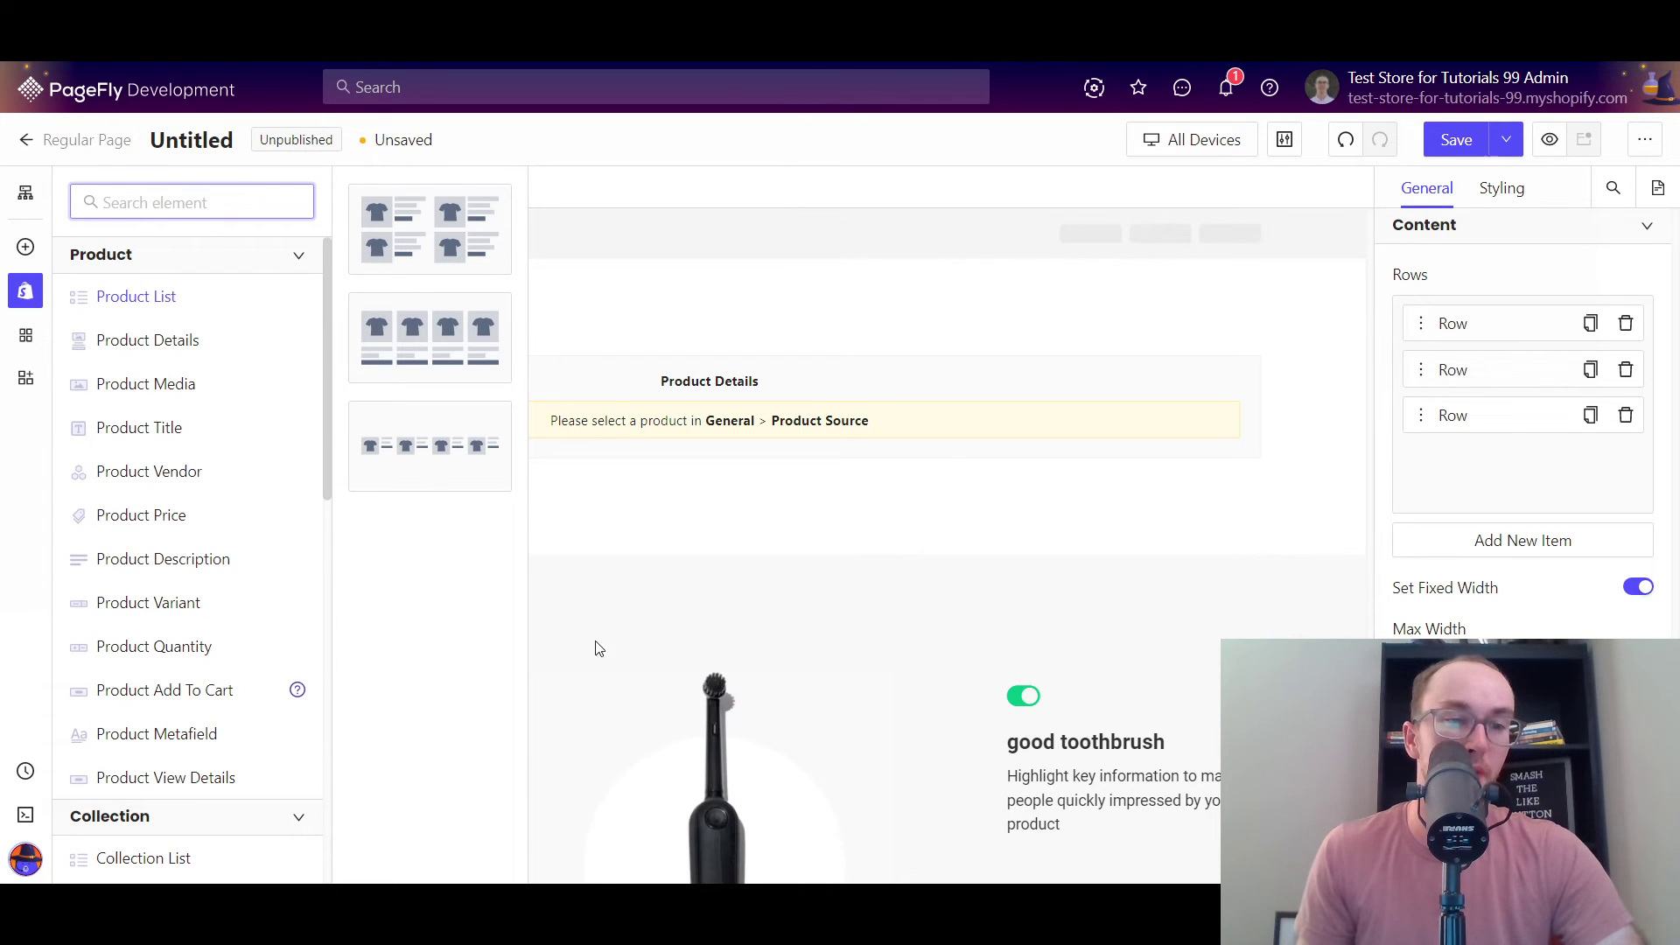
scroll(245, 525, down, 1)
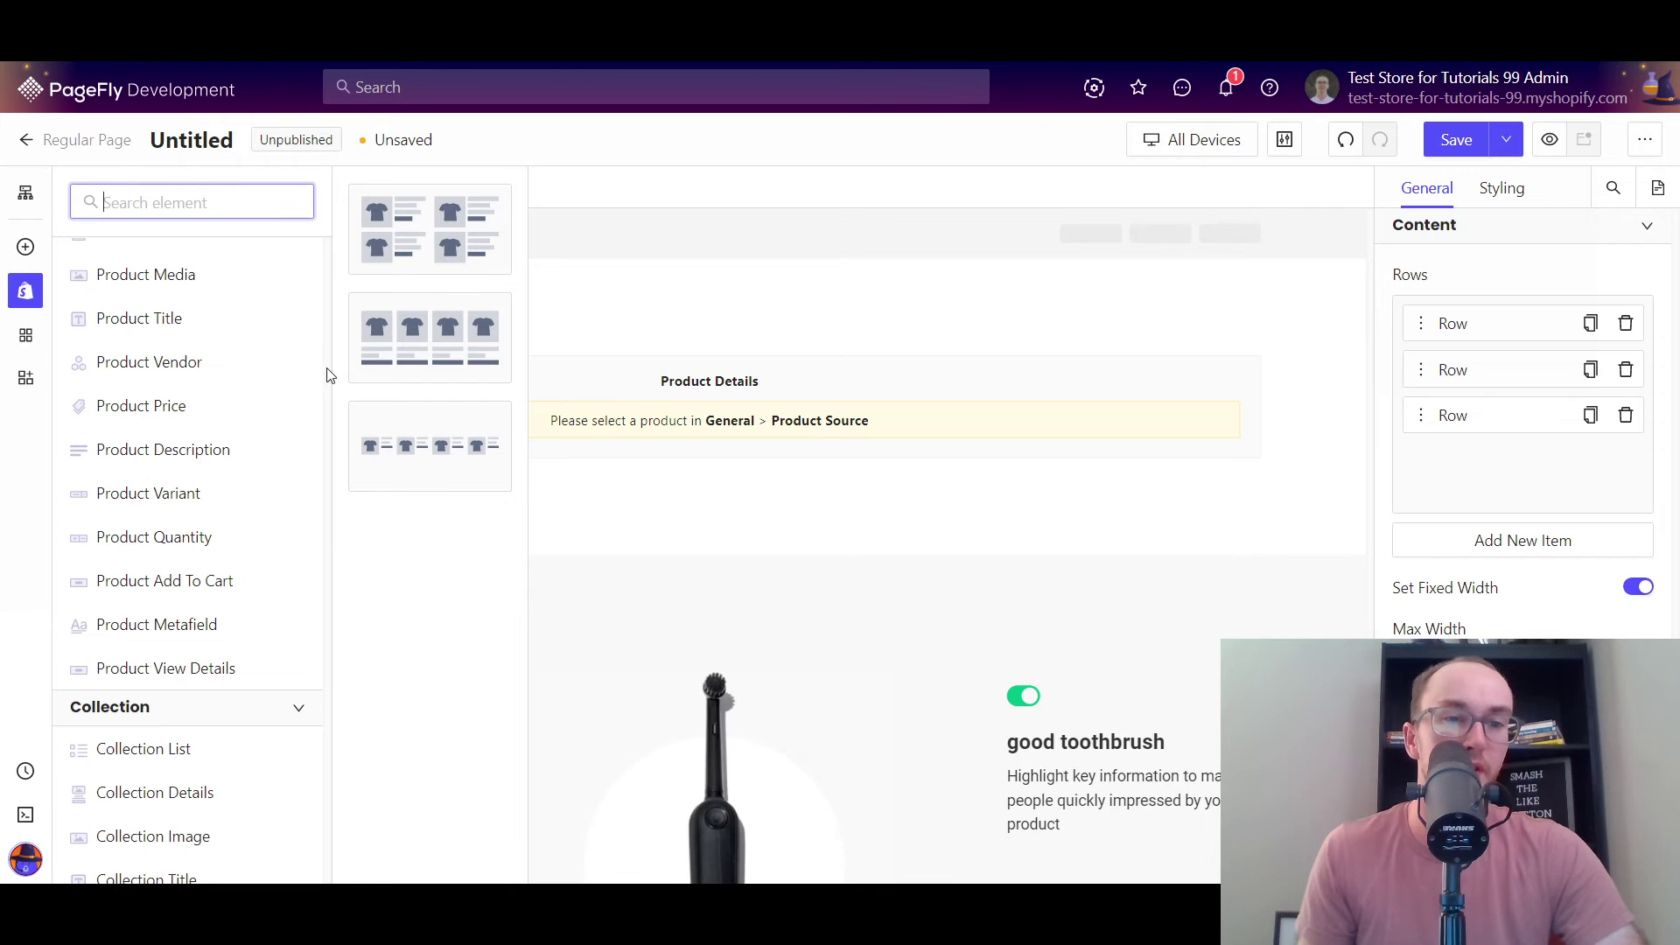
drag(330, 371, 316, 474)
click(769, 450)
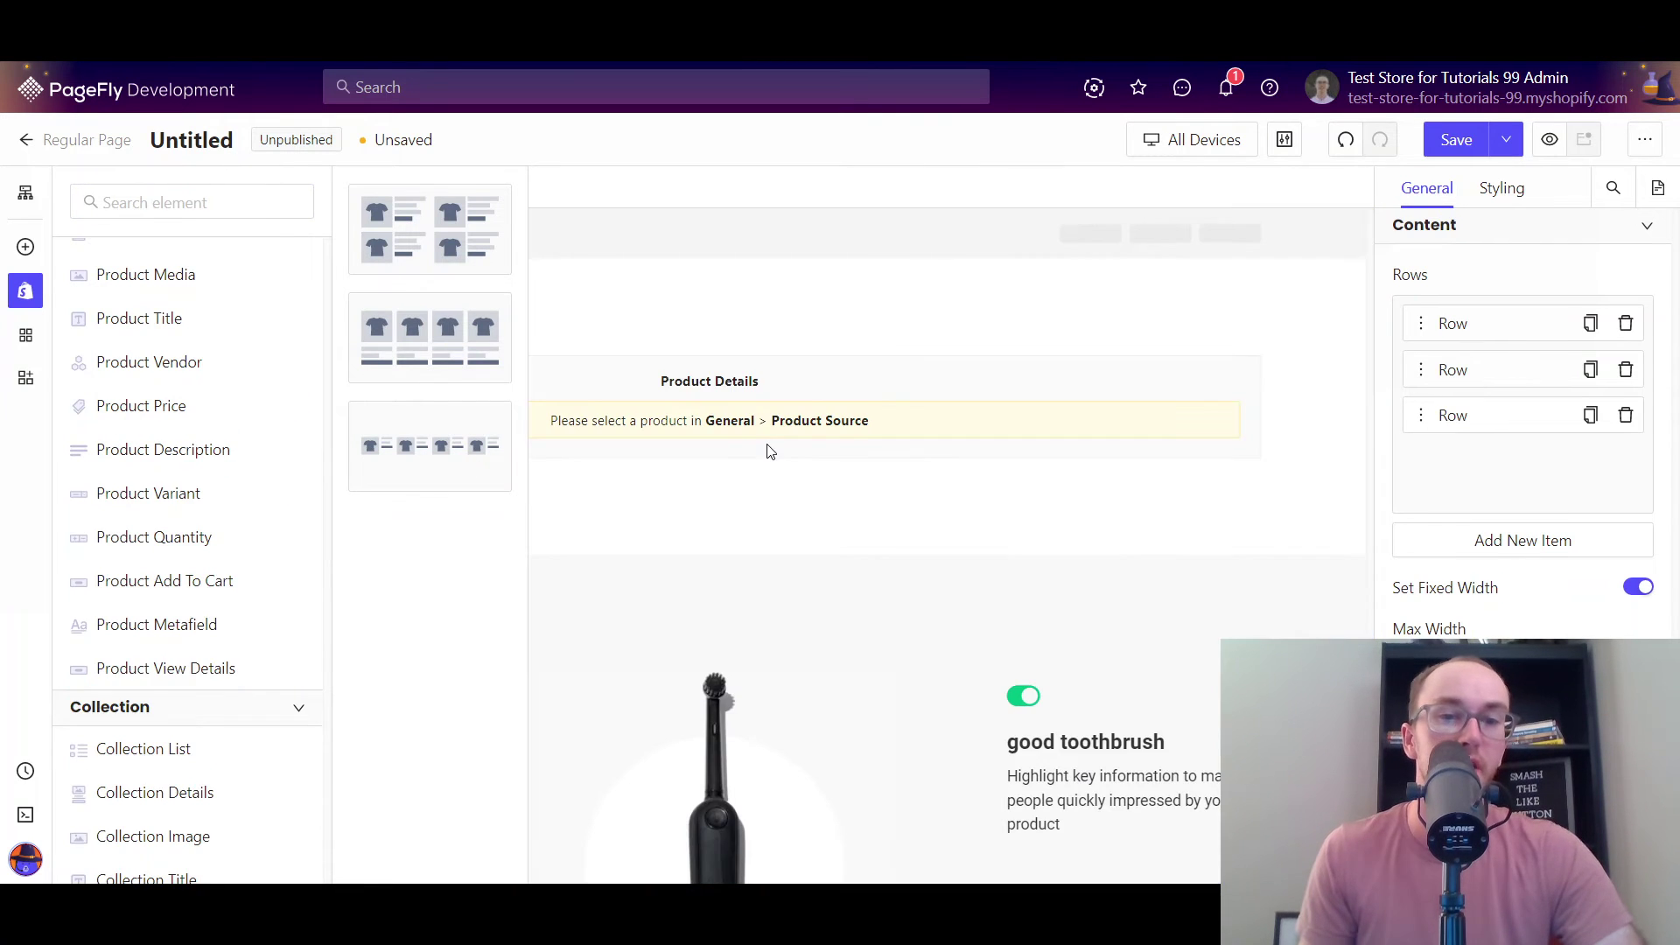
click(25, 291)
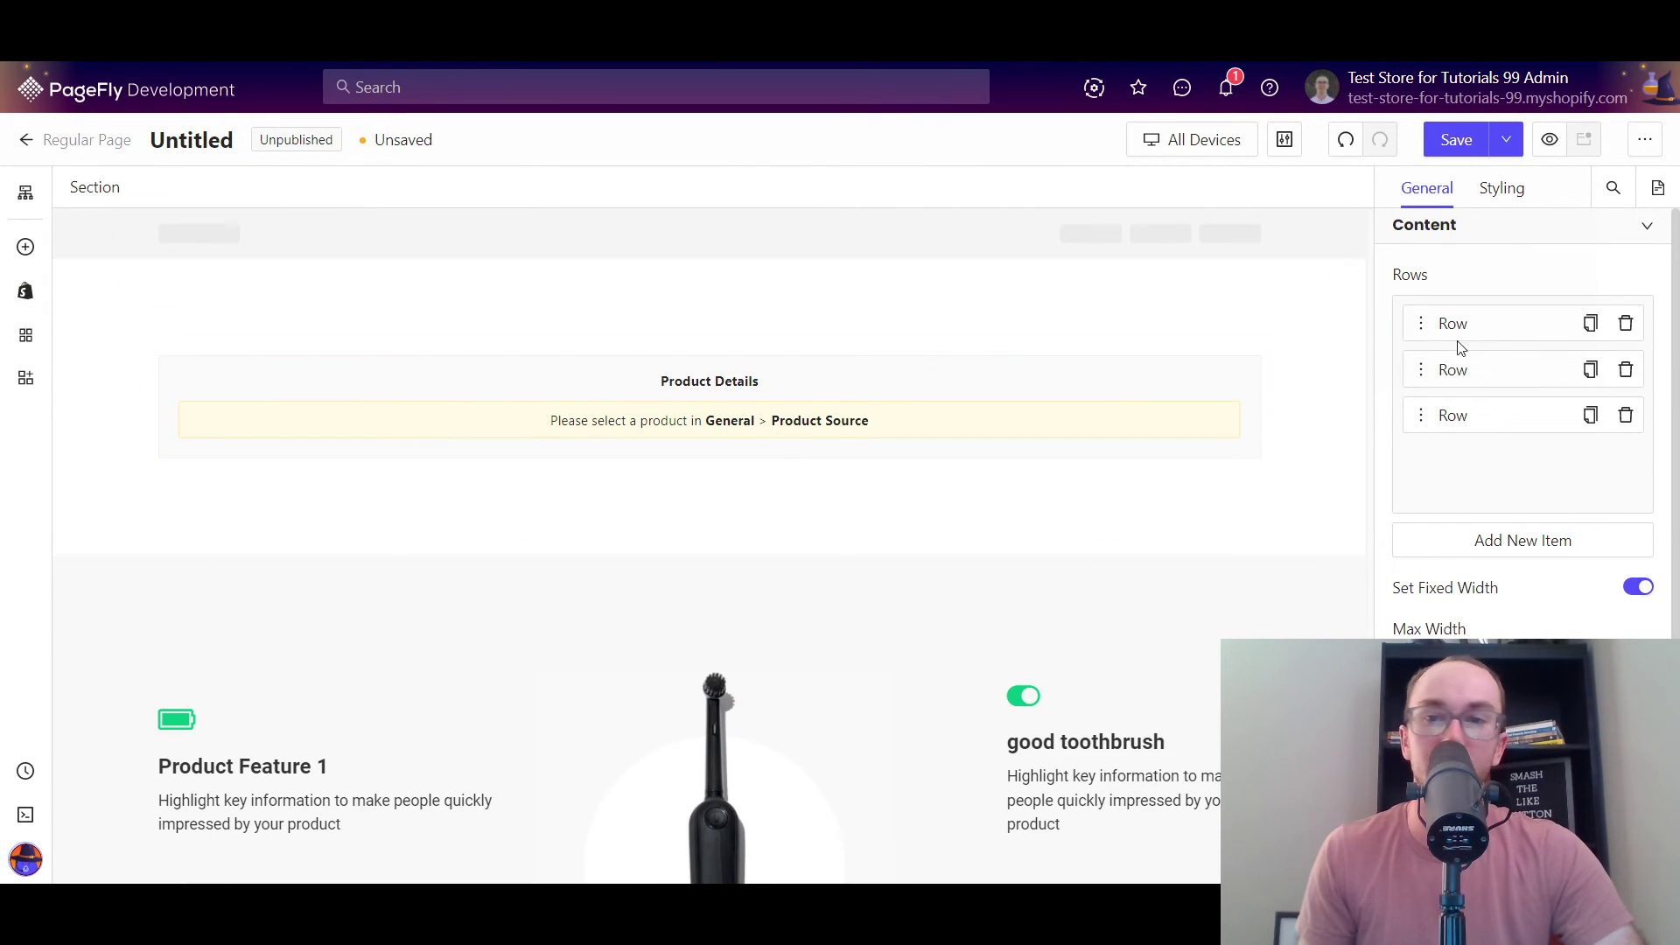
scroll(826, 458, down, 4)
scroll(937, 363, down, 5)
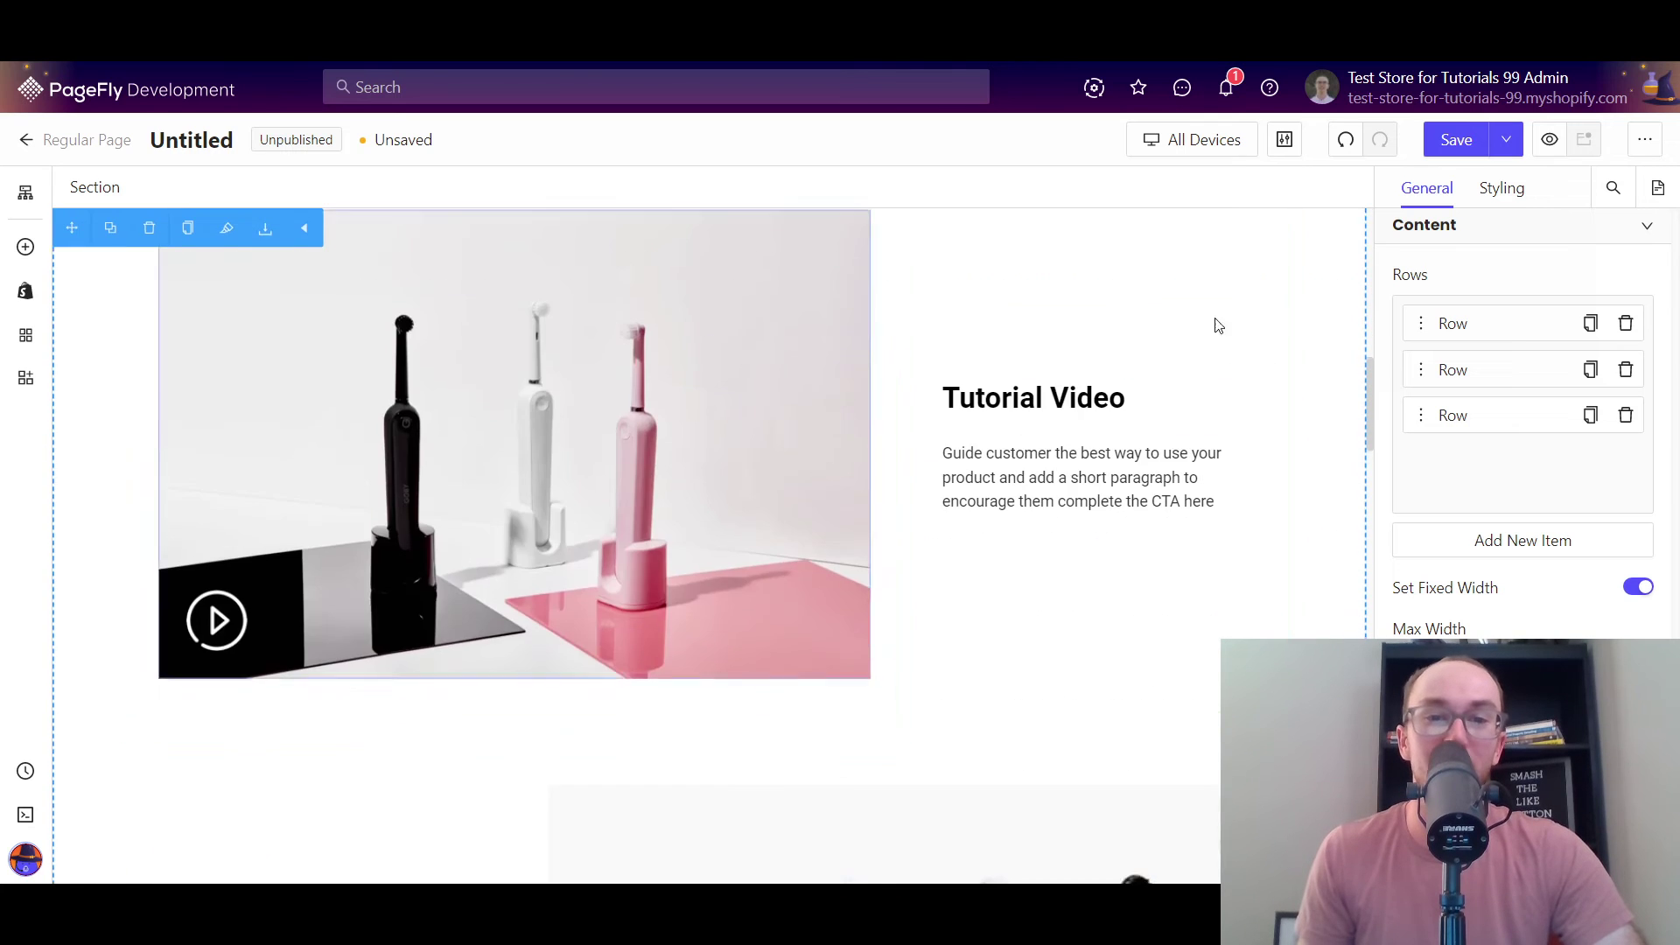
scroll(759, 604, up, 9)
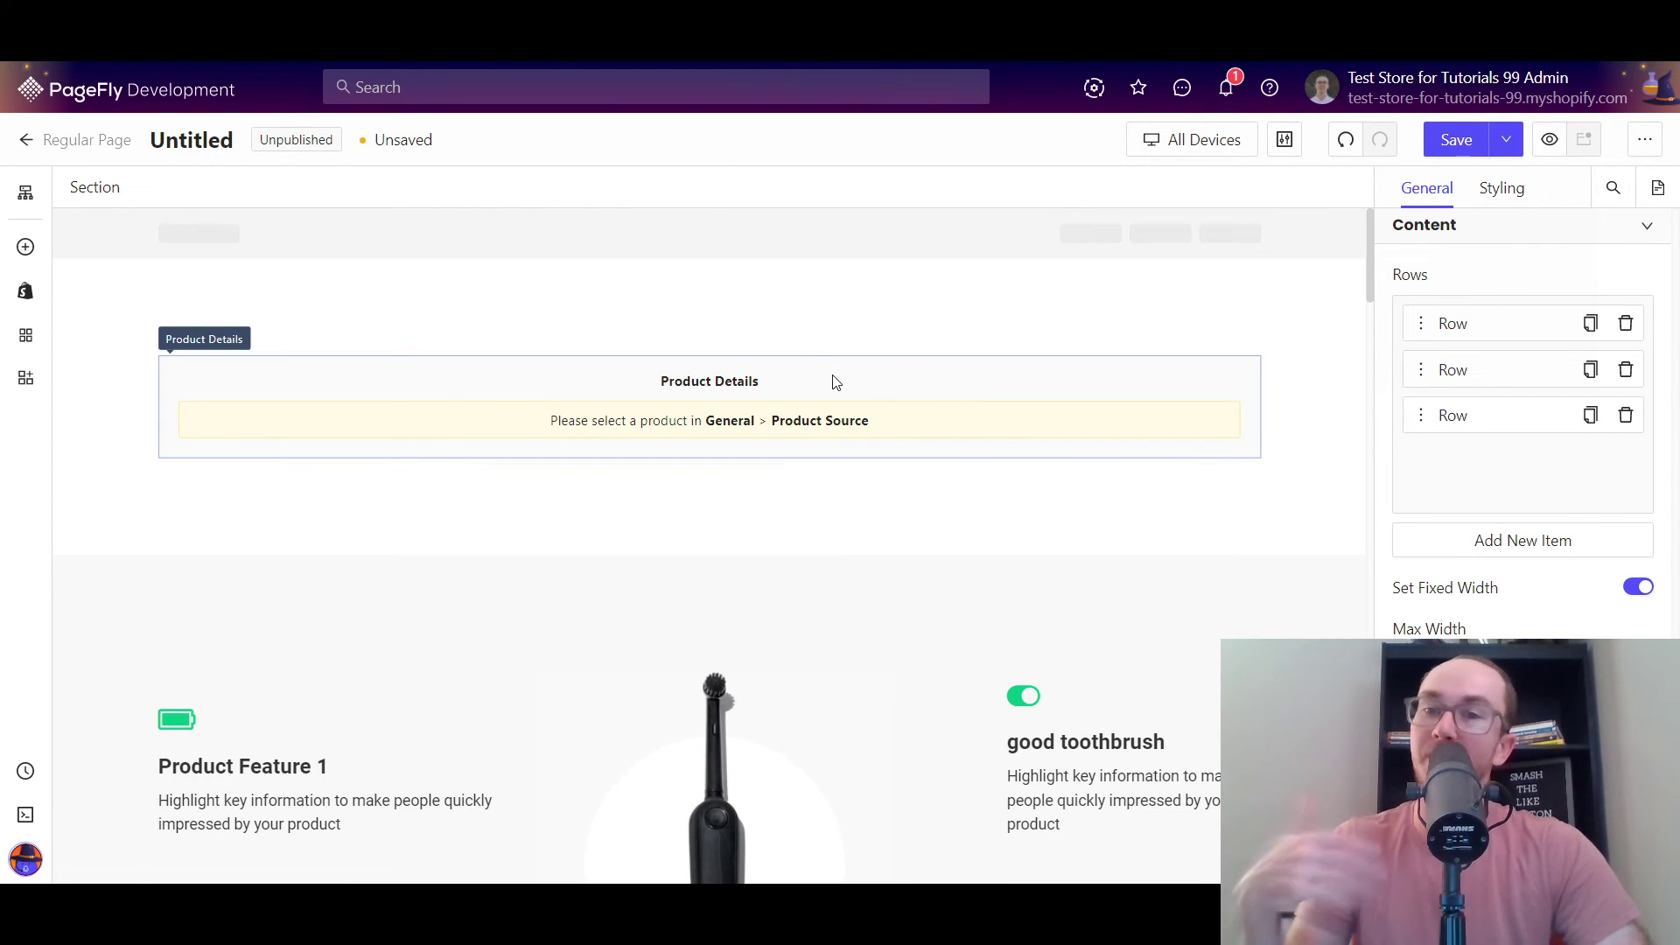
Step: Save the page under the title "Untitled", accept the save notice and dismiss the Auto Save offer without enabling it
click(773, 394)
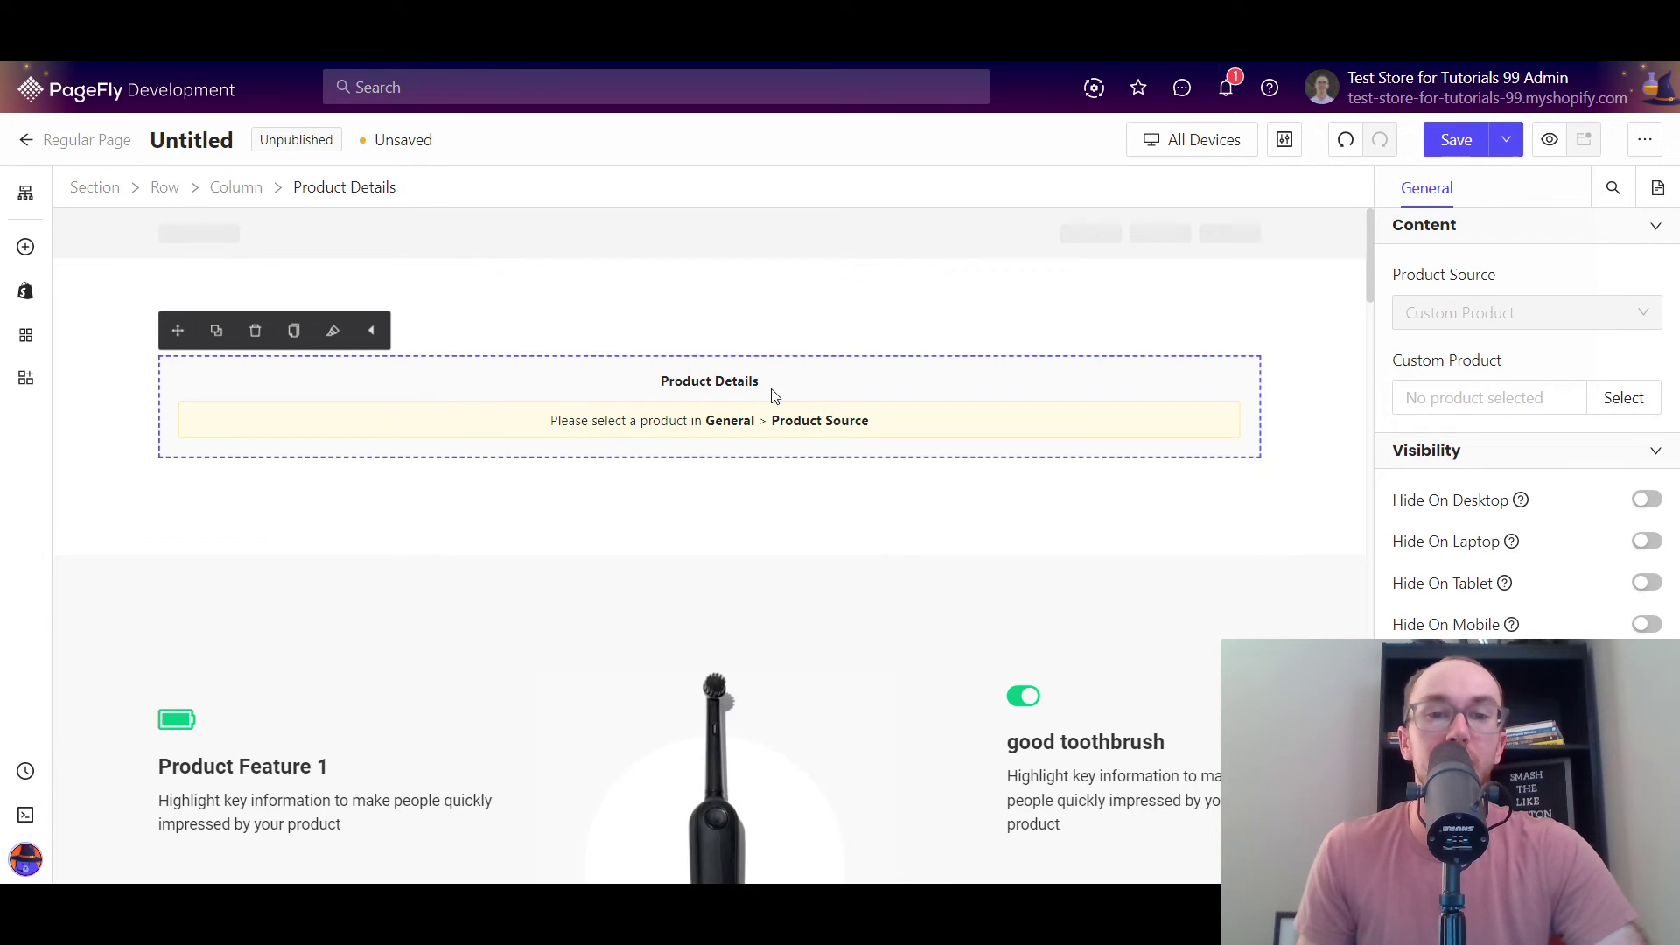
click(829, 513)
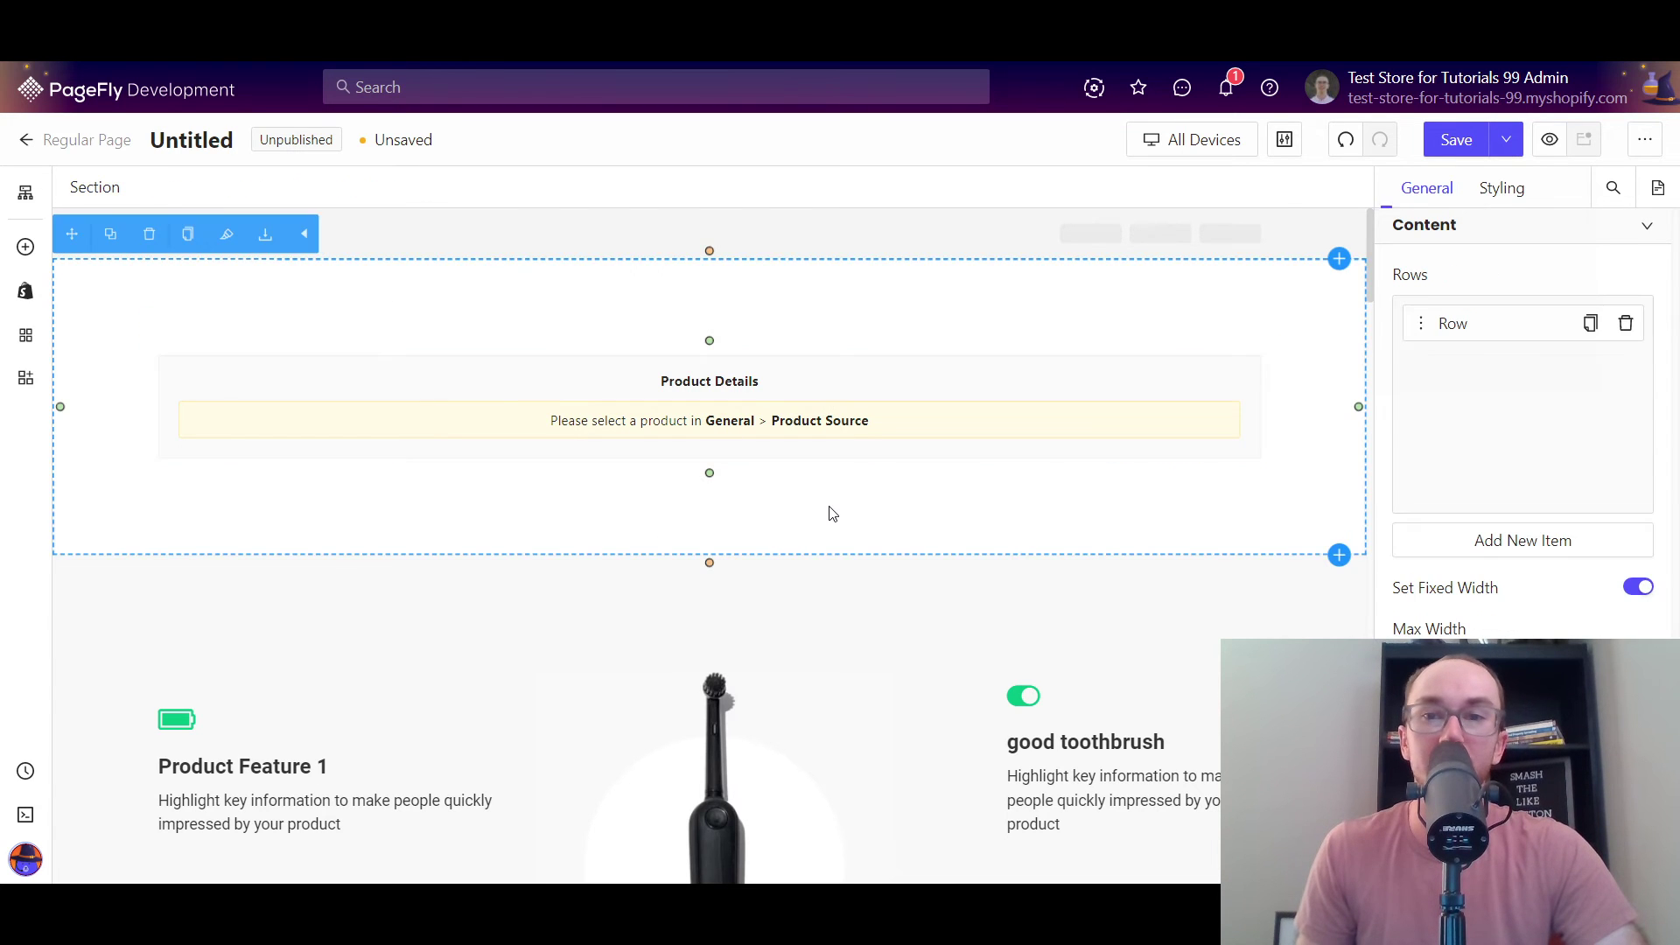
click(1456, 140)
click(661, 470)
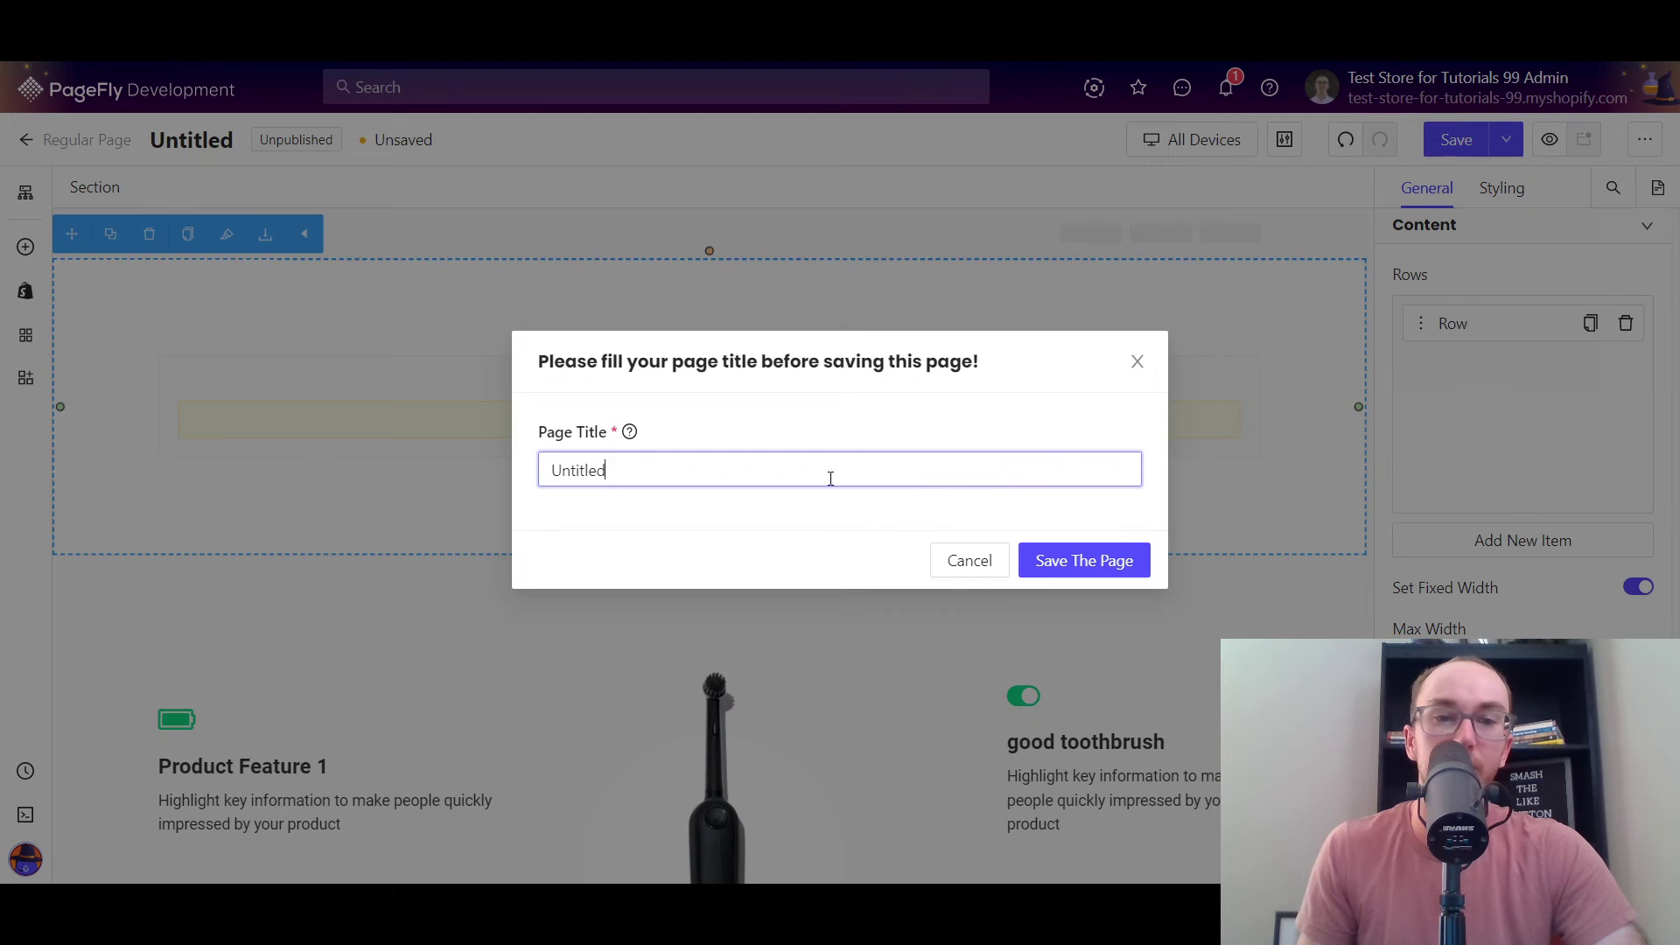
click(1078, 562)
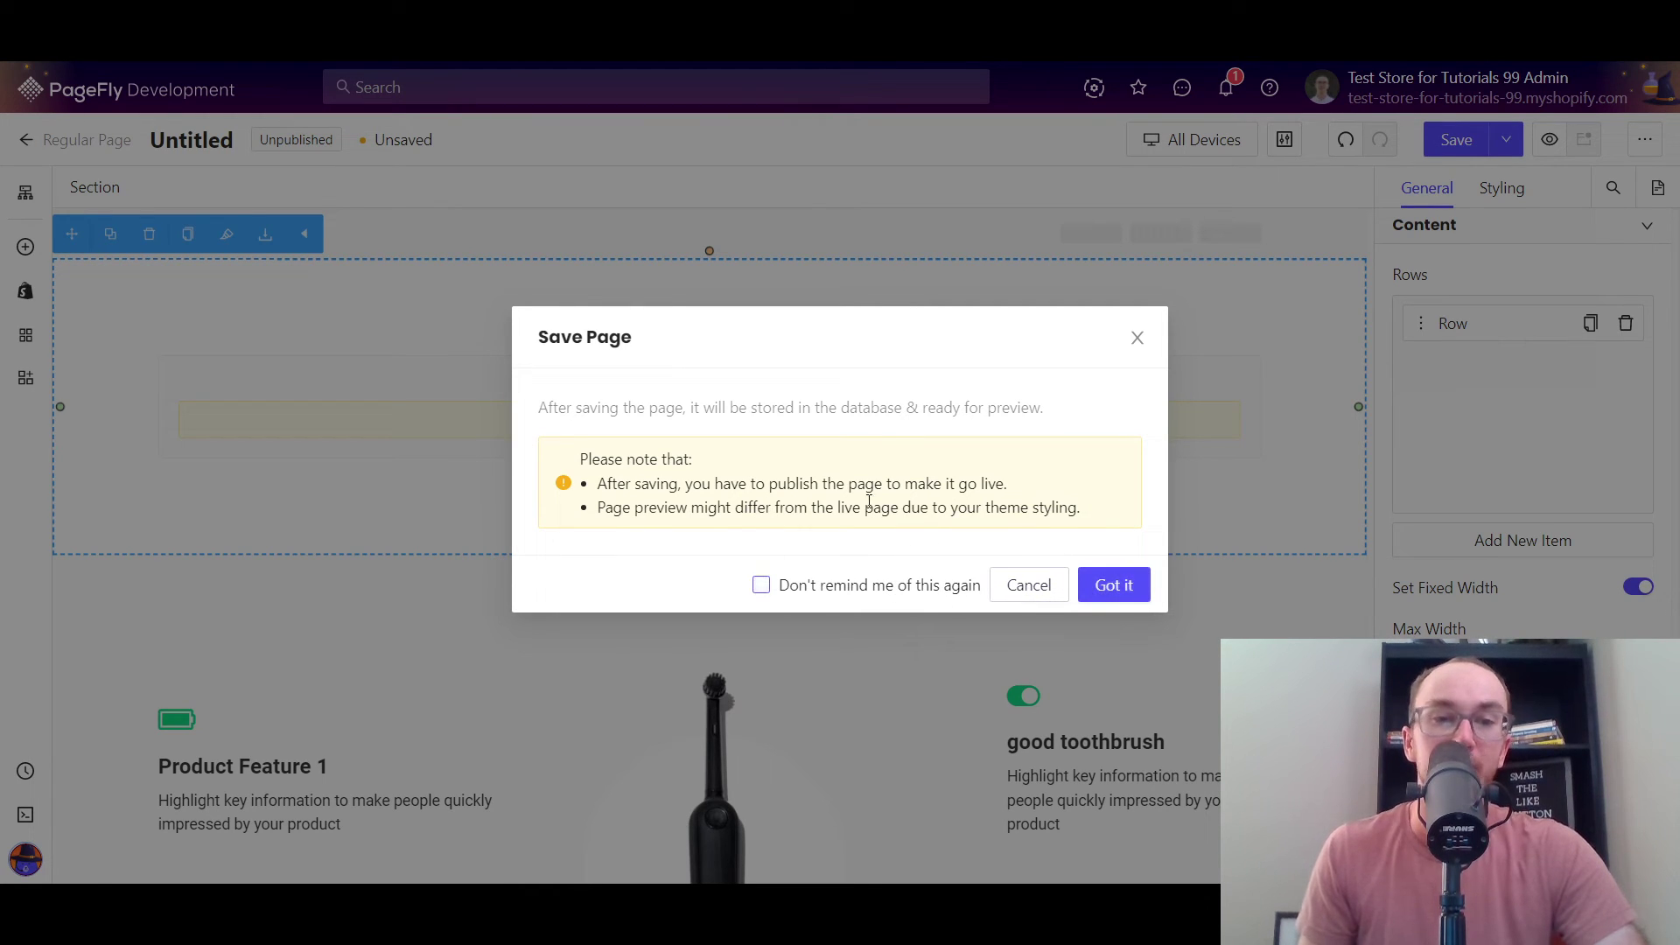
click(1114, 585)
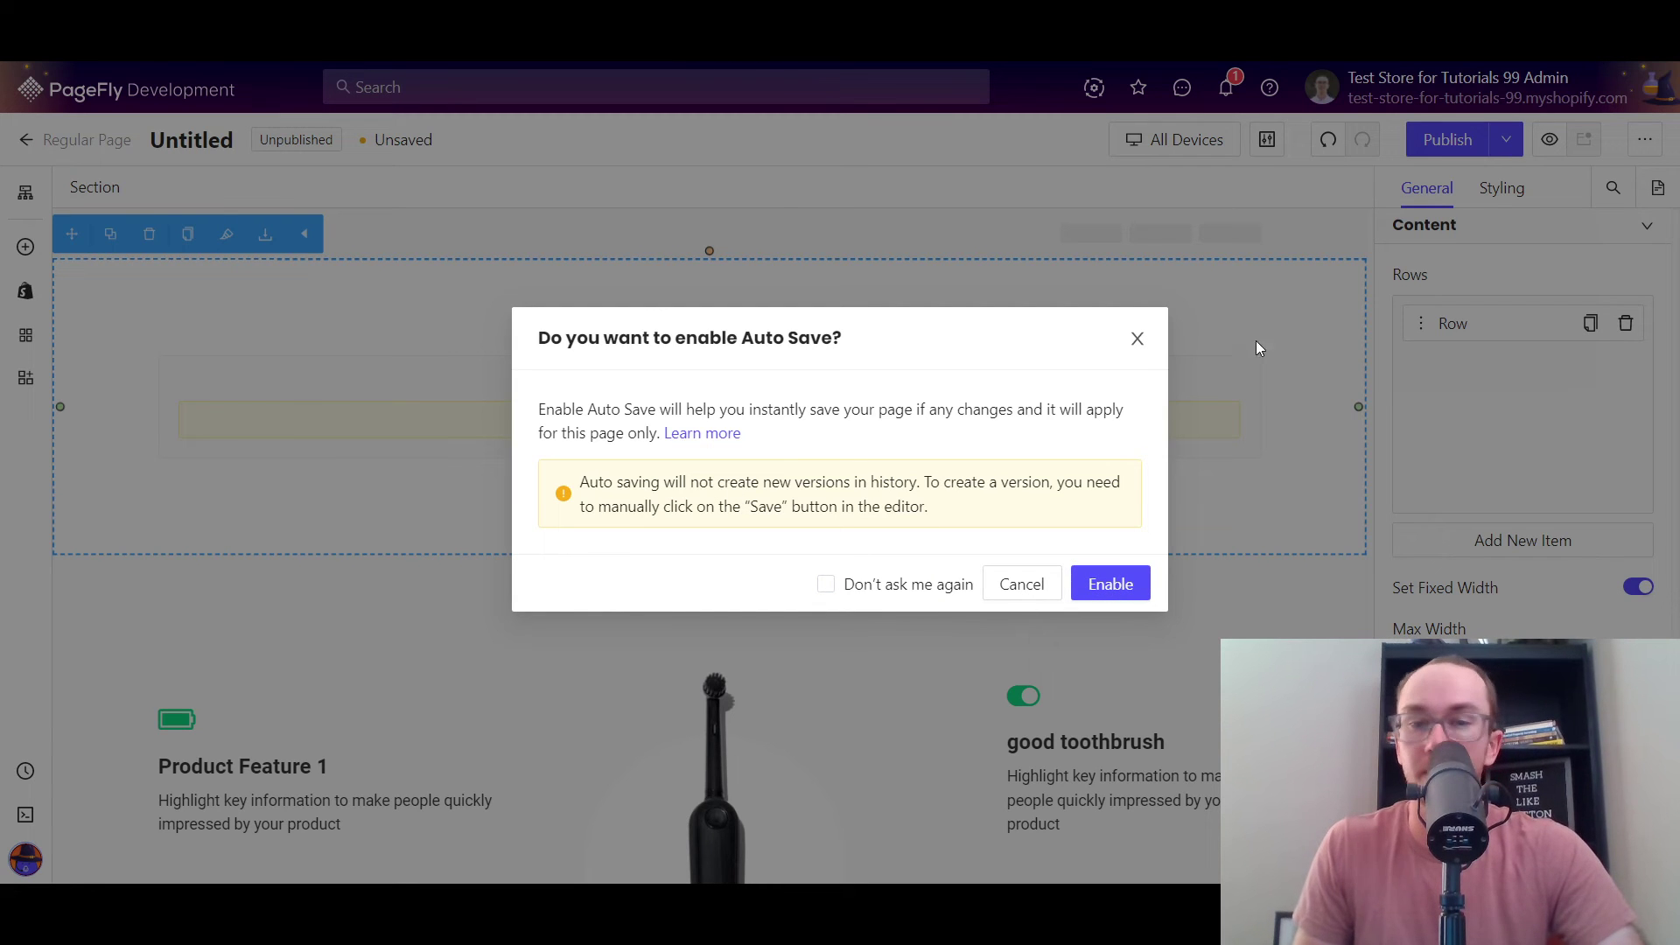
click(1137, 339)
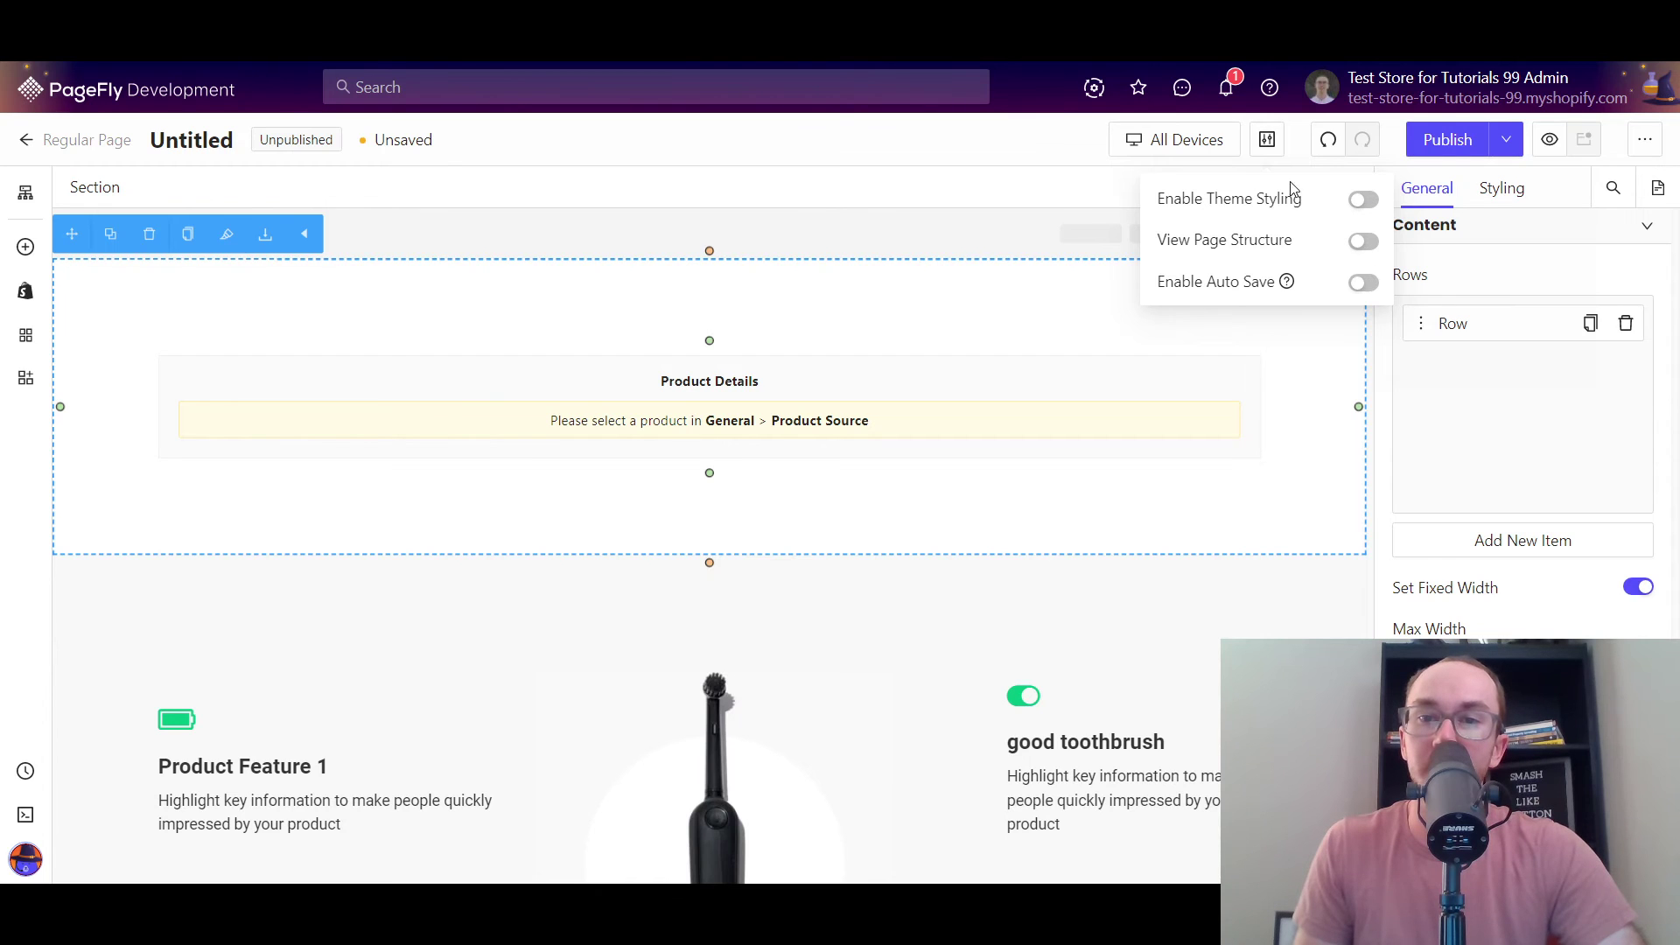
Step: Switch the editor to the Laptop view, open the page preview and return to the editor
click(1151, 150)
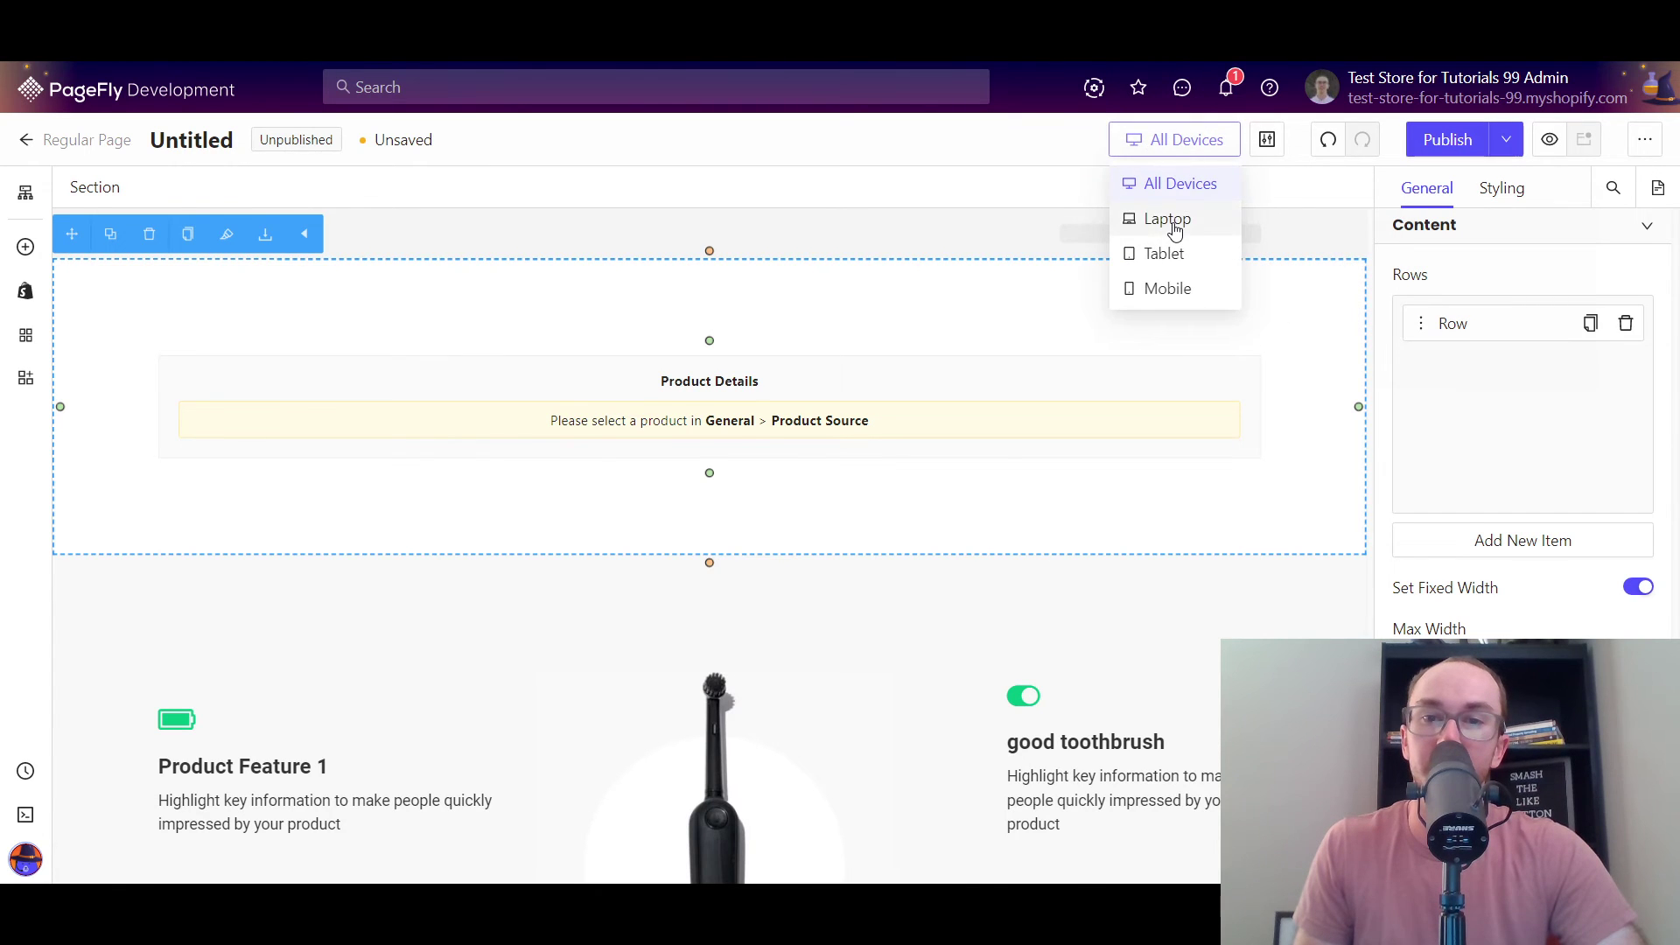
click(1169, 225)
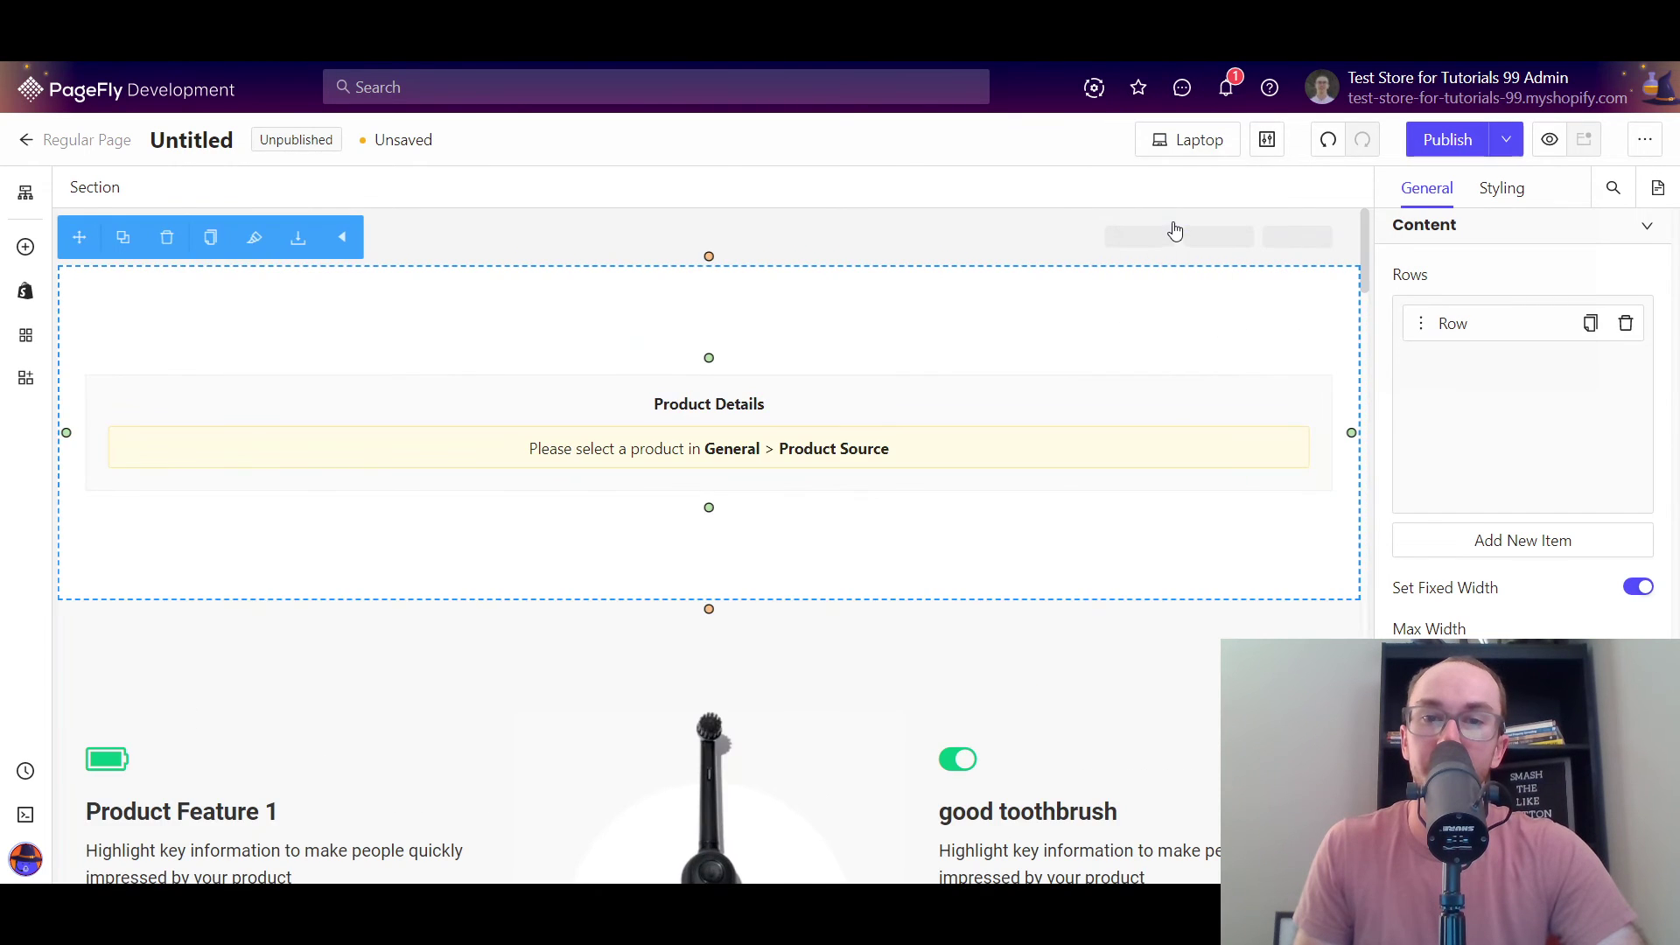
click(1545, 145)
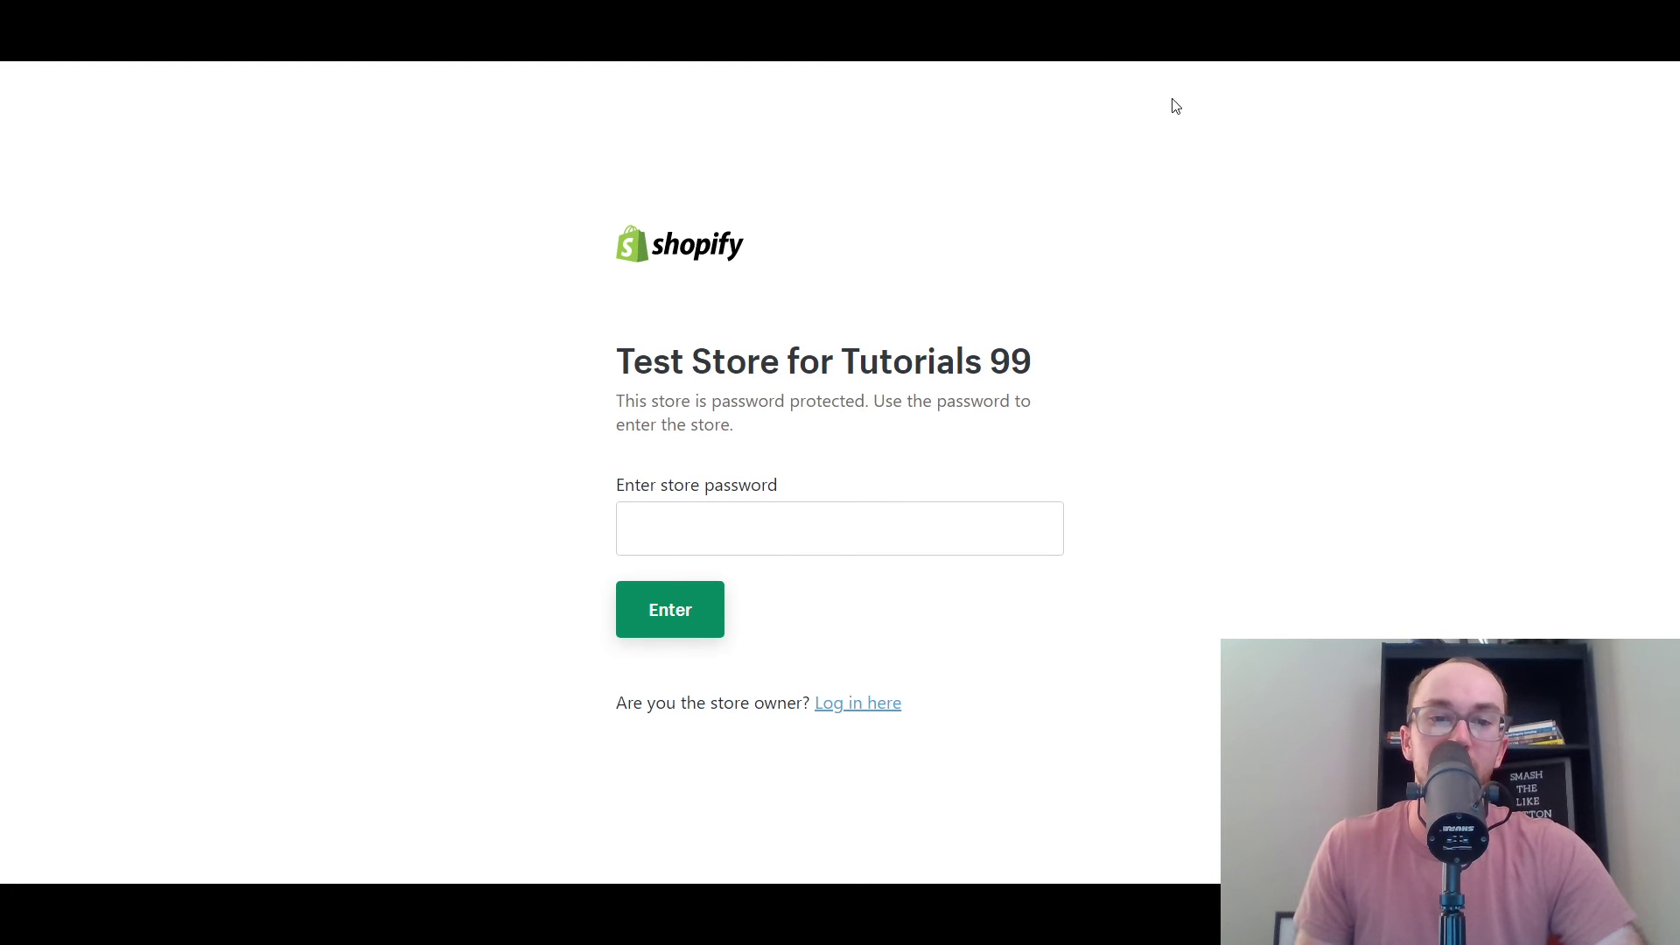
key(ctrl+w)
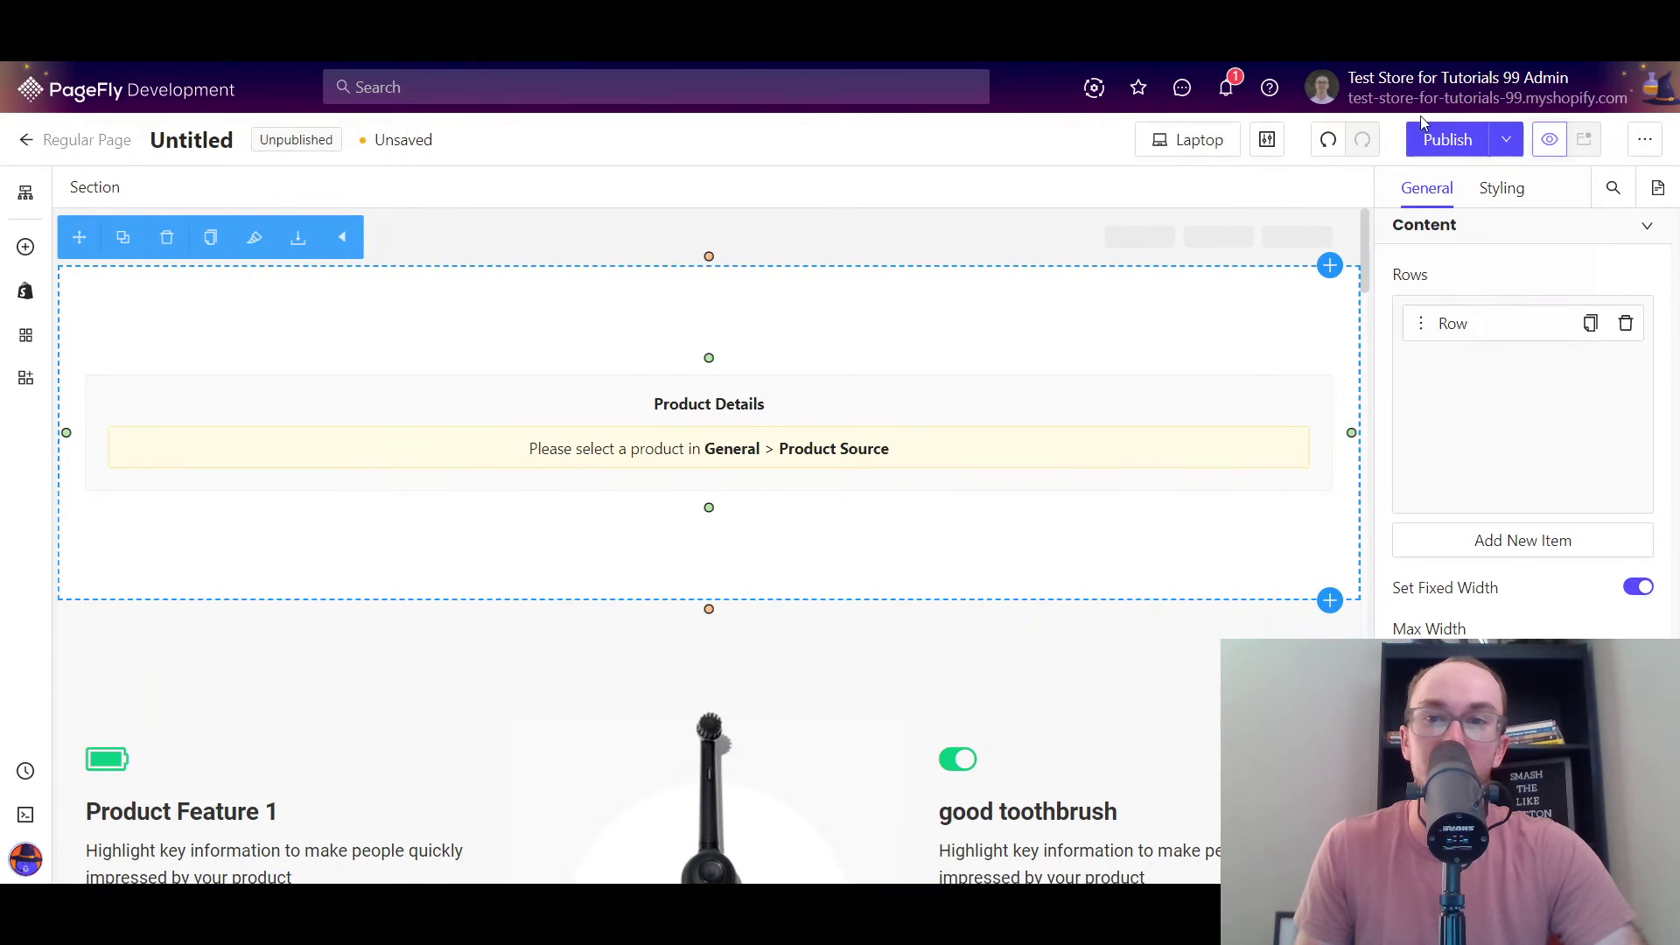
click(1506, 142)
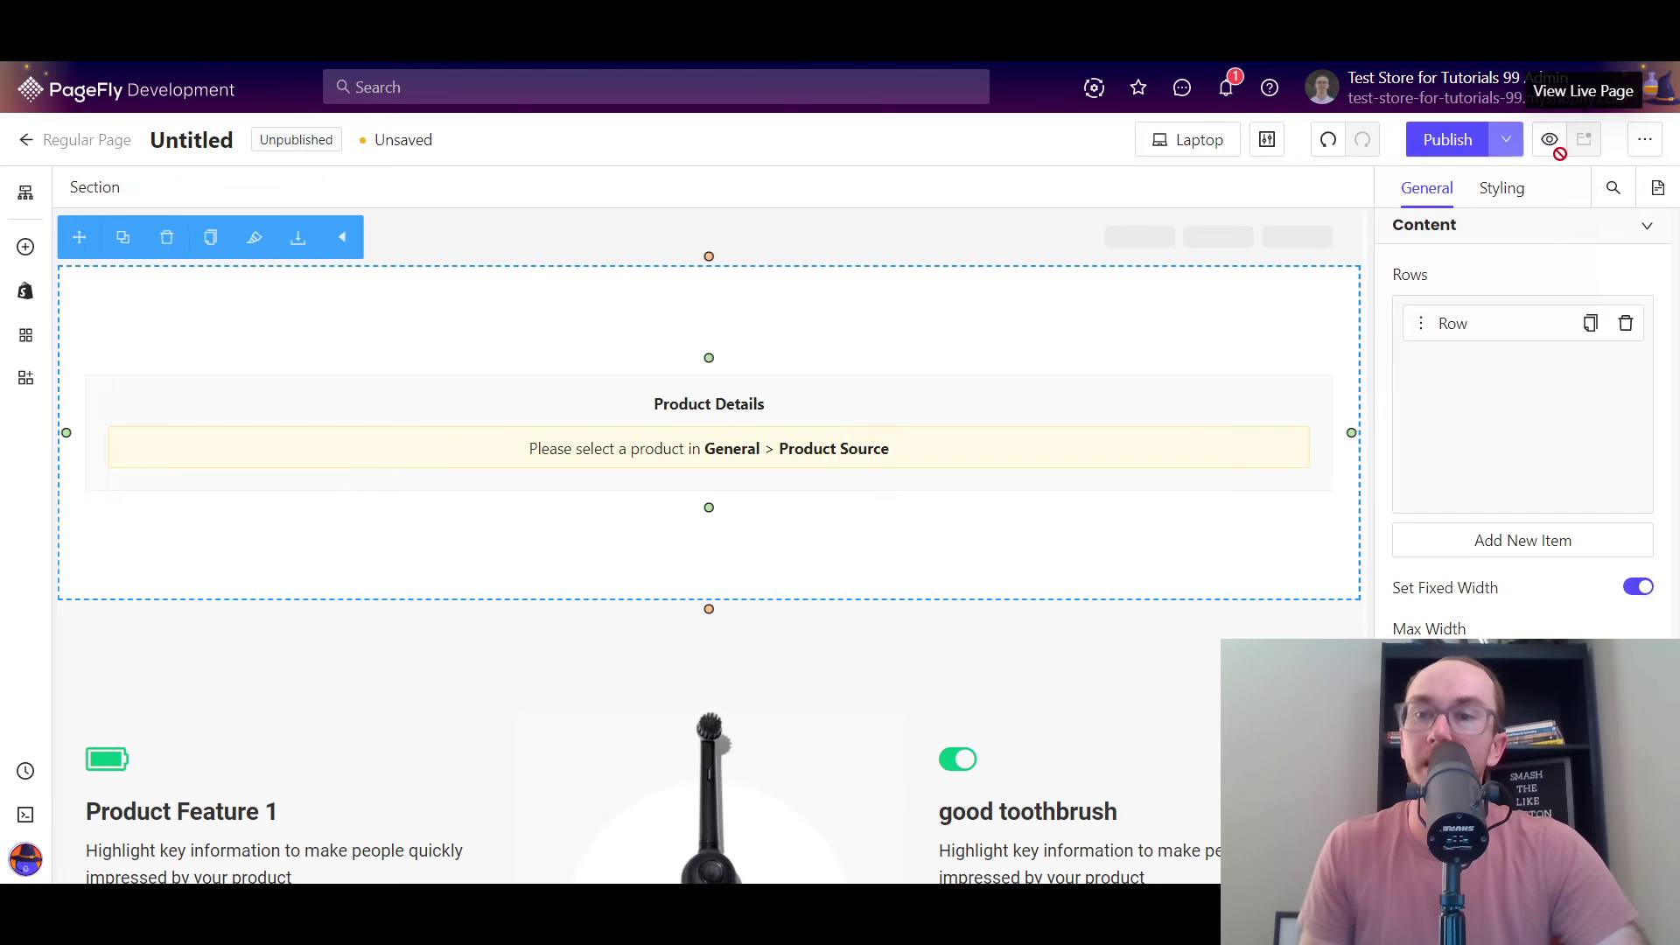
Step: Show the page in the Tablet view and look through its layout from the product features to the customer review
click(1216, 141)
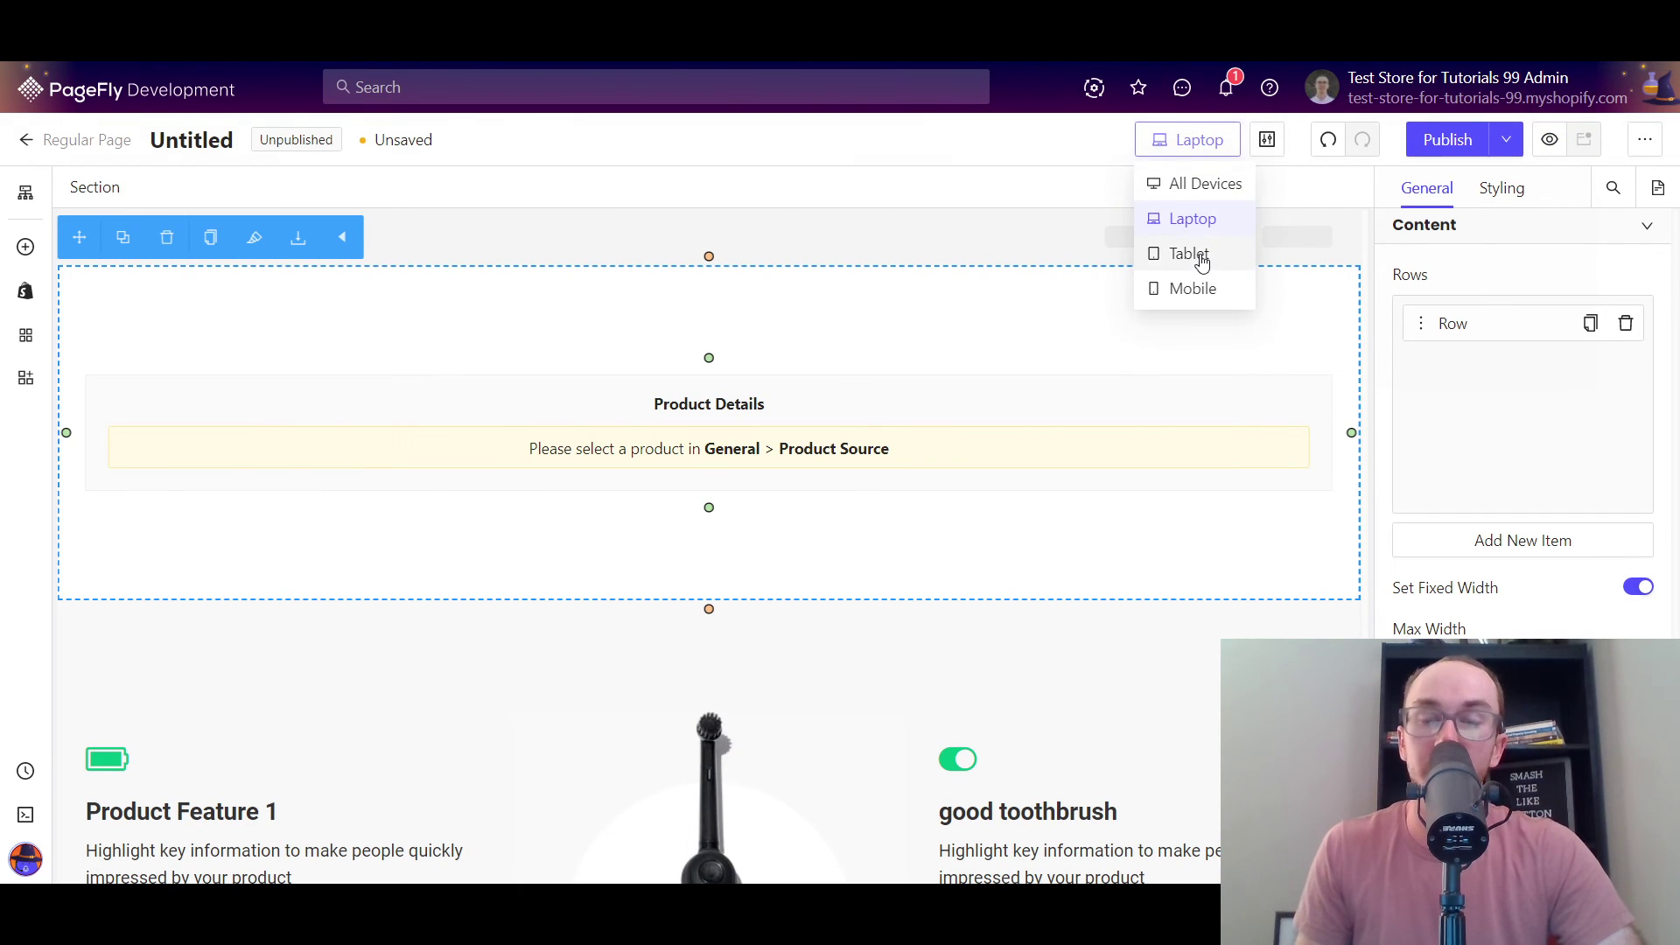
click(1201, 261)
scroll(1101, 432, down, 5)
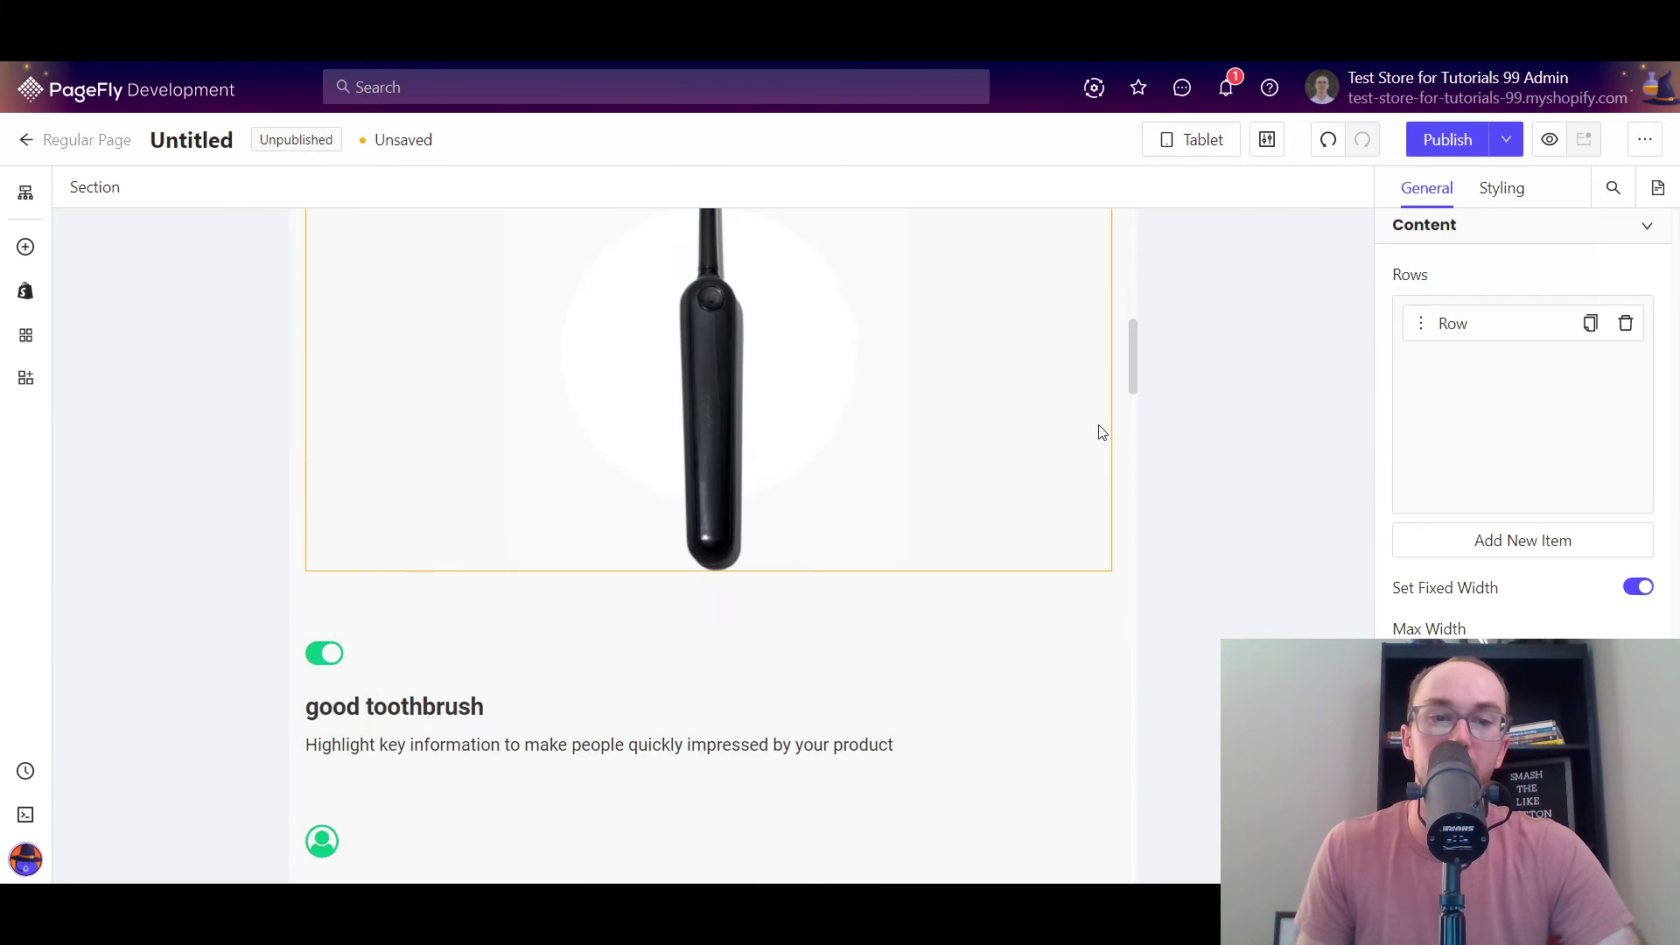
scroll(1101, 432, down, 15)
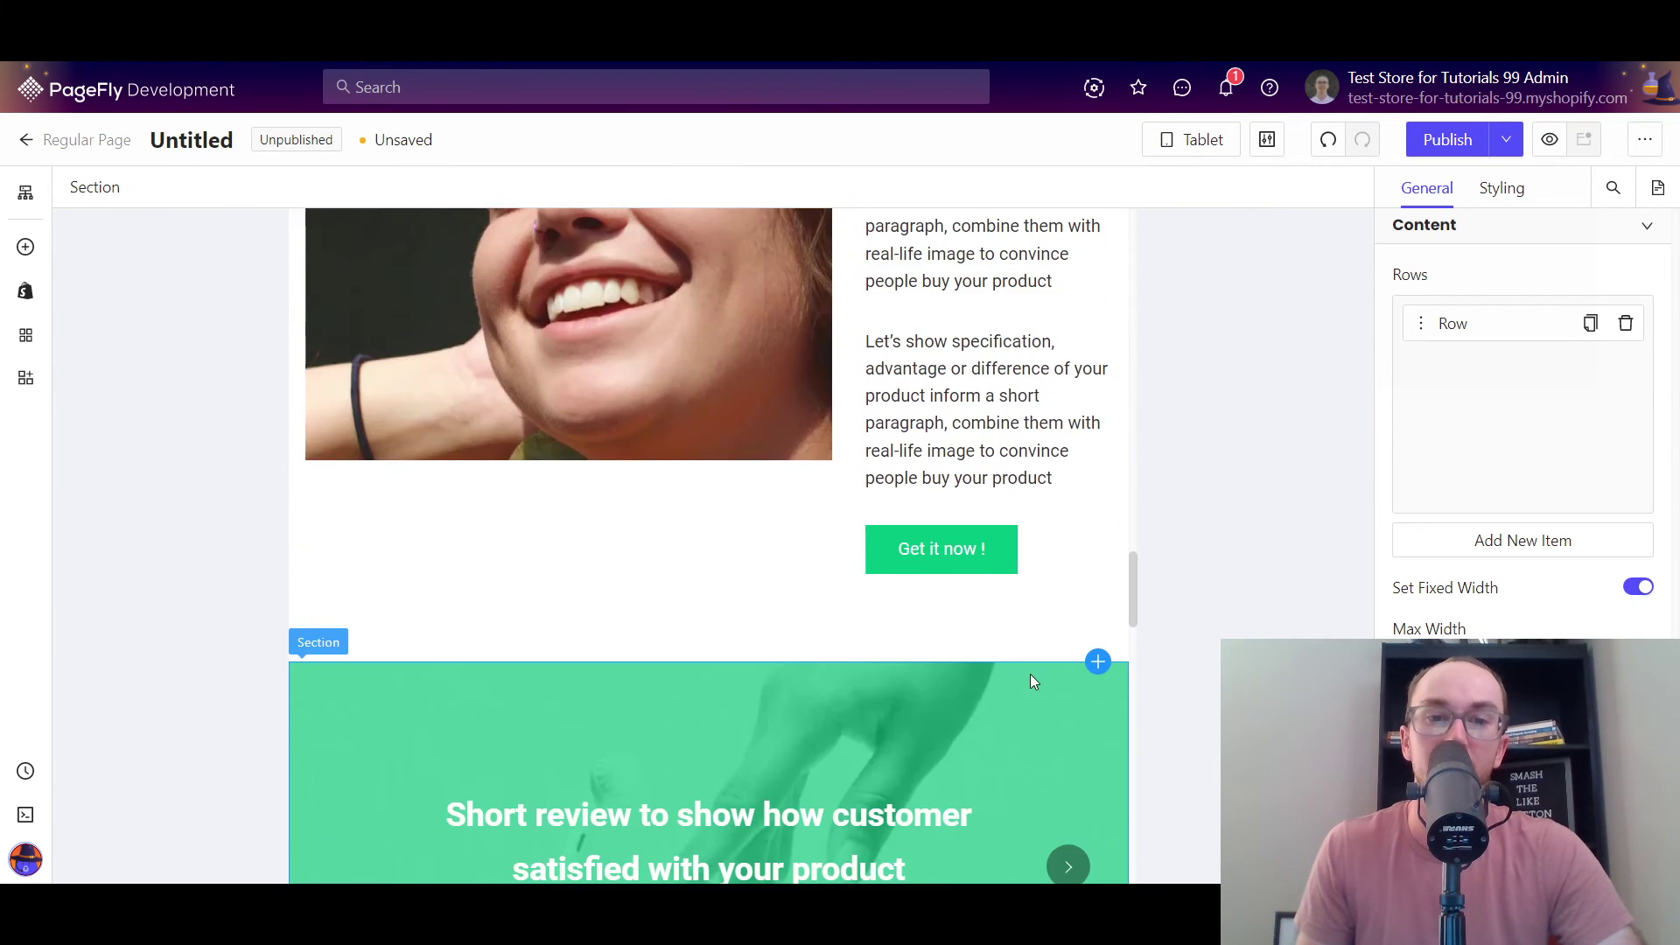
scroll(1031, 675, down, 7)
Step: Show the page in the Mobile view and look through its product feature and Tutorial Video blocks
click(1237, 155)
click(1226, 285)
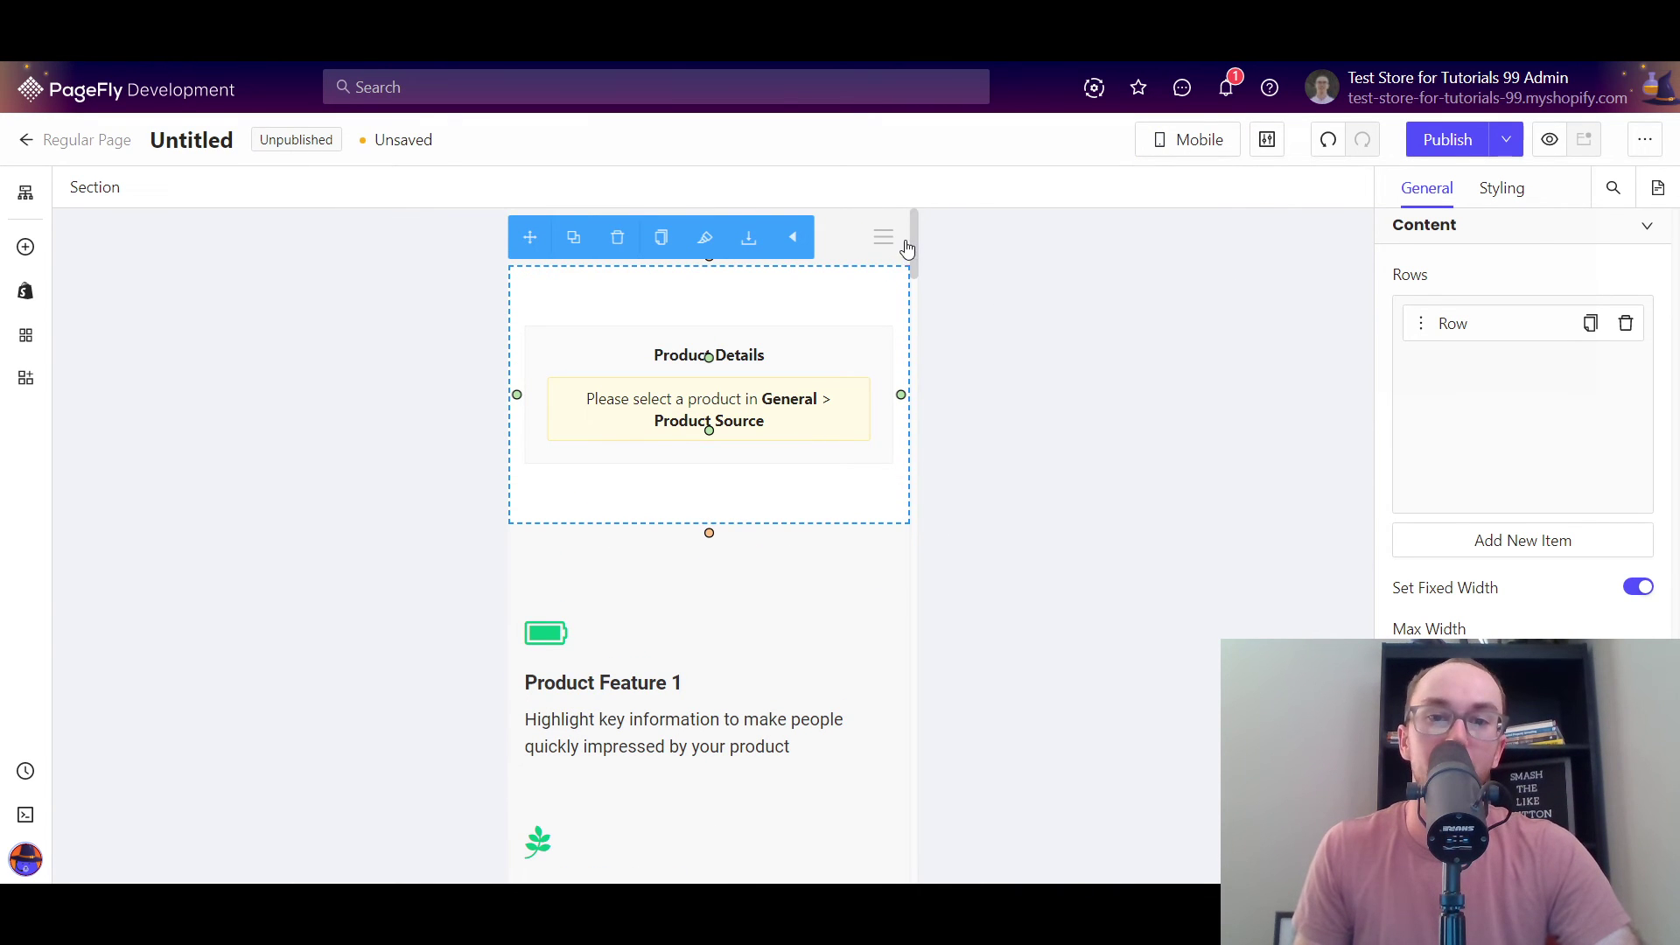
scroll(871, 431, down, 15)
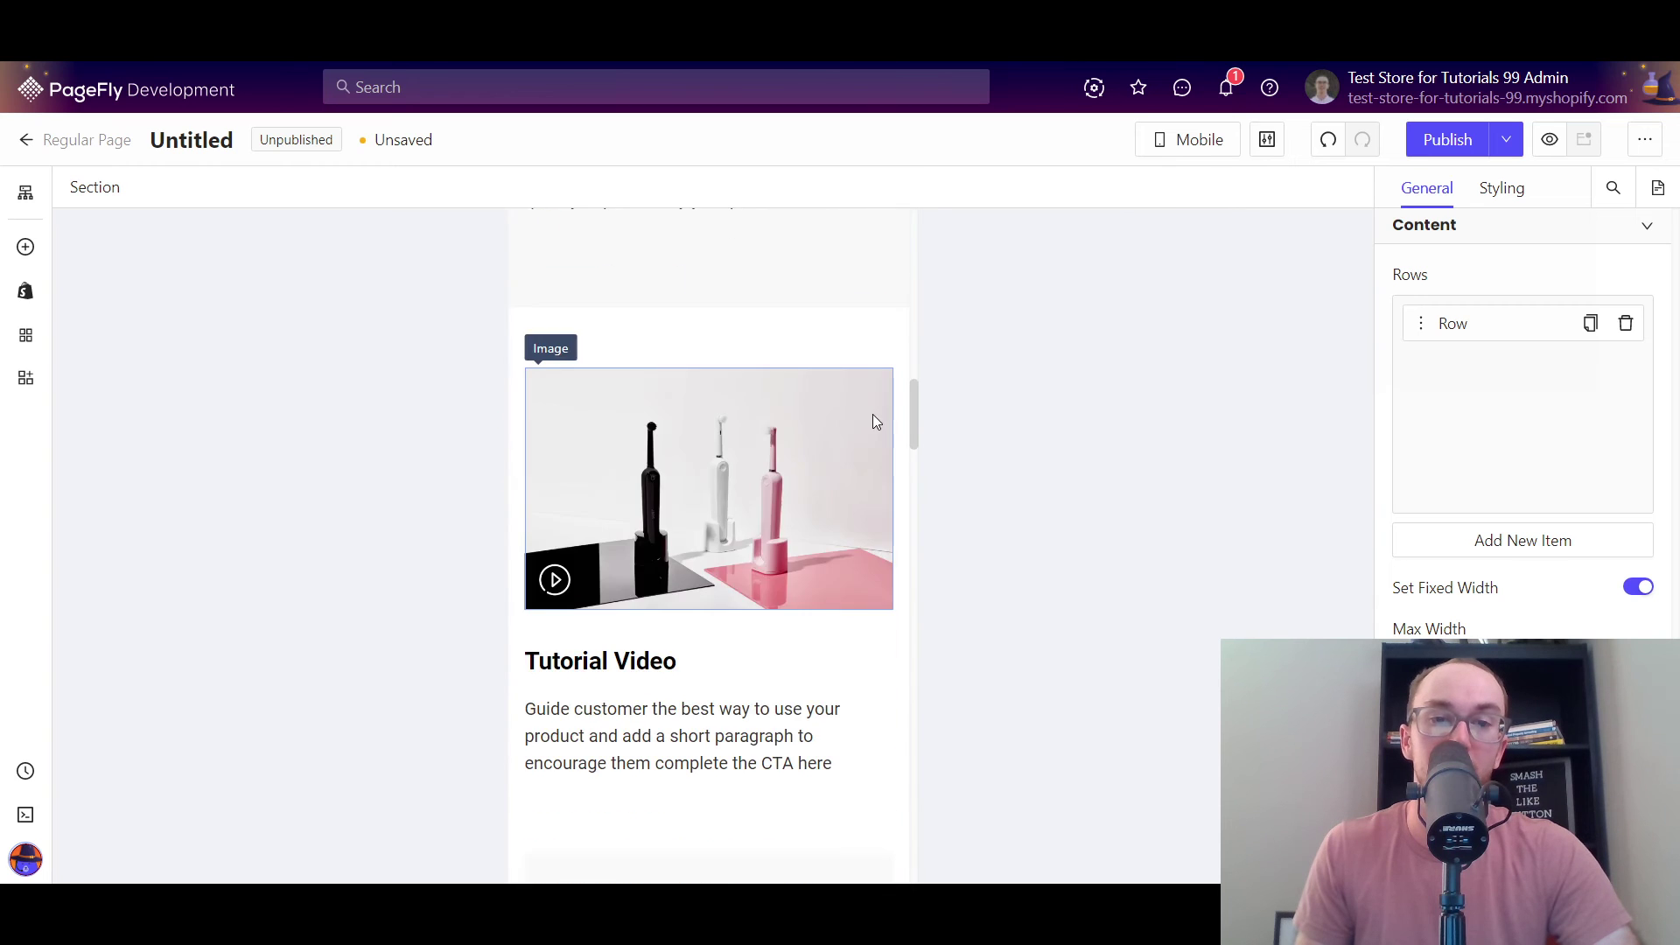
scroll(871, 455, down, 15)
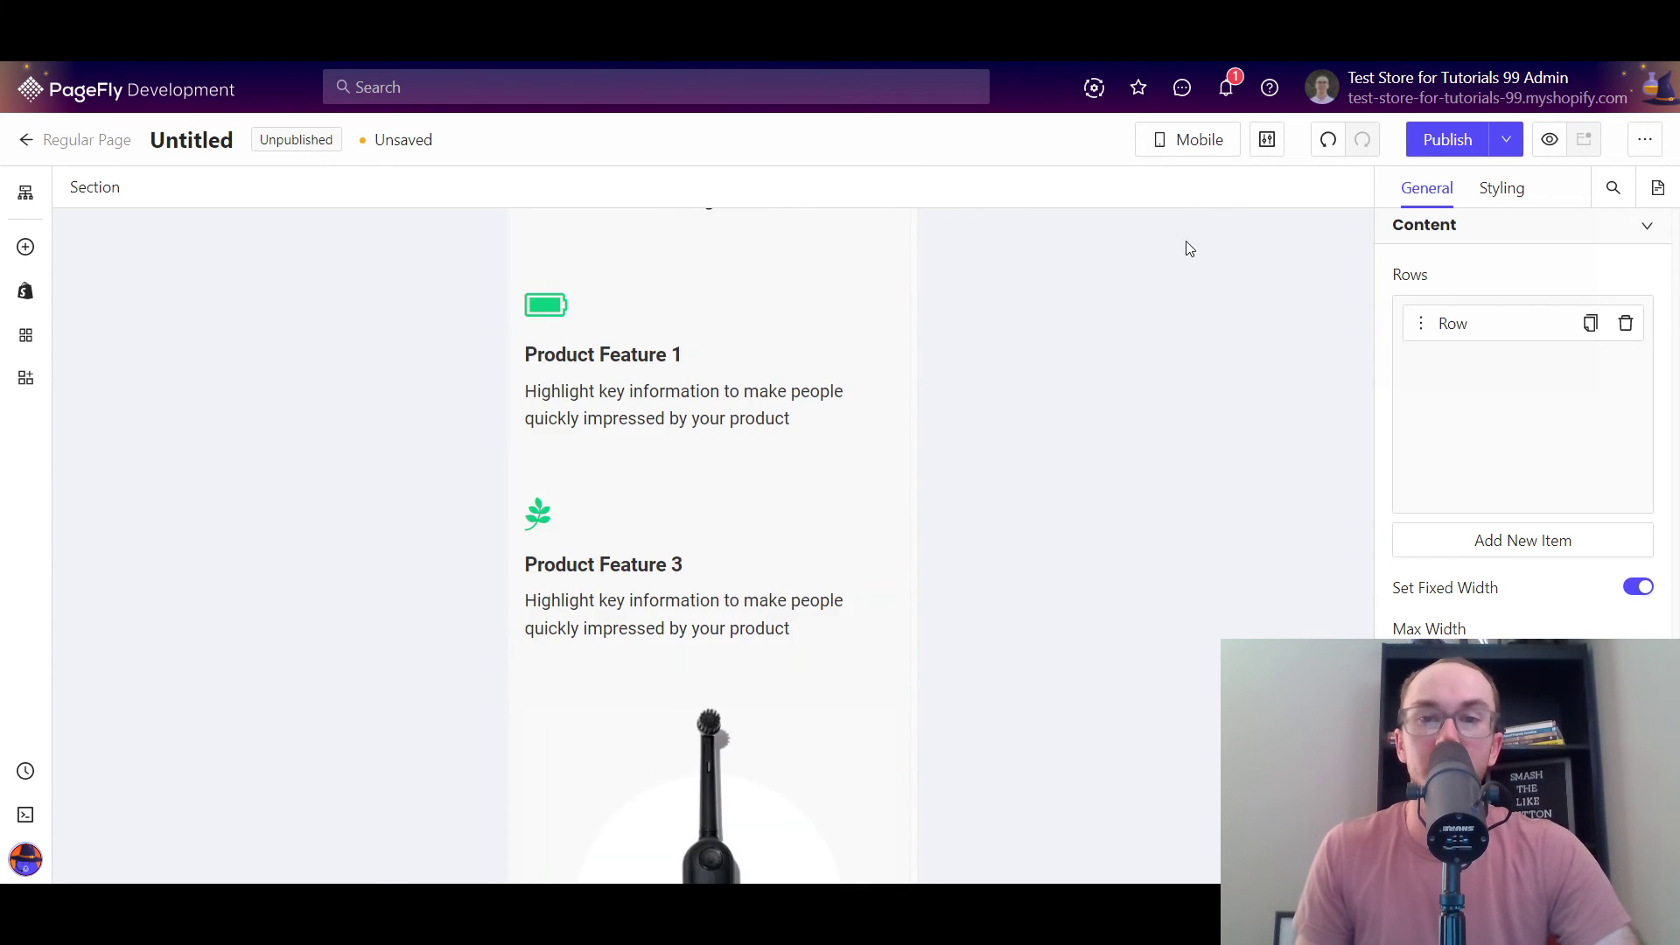
scroll(862, 570, up, 4)
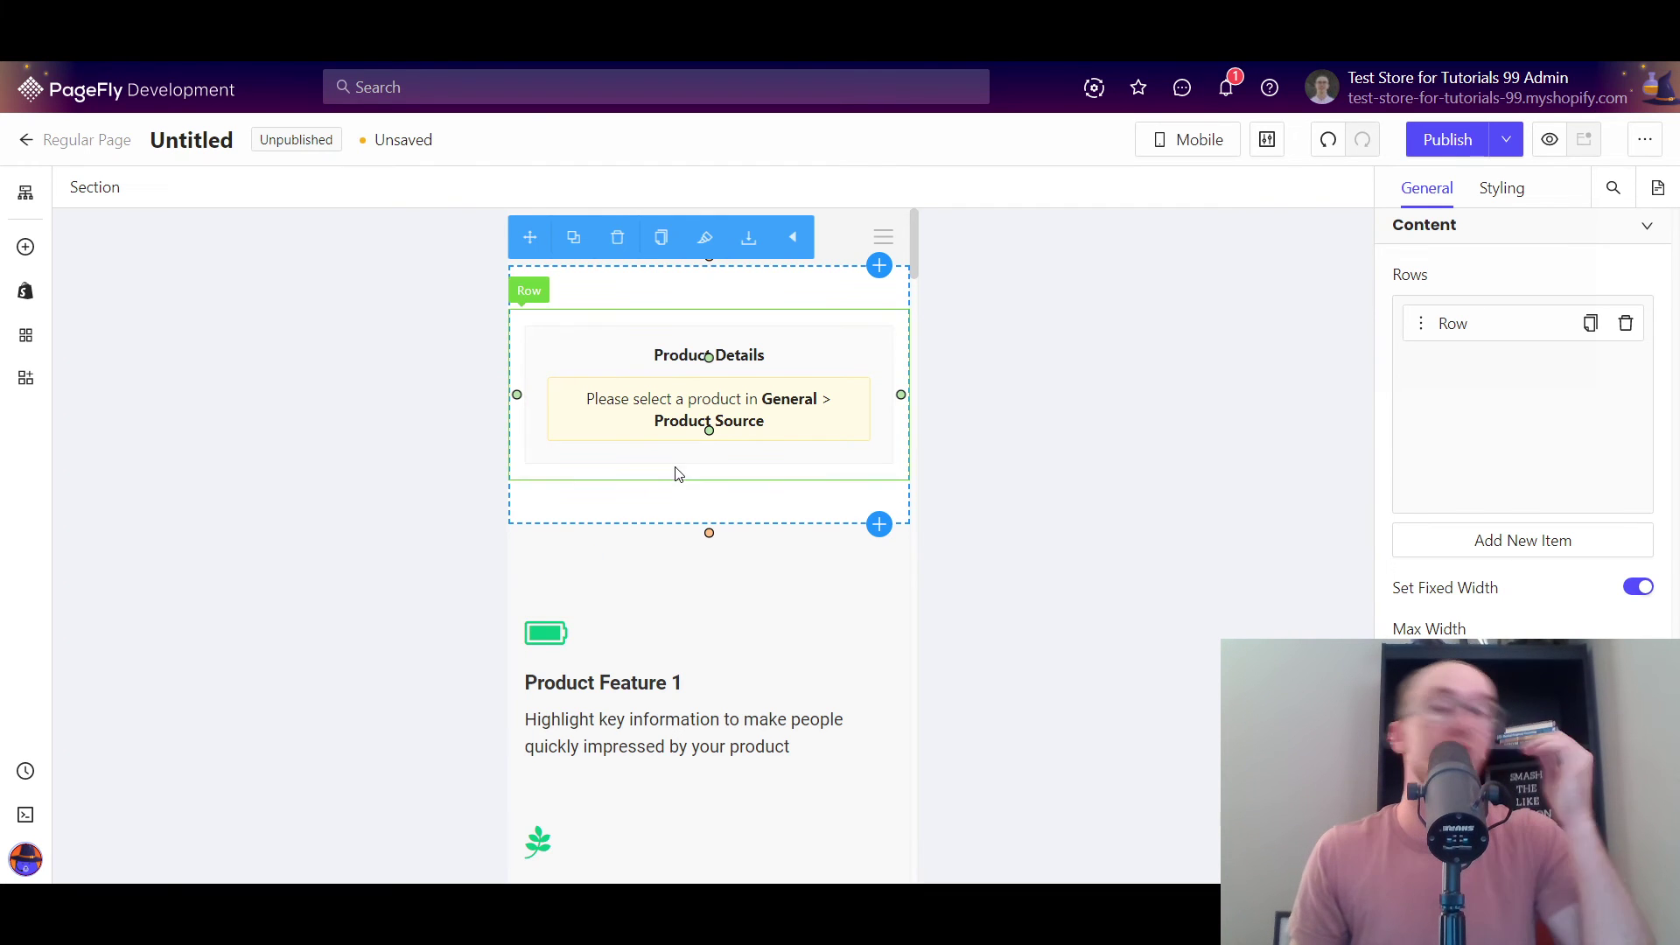
scroll(687, 477, down, 5)
scroll(693, 480, down, 5)
scroll(698, 534, up, 5)
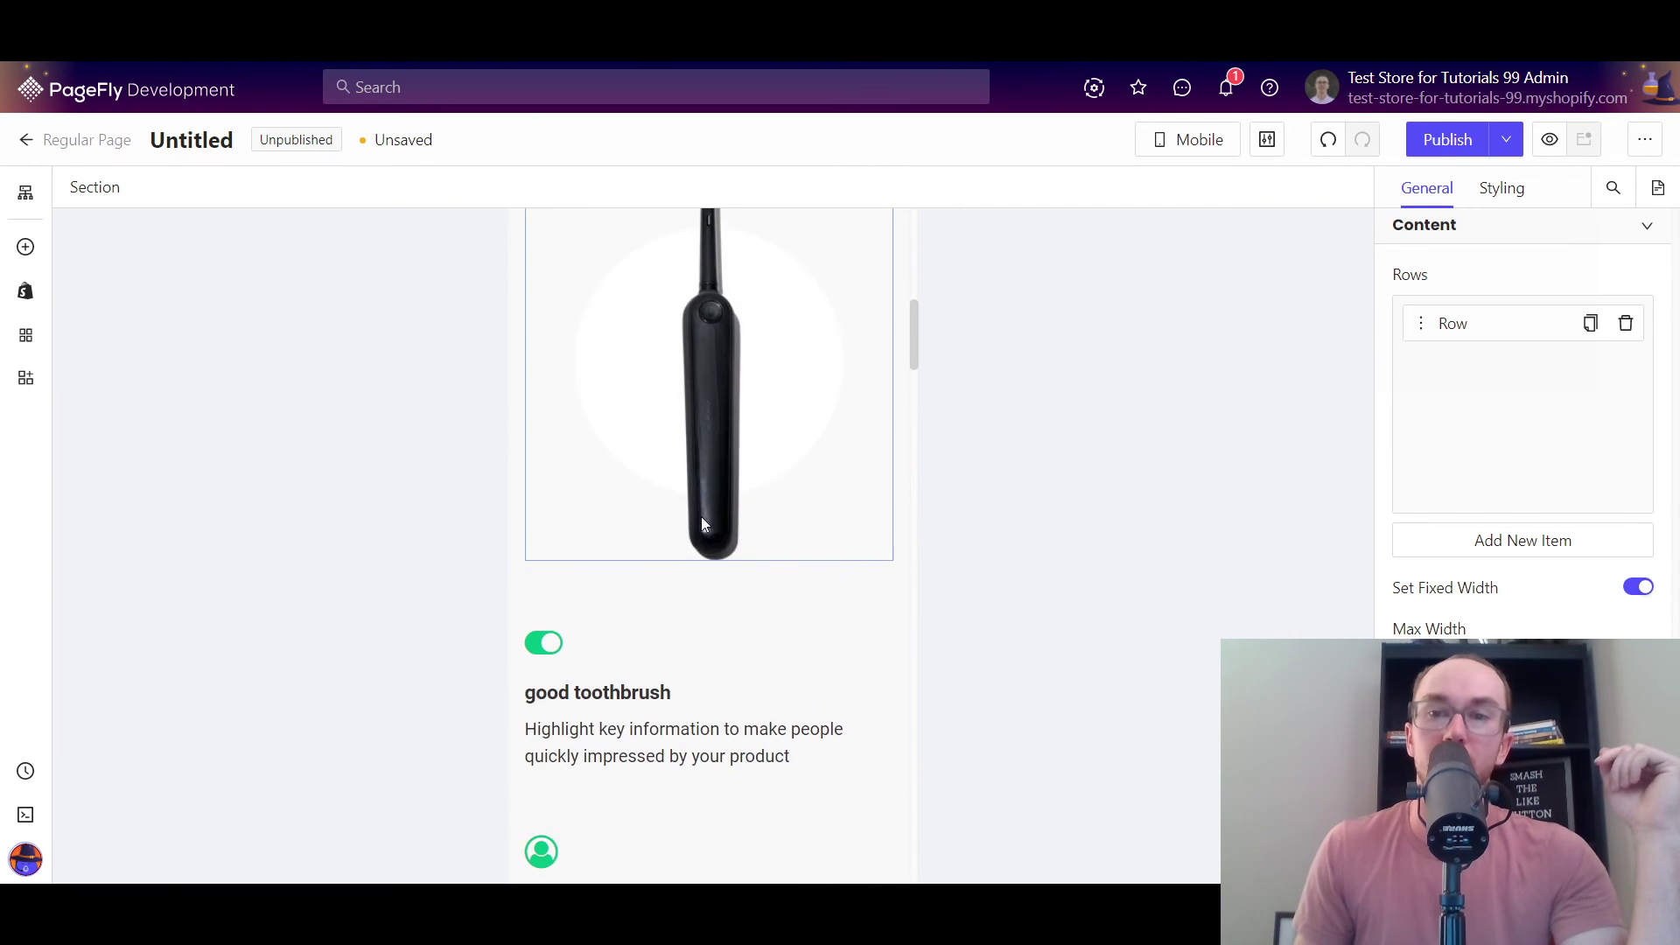
scroll(762, 542, up, 4)
Step: Examine the selected section's general and styling settings, including spacing, typography, background, border and display
scroll(1593, 533, down, 3)
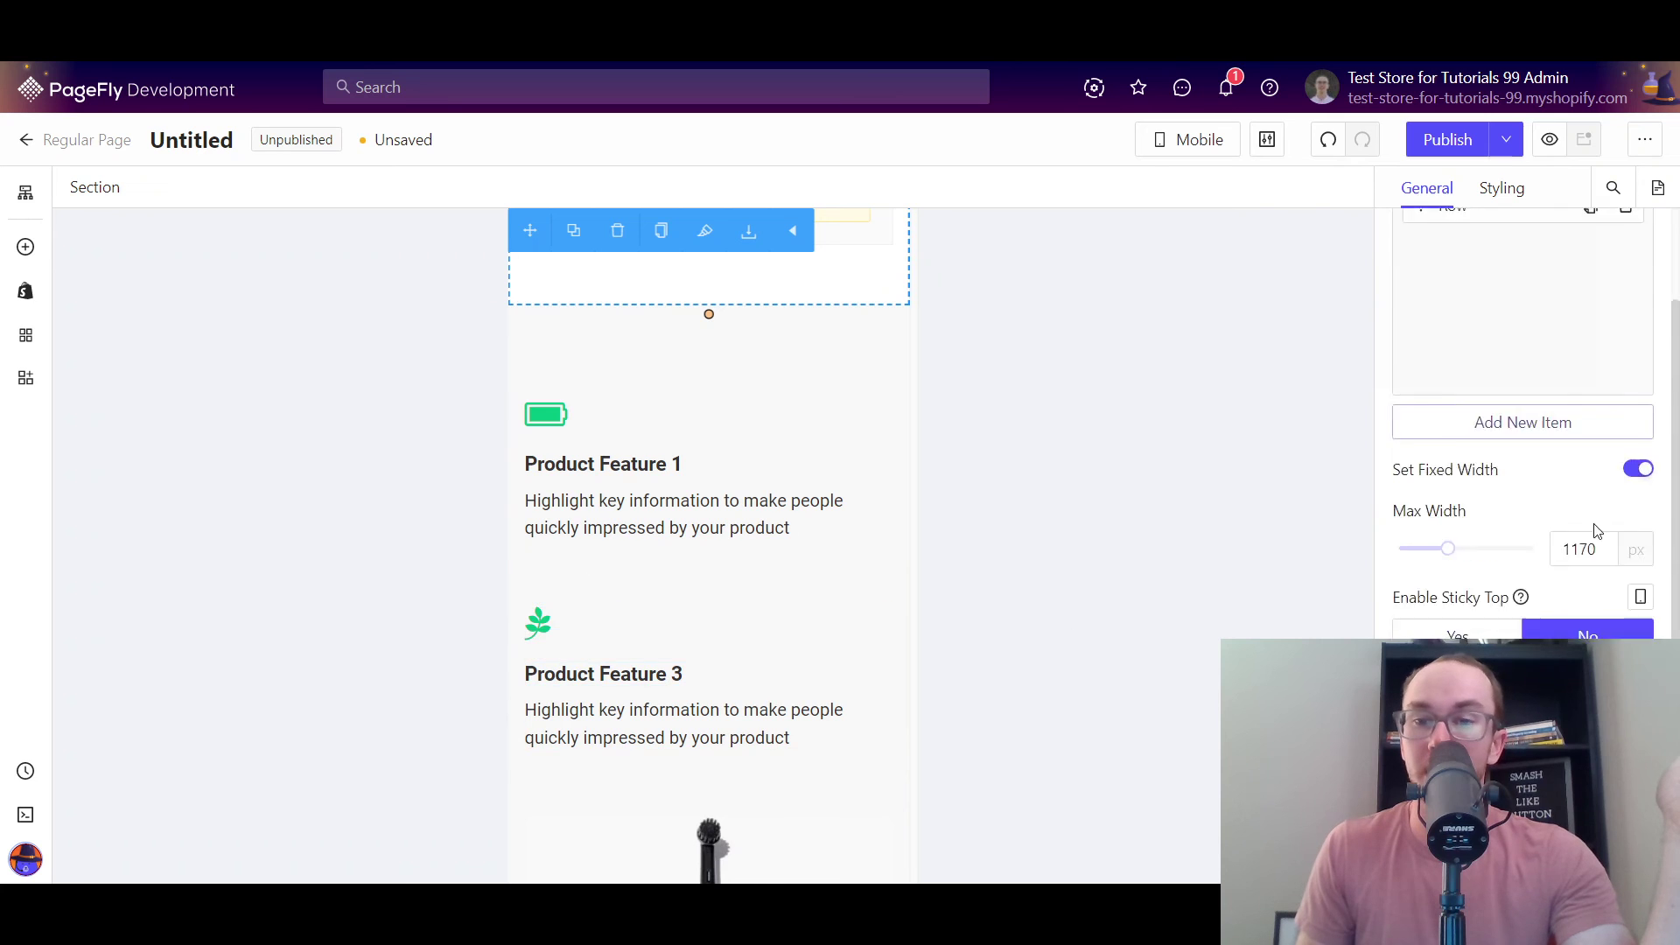
scroll(1569, 561, up, 3)
click(1502, 189)
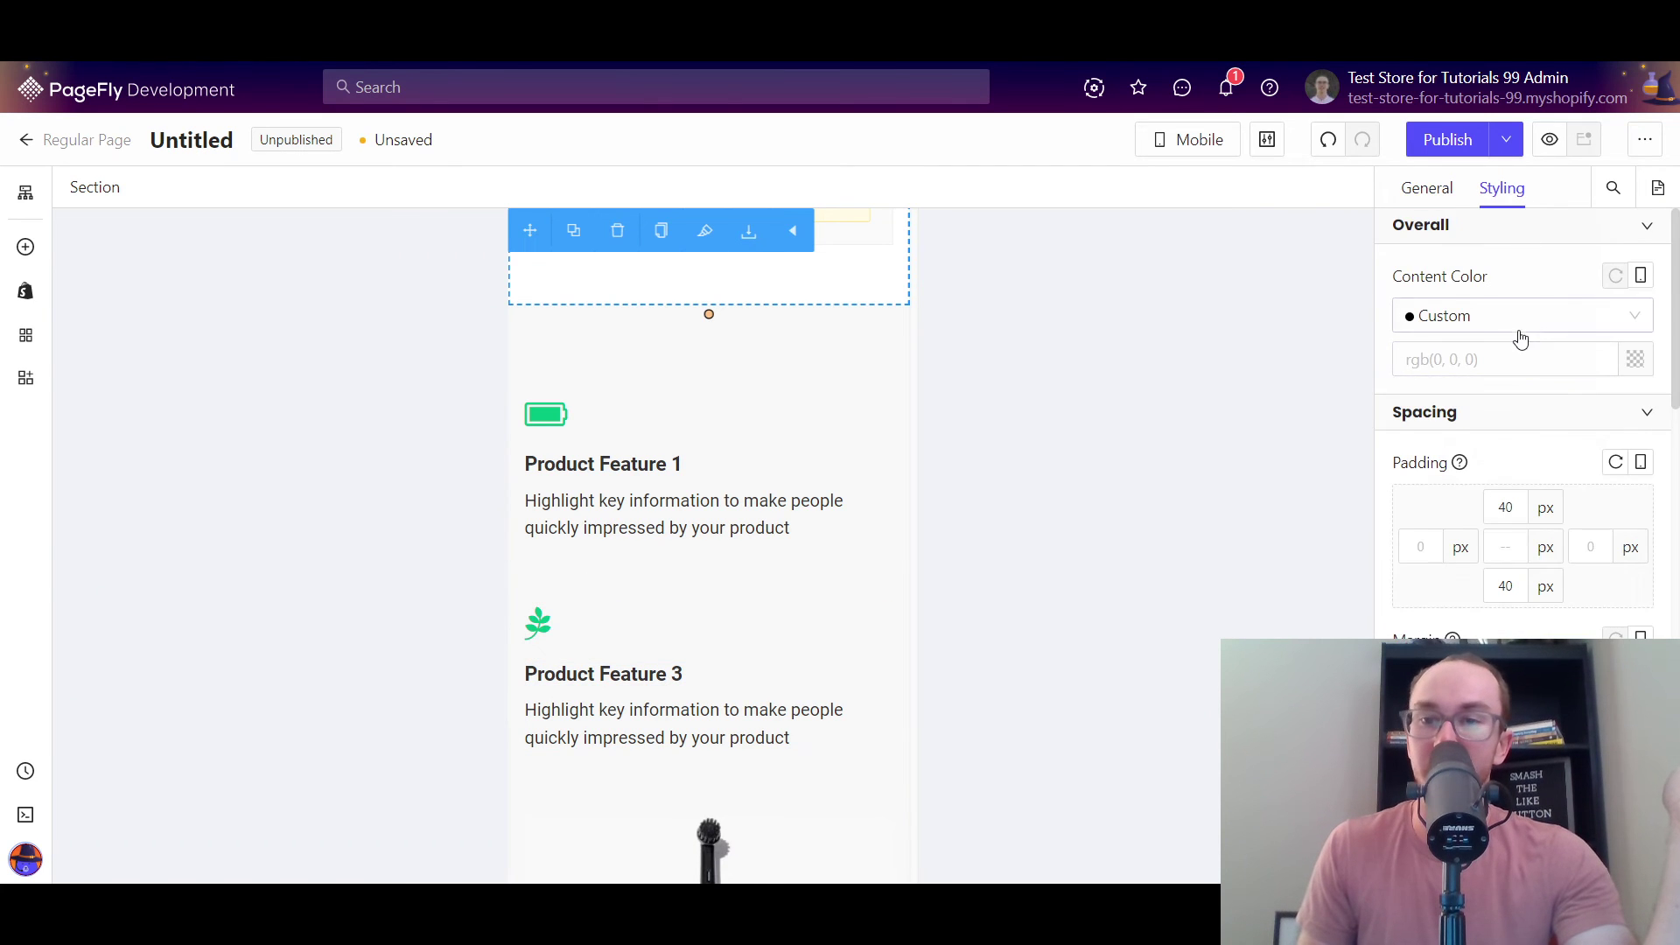
scroll(1530, 577, down, 1)
scroll(1532, 604, down, 8)
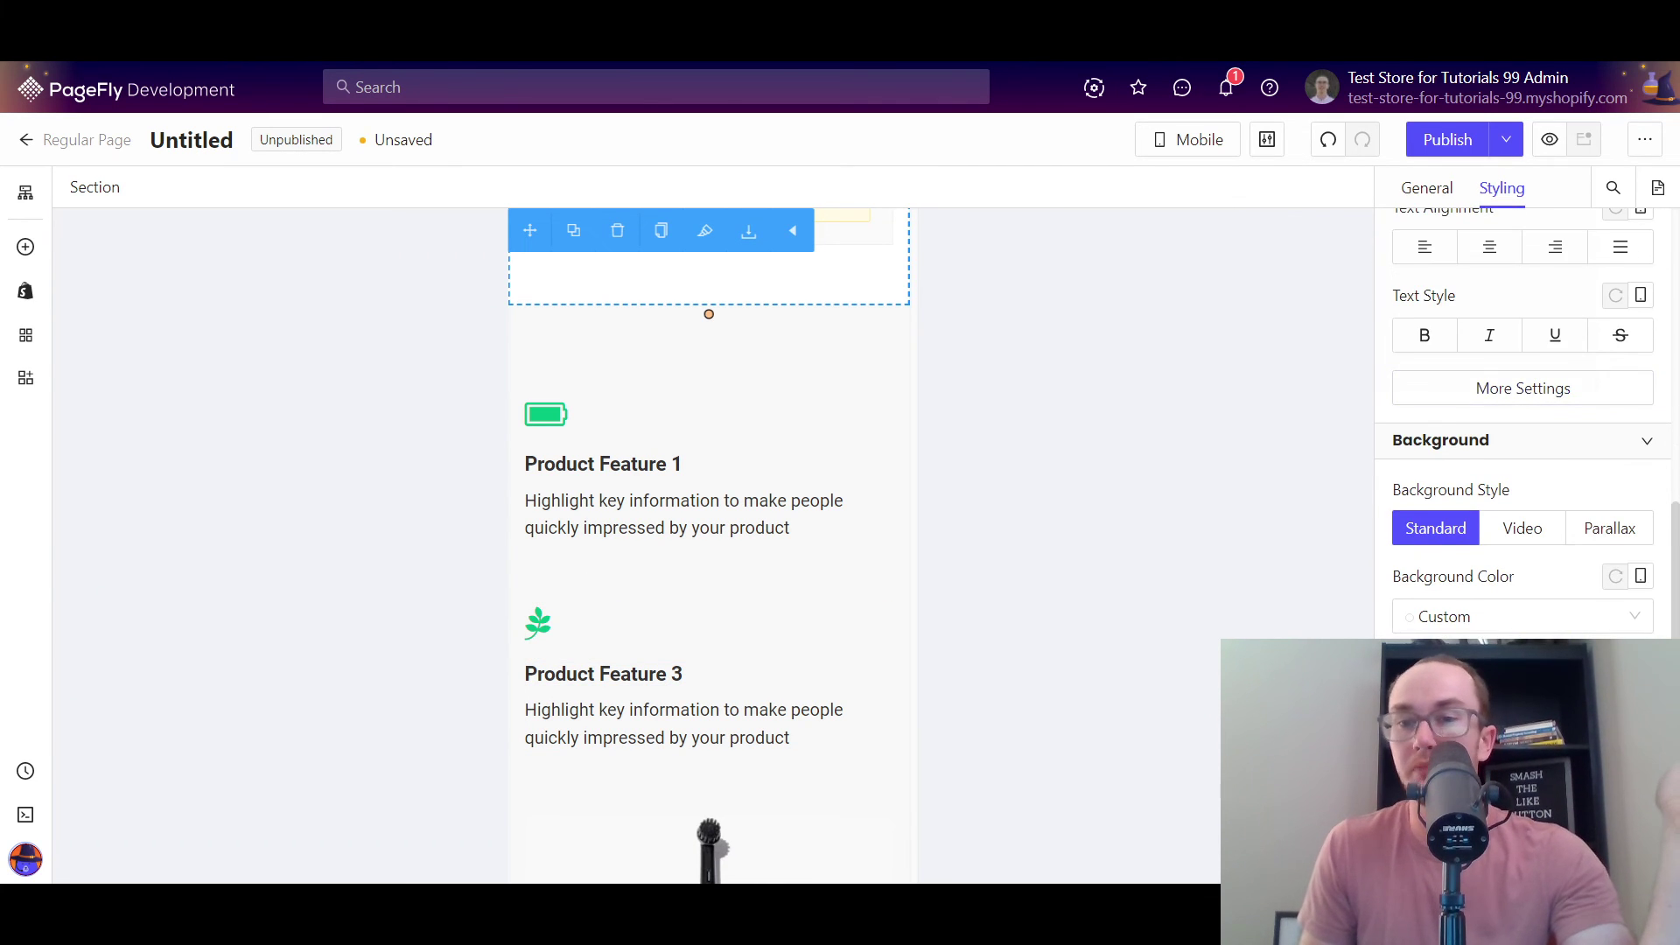
scroll(1522, 420, down, 5)
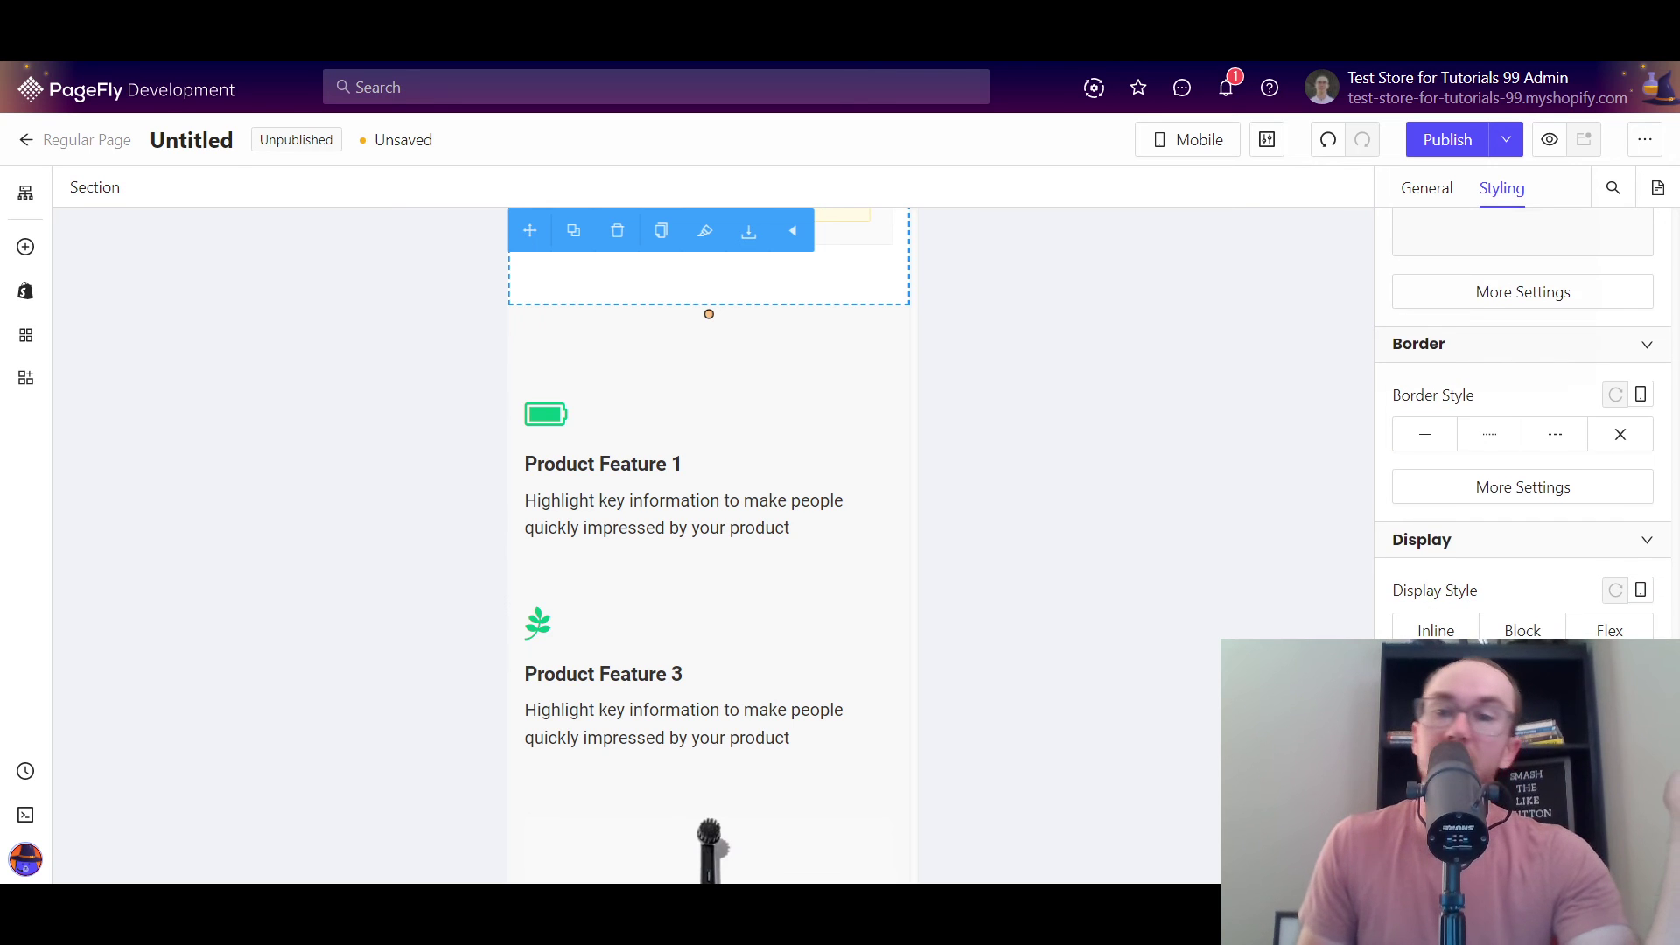
scroll(1523, 420, up, 2)
scroll(1545, 437, up, 8)
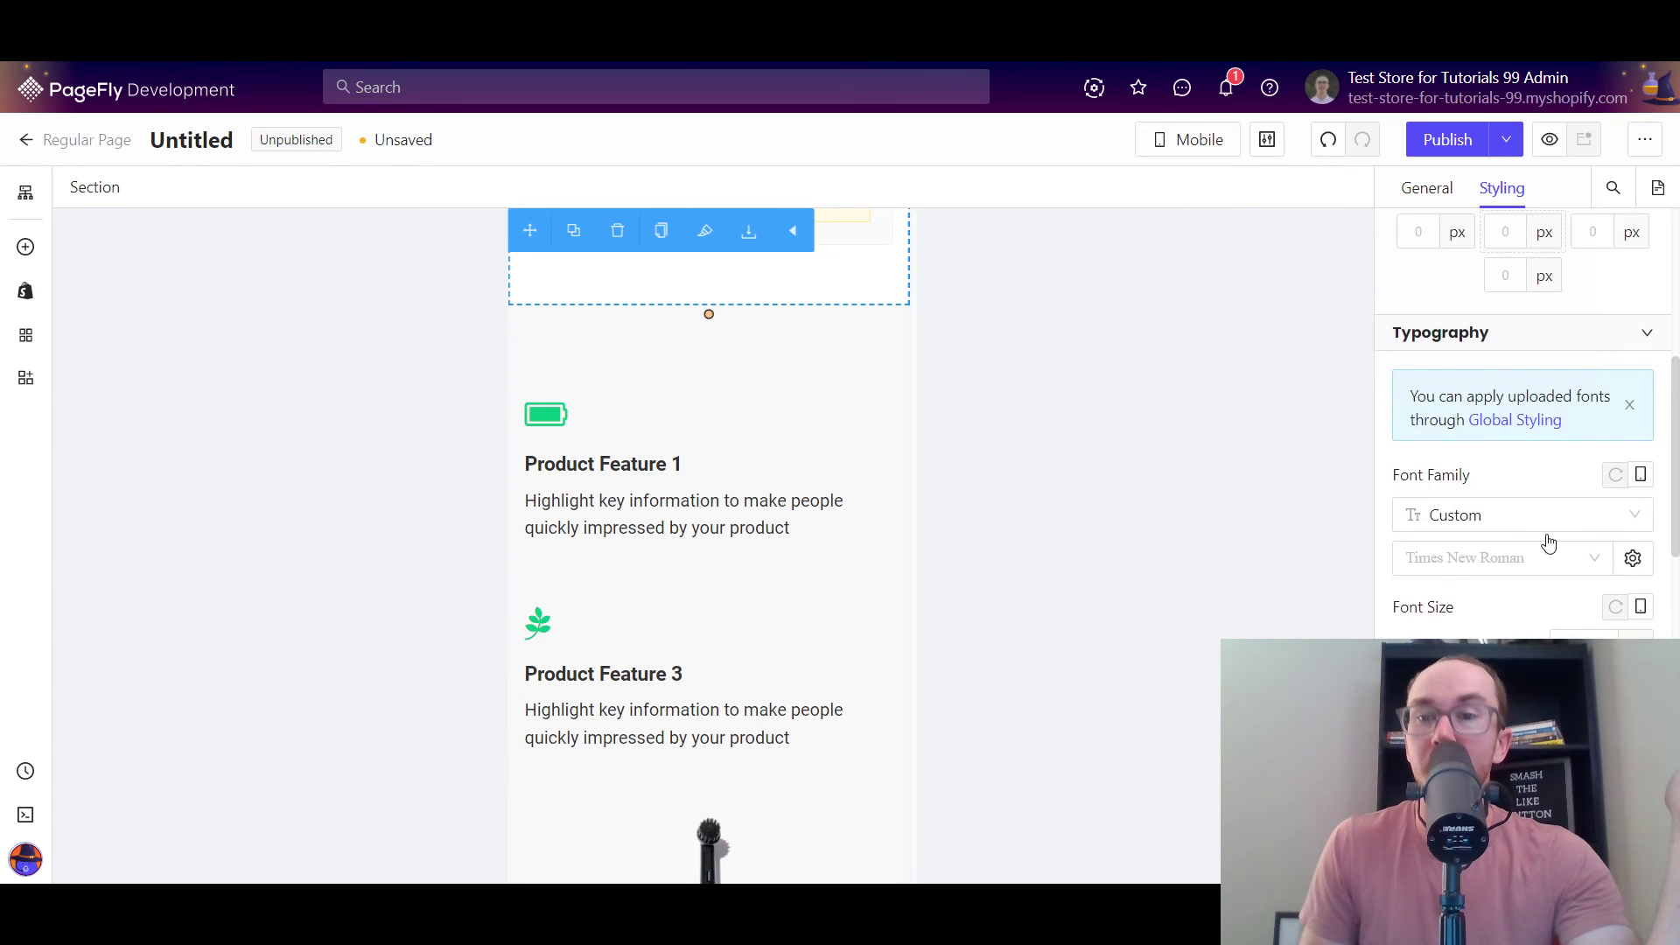
scroll(1472, 512, up, 1)
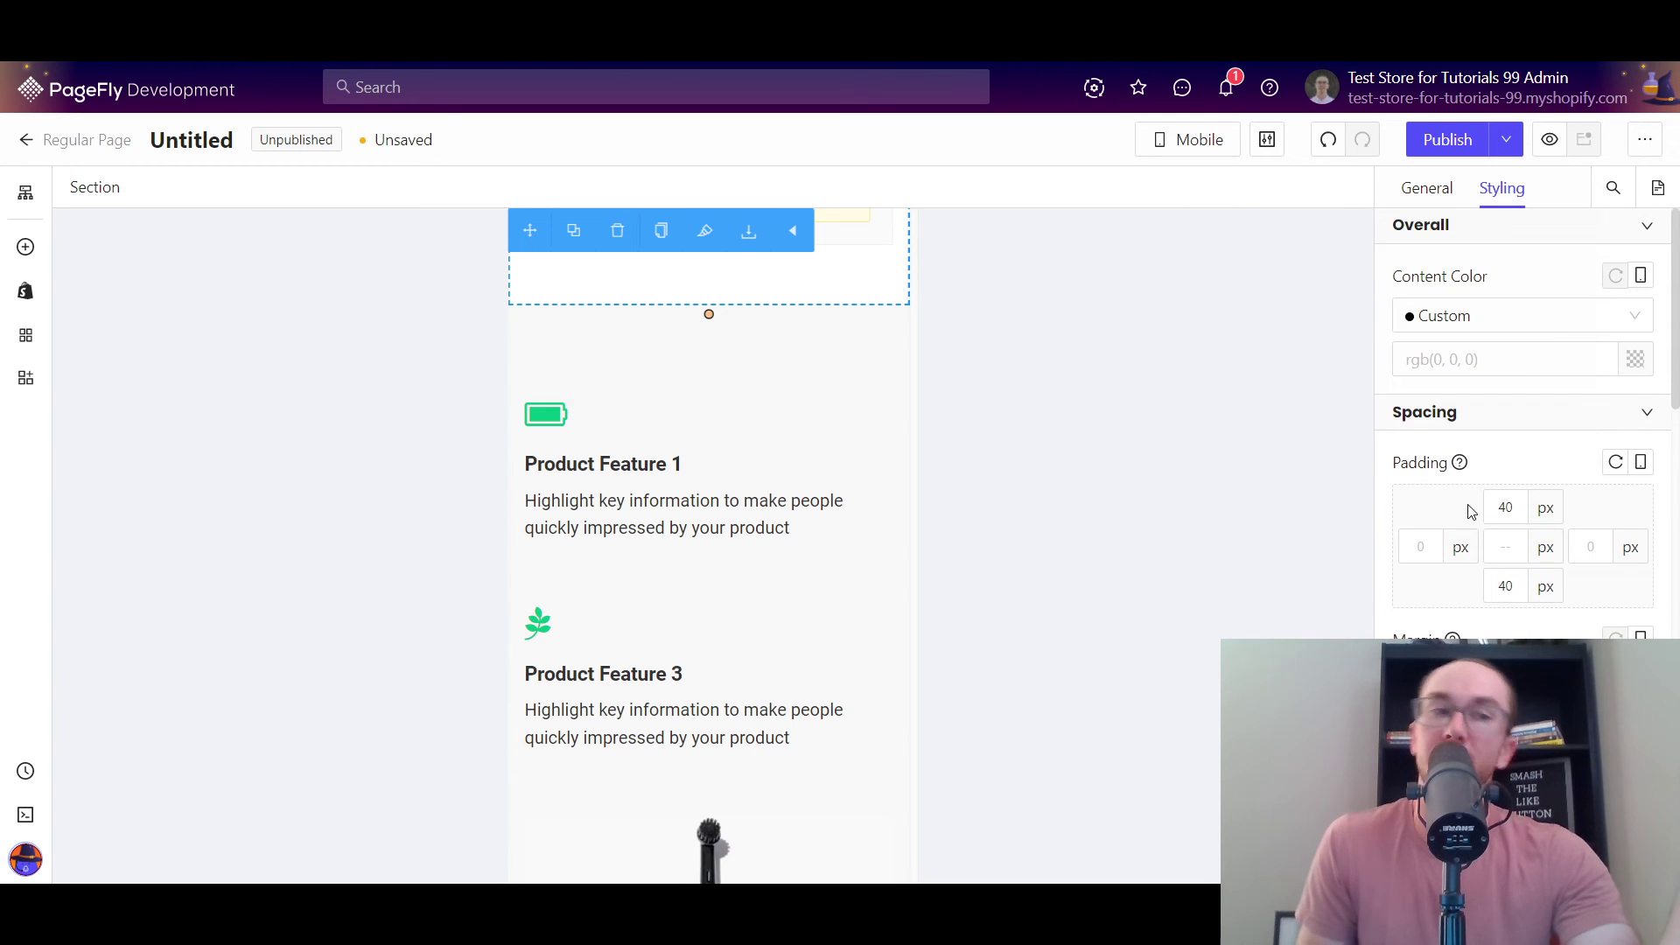
Step: Leave the page editor and browse the page templates in the Contact Page and Home Page categories
click(24, 140)
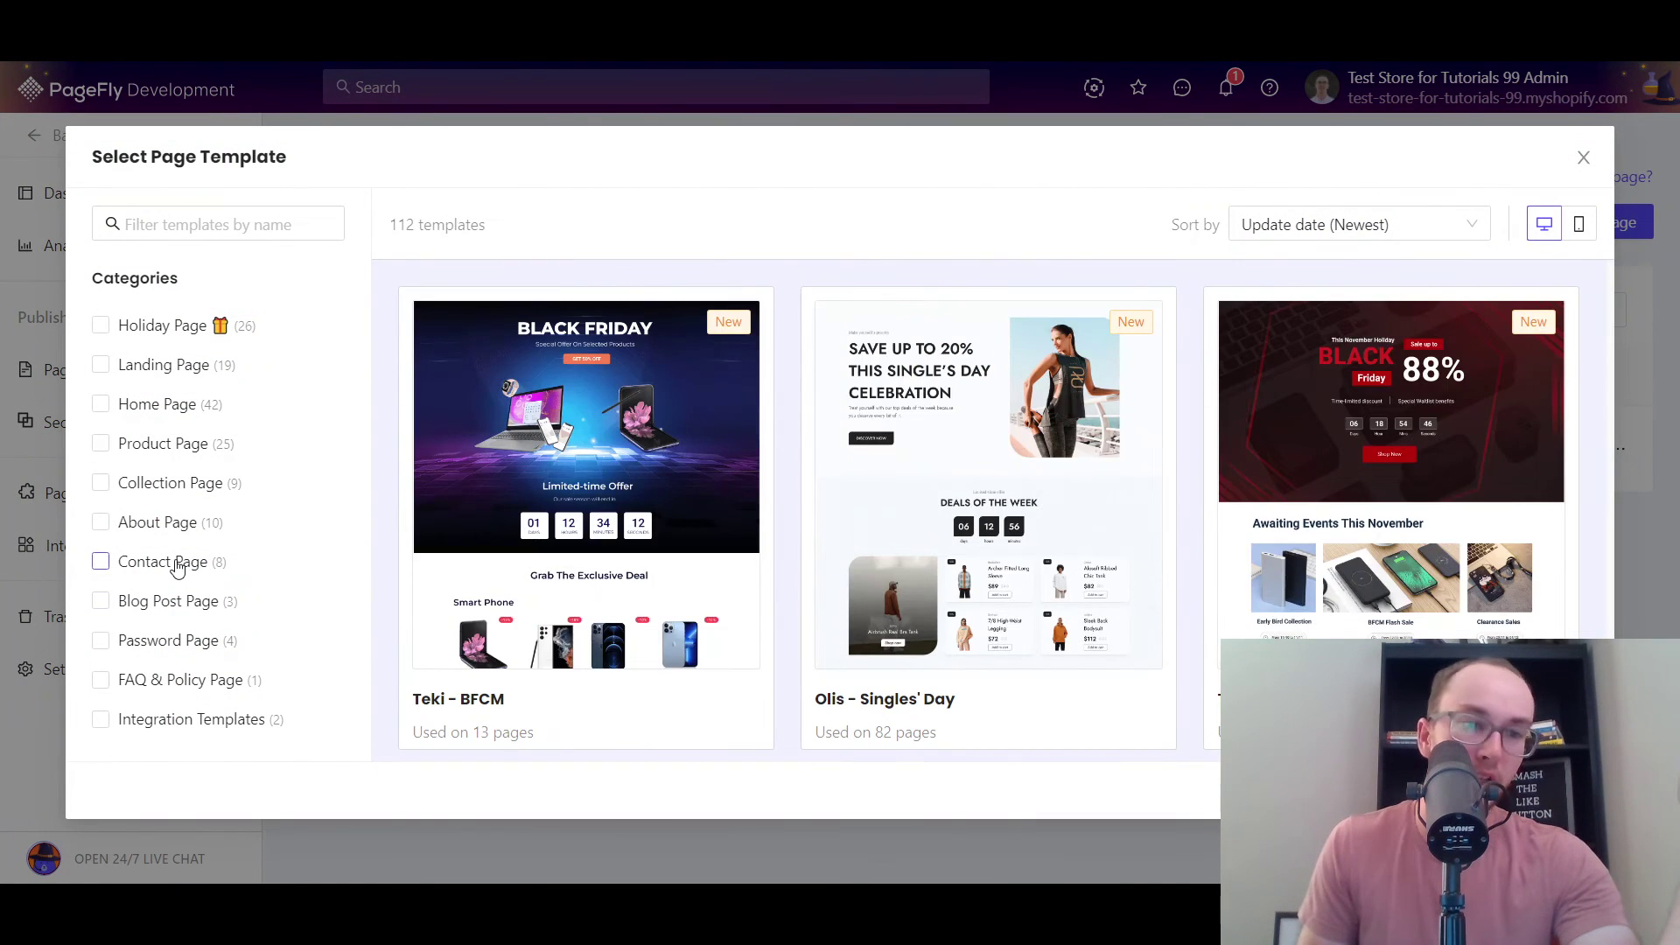
click(177, 564)
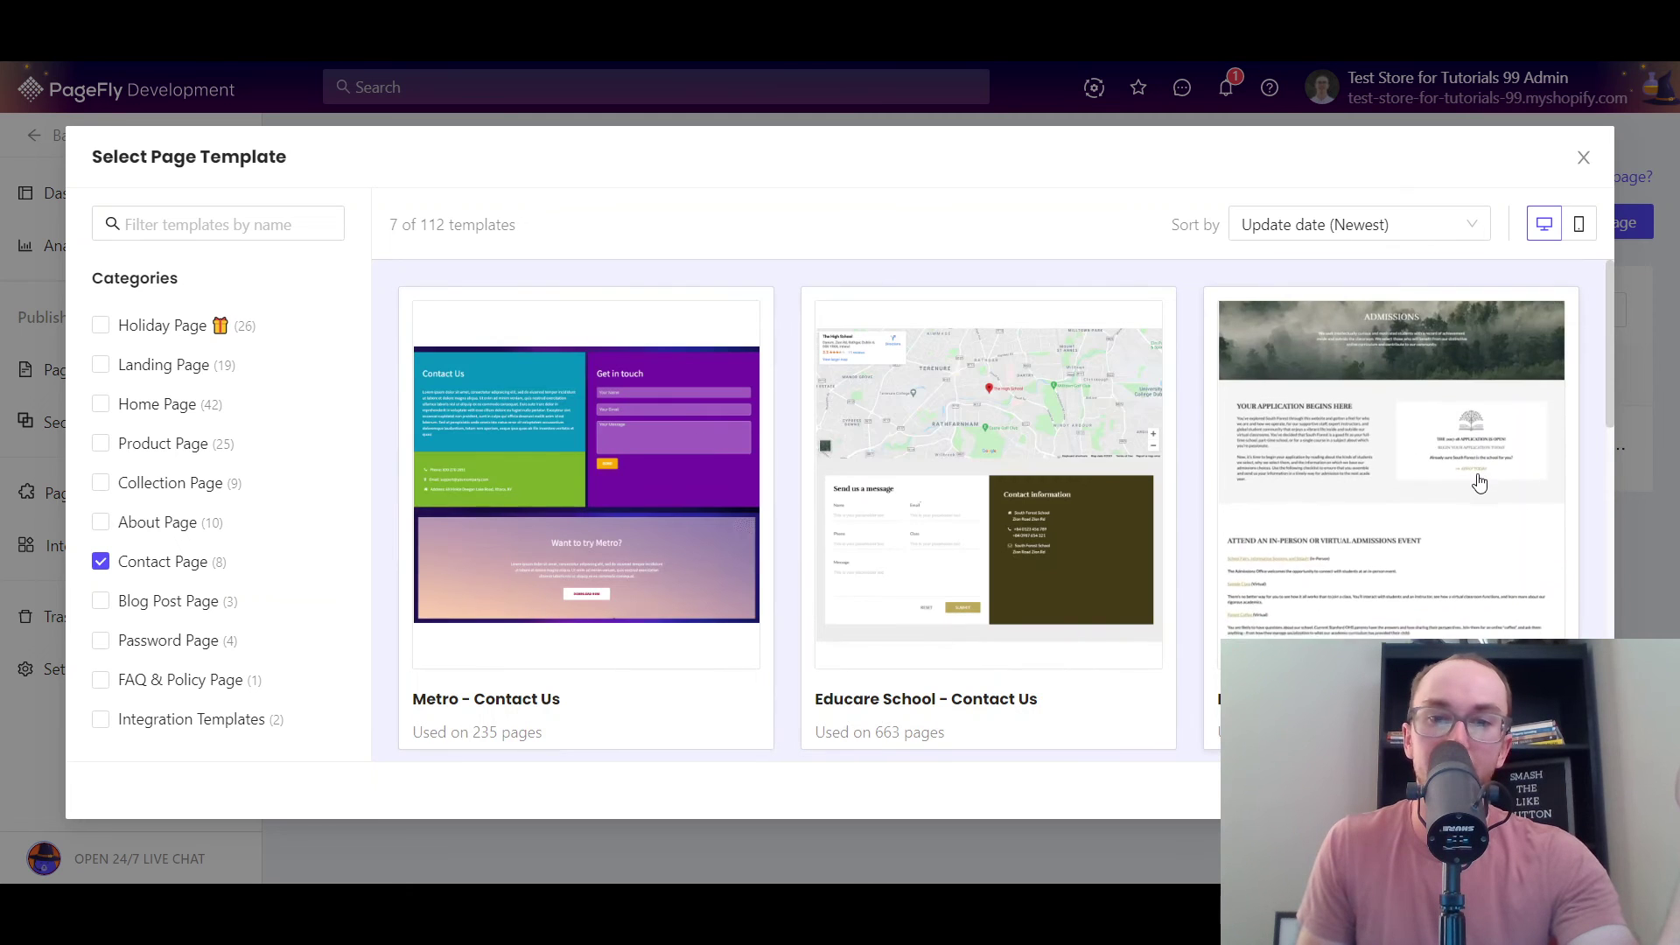
click(183, 564)
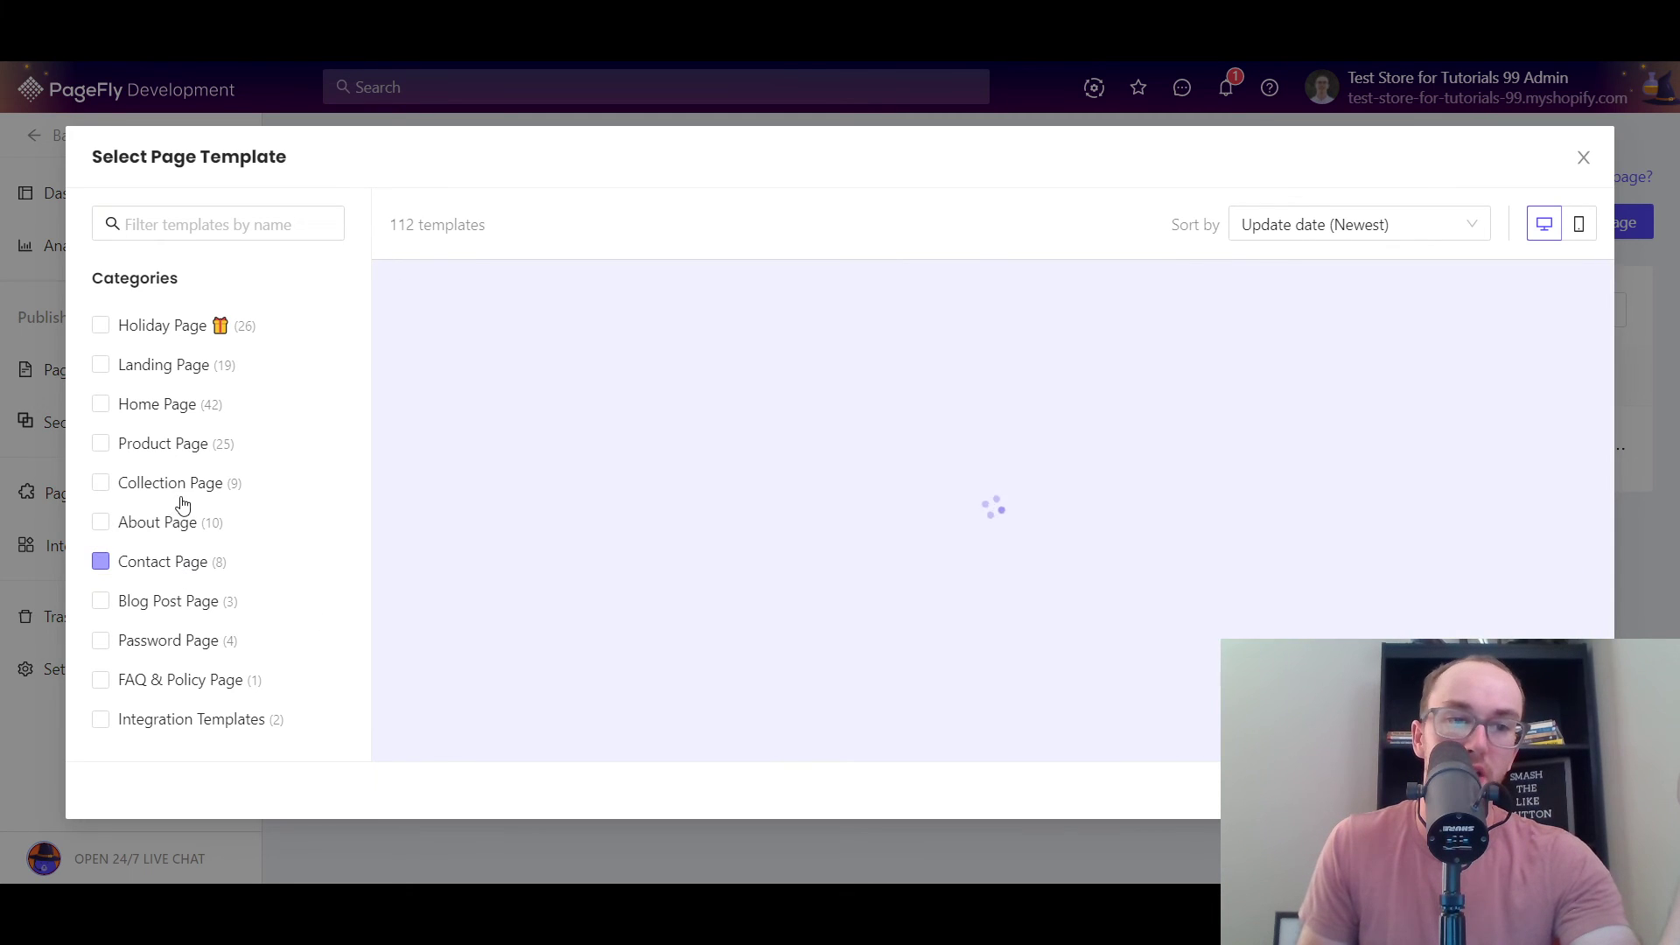
click(179, 404)
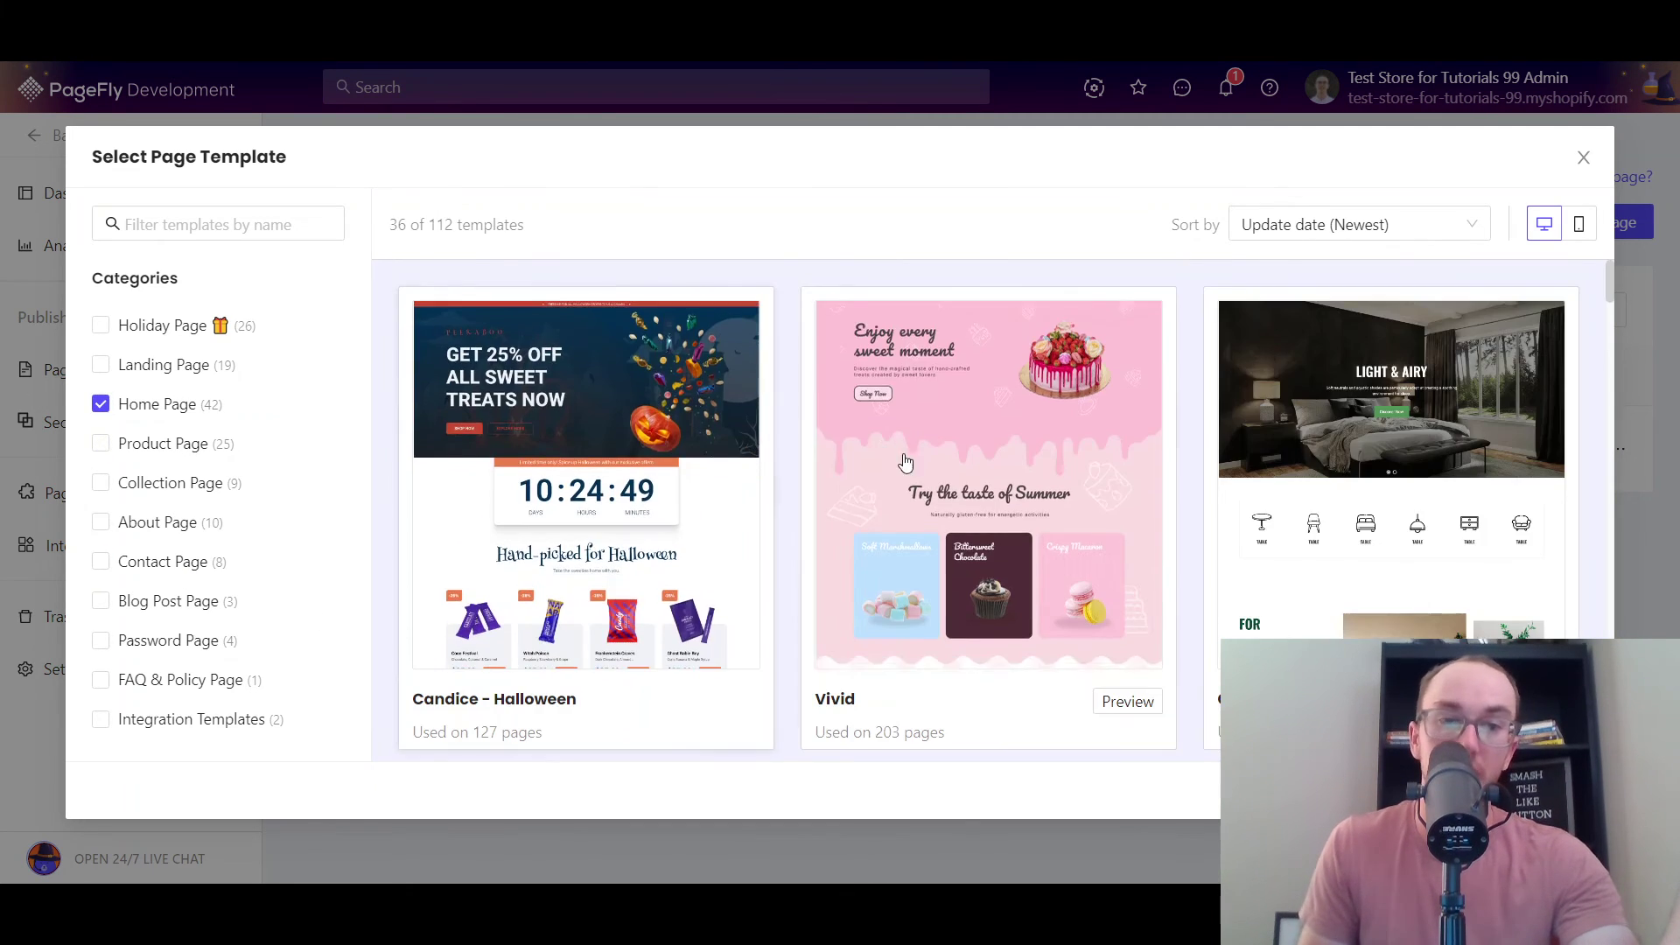
click(133, 407)
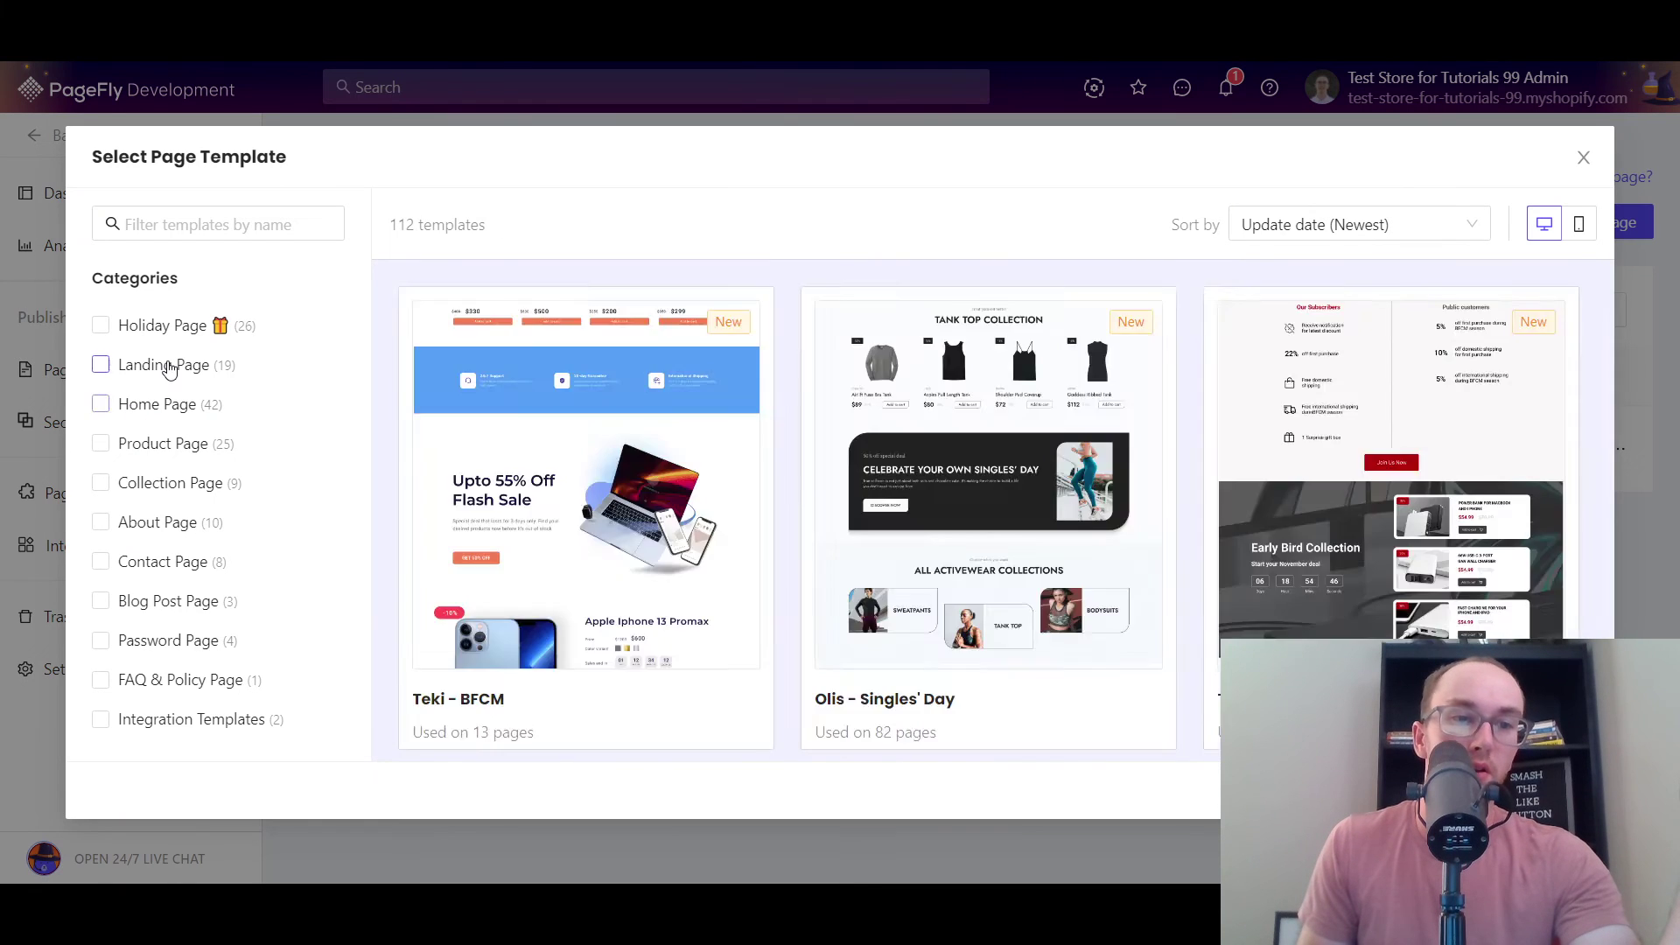
Step: Filter the templates by the Landing Page category, look through the designs and close the template selection
click(166, 364)
scroll(1203, 541, down, 15)
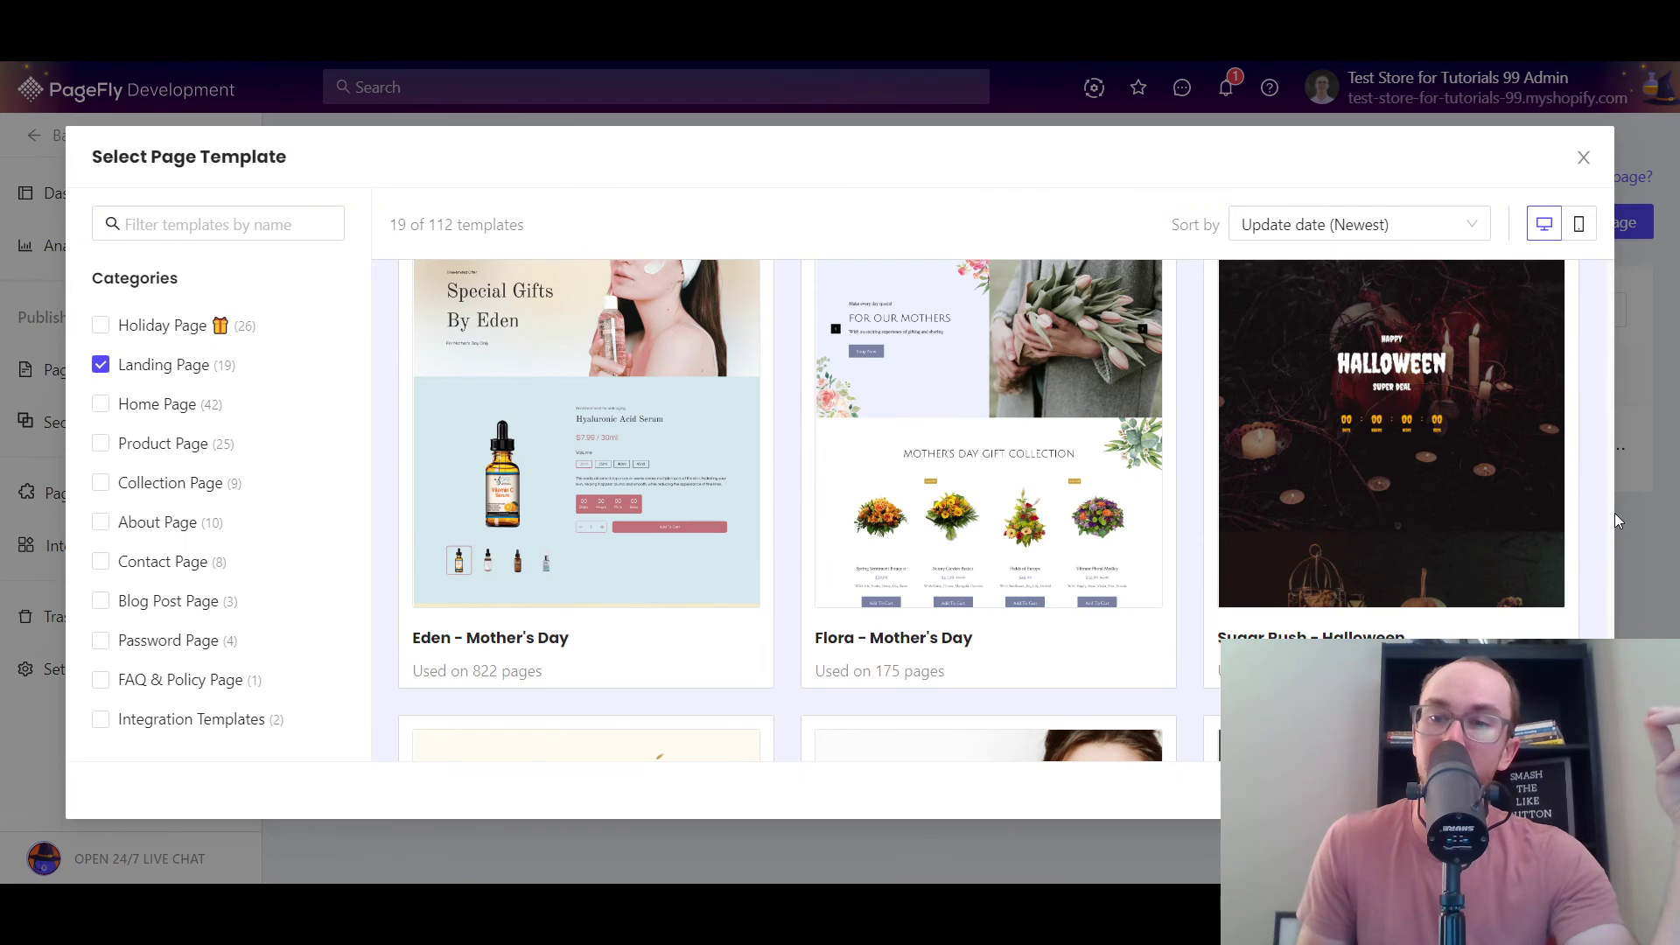
drag(1614, 513, 1602, 658)
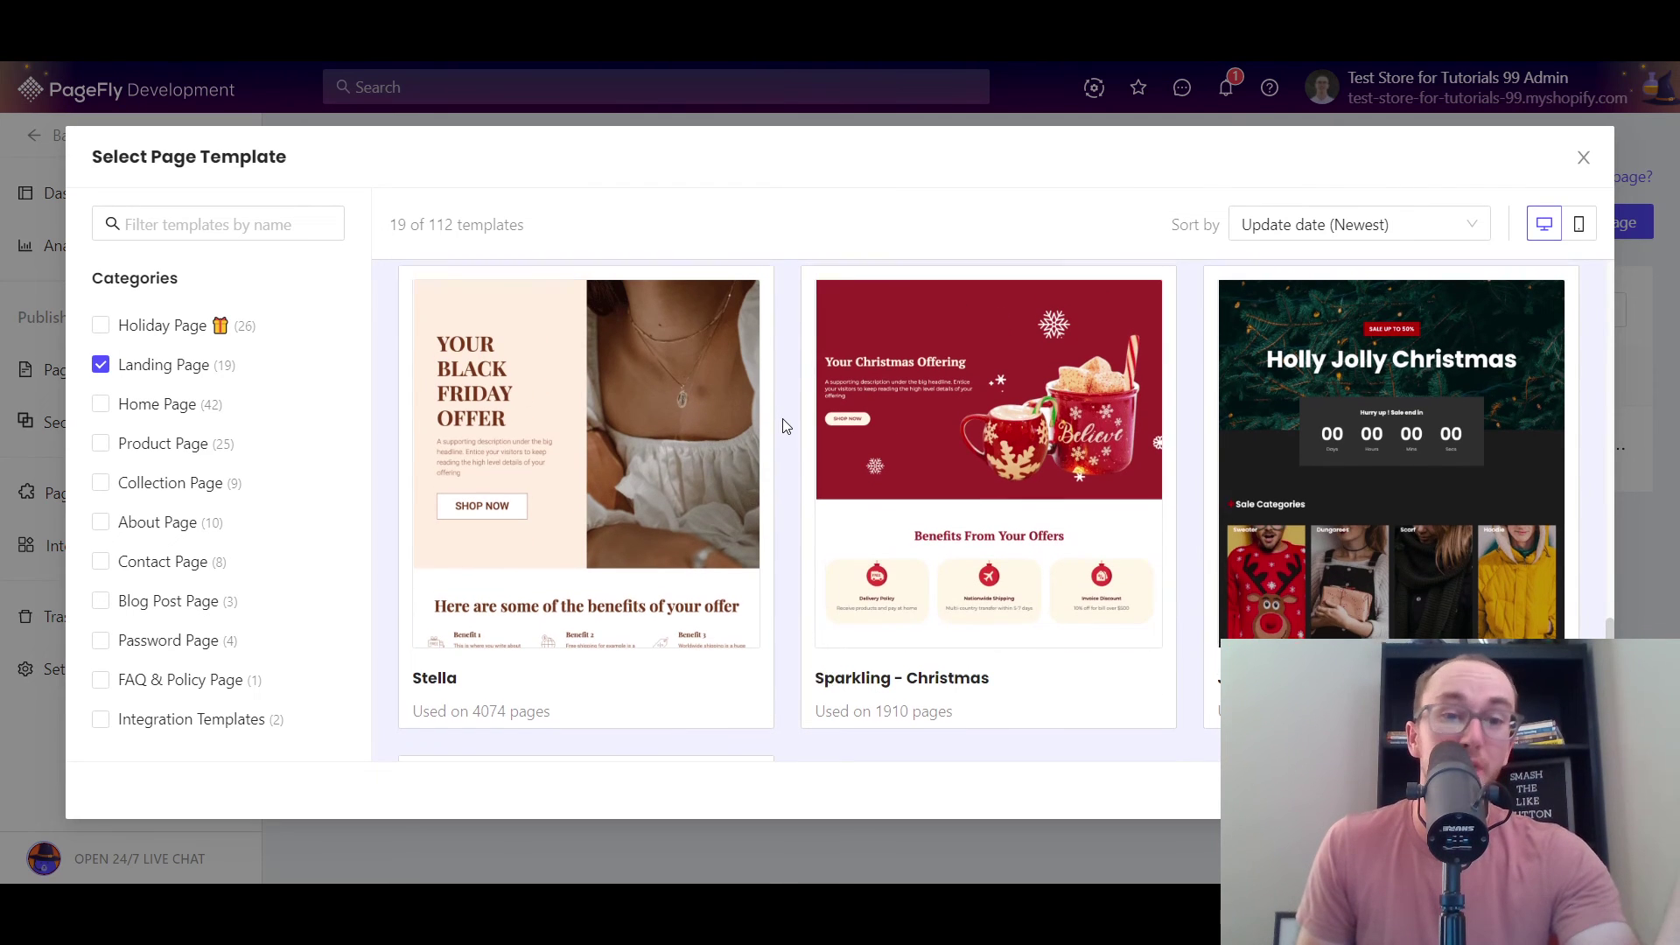
scroll(700, 490, up, 1)
scroll(739, 560, down, 1)
scroll(753, 577, down, 3)
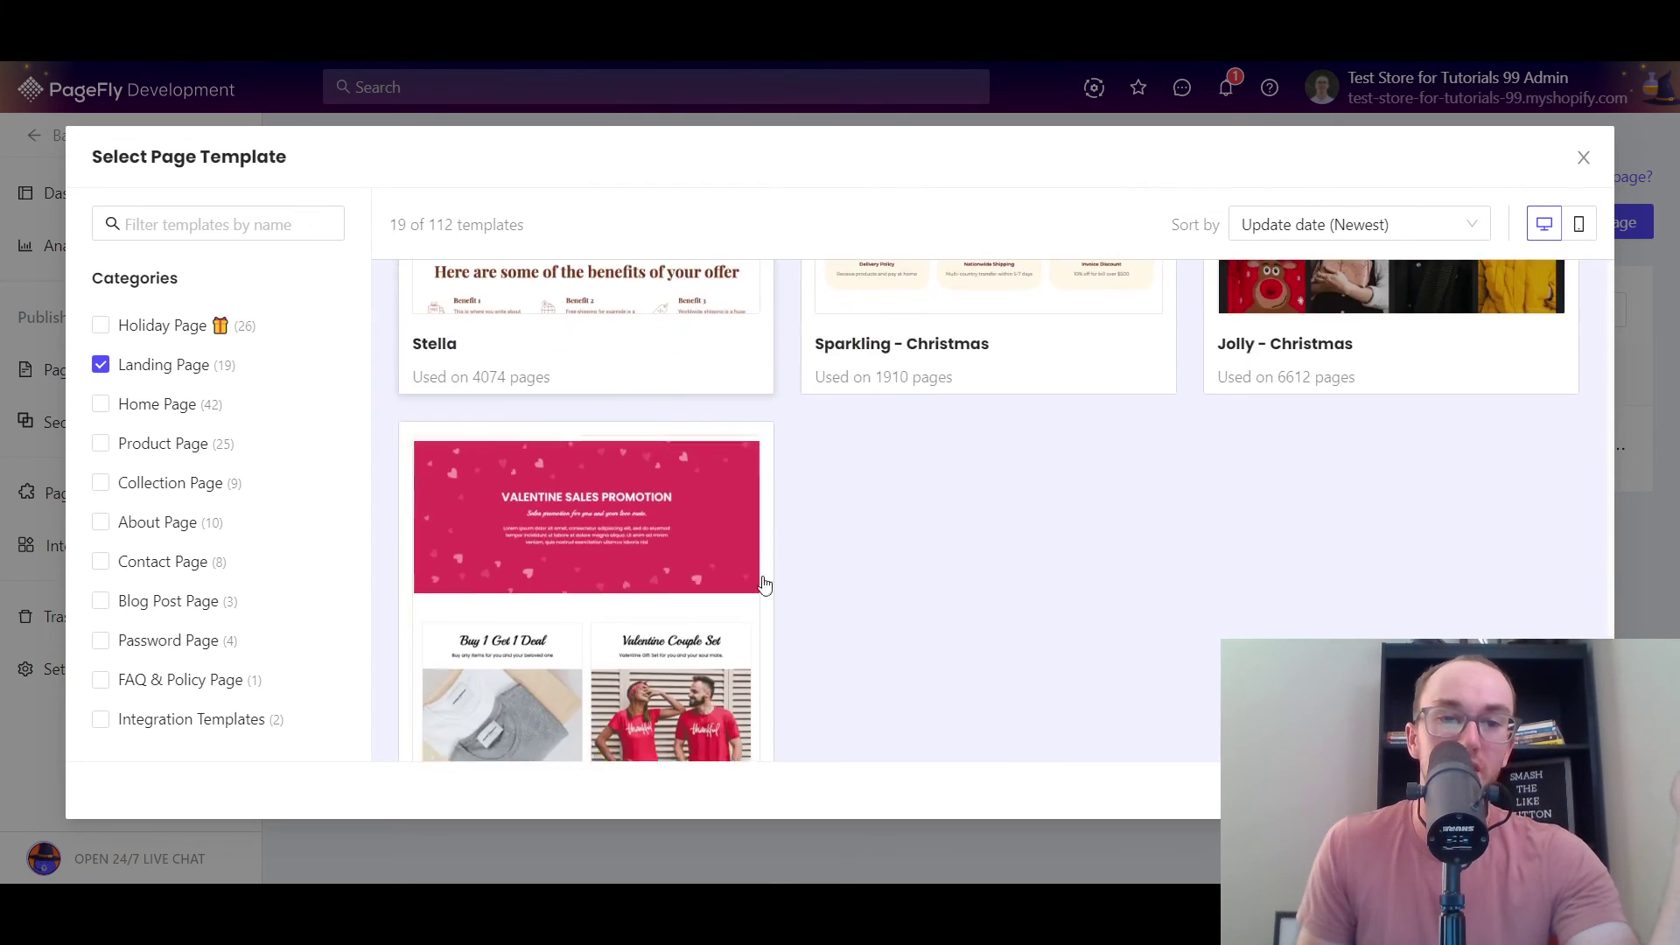
scroll(955, 592, up, 4)
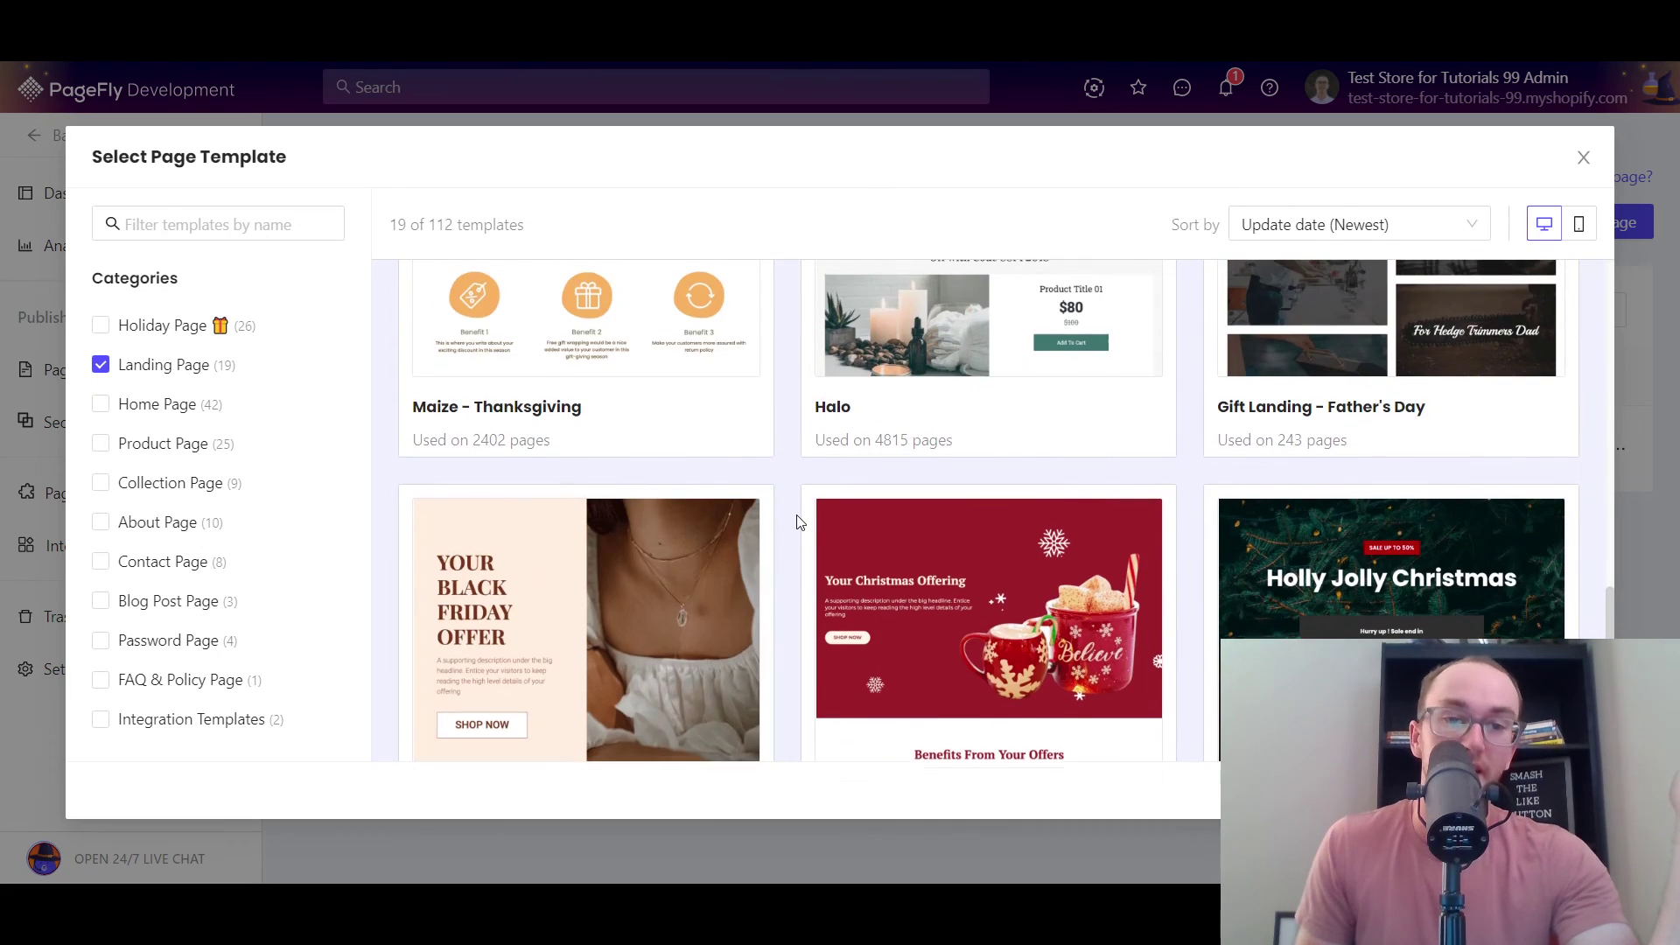
scroll(774, 554, up, 8)
scroll(796, 521, up, 5)
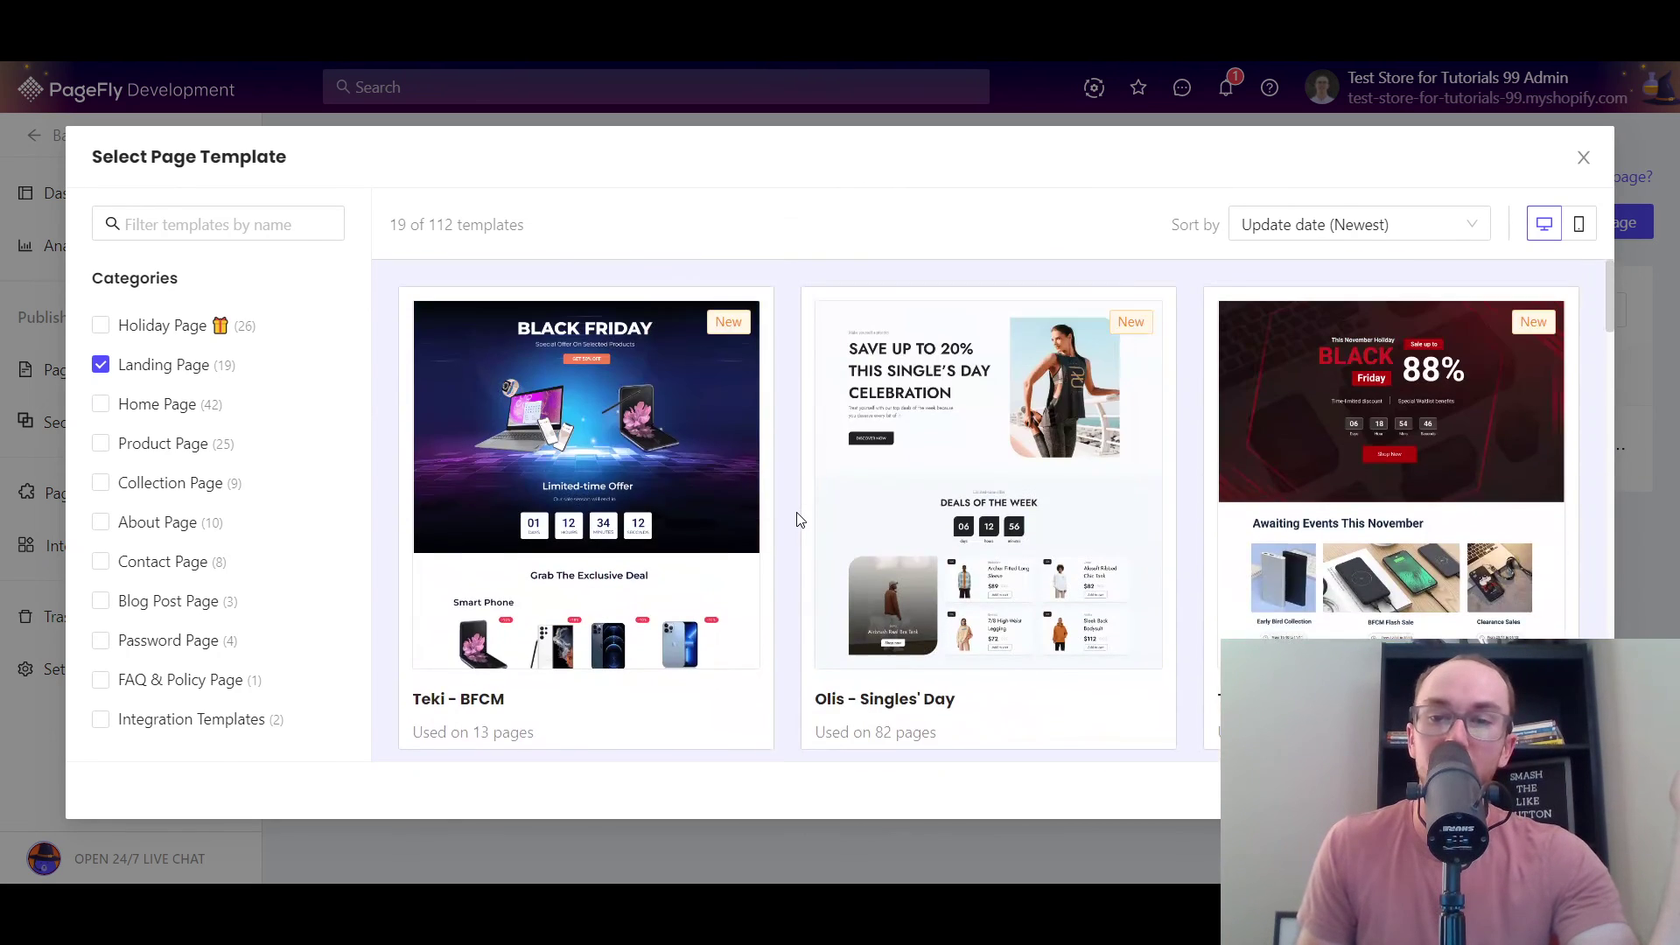
click(1586, 156)
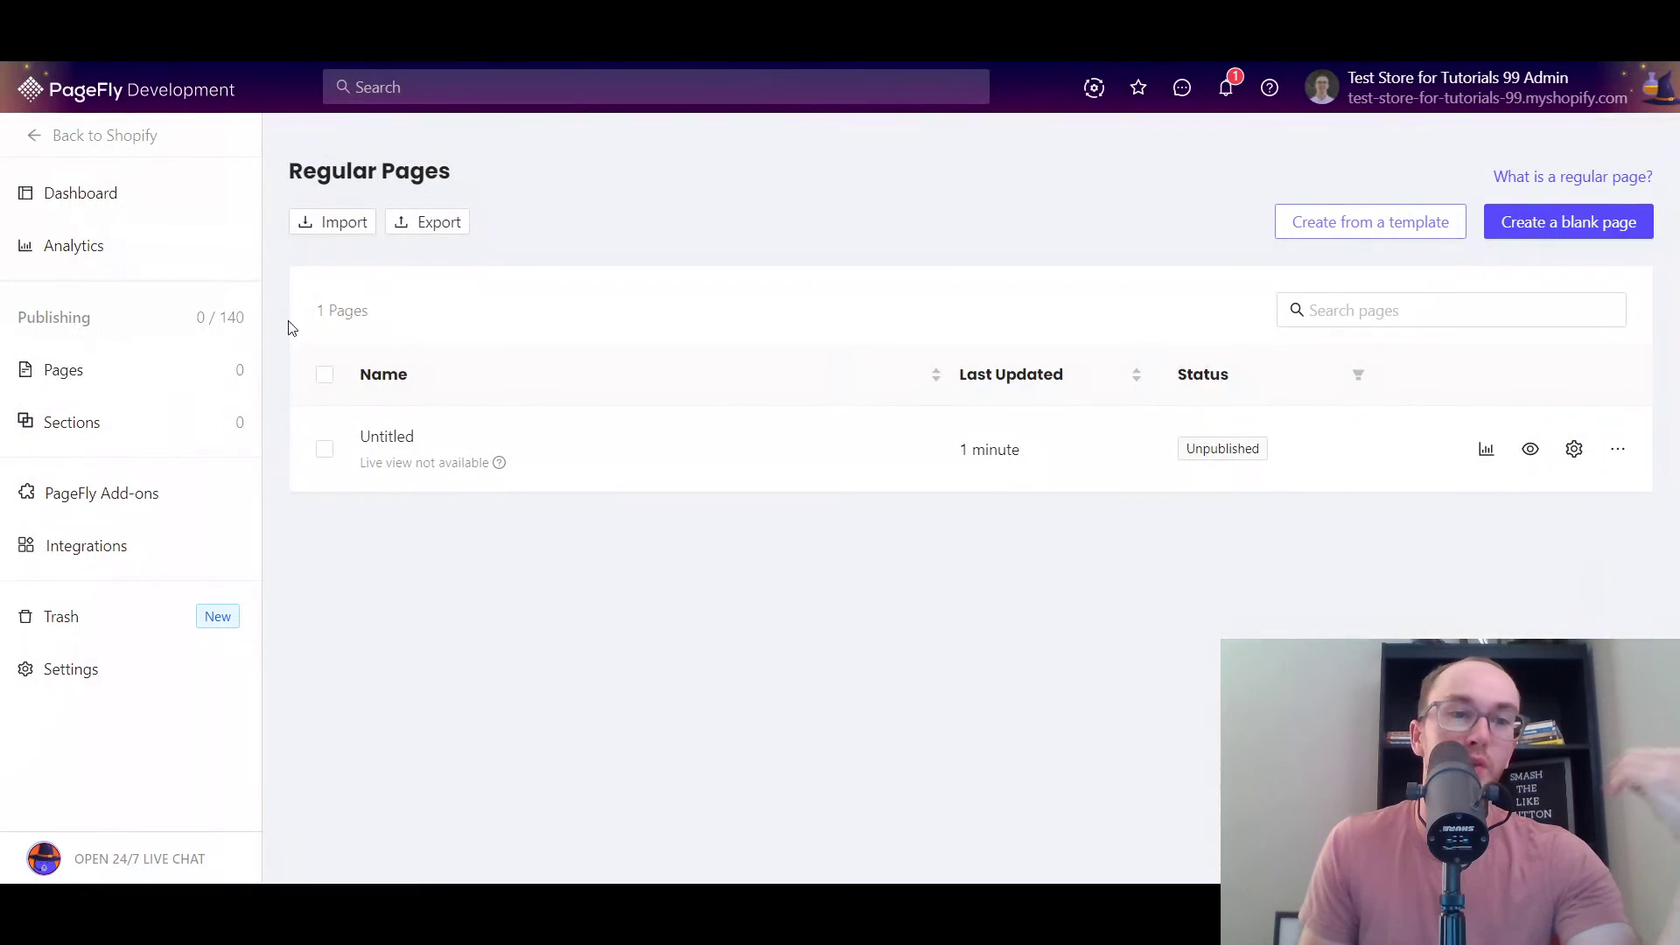
Step: Switch to the PageFly Landing Page Builder listing in the Shopify App Store and look through its app description and integrations
mouse_move(219, 323)
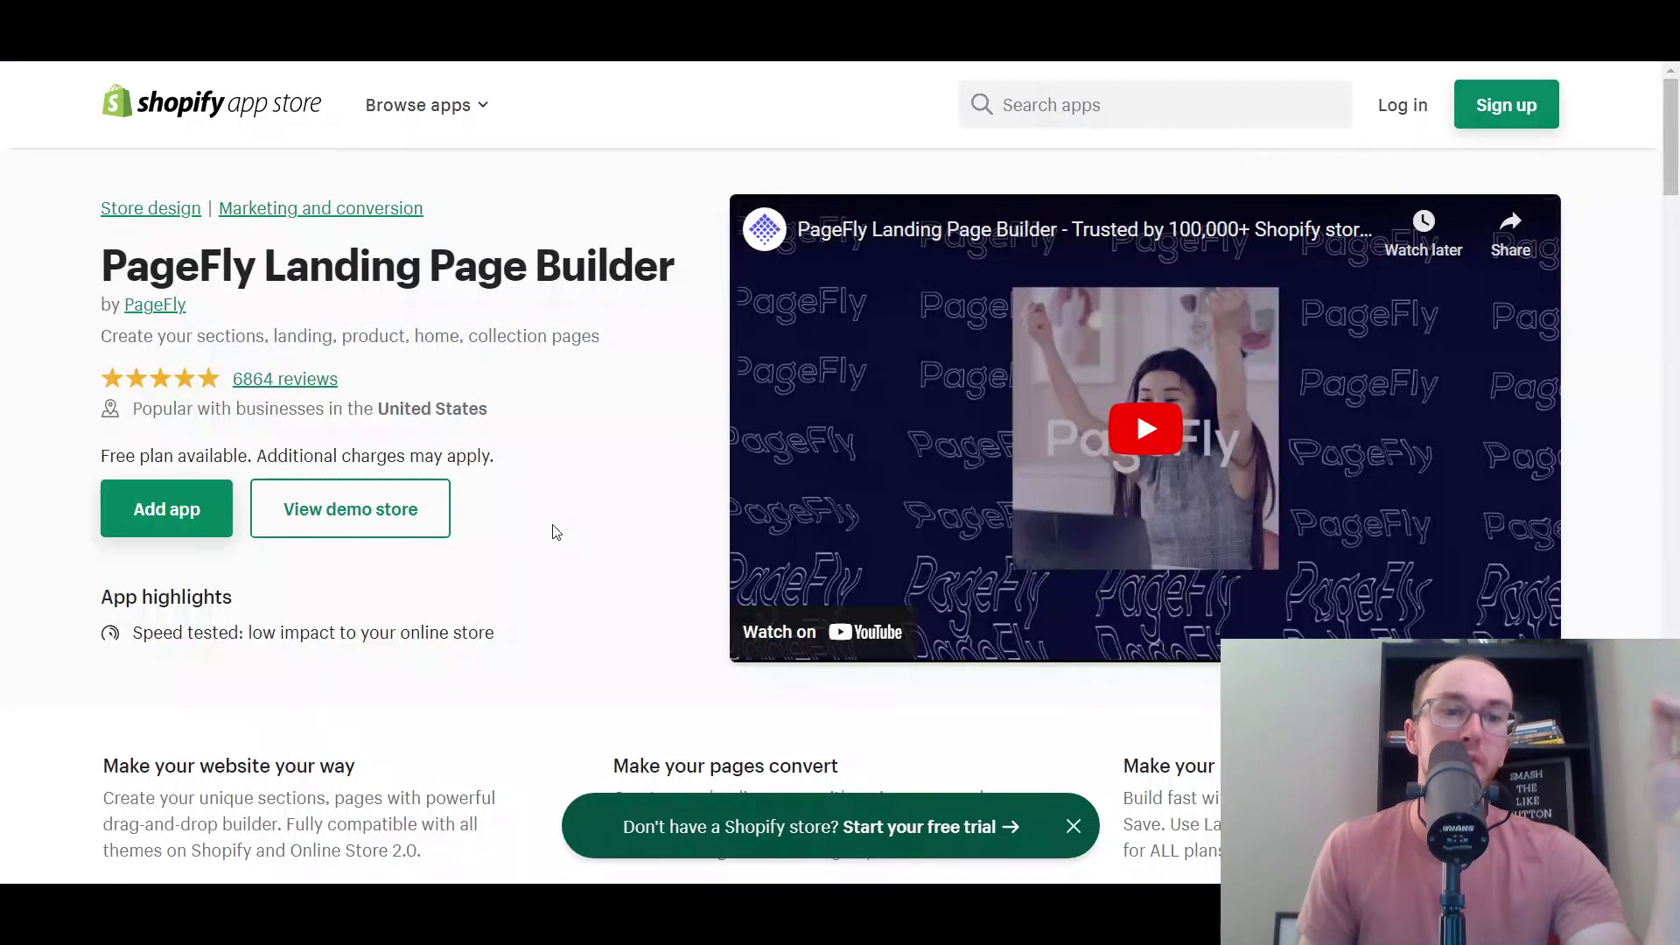
scroll(554, 520, down, 12)
scroll(554, 521, down, 9)
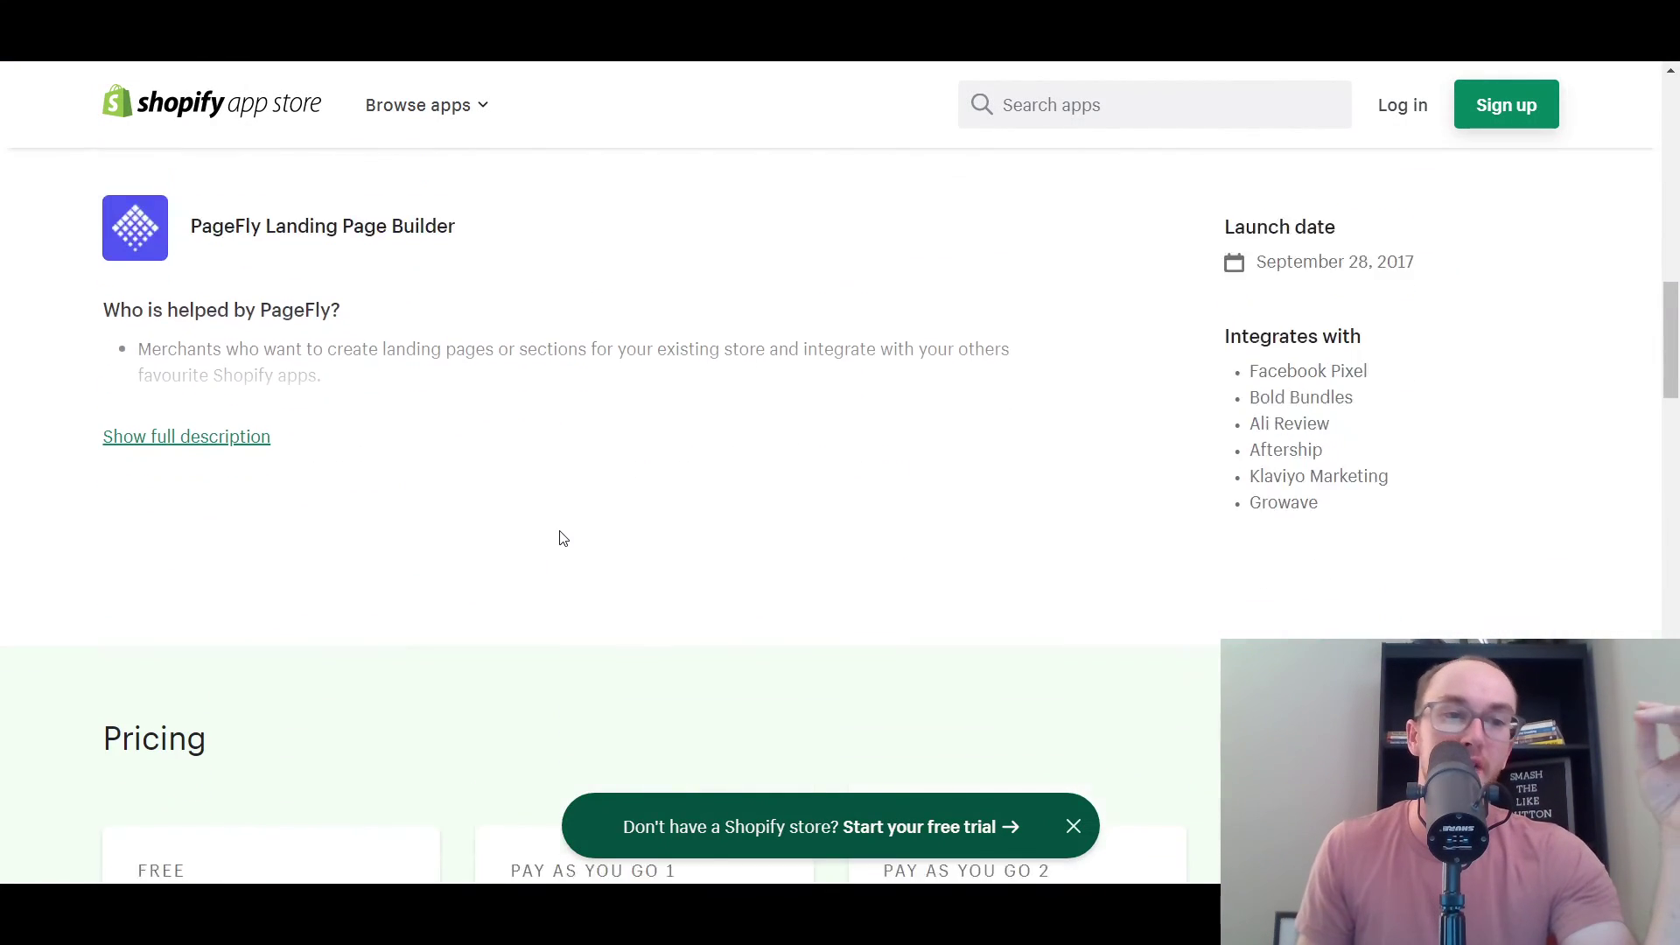
scroll(529, 602, up, 6)
scroll(530, 602, up, 4)
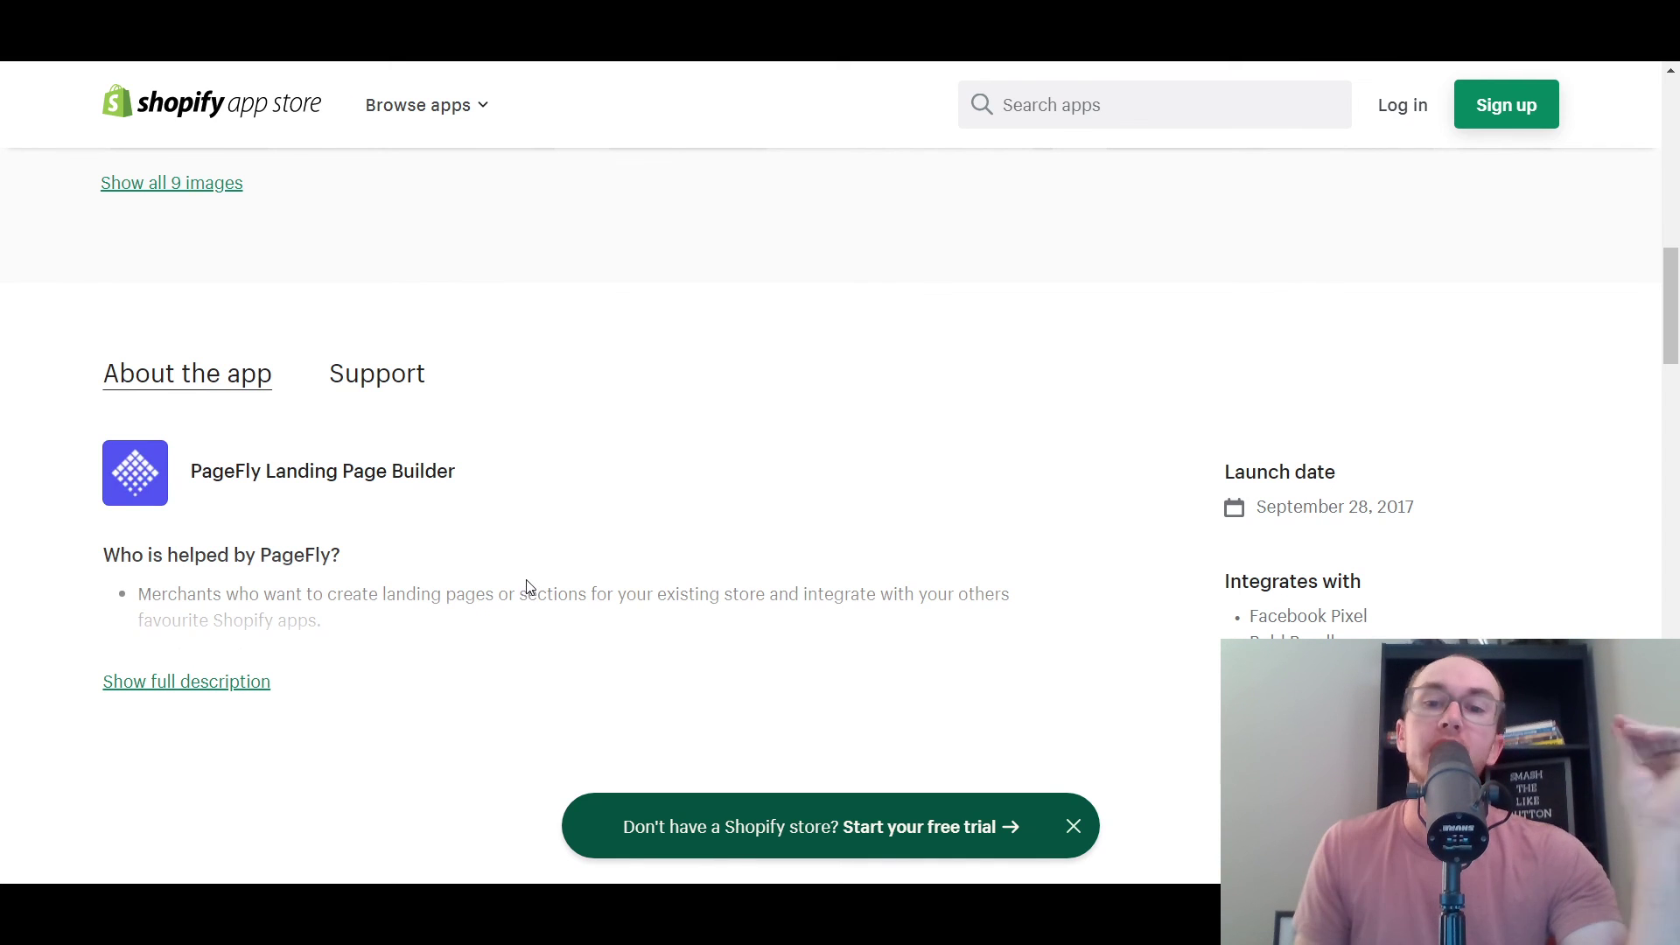
scroll(773, 549, up, 2)
scroll(773, 548, up, 10)
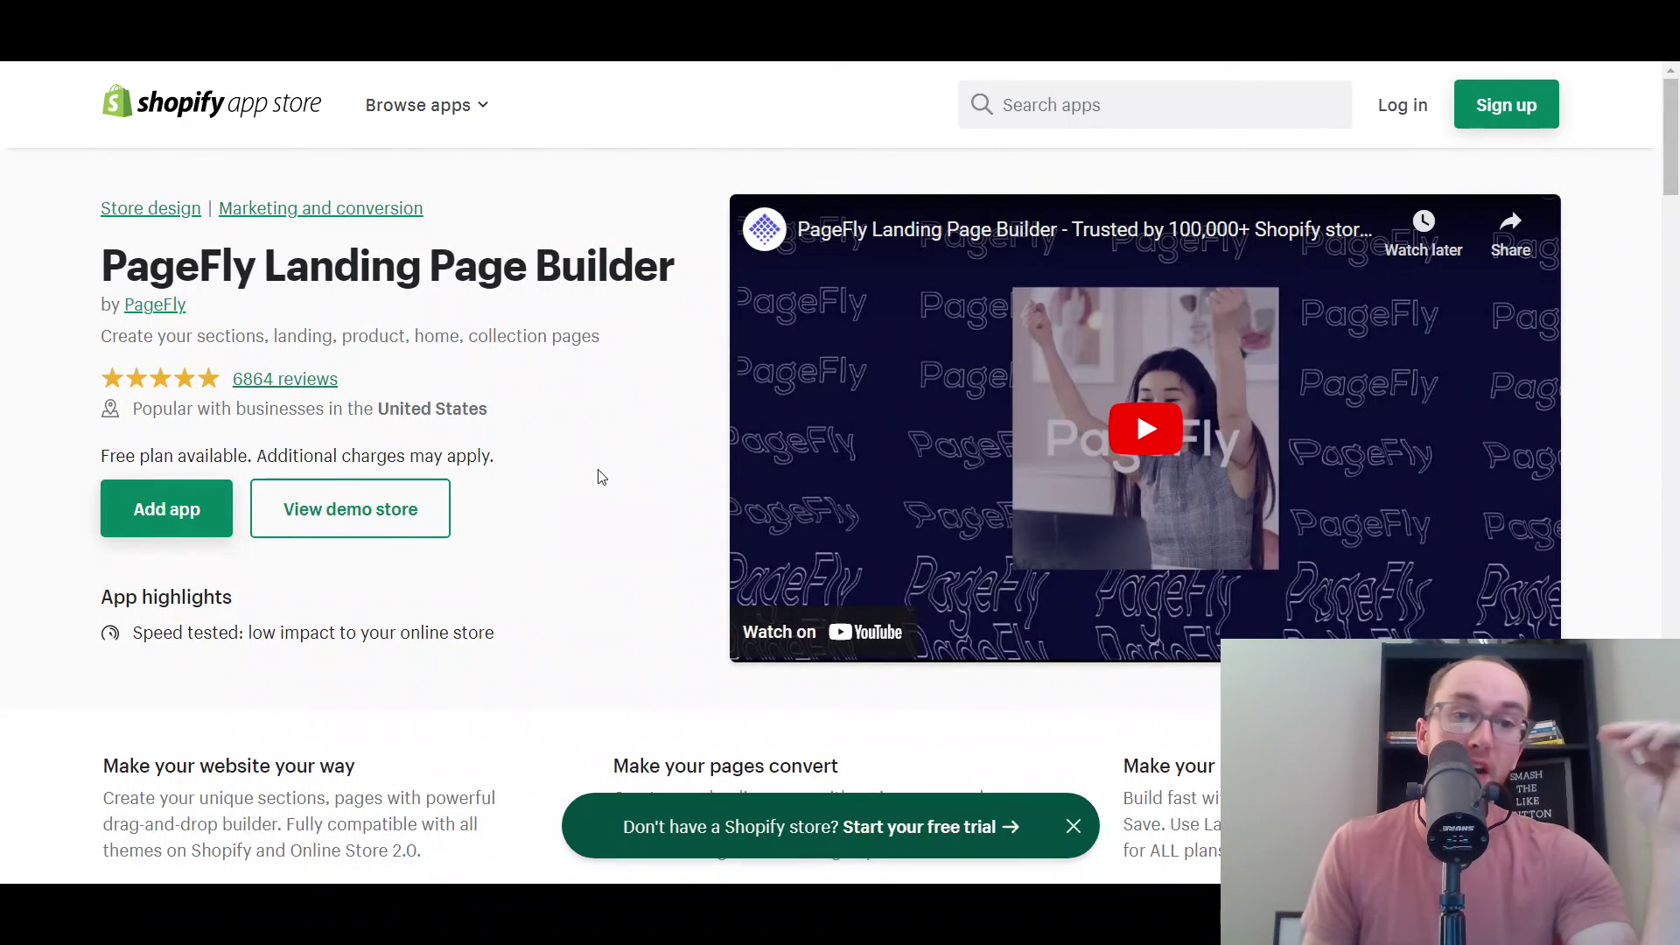